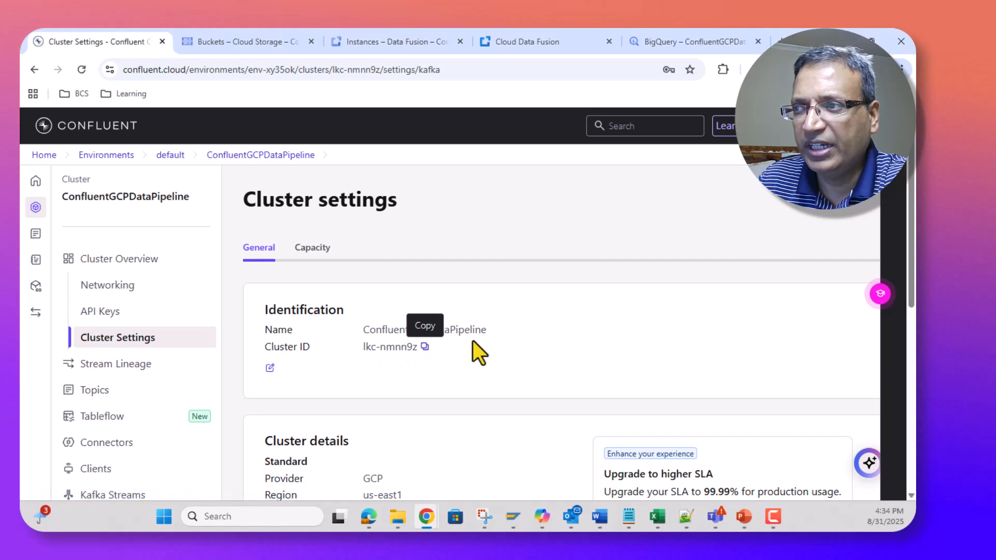
Create a topic named transactions in the ConfluentGCPDataPipeline cluster with 6 partitions and the default settings.
scroll(509, 342, down, 1)
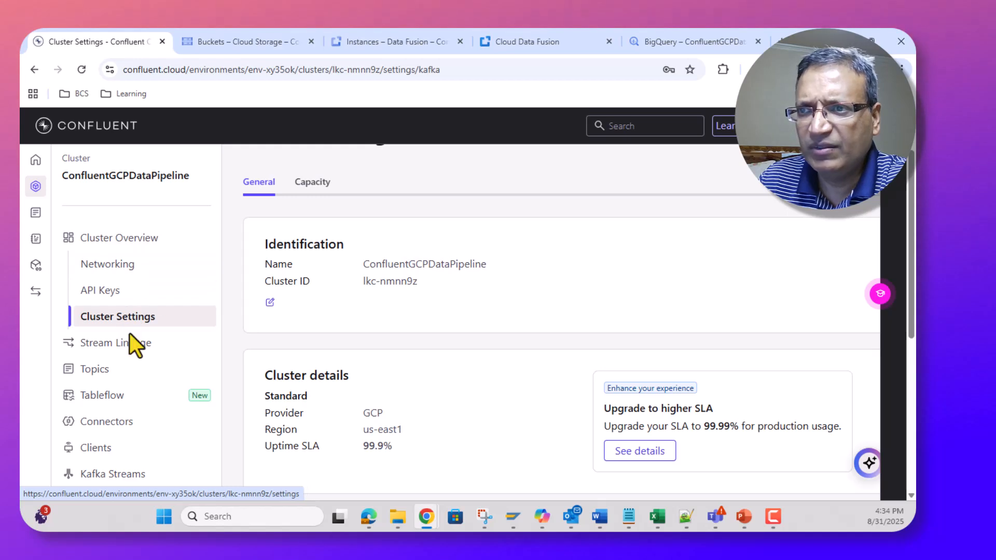
click(95, 371)
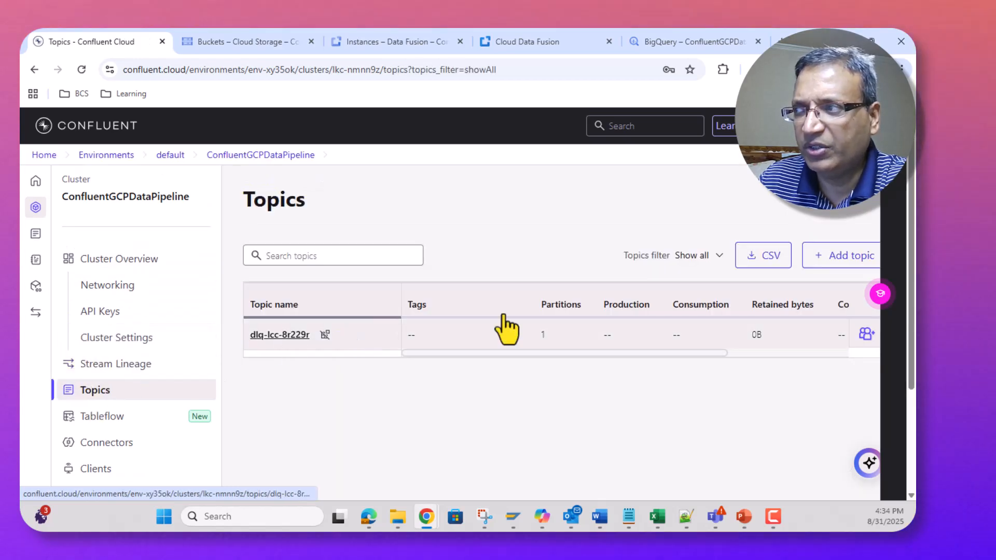
click(850, 259)
key(ctrl+a)
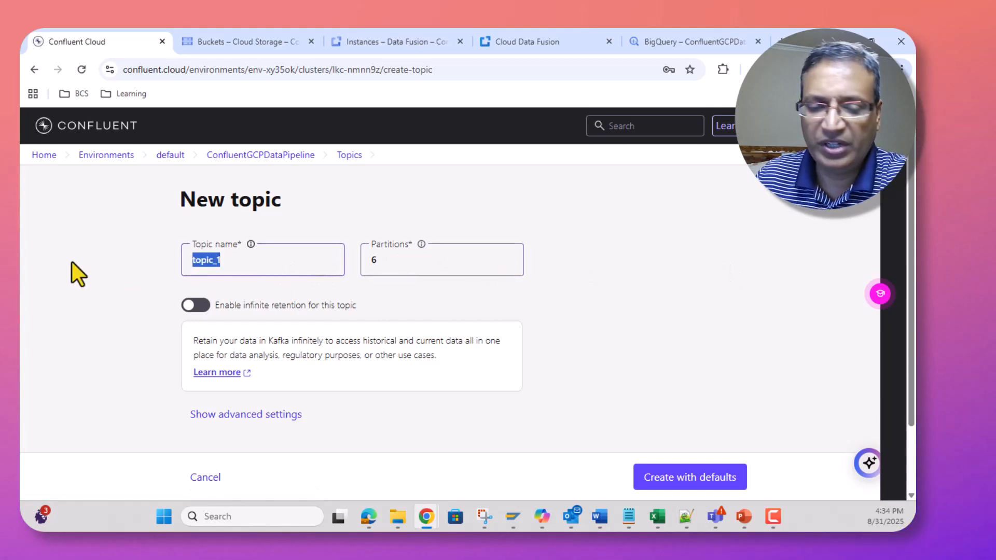
text(transa)
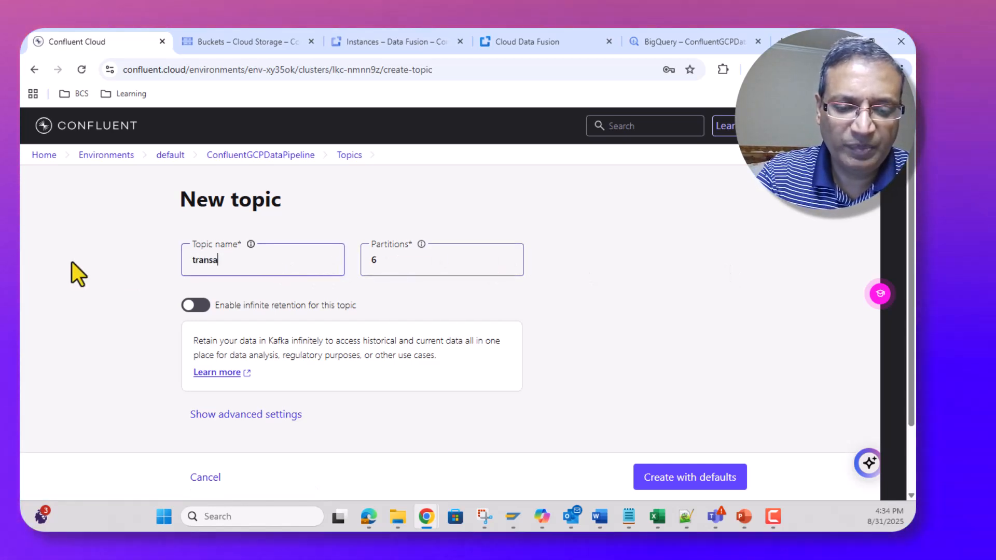
text(ctions)
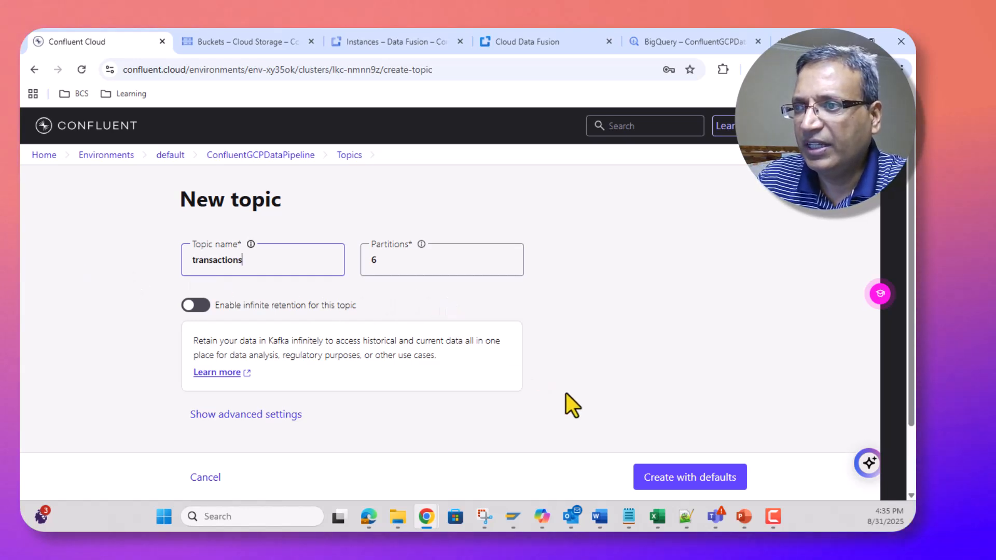
scroll(482, 382, down, 2)
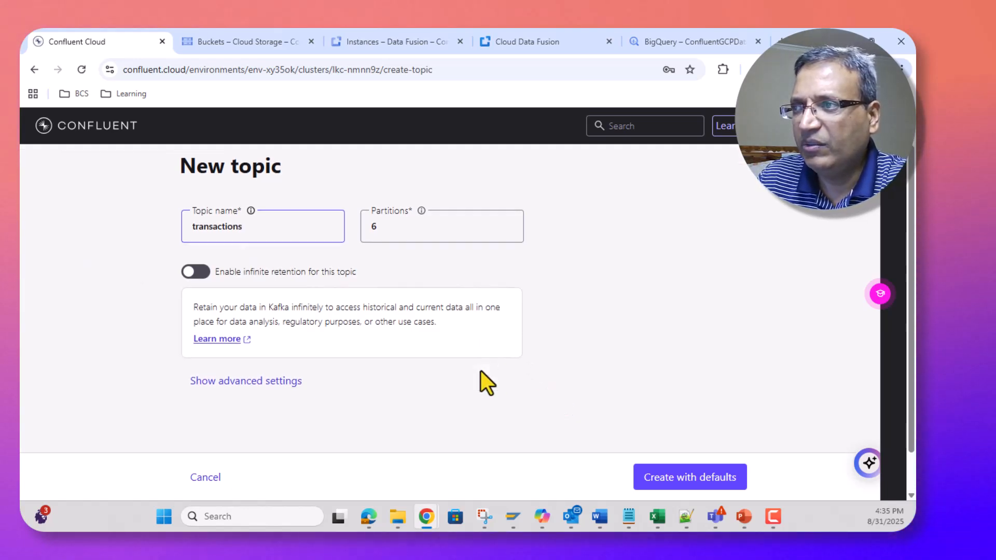
scroll(480, 371, up, 2)
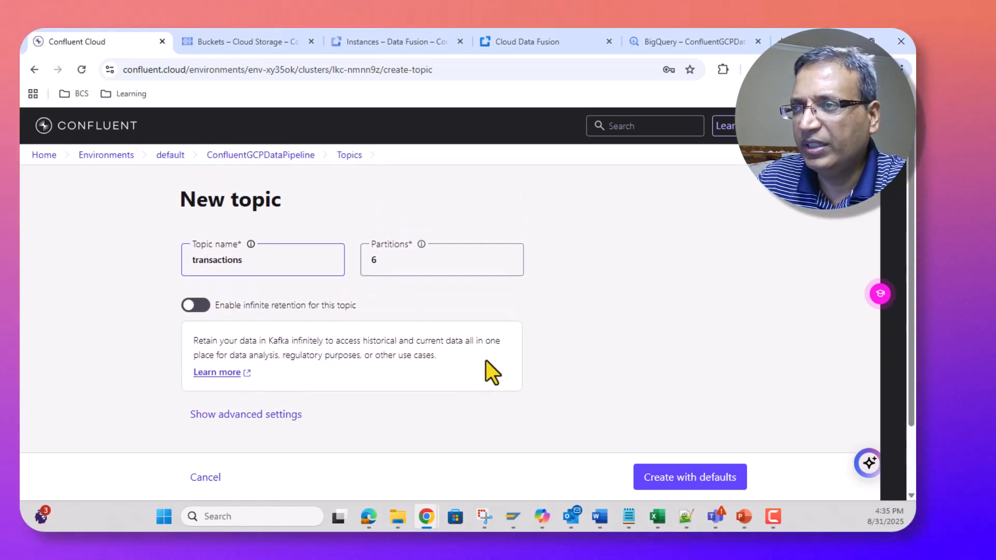
click(695, 474)
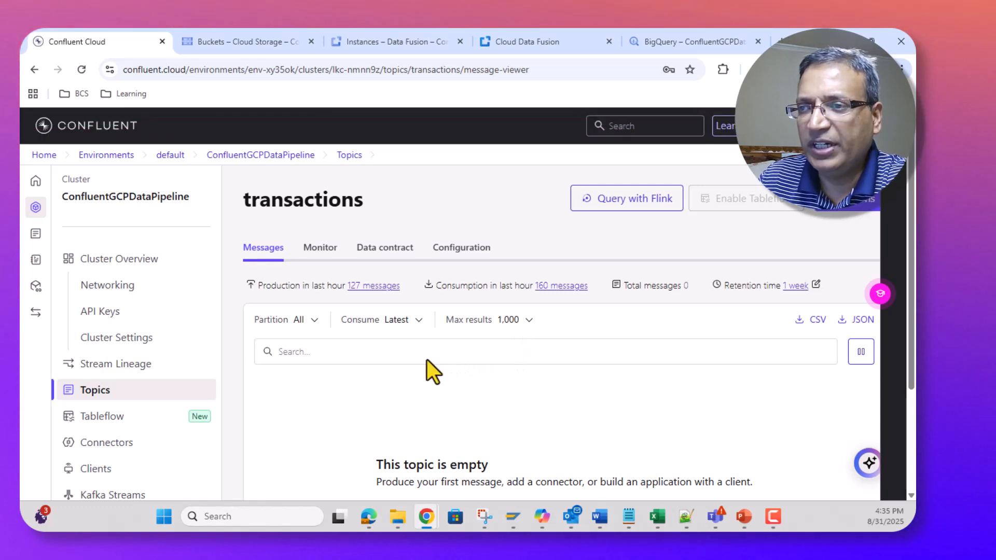
Start adding a Sample Data (Datagen Source) connector and choose the transactions topic as its destination.
click(107, 442)
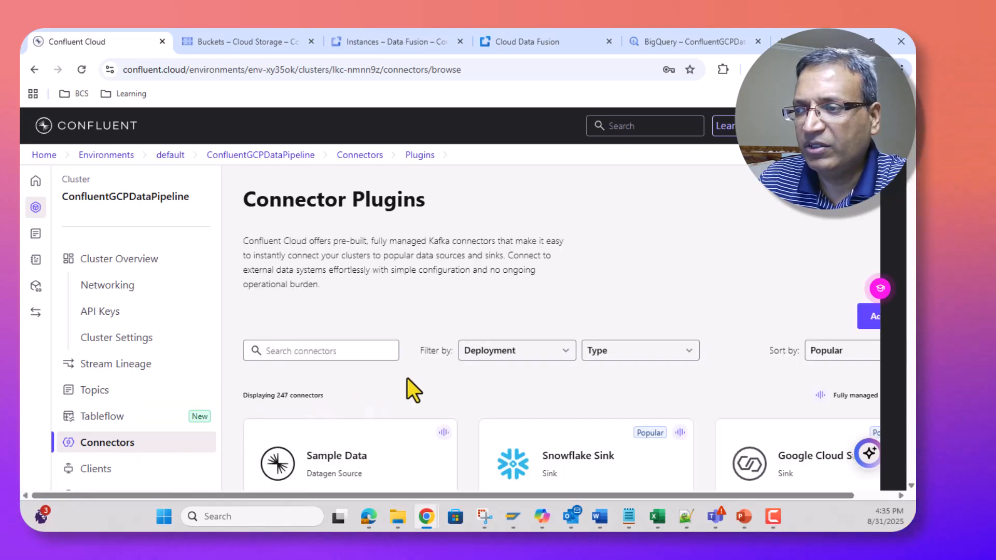
scroll(407, 379, down, 1)
mouse_move(378, 404)
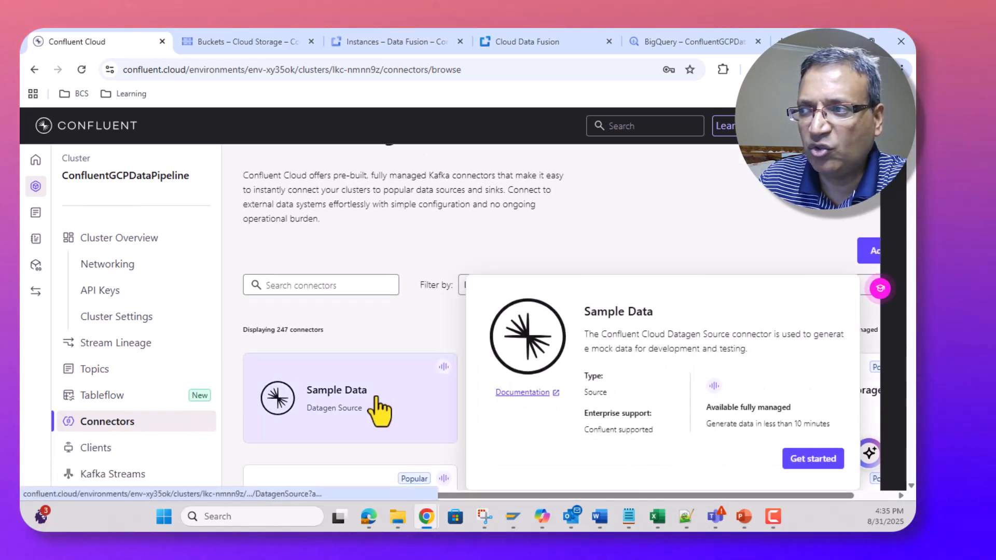
click(815, 459)
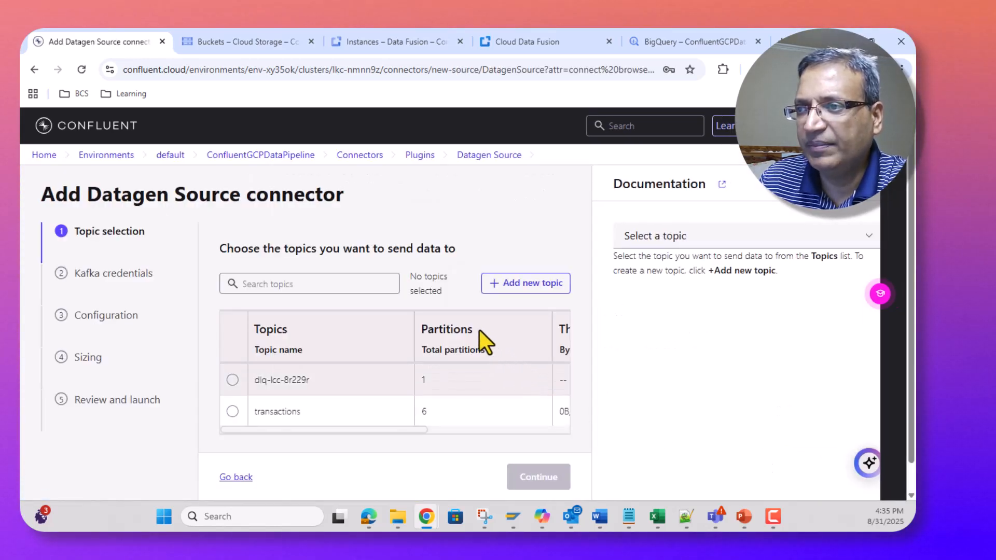
click(232, 412)
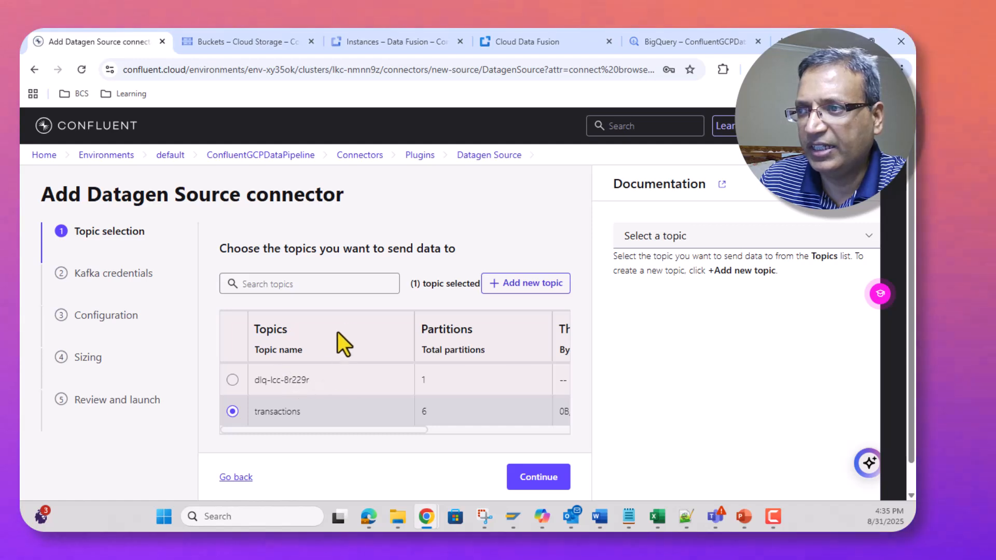
click(540, 477)
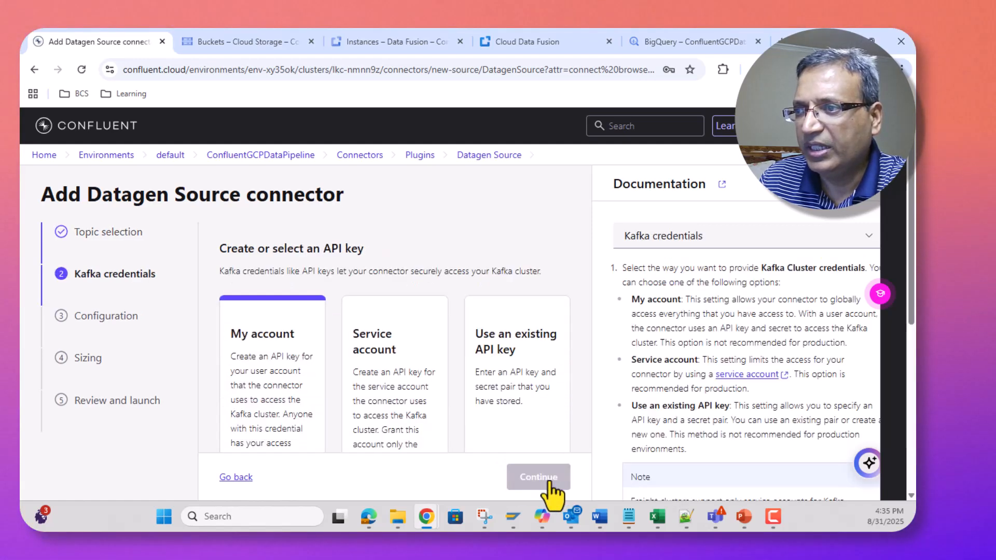
Set the connector to use an existing API key and enter the Kafka cluster's API key and secret.
click(513, 363)
scroll(524, 384, down, 5)
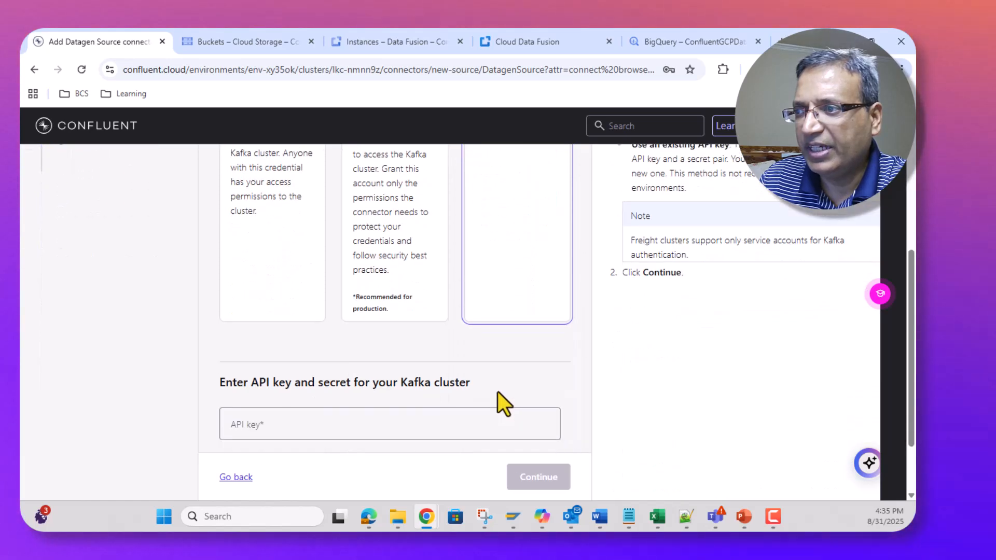
scroll(384, 422, down, 1)
click(369, 359)
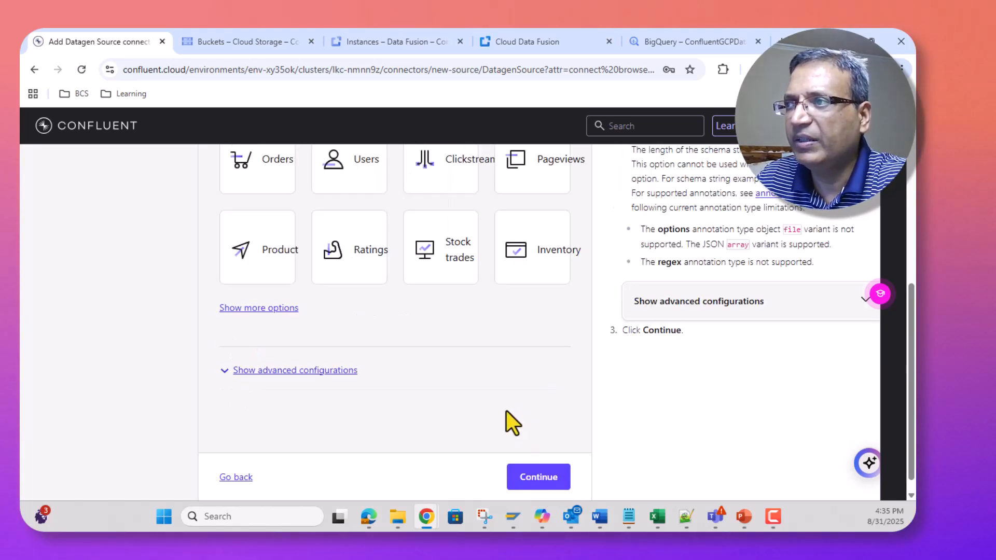
Configure the connector with JSON as the output record value format and the Transactions sample quickstart schema.
click(289, 374)
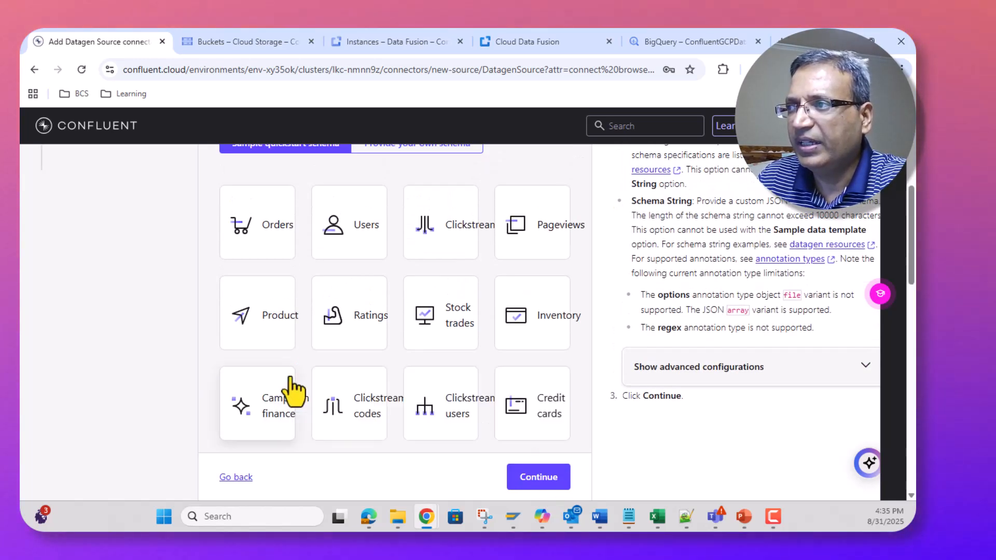
scroll(394, 362, down, 4)
scroll(393, 353, up, 4)
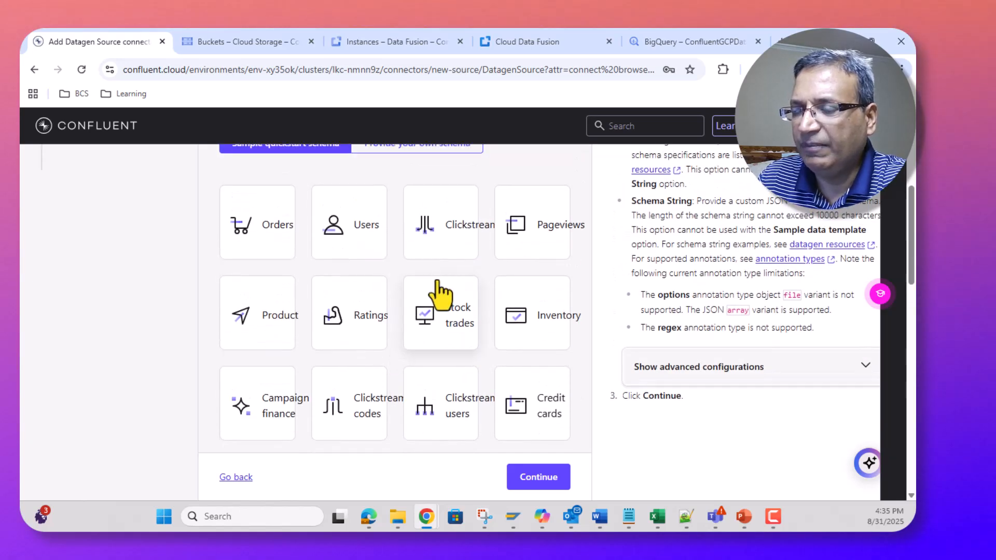
scroll(498, 321, down, 10)
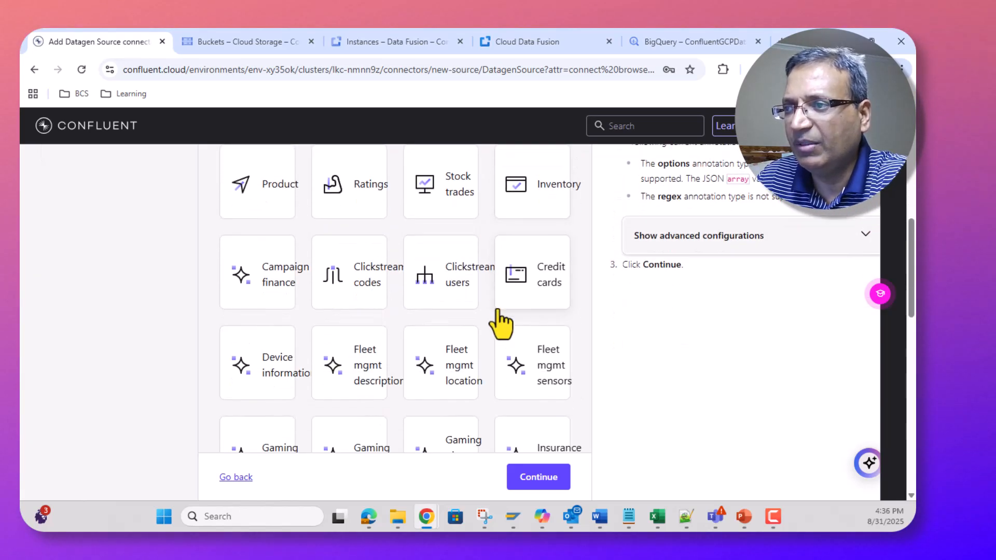
scroll(492, 319, down, 3)
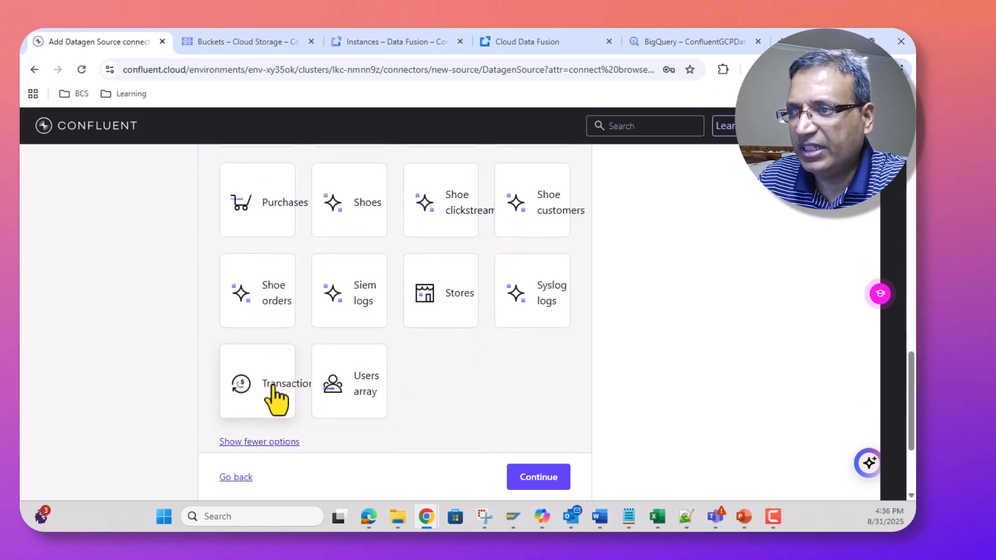
click(276, 395)
scroll(489, 377, up, 2)
scroll(489, 378, up, 10)
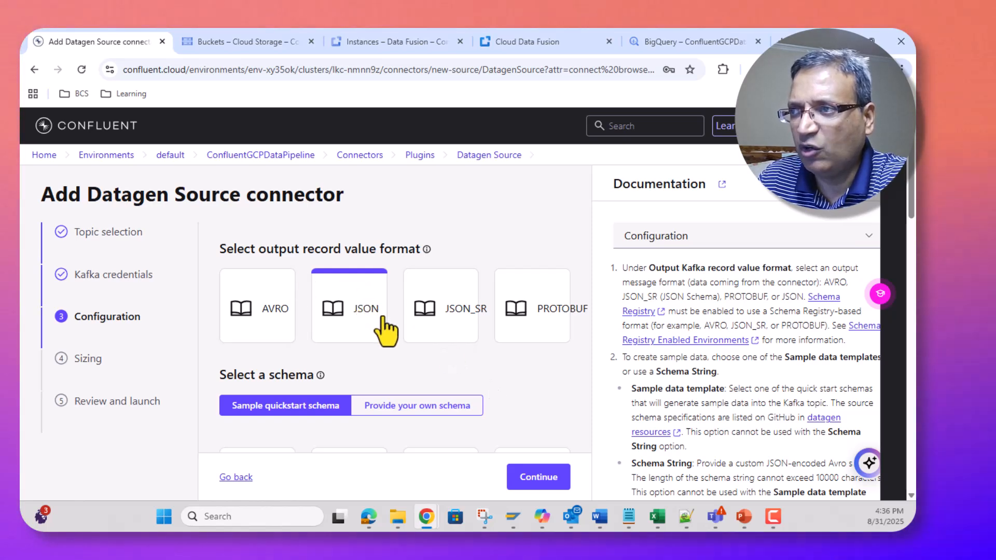
scroll(456, 347, down, 3)
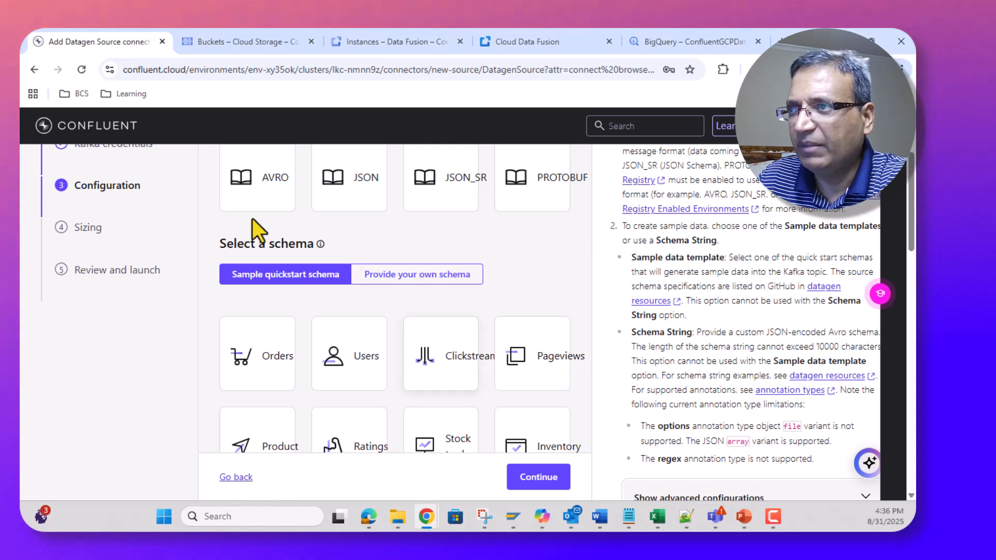
scroll(467, 311, down, 15)
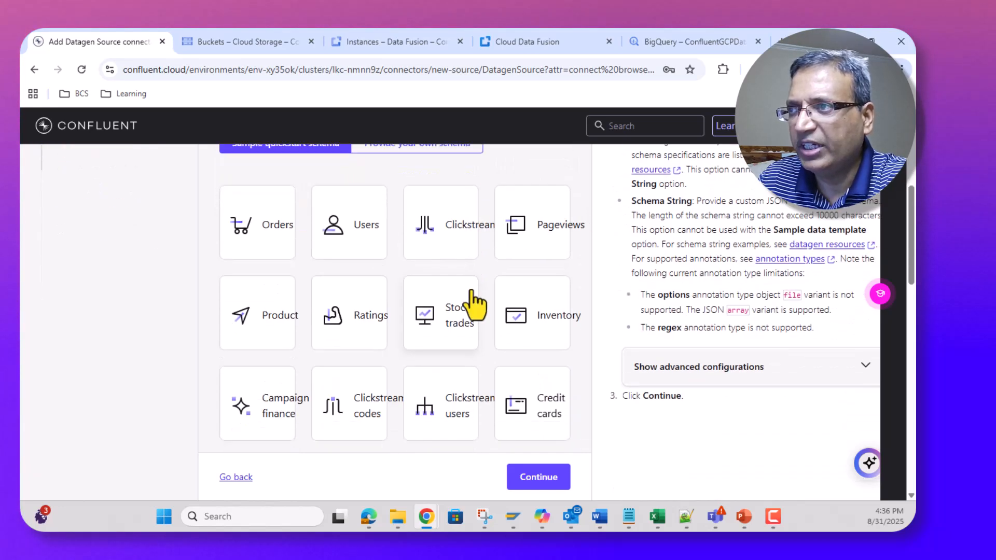
click(539, 478)
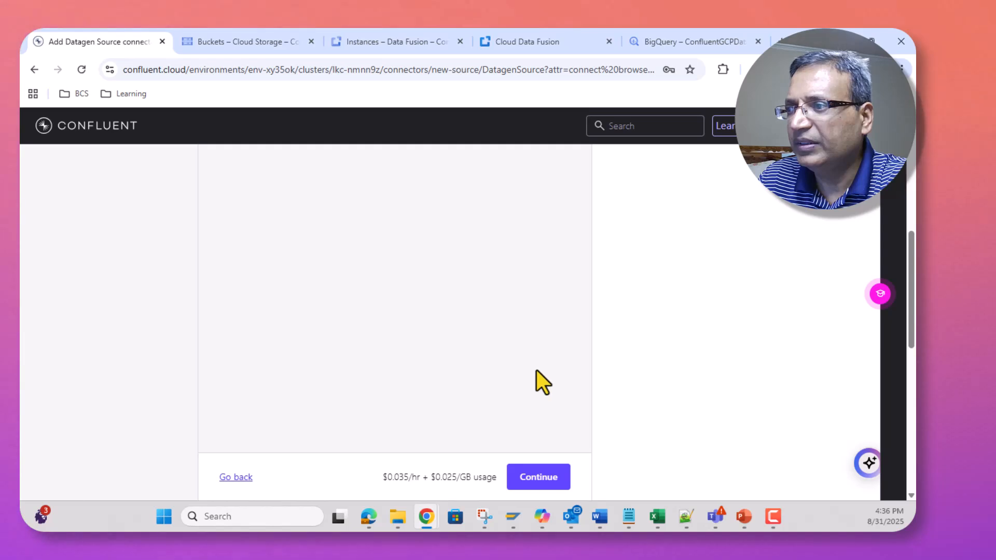
Accept the connector sizing of 1 task, review the configuration, and launch the Datagen Source connector.
scroll(511, 349, down, 2)
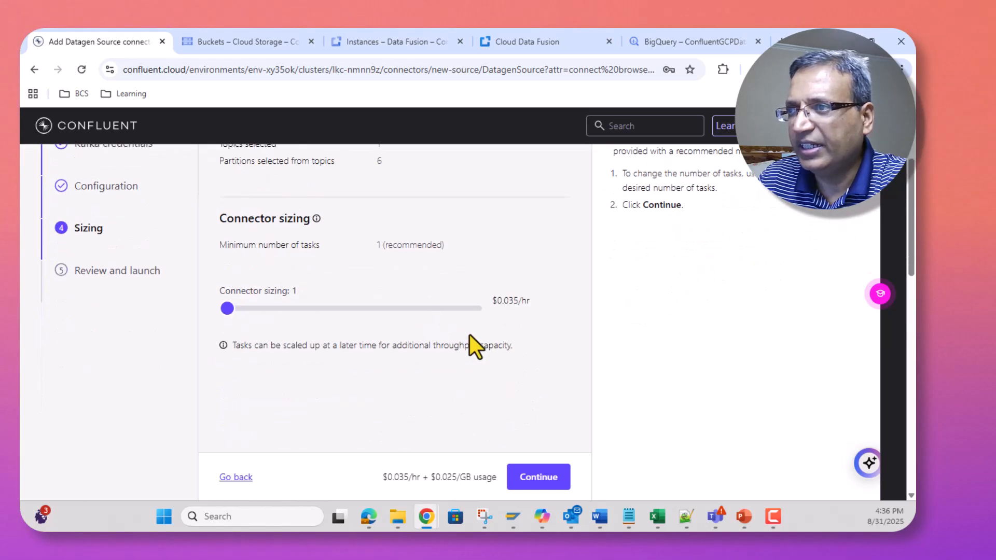
scroll(497, 358, down, 2)
click(528, 474)
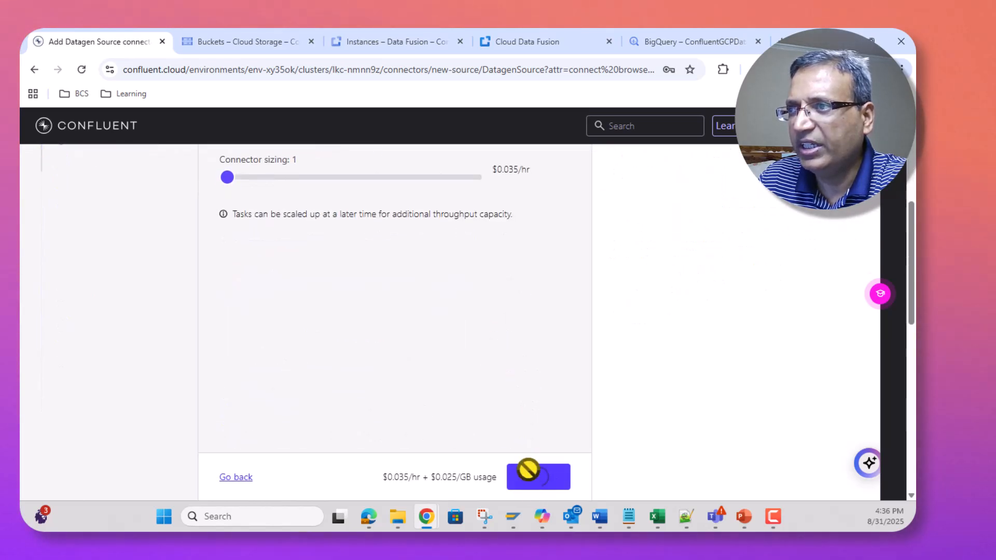
scroll(497, 323, down, 7)
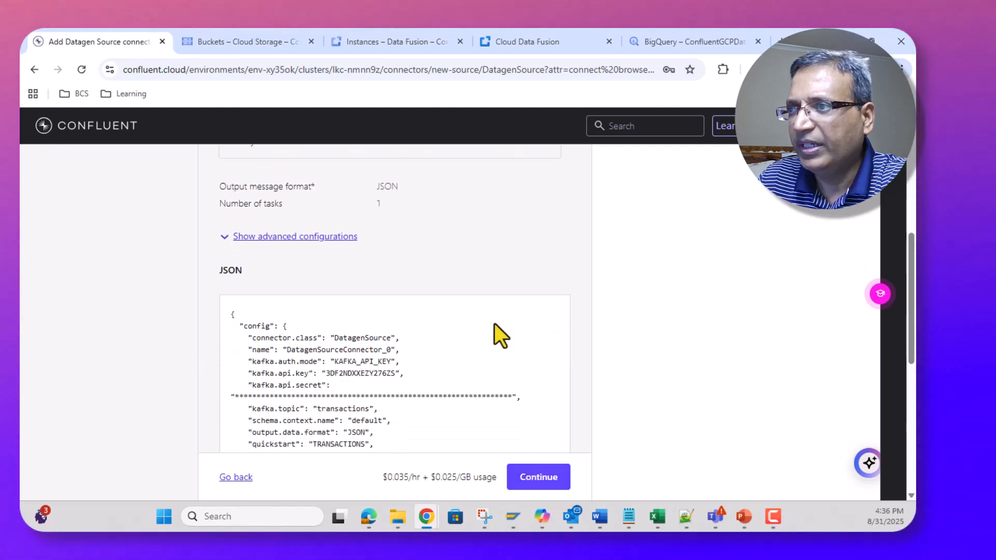
scroll(517, 351, up, 10)
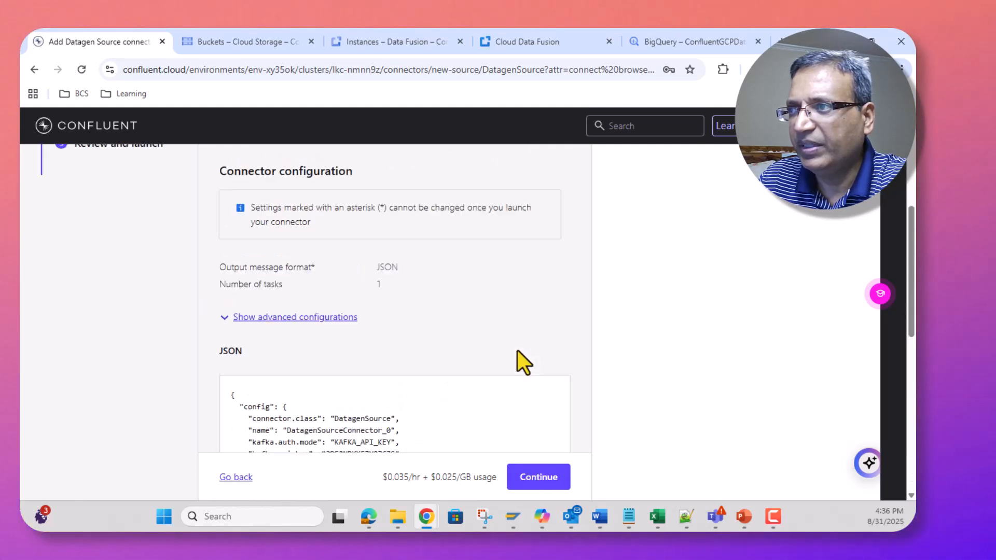
click(543, 481)
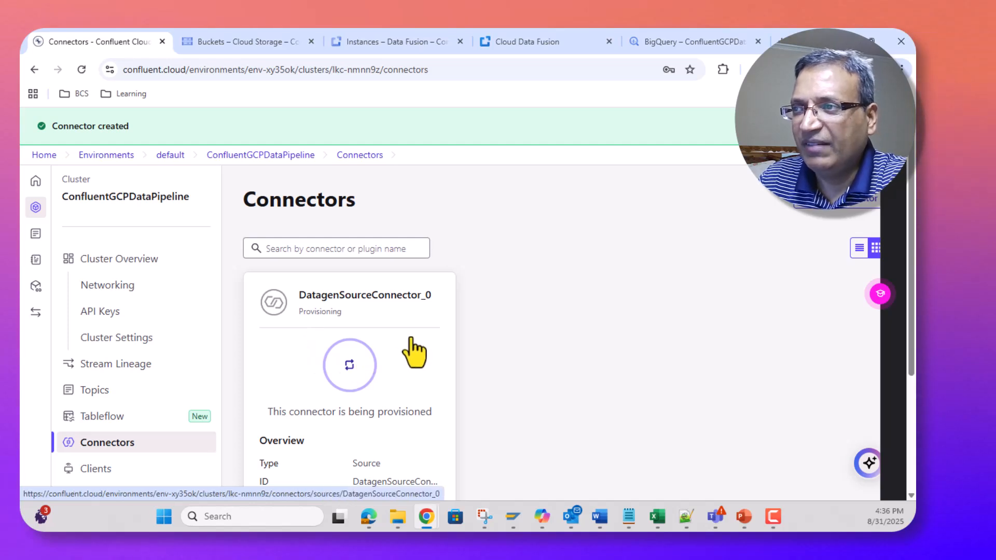
Check the messages arriving in the transactions topic and examine the value of one message.
click(107, 391)
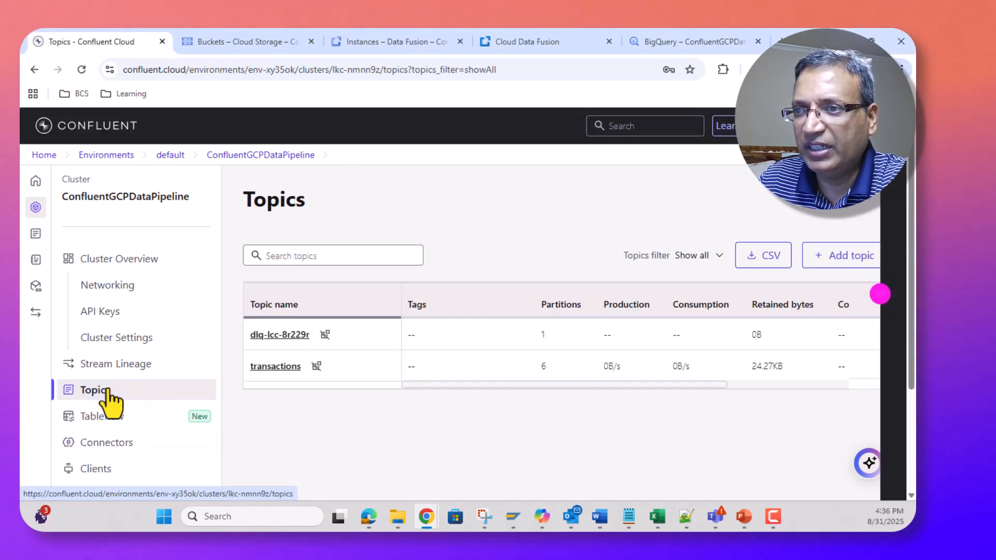
click(279, 368)
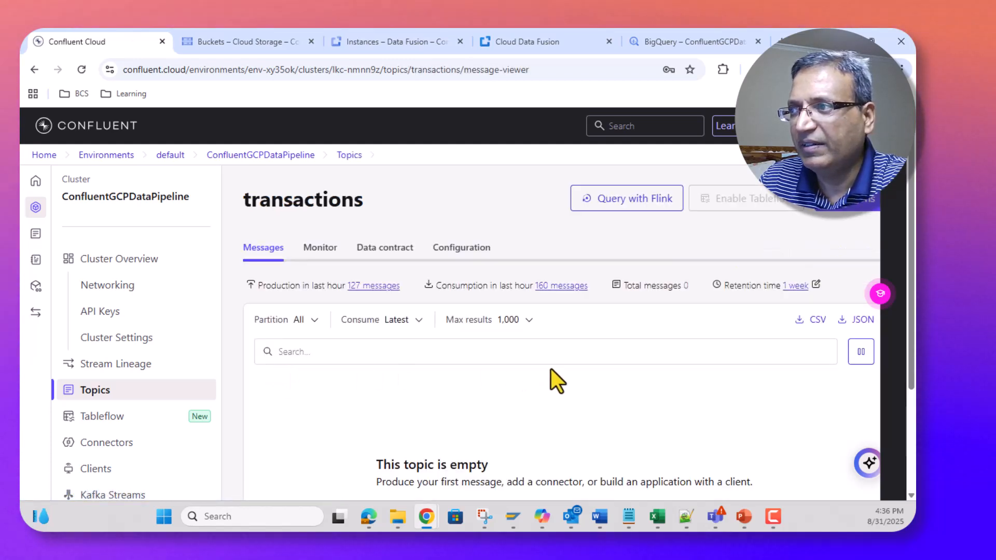
scroll(552, 365, down, 1)
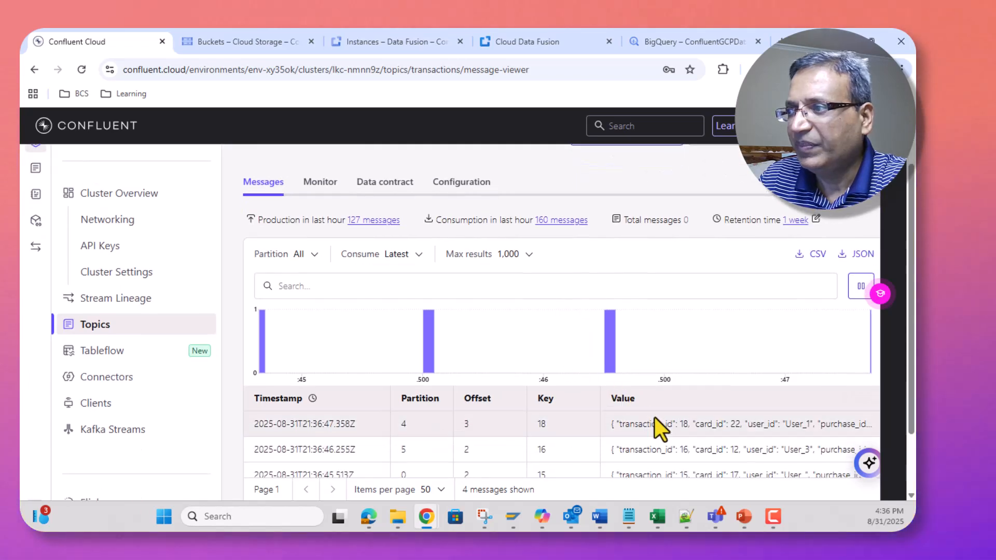
click(666, 424)
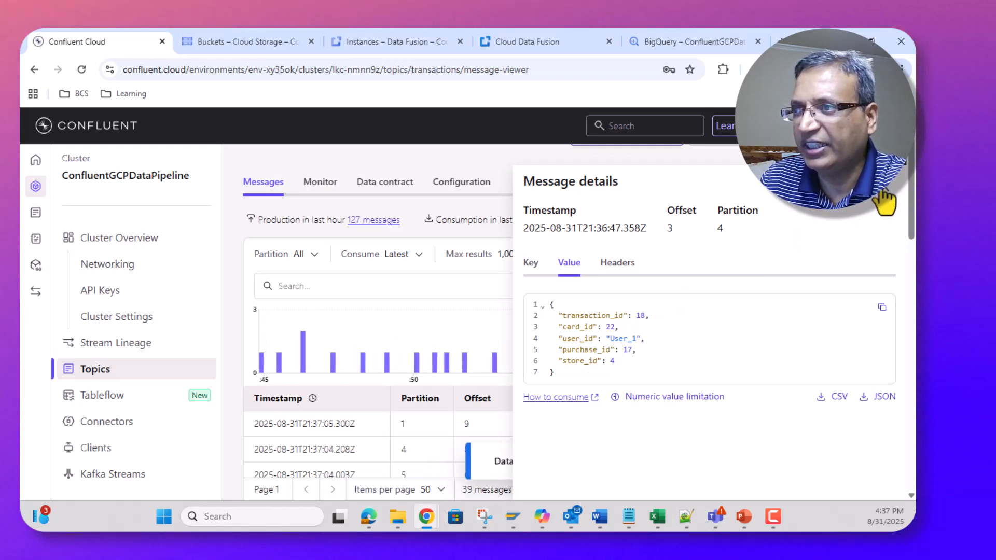
click(884, 193)
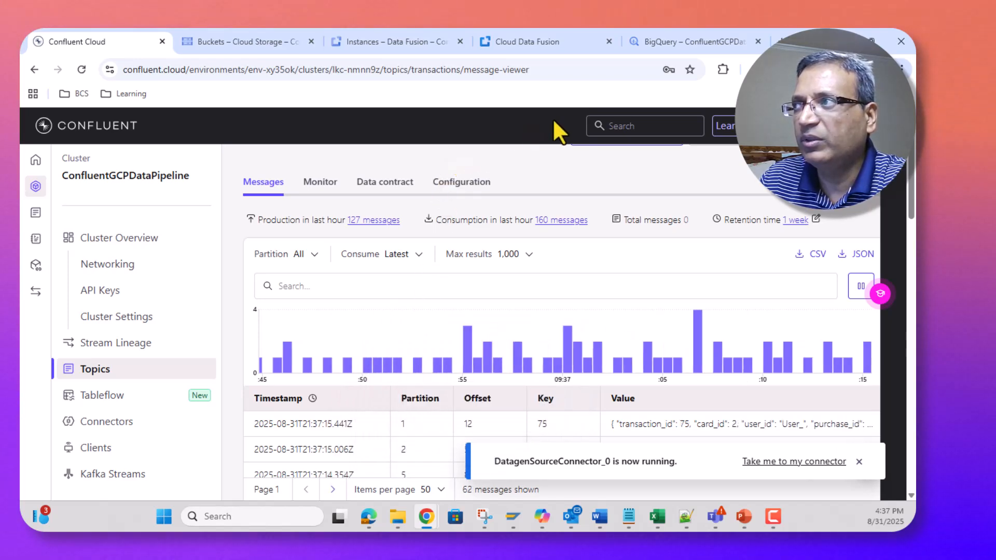
Switch to Google Cloud Storage and start a new bucket named confluent-transactions-data.
click(252, 44)
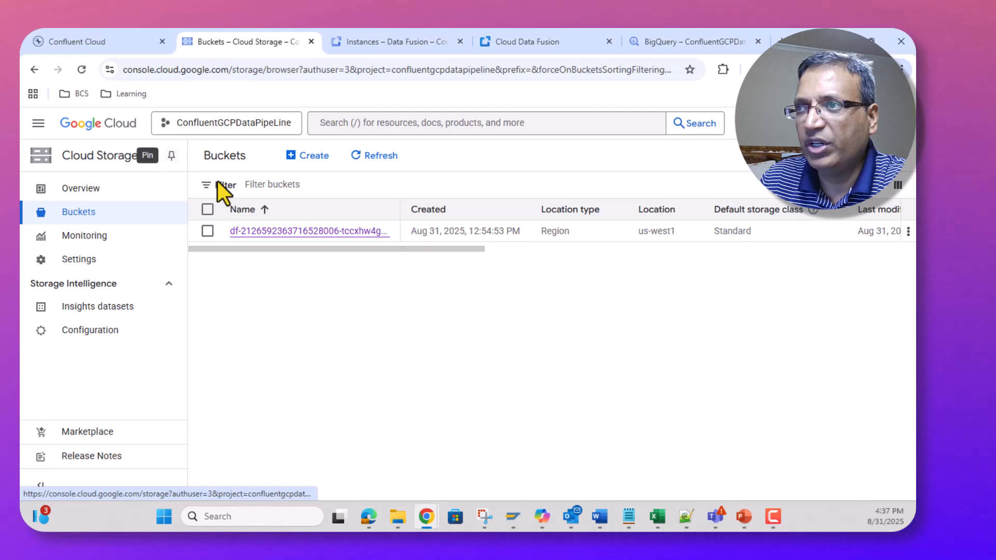
click(309, 158)
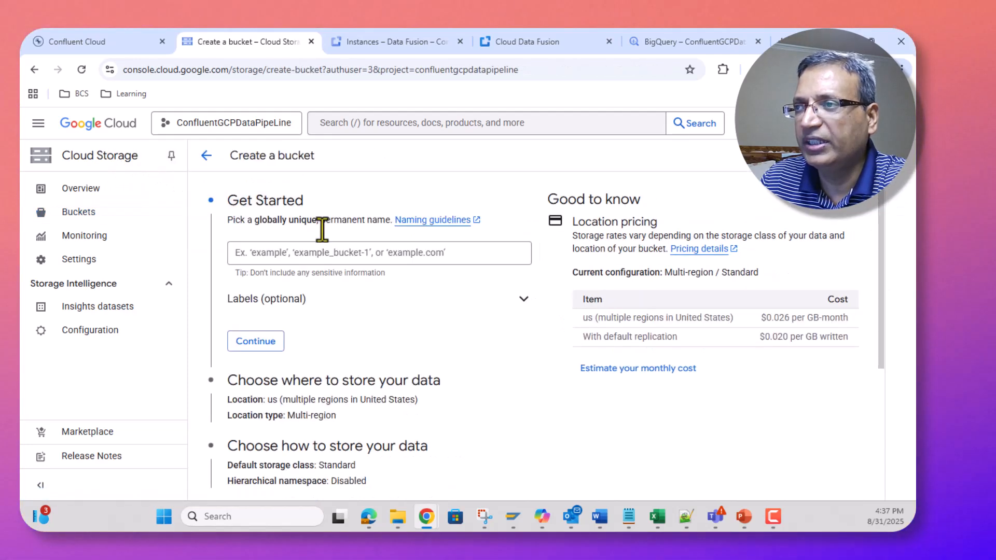
click(302, 253)
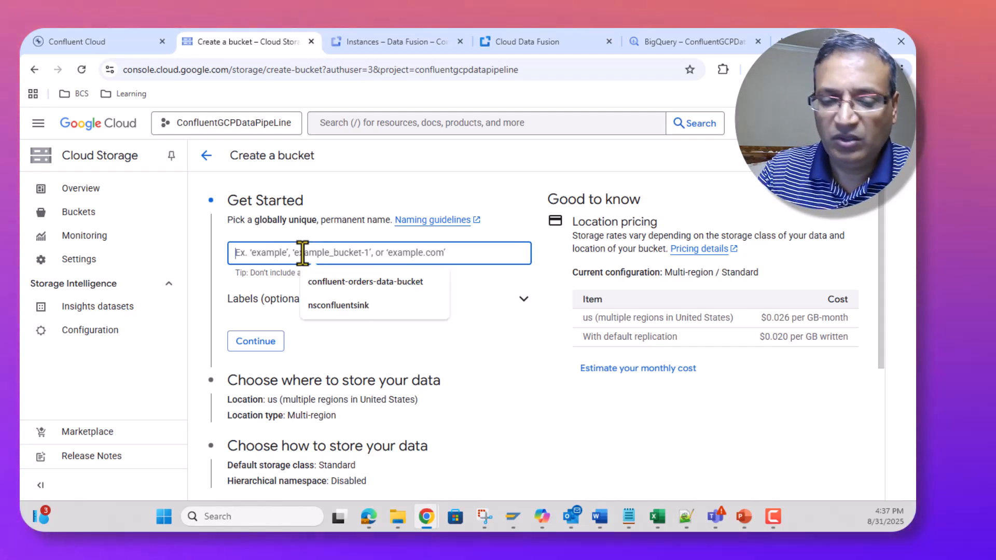
text(confluent)
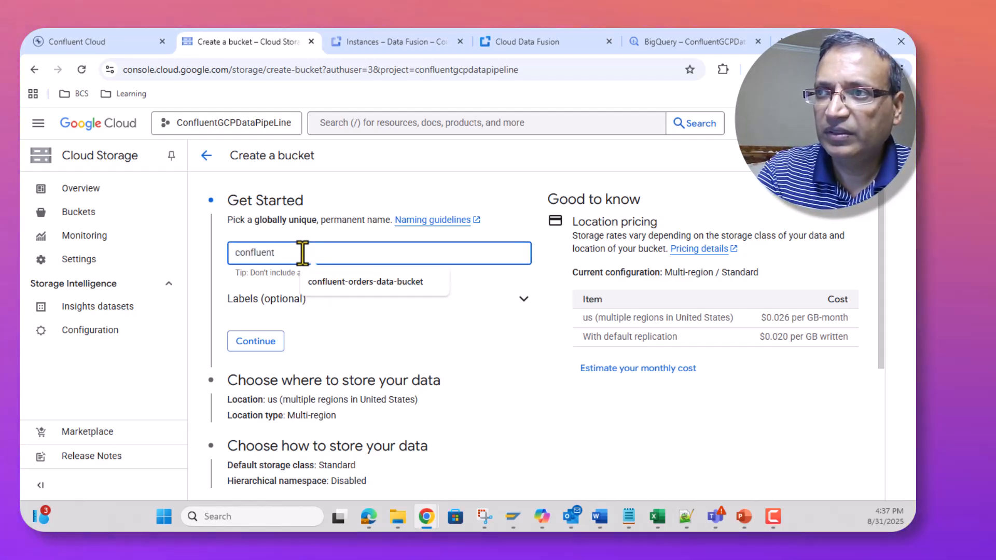
text(-transa)
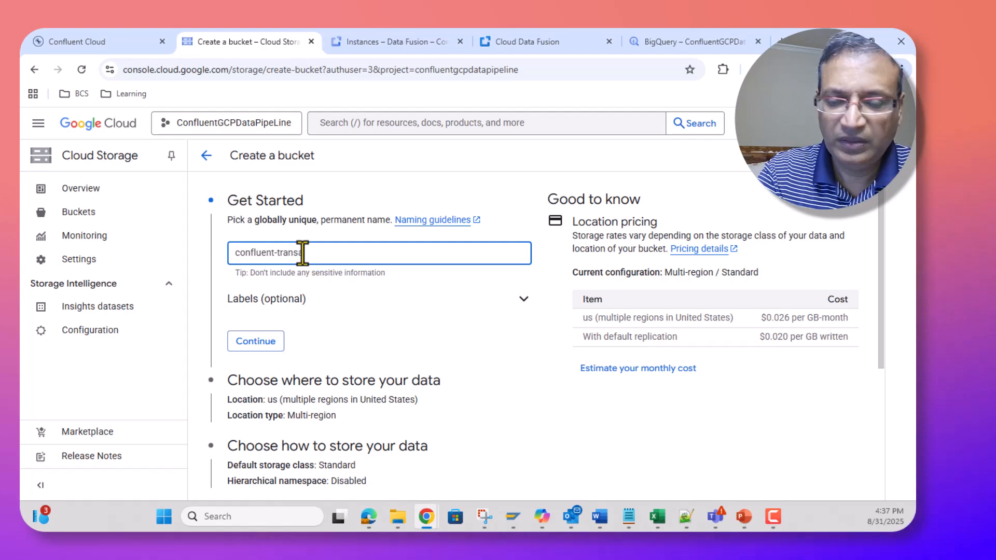
text(ctions)
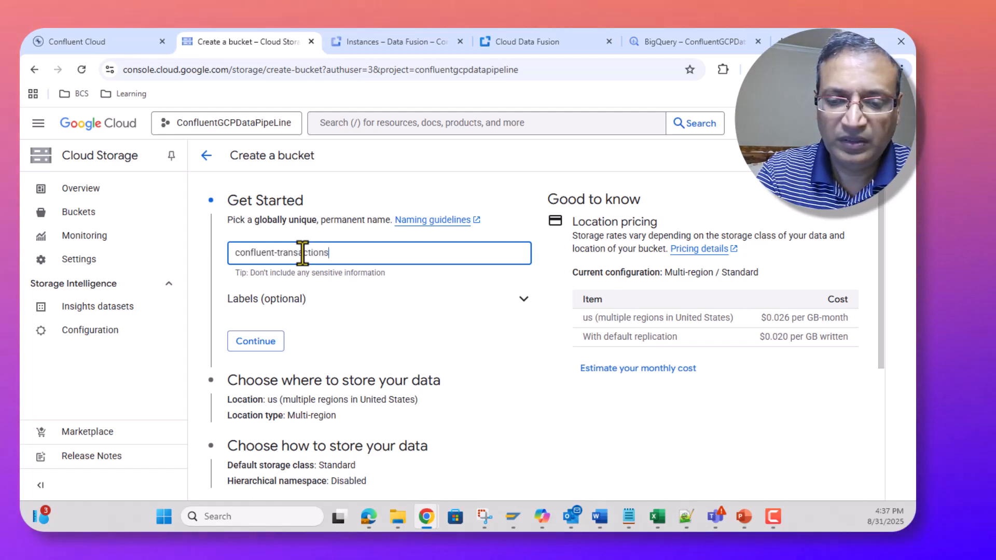
text(-data)
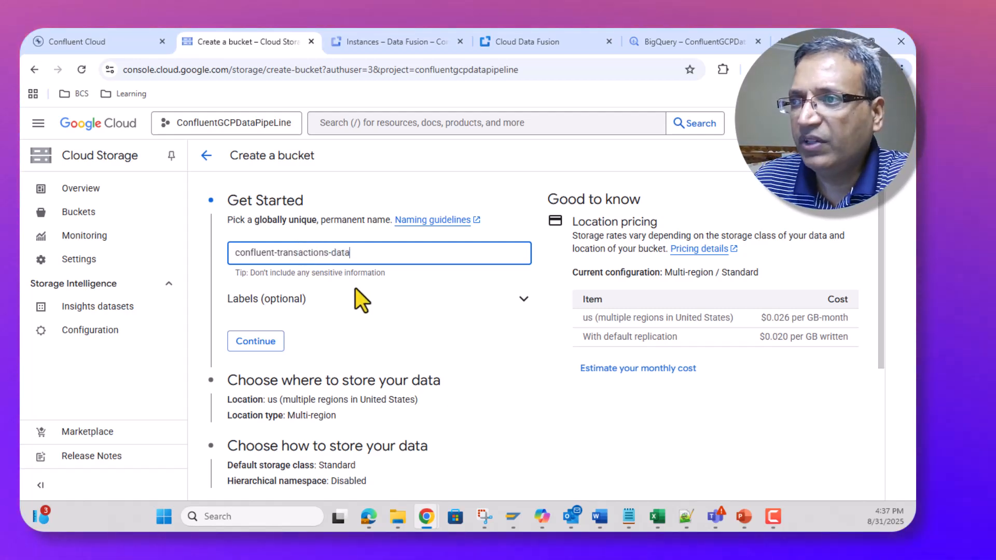
scroll(311, 285, down, 3)
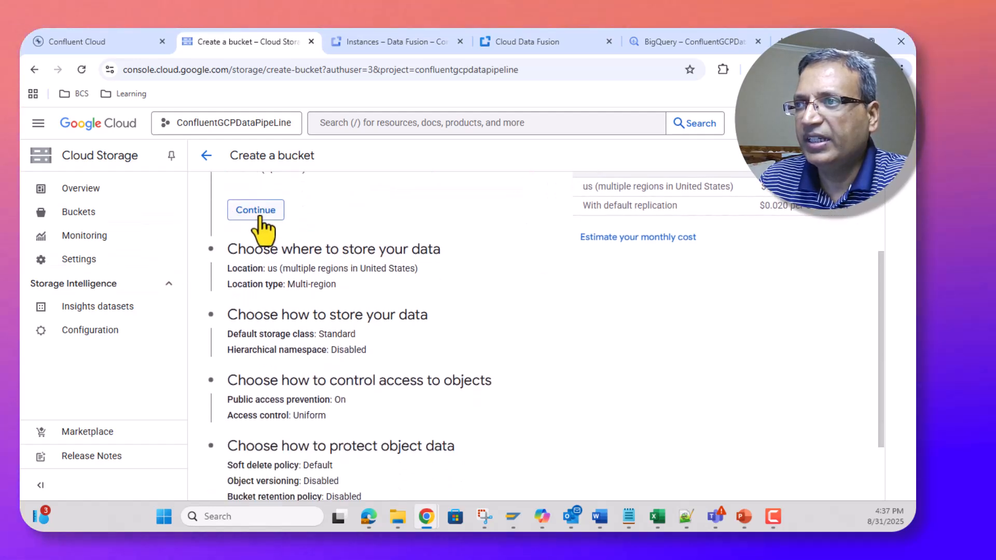
click(259, 217)
Set the bucket's location type to Region and accept us-east1 (South Carolina).
scroll(334, 282, down, 4)
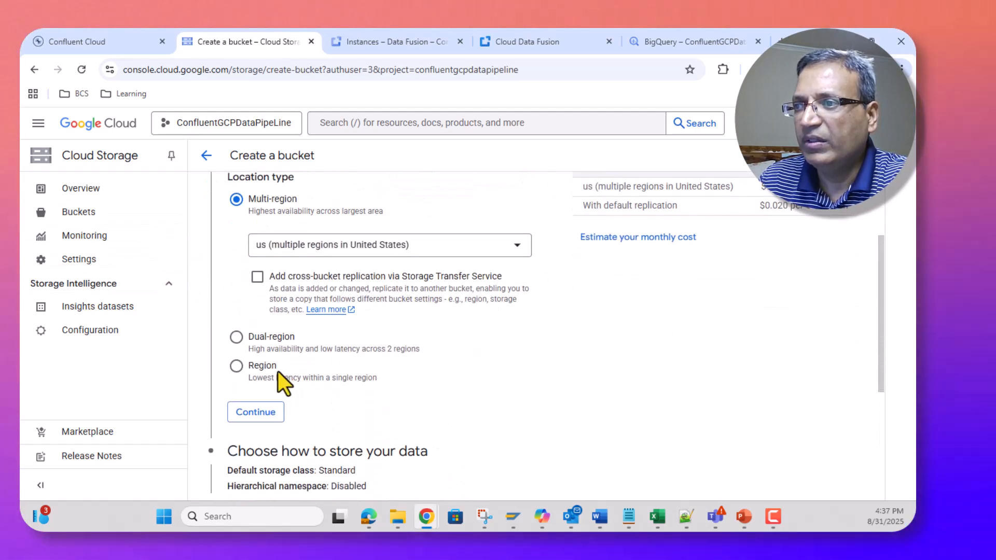
click(273, 364)
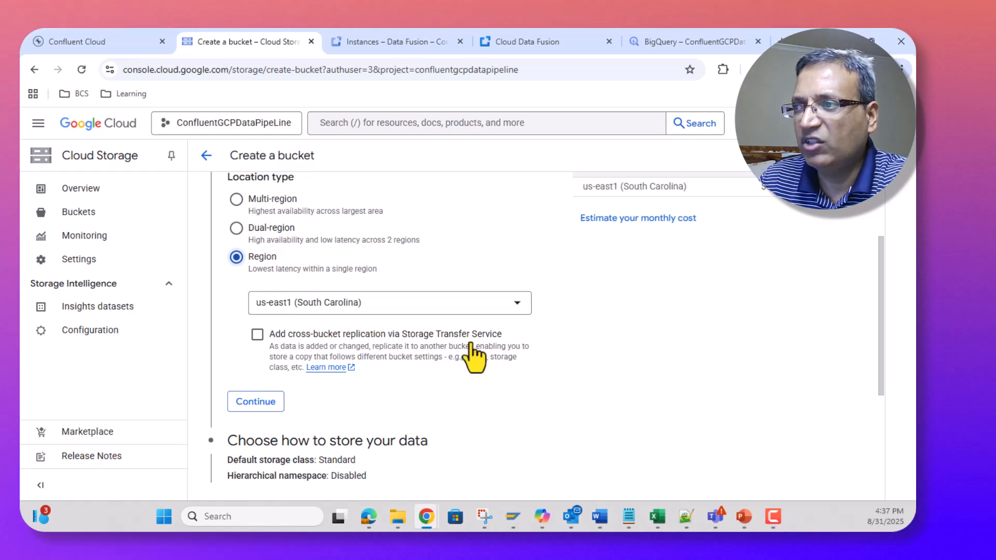
scroll(467, 352, down, 3)
click(279, 274)
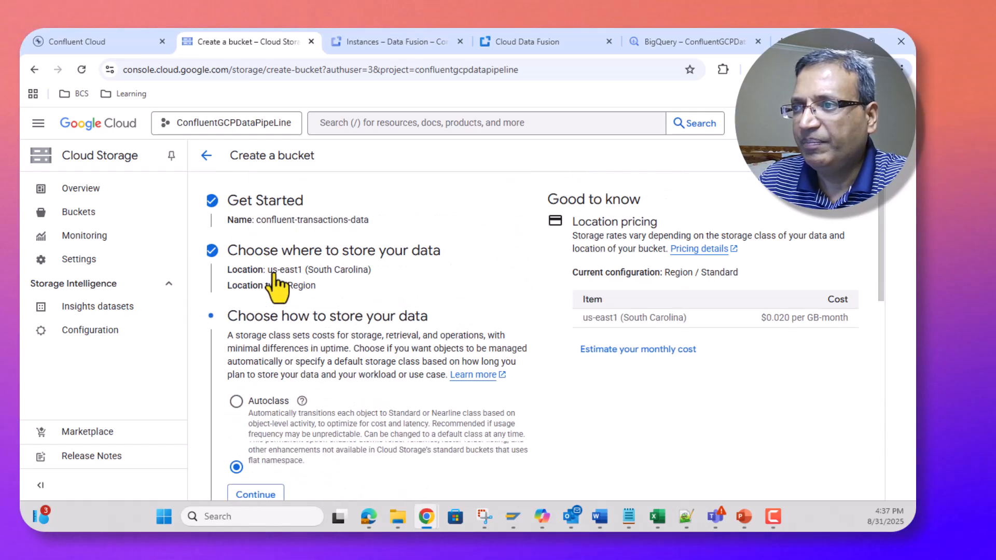
Keep the Standard default storage class and enable hierarchical namespace on the bucket.
scroll(409, 295, down, 4)
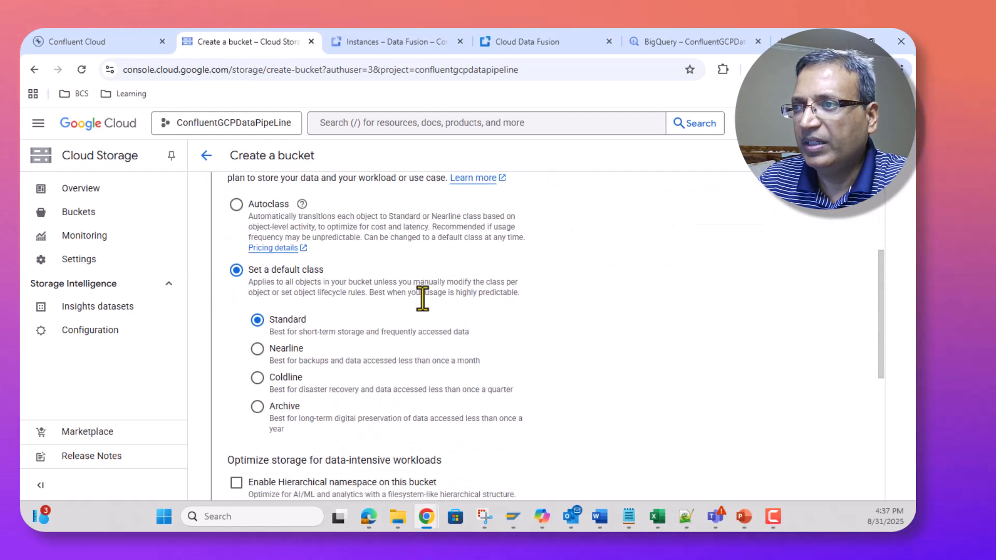
scroll(340, 296, down, 3)
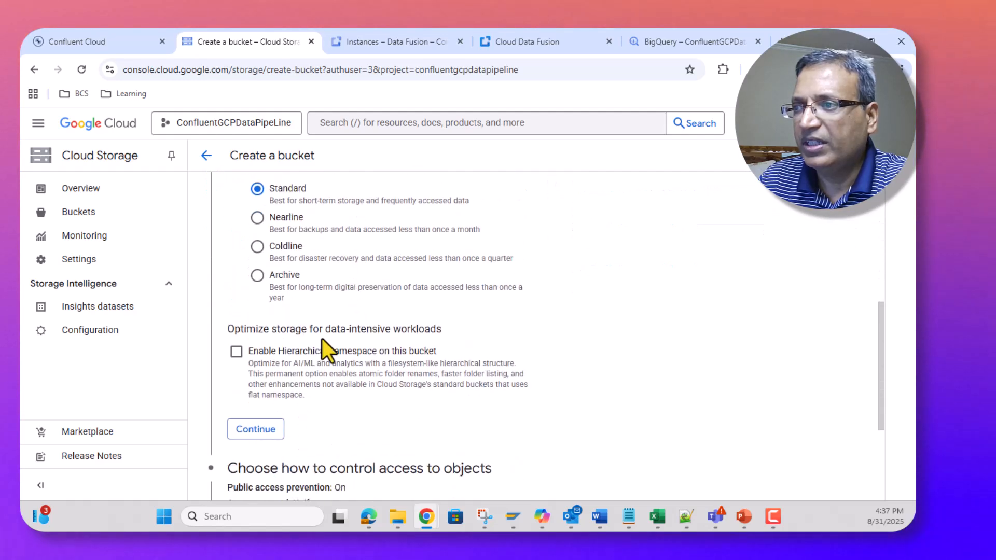
click(236, 352)
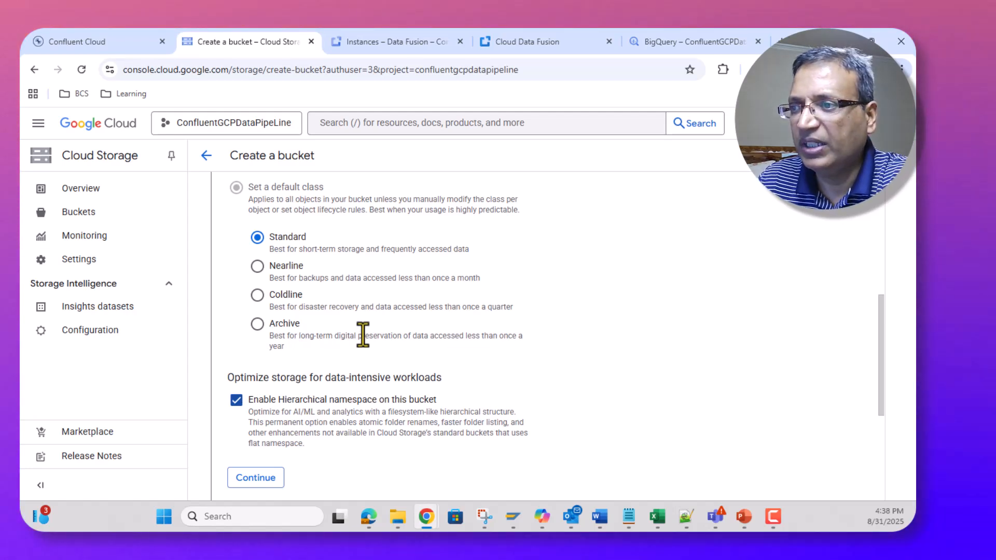
scroll(363, 336, down, 3)
click(277, 351)
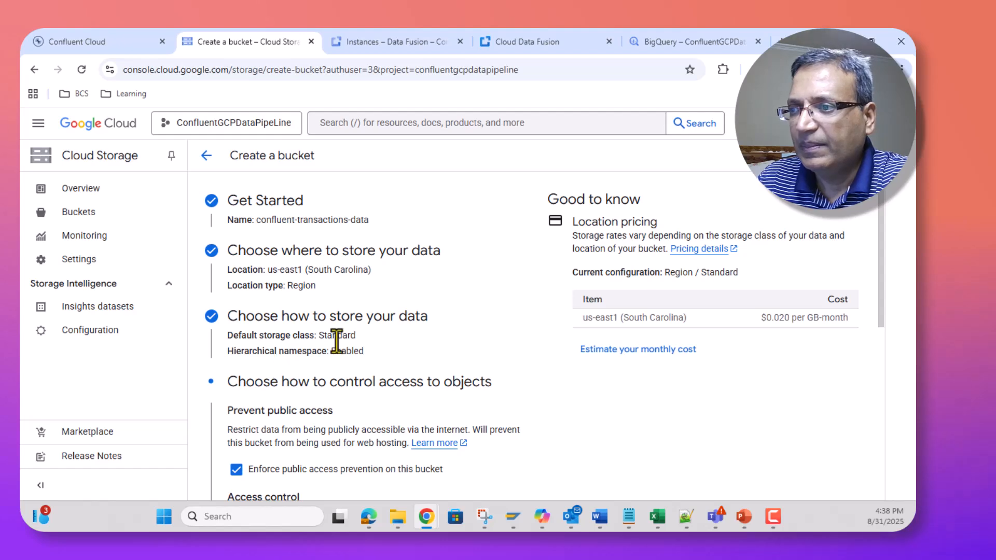
Accept uniform access control and the default data protection, then create the bucket with public access prevention enforced.
scroll(400, 347, down, 5)
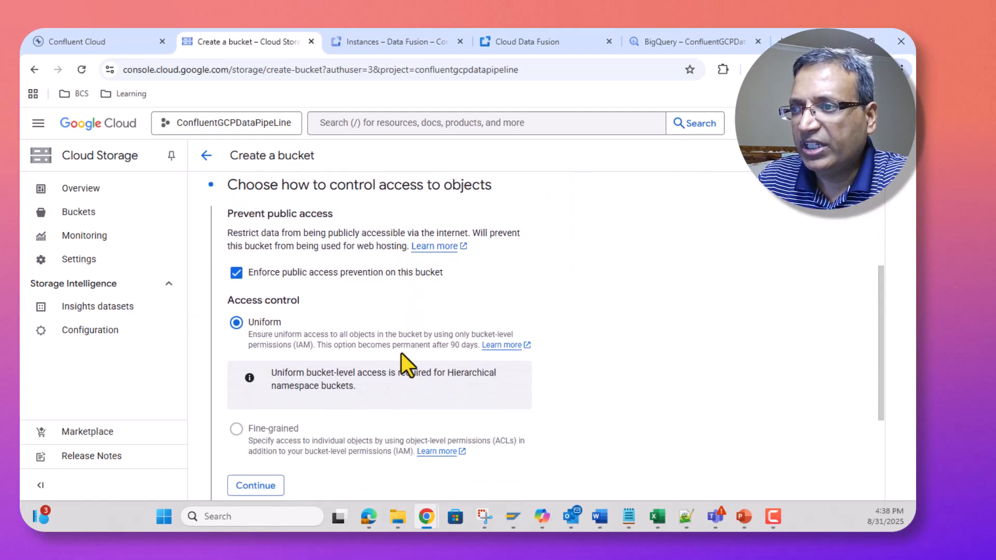
scroll(390, 371, down, 2)
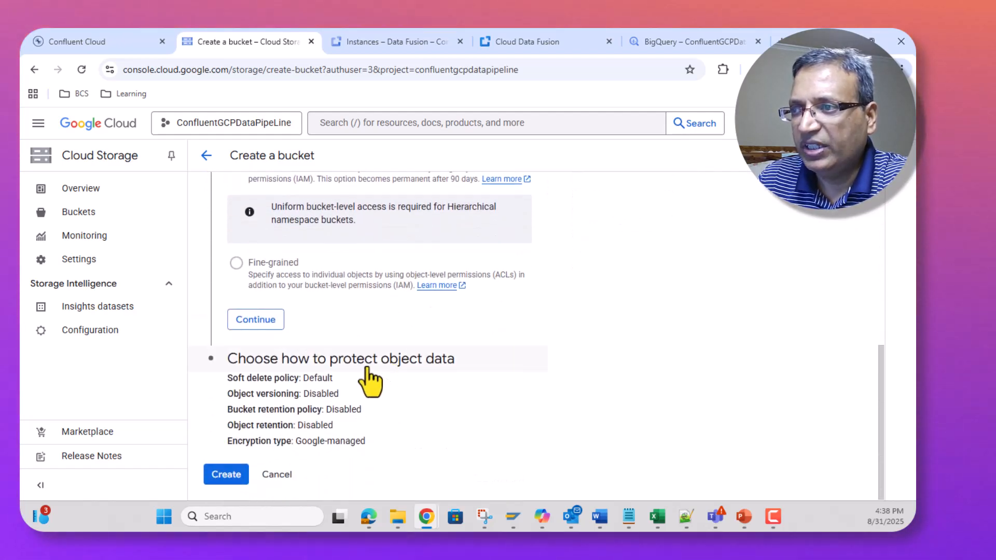
click(267, 321)
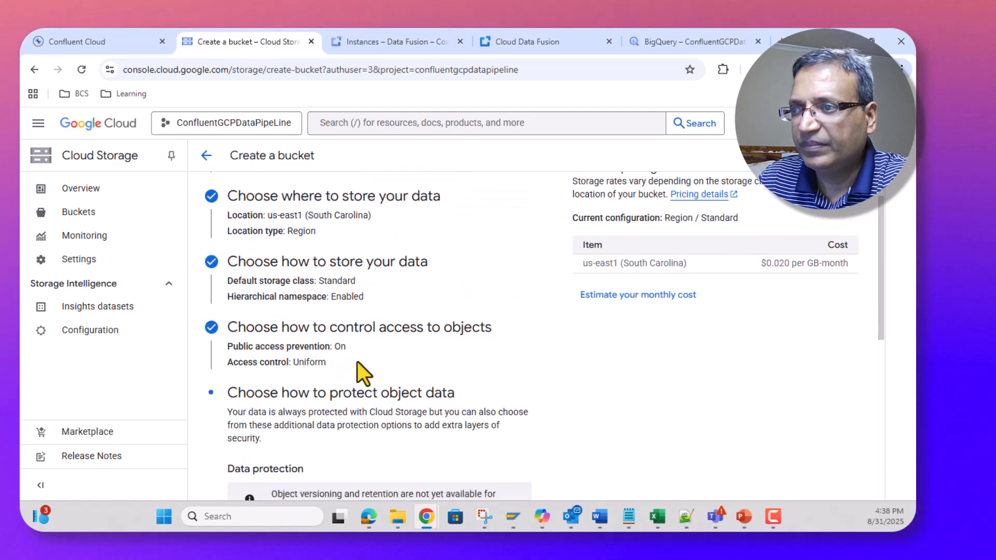
scroll(358, 363, down, 6)
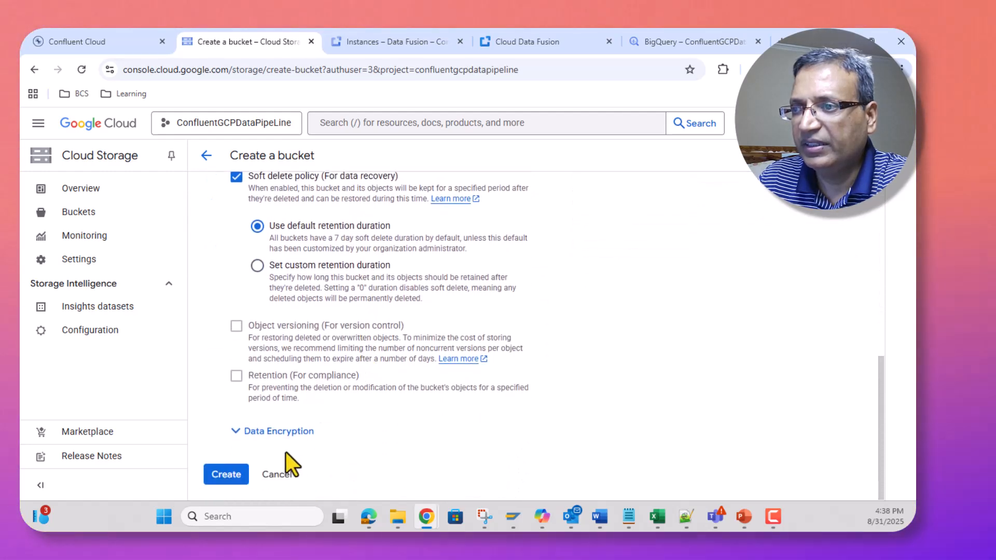
click(230, 474)
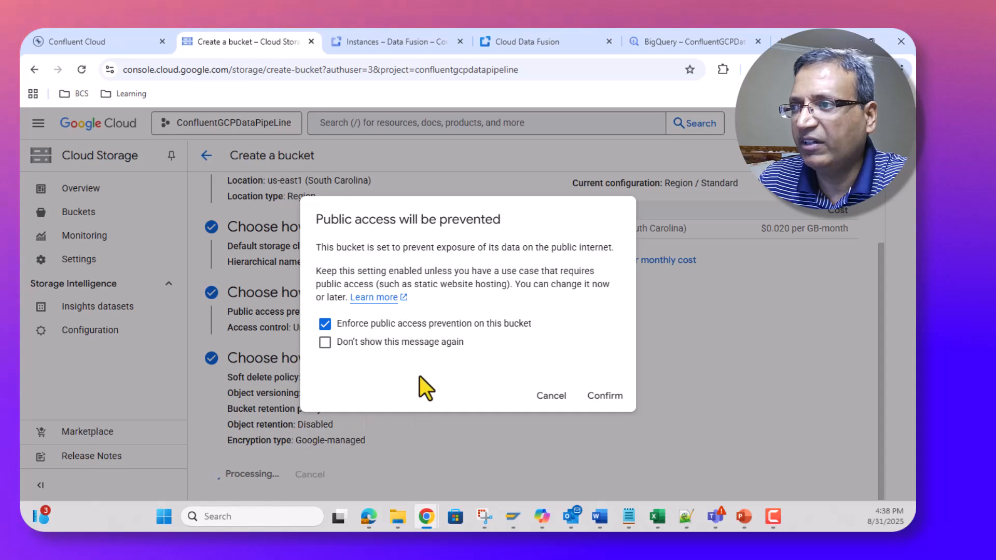
click(605, 396)
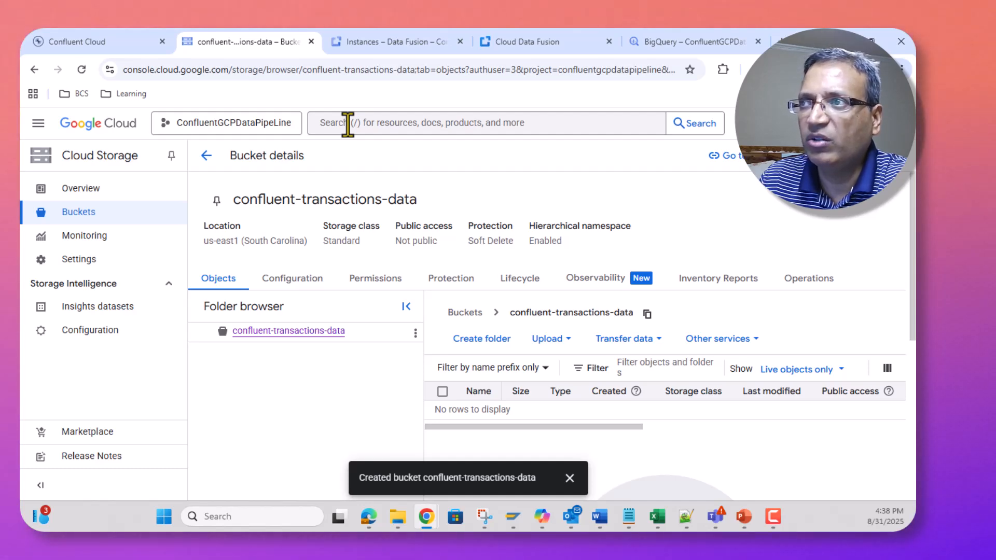
Switch to Confluent Cloud and add a Google Cloud Storage Sink connector that reads from the transactions topic.
click(133, 46)
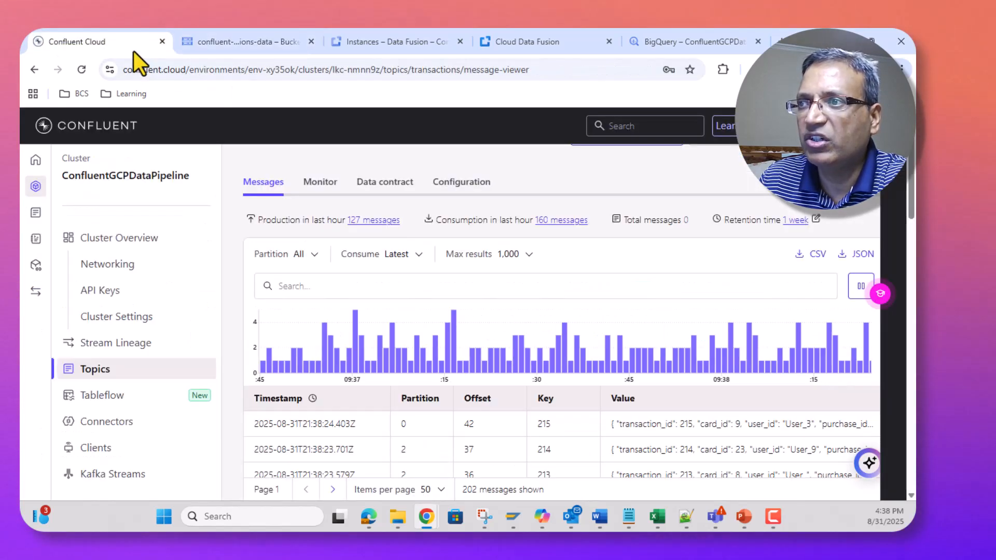
click(111, 421)
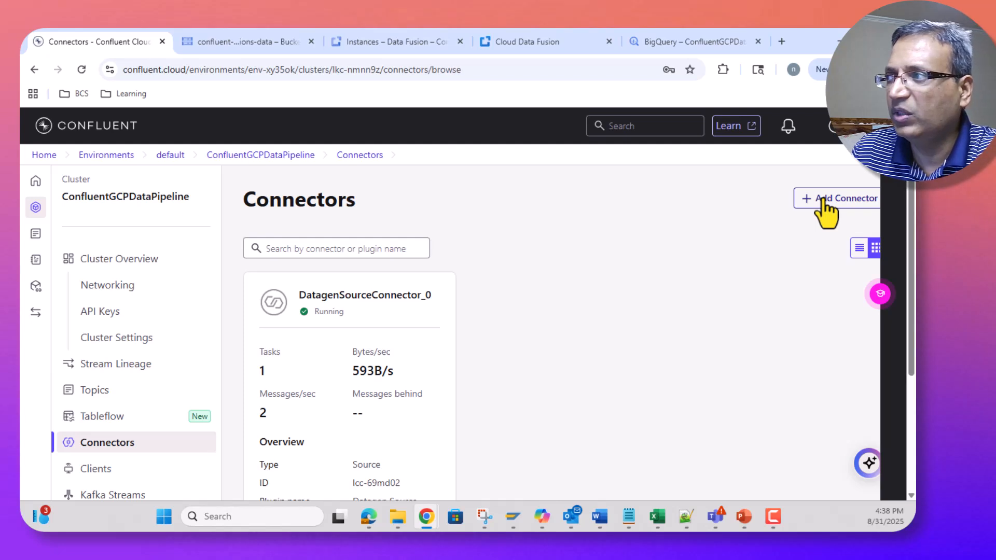
click(825, 202)
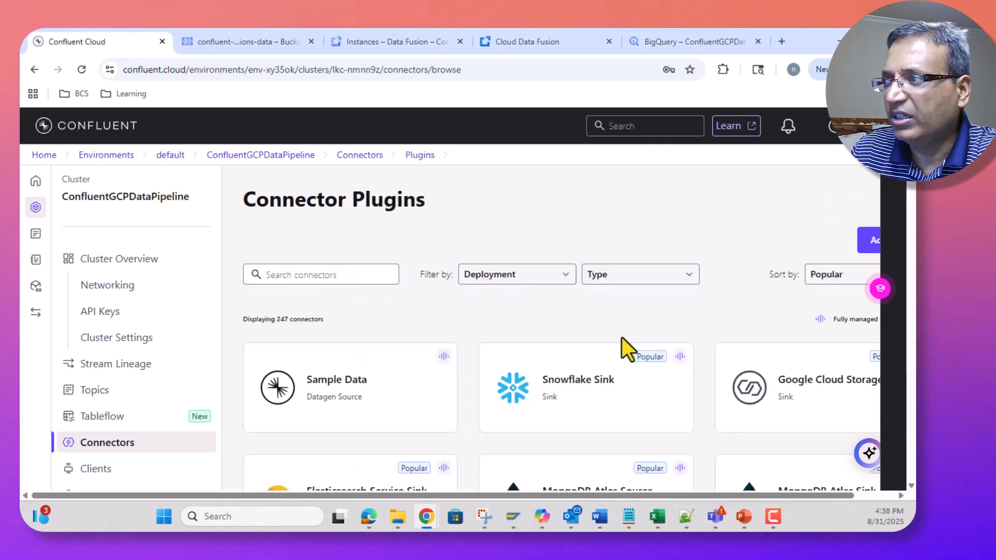
mouse_move(851, 339)
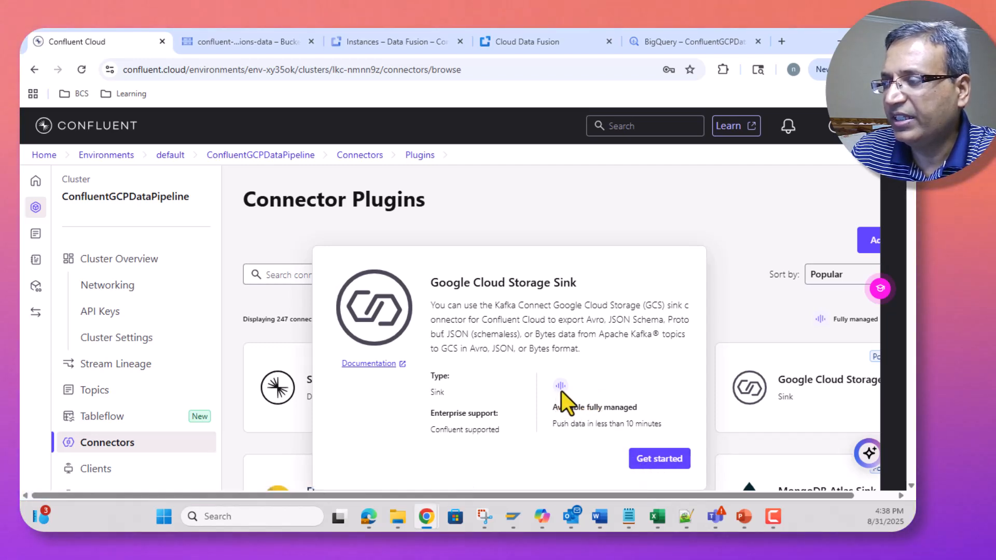
click(652, 462)
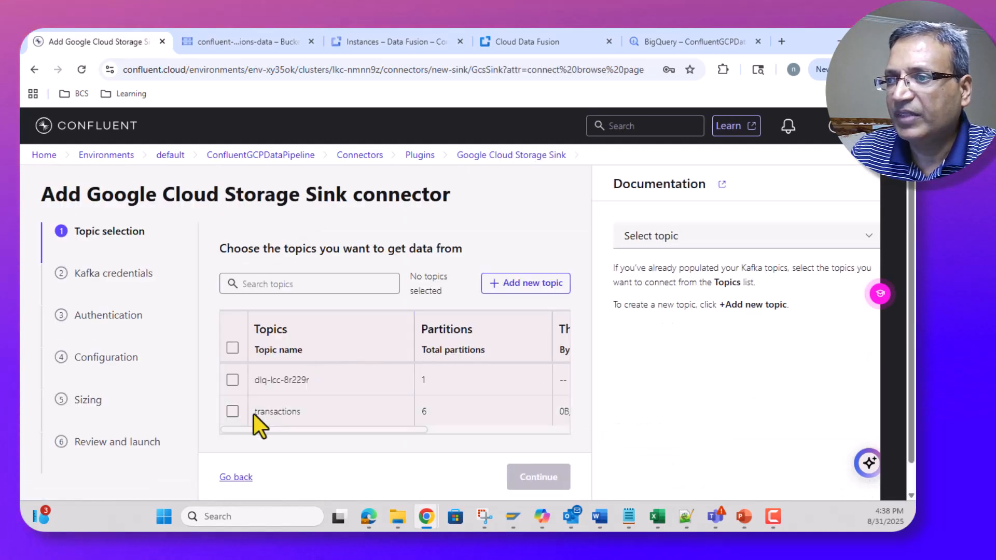
click(233, 411)
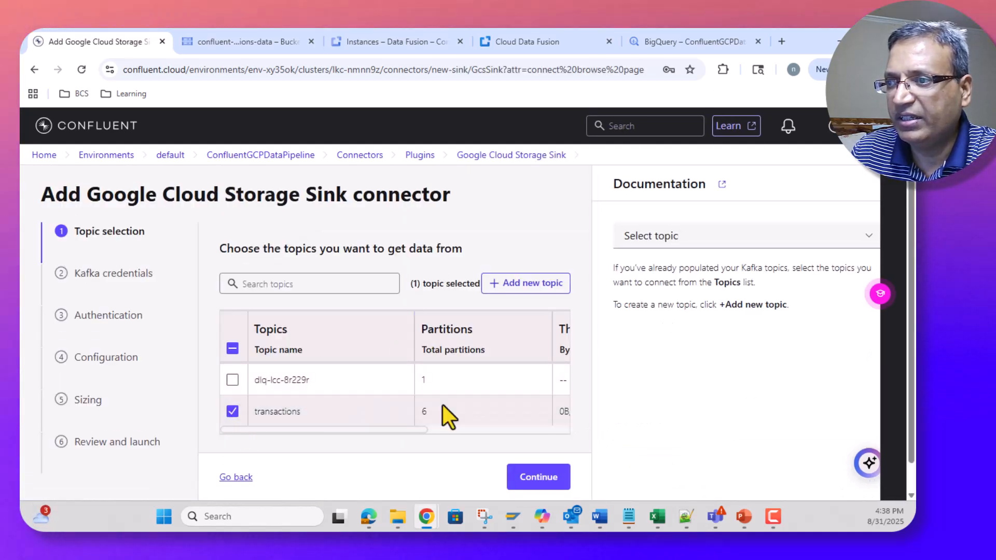
click(527, 478)
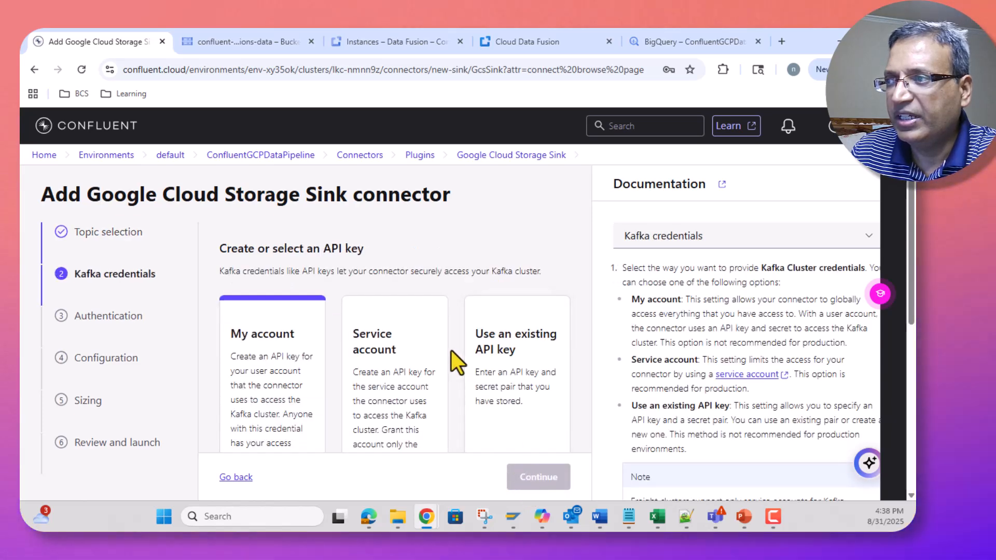
Set the sink connector to use an existing API key and enter the Kafka cluster's API key and secret.
scroll(462, 331, down, 3)
click(497, 278)
scroll(497, 321, down, 4)
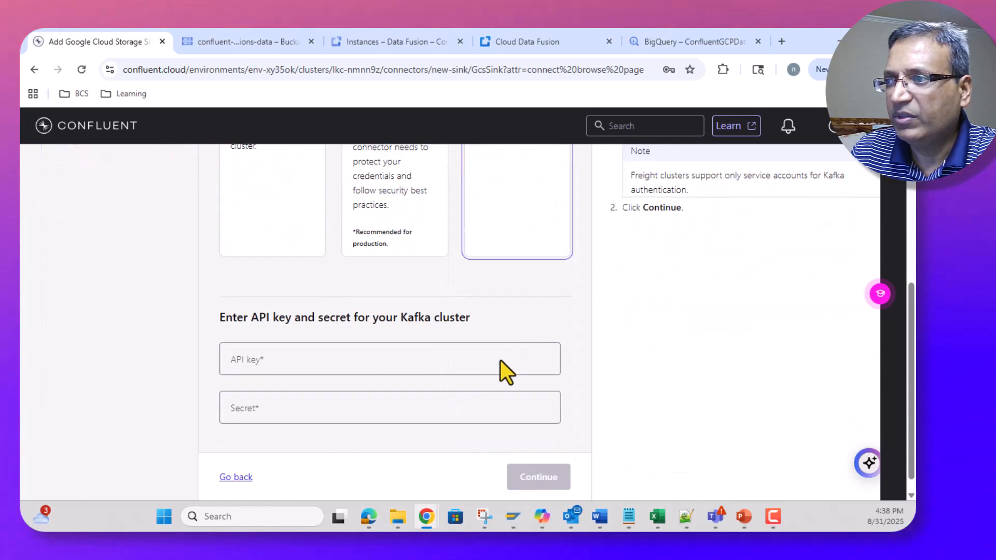
click(232, 363)
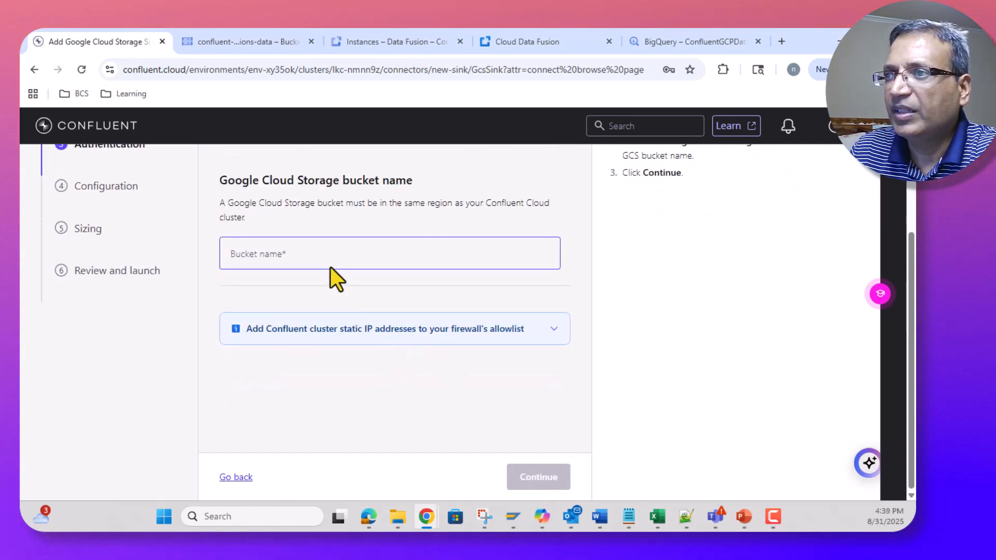
Copy the bucket name confluent-transactions-data from Google Cloud into the sink connector's bucket name.
click(238, 40)
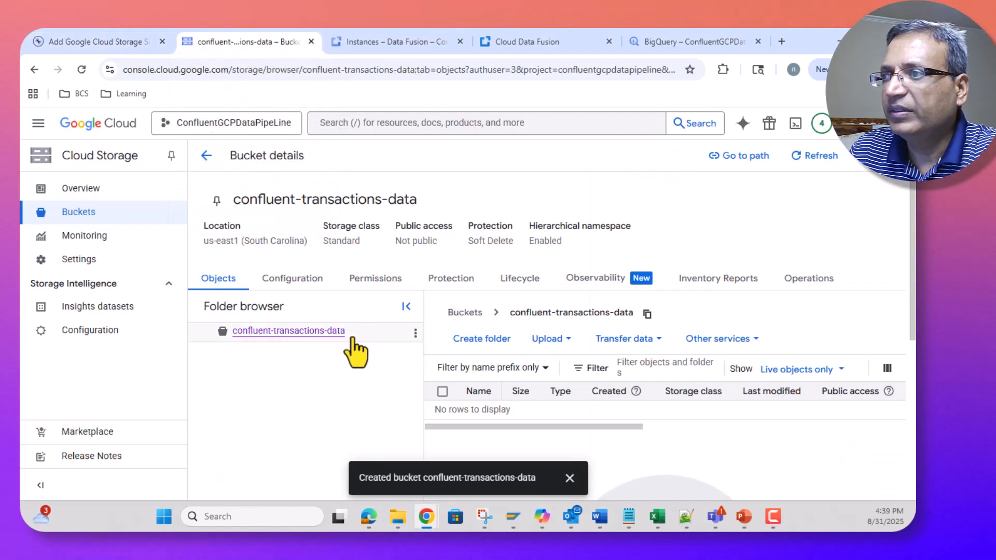
drag(345, 335, 233, 349)
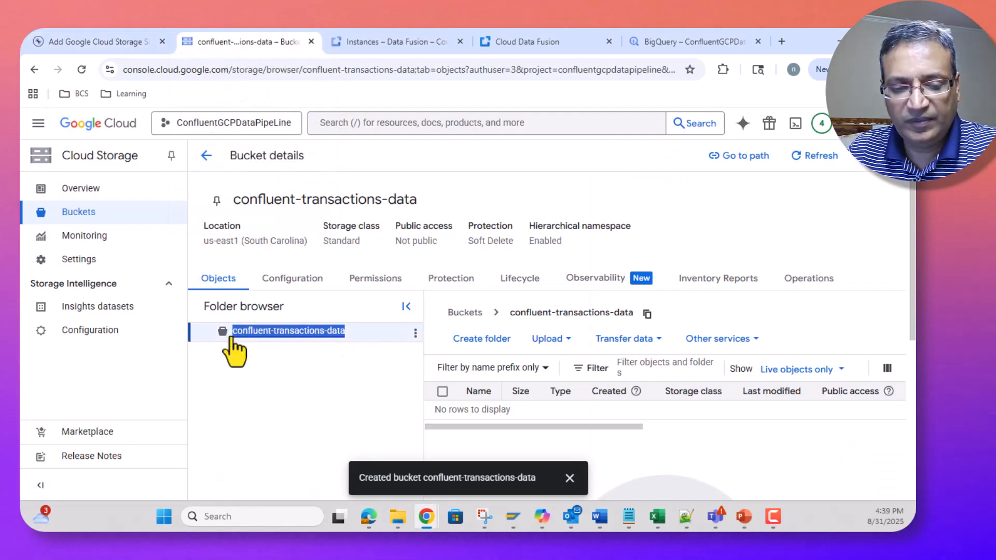
click(129, 46)
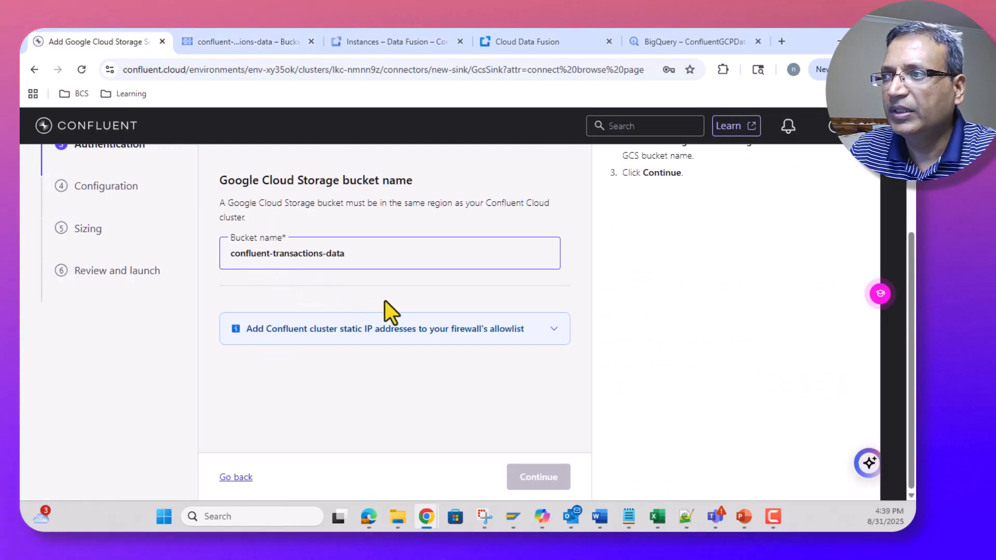
Switch to Google Cloud, open IAM & Admin in a new tab and start creating a service account.
scroll(452, 352, up, 4)
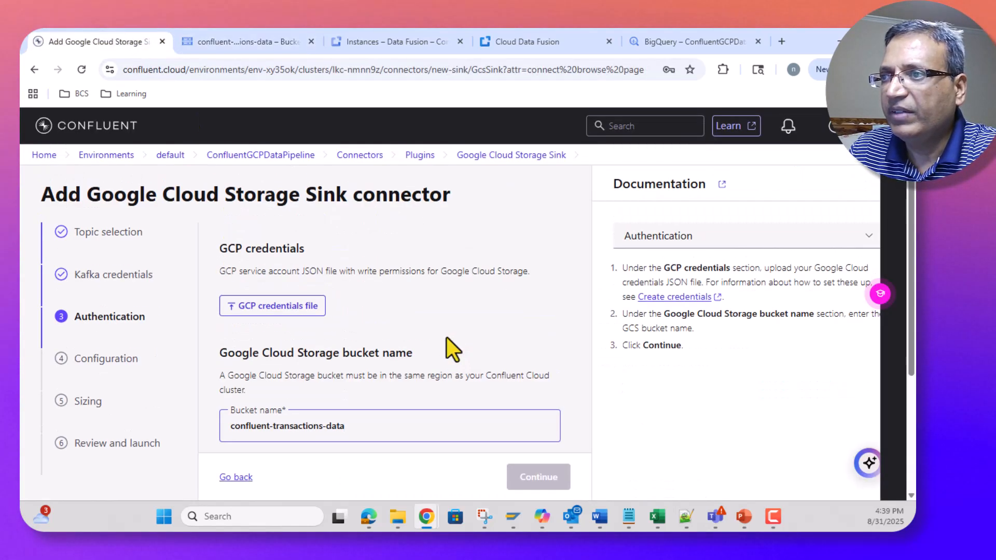
click(238, 37)
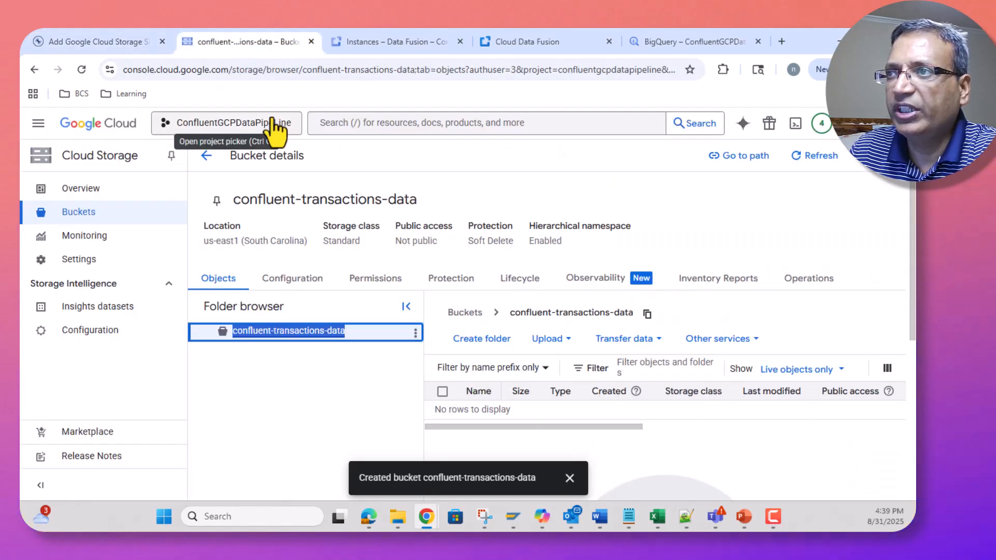
click(360, 124)
text(IAM & admin)
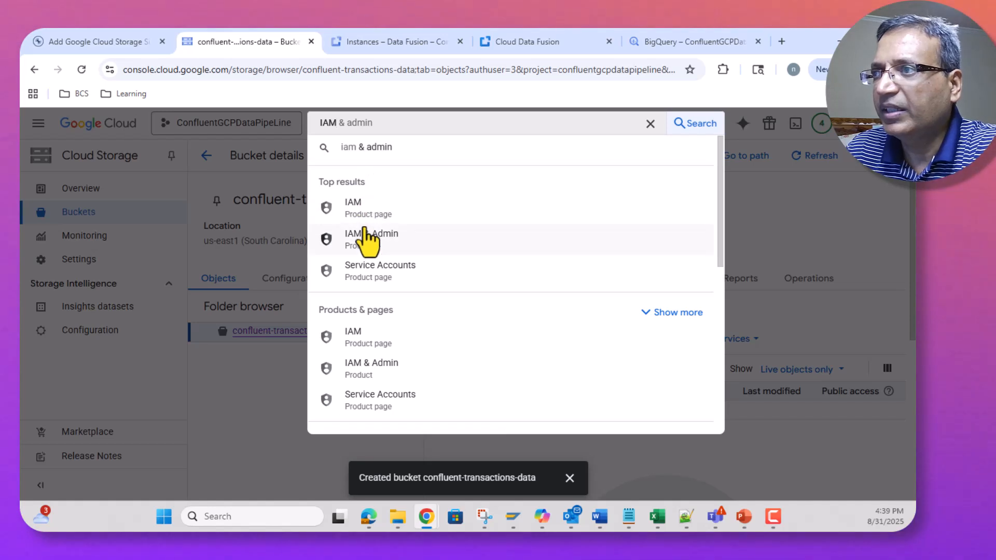
right_click(366, 239)
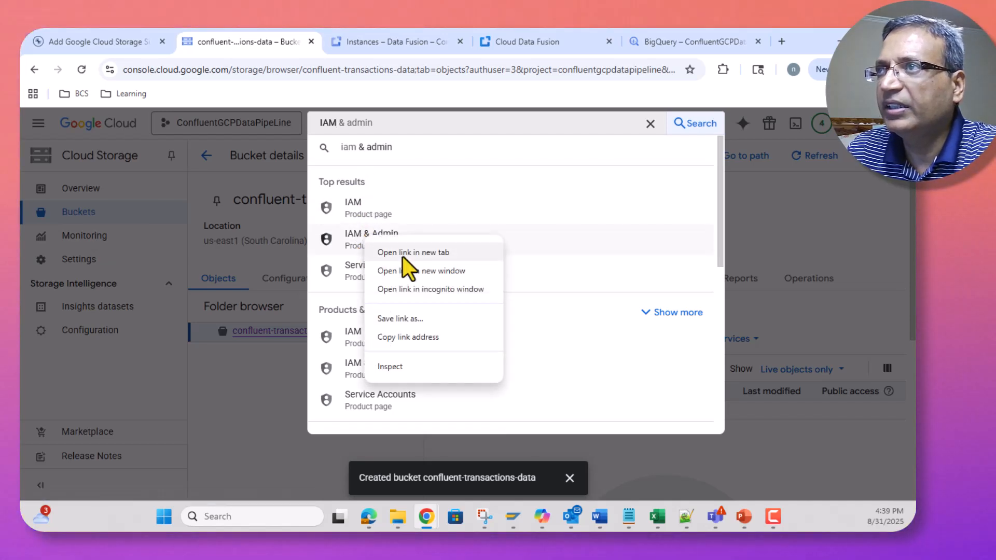
click(402, 257)
click(345, 47)
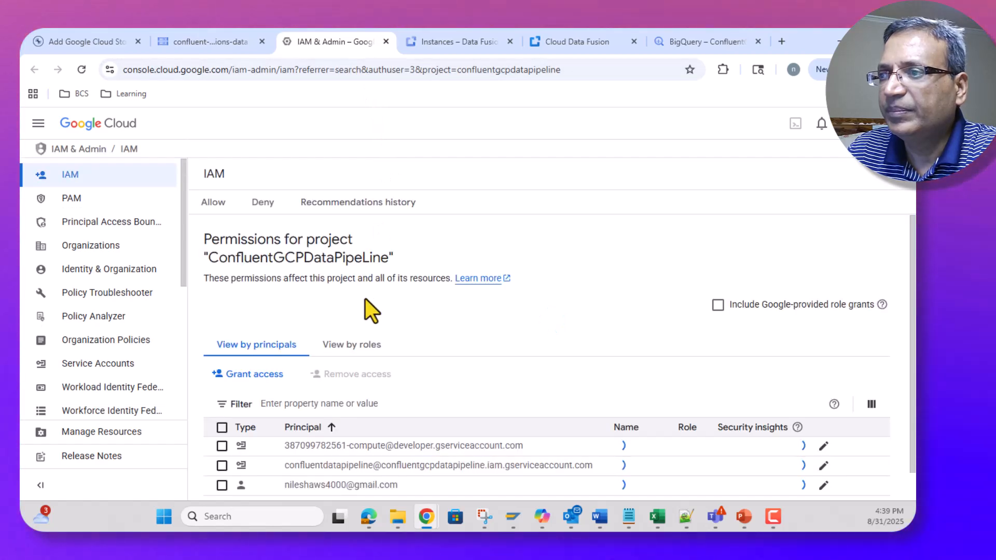
scroll(365, 311, down, 1)
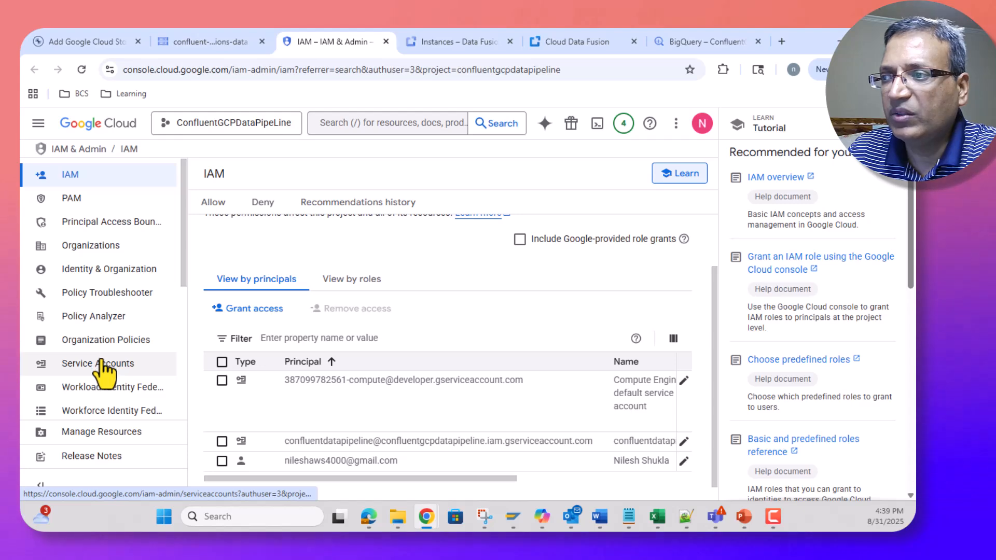
click(104, 366)
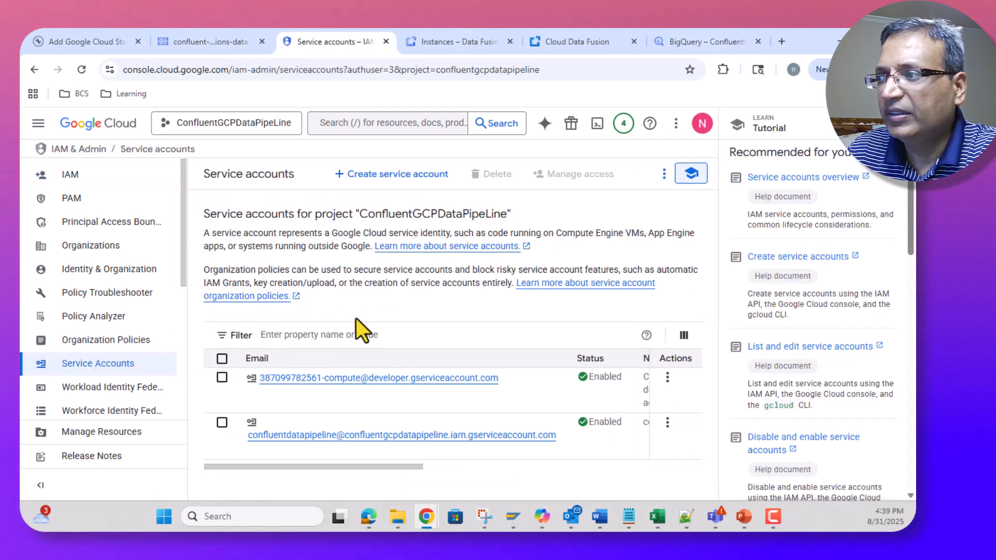
click(393, 182)
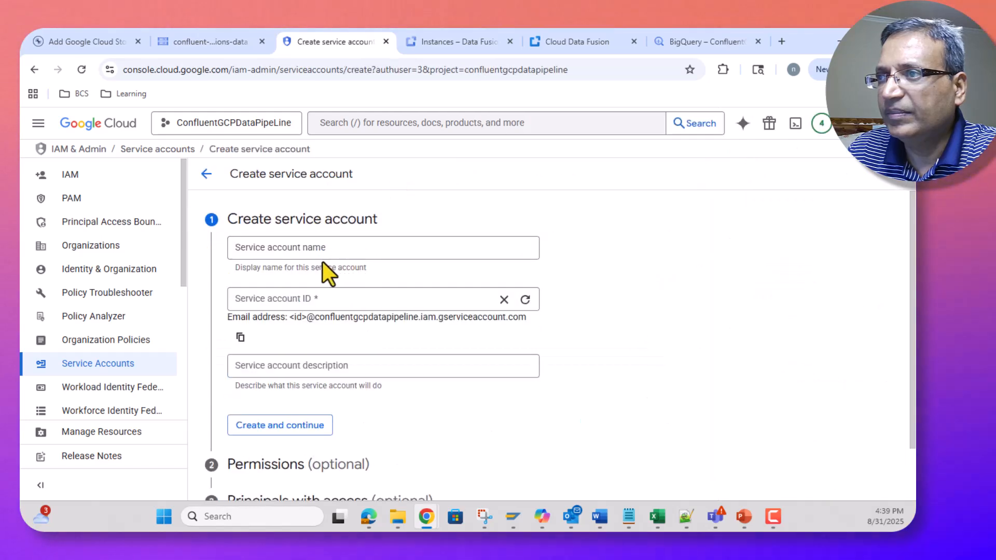
click(318, 251)
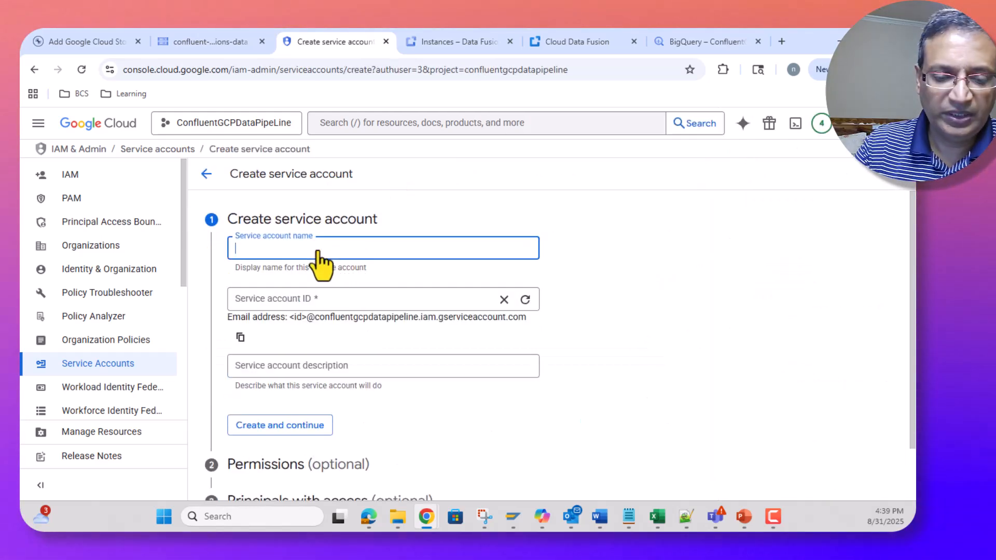
text(TR)
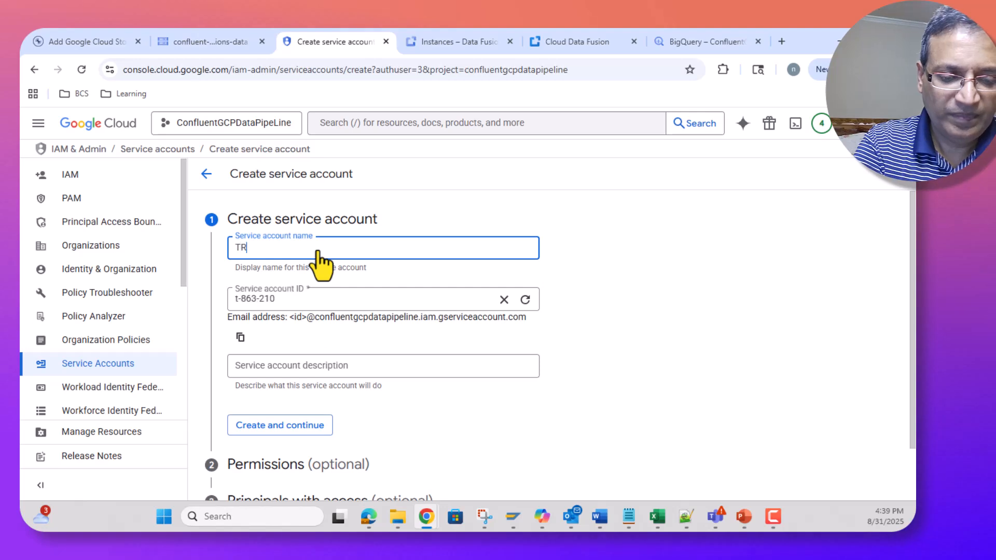
text(ansa)
key(BackSpace)
key(BackSpace)
key(BackSpace)
key(BackSpace)
key(BackSpace)
key(BackSpace)
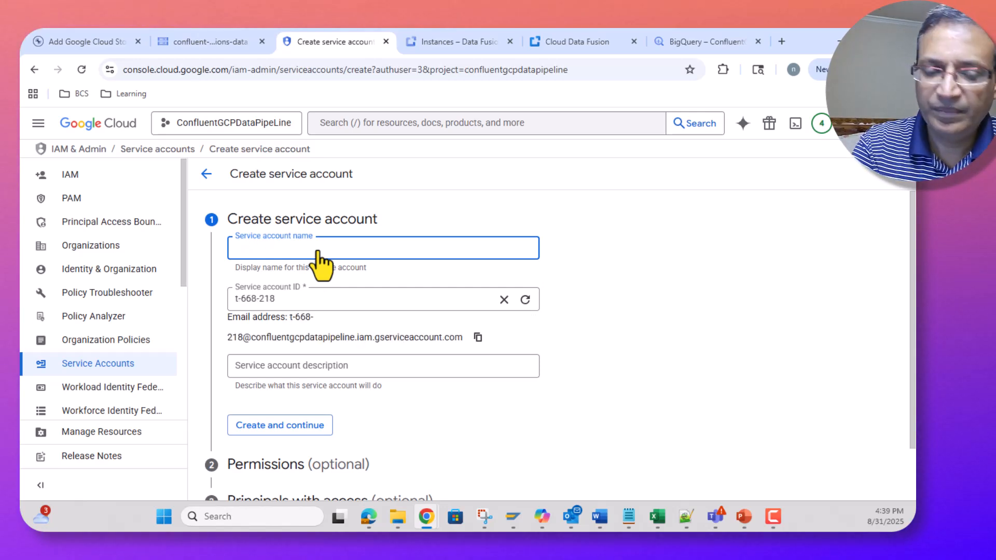
Name the service account transactionsSA, create it and continue to its permissions.
text(tr)
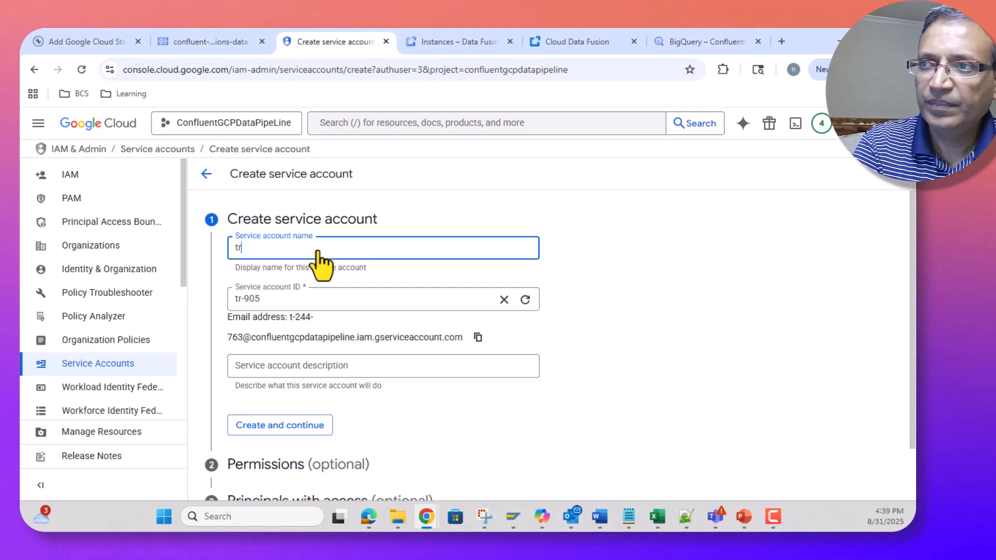
text(ansaxtion)
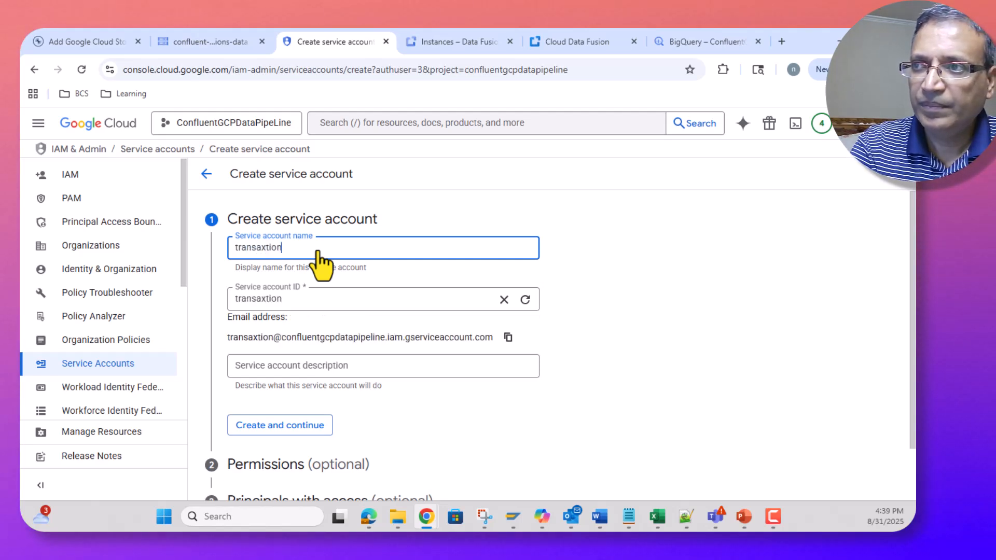
key(BackSpace)
key(BackSpace)
key(BackSpace)
key(BackSpace)
key(BackSpace)
text(cti)
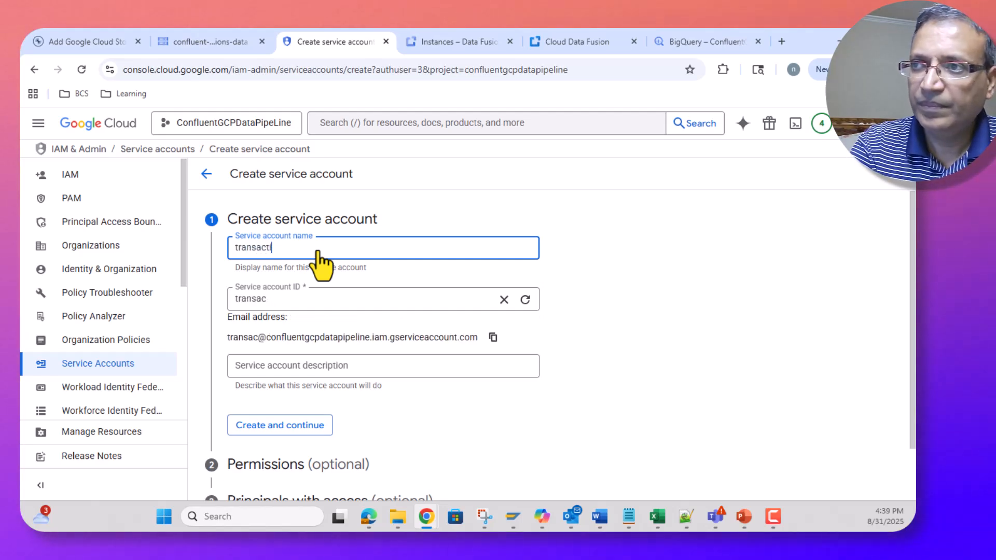
text(onsSA)
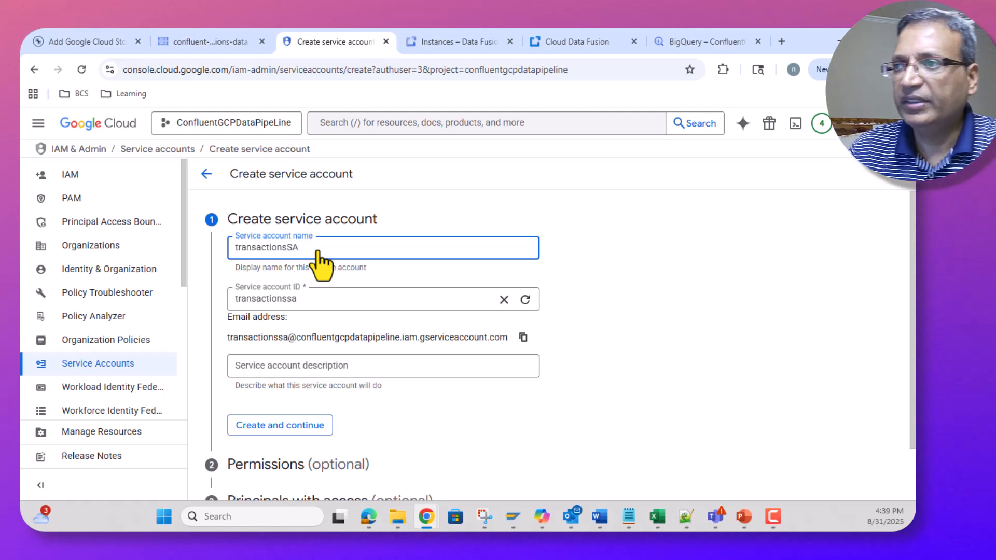
scroll(319, 262, down, 1)
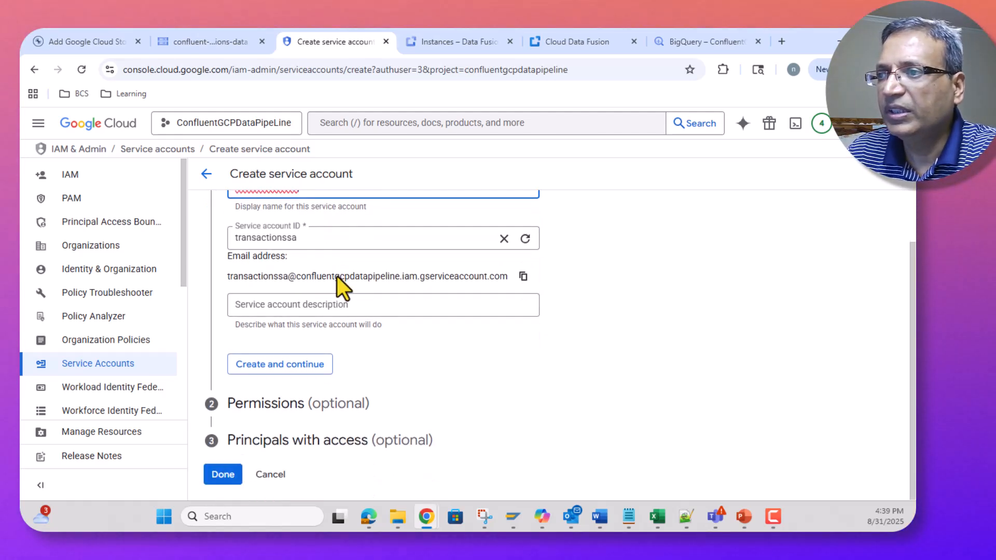
click(300, 365)
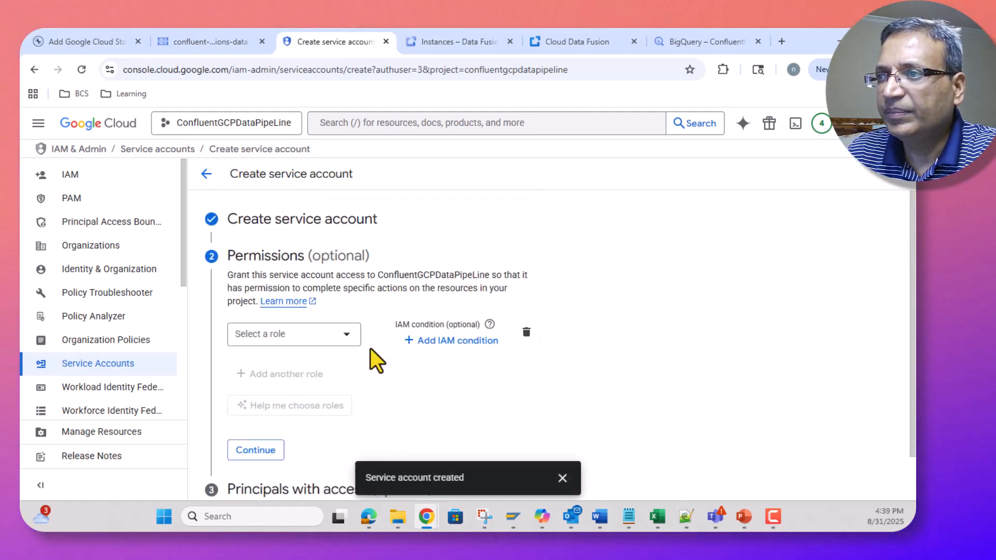
Grant the new service account the Owner role and finish its setup without adding principals with access.
click(335, 282)
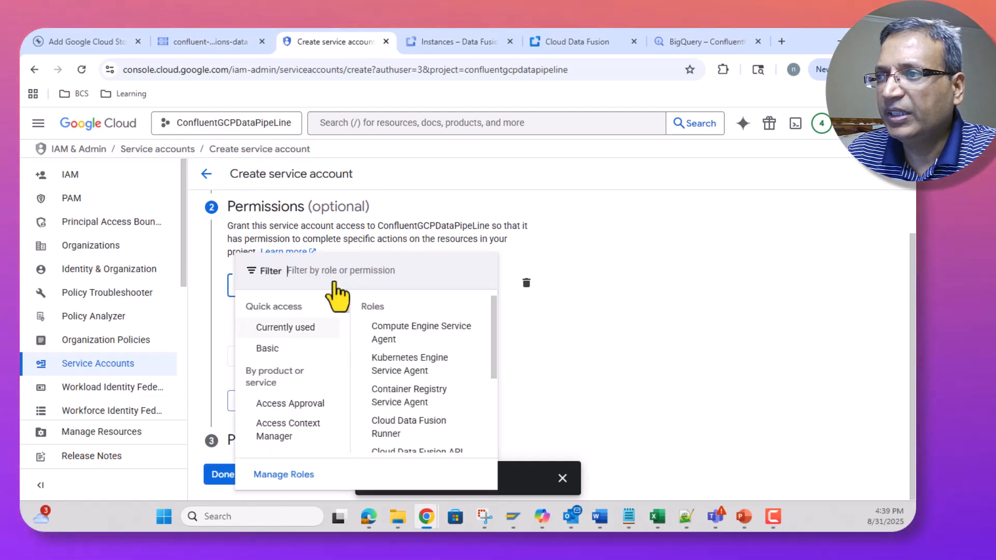
click(599, 313)
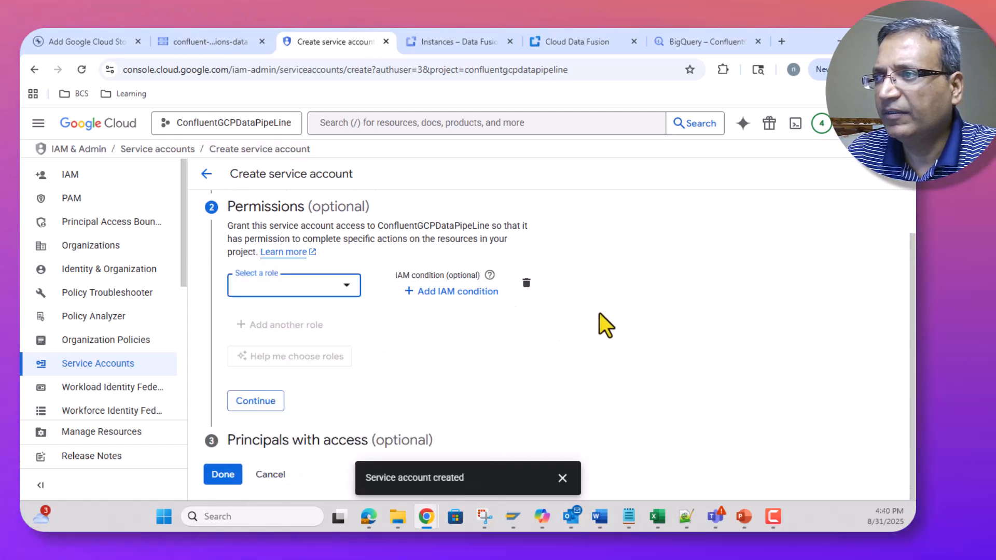
click(355, 291)
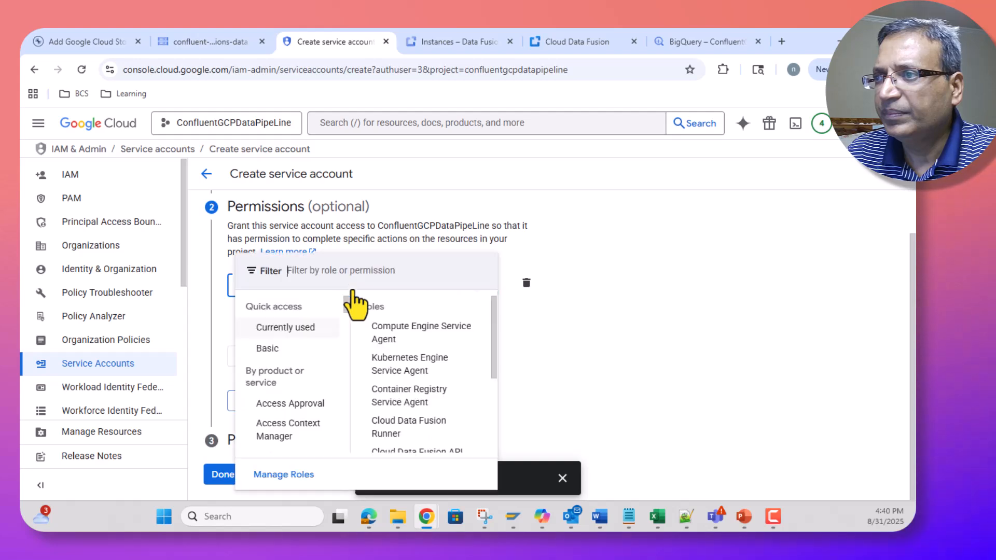
click(290, 327)
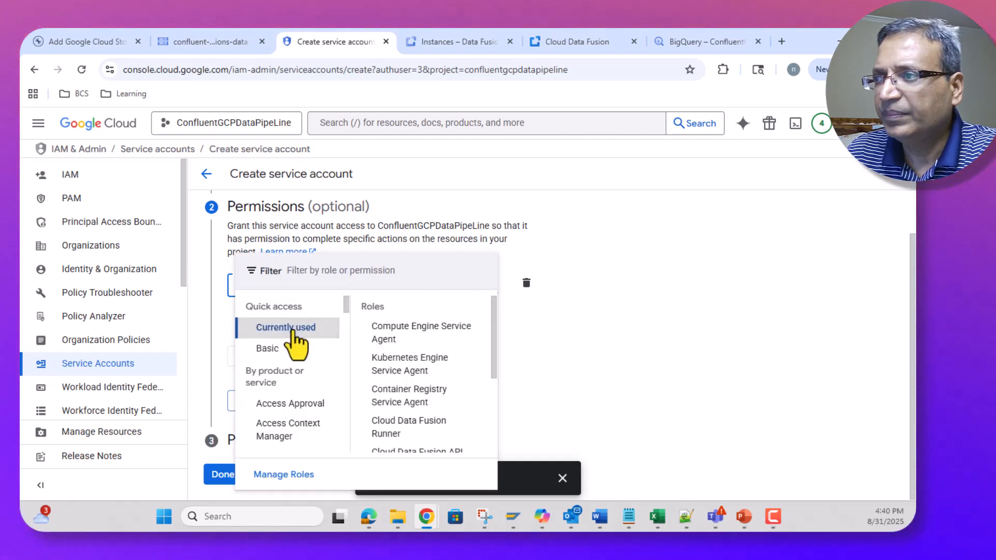
scroll(397, 376, down, 3)
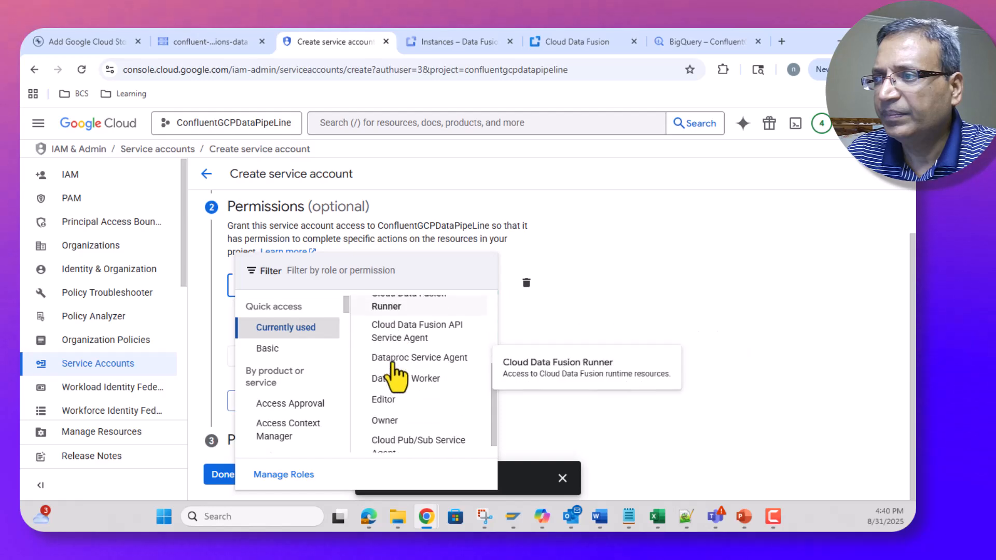
click(386, 417)
scroll(386, 346, down, 1)
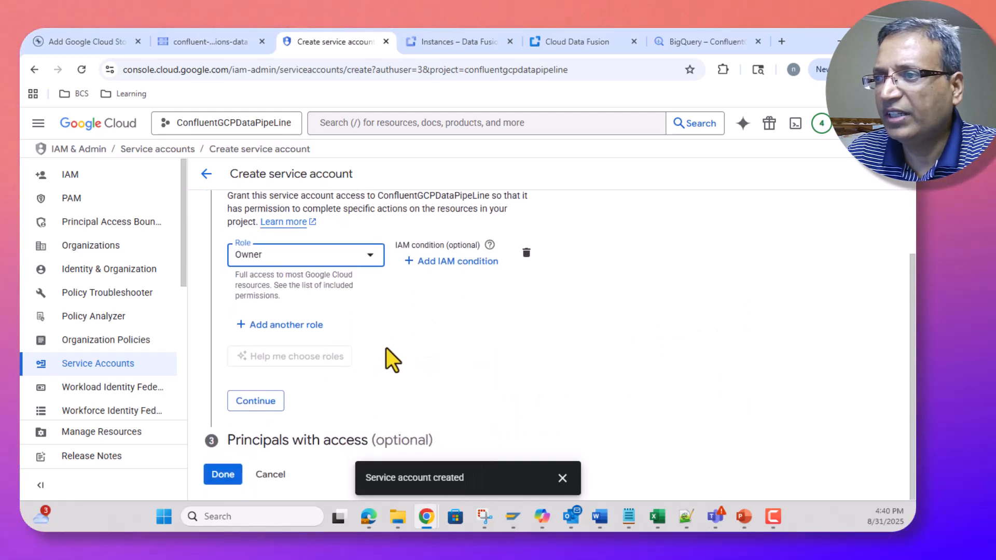
click(266, 404)
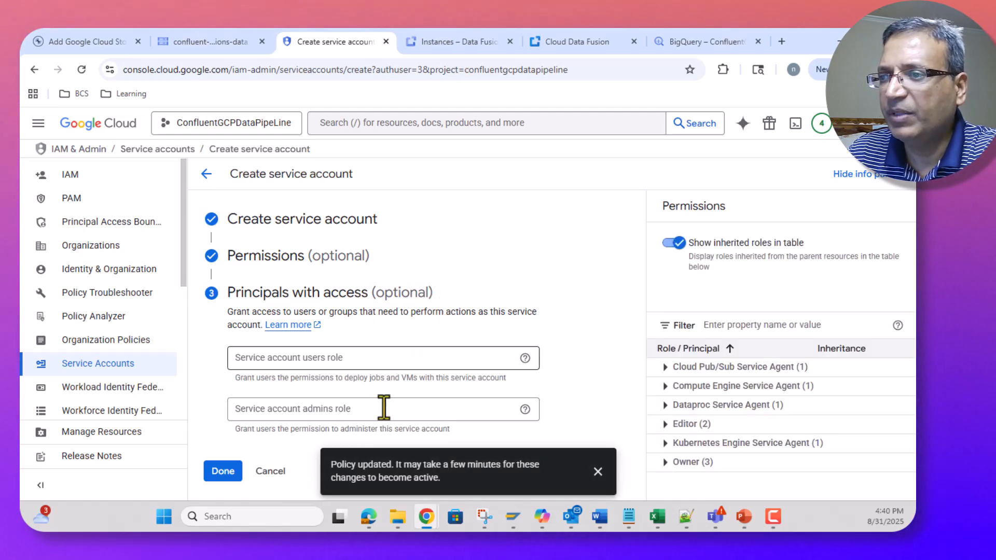
click(212, 469)
Create and download a JSON private key for the transactionsSA service account.
scroll(394, 311, down, 1)
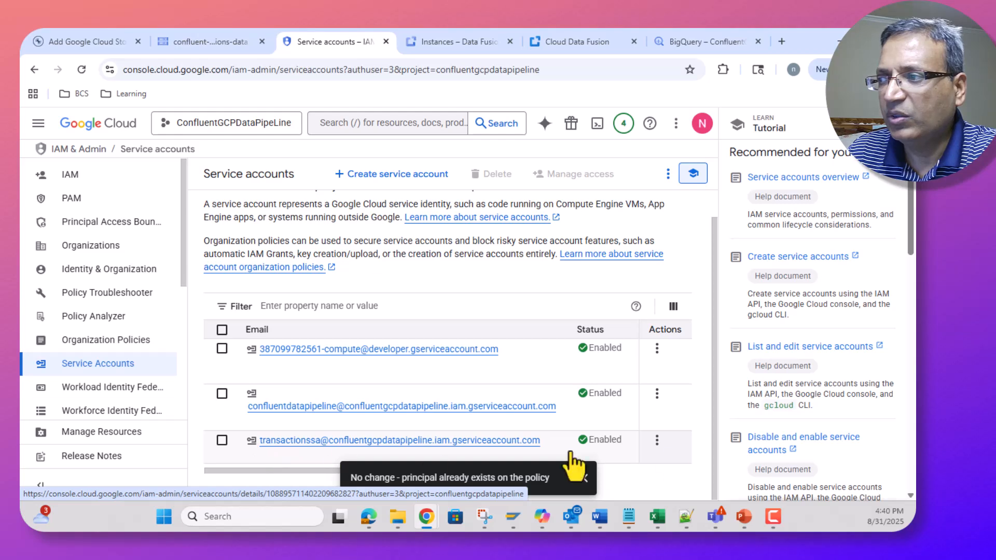
click(656, 439)
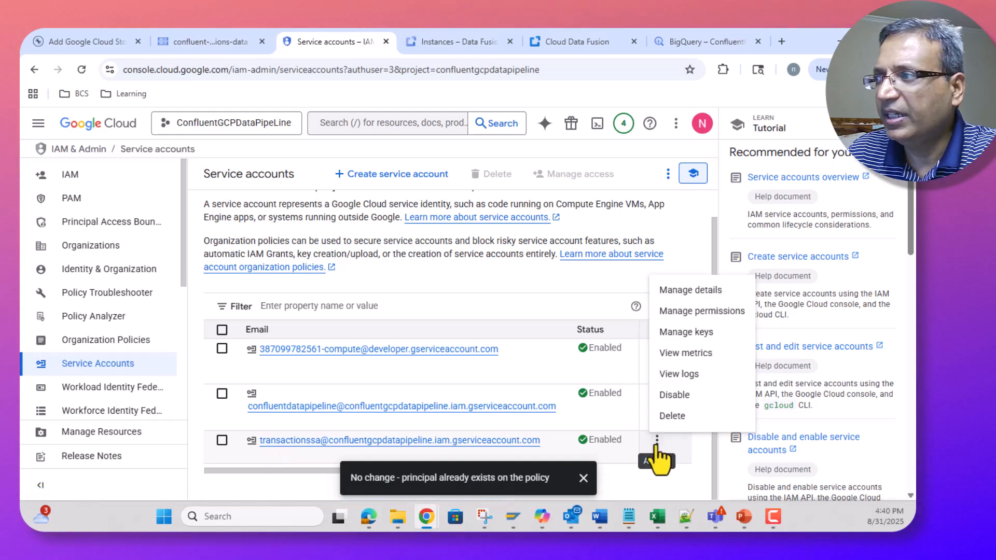
click(688, 333)
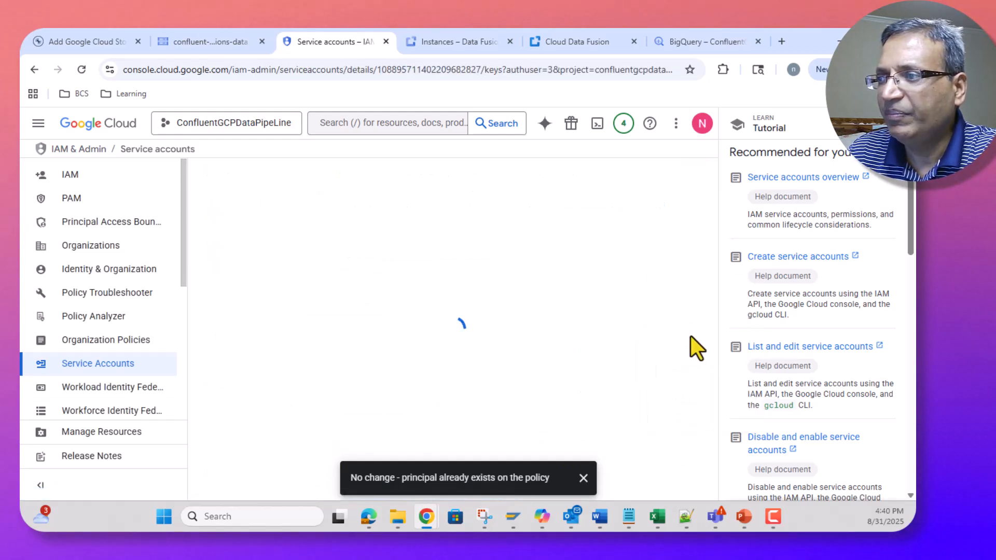
click(583, 477)
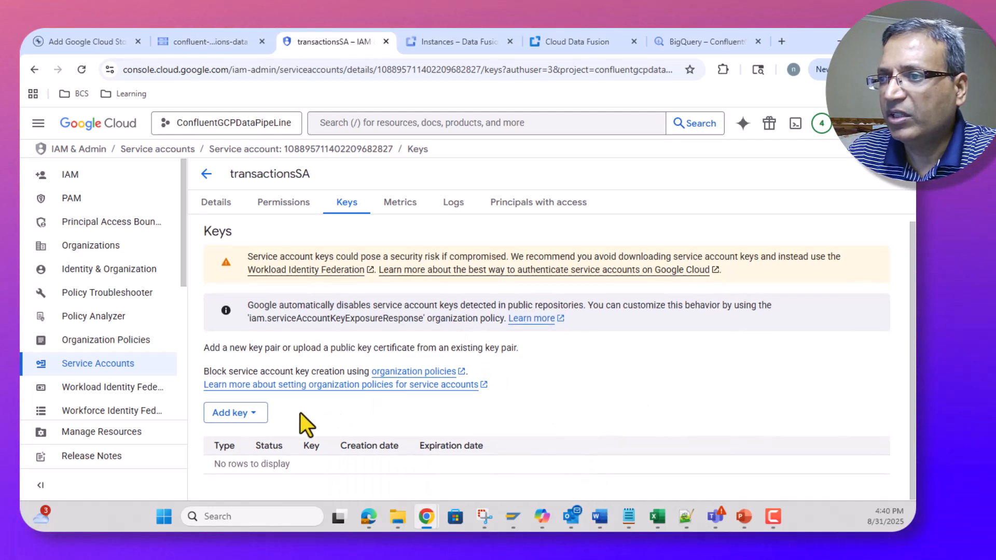
click(261, 413)
click(266, 438)
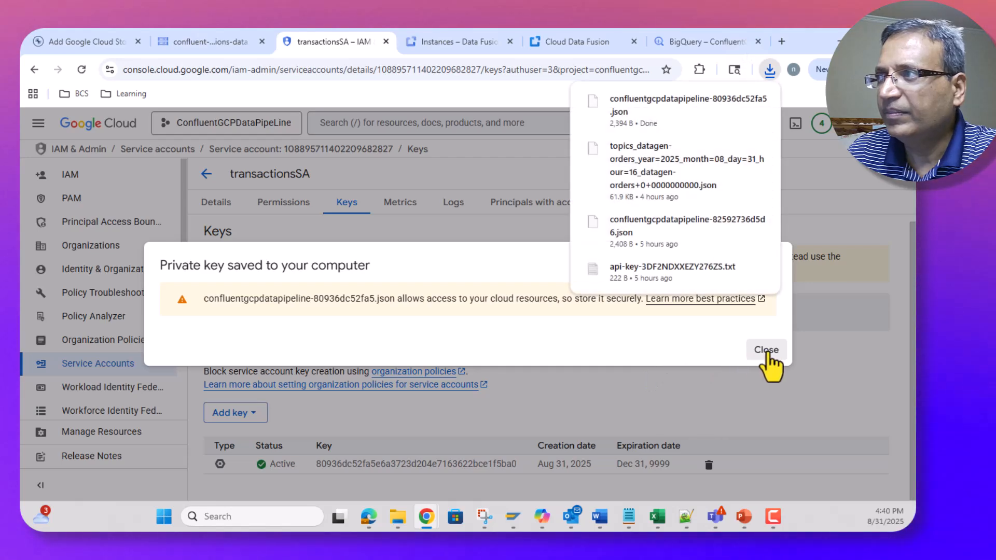
click(766, 352)
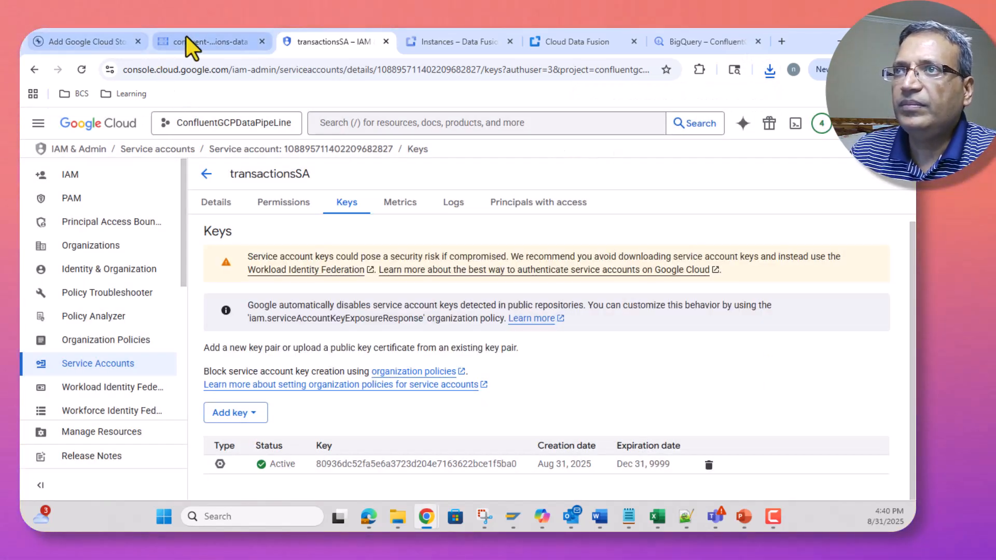
Switch to Confluent Cloud, upload the downloaded JSON key as the sink connector's GCP credentials file and continue to the configuration.
click(101, 43)
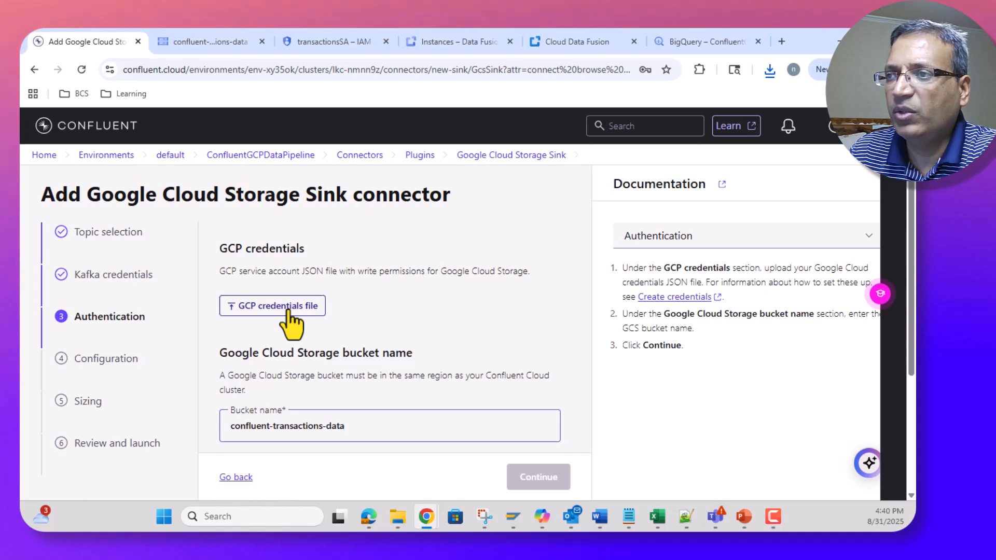
click(286, 306)
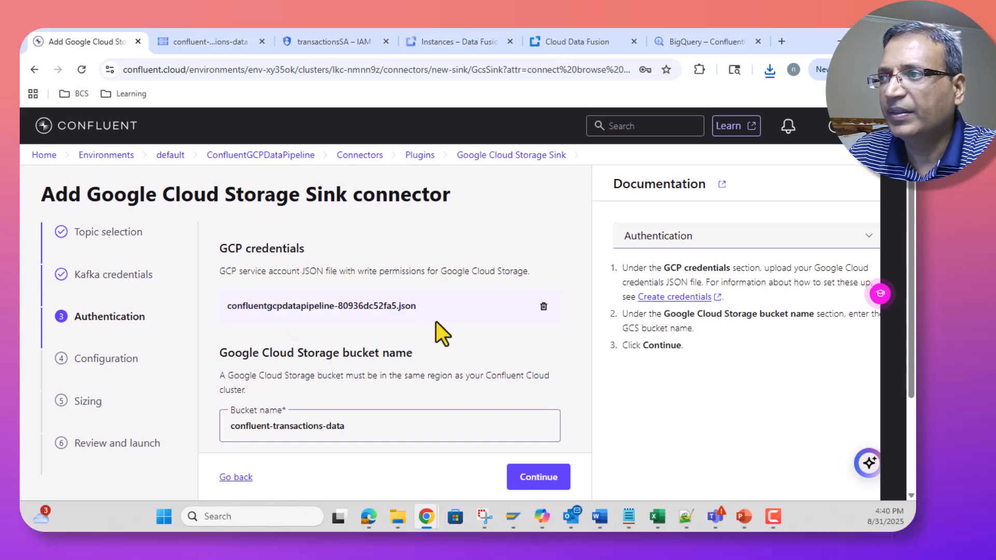
scroll(520, 378, down, 3)
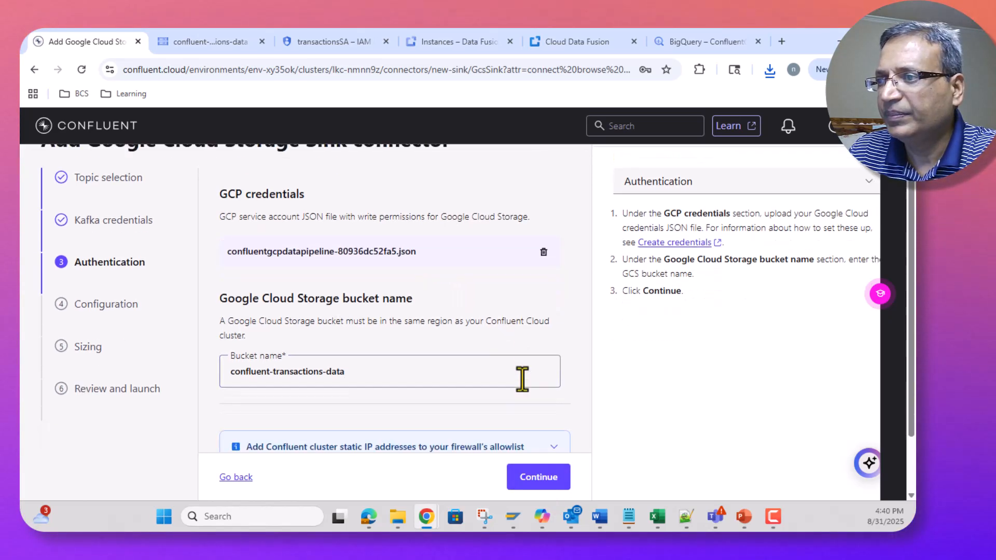
click(529, 479)
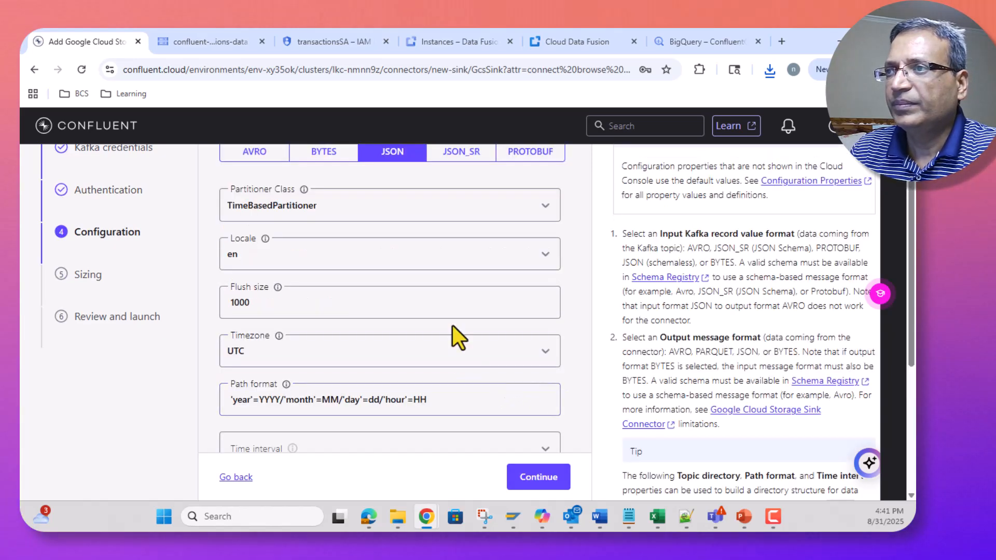
scroll(440, 325, up, 3)
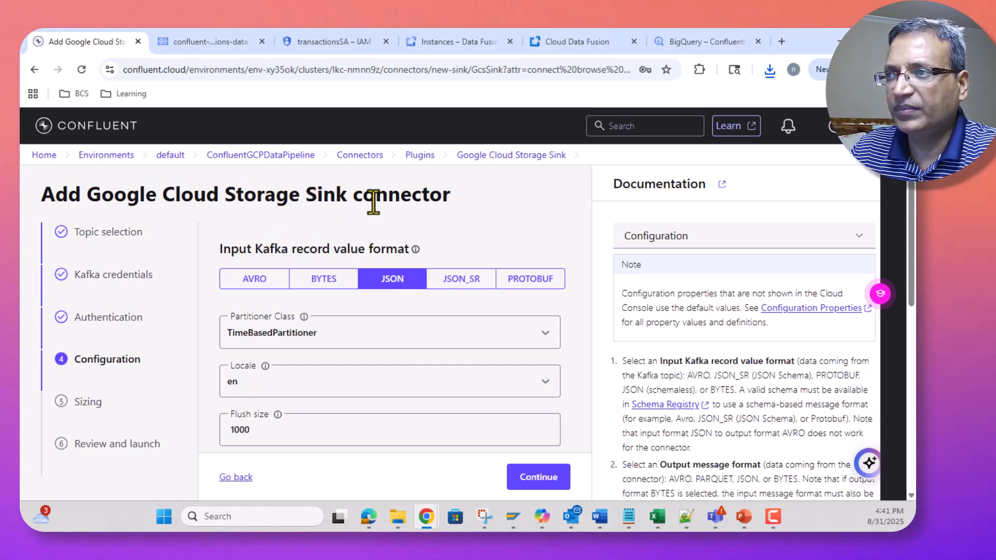
Set the sink connector's time interval to HOURLY and its output message format to JSON.
scroll(440, 293, down, 3)
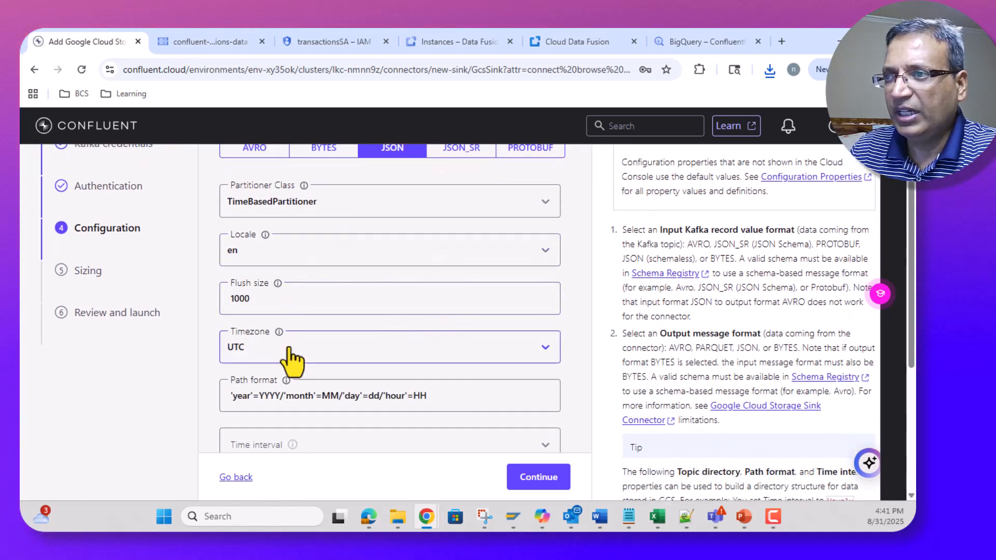
scroll(363, 352, down, 2)
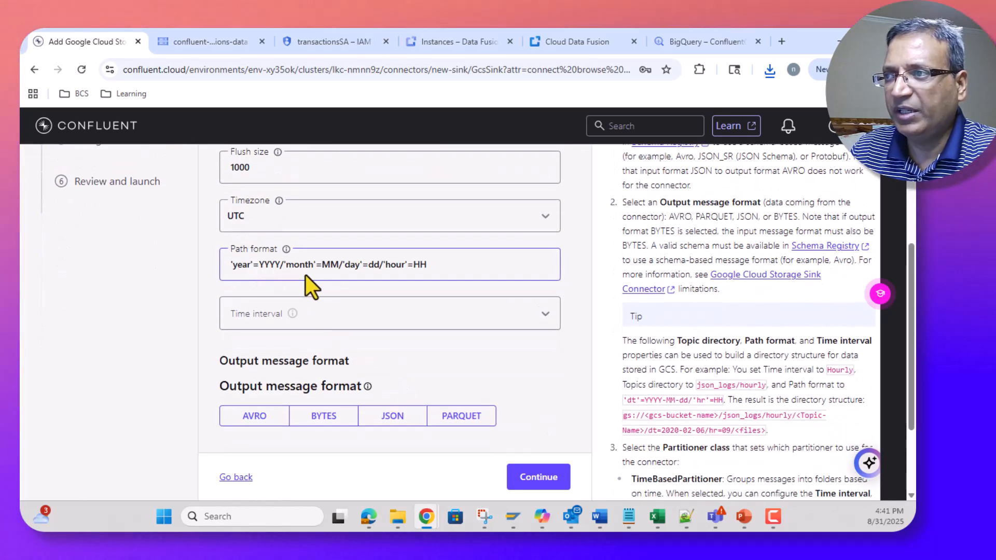
click(401, 319)
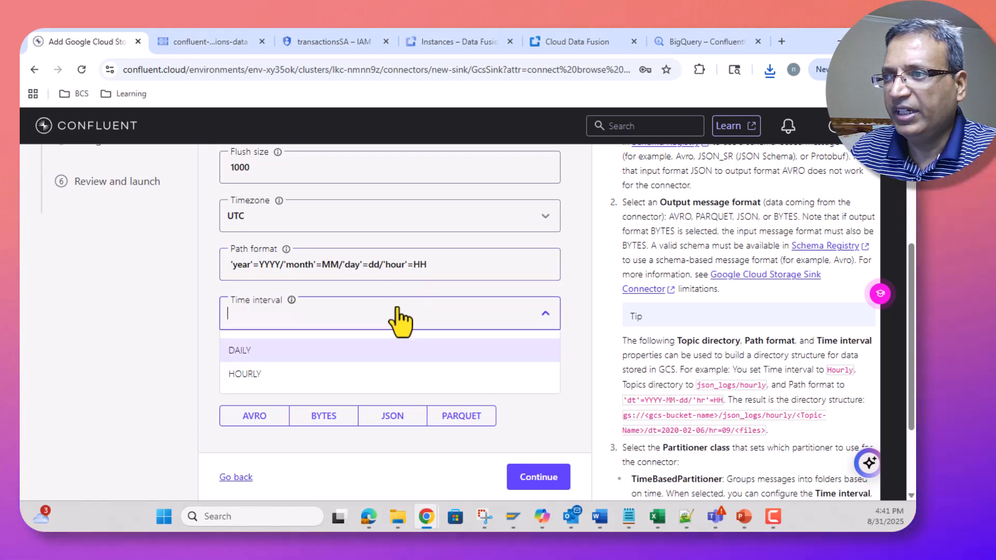
click(244, 350)
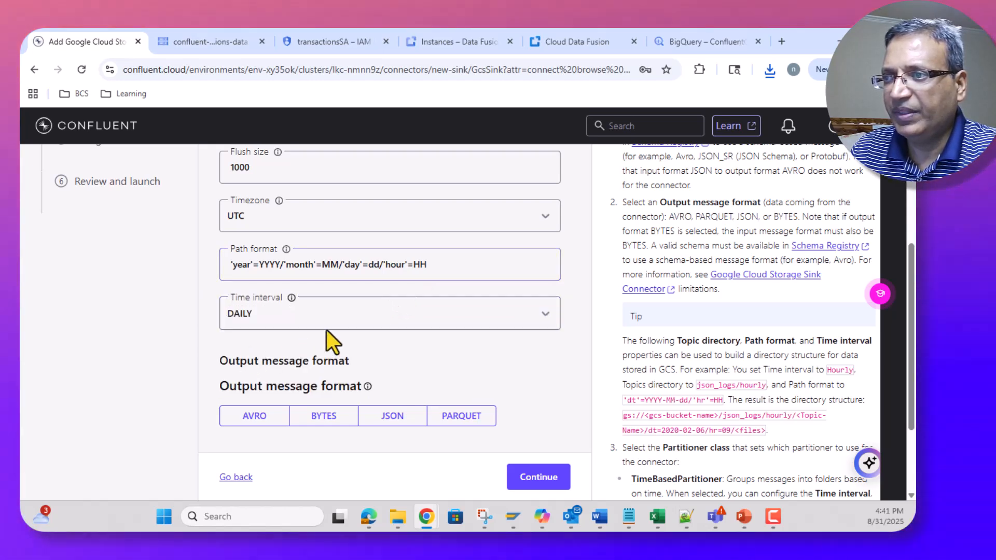
click(382, 322)
click(244, 373)
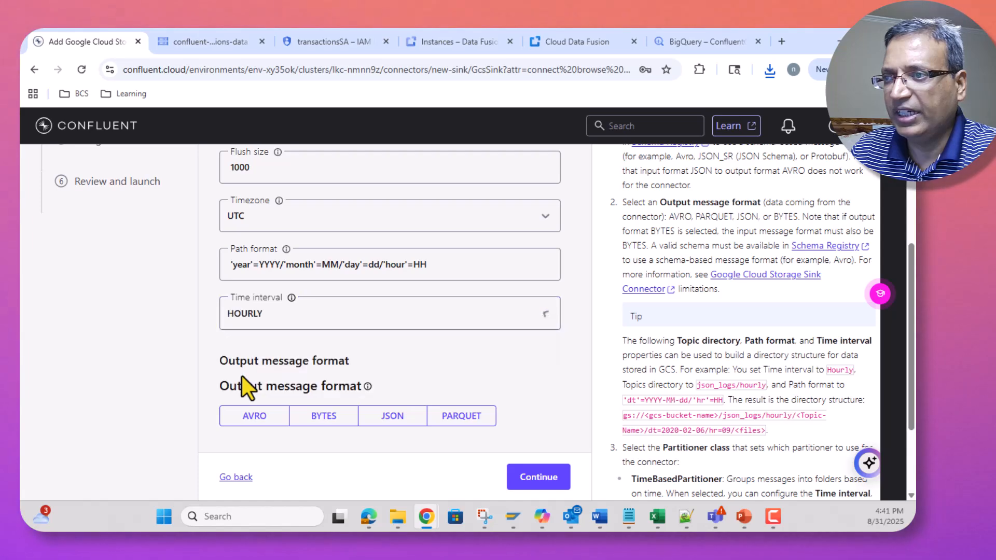
scroll(484, 341, down, 1)
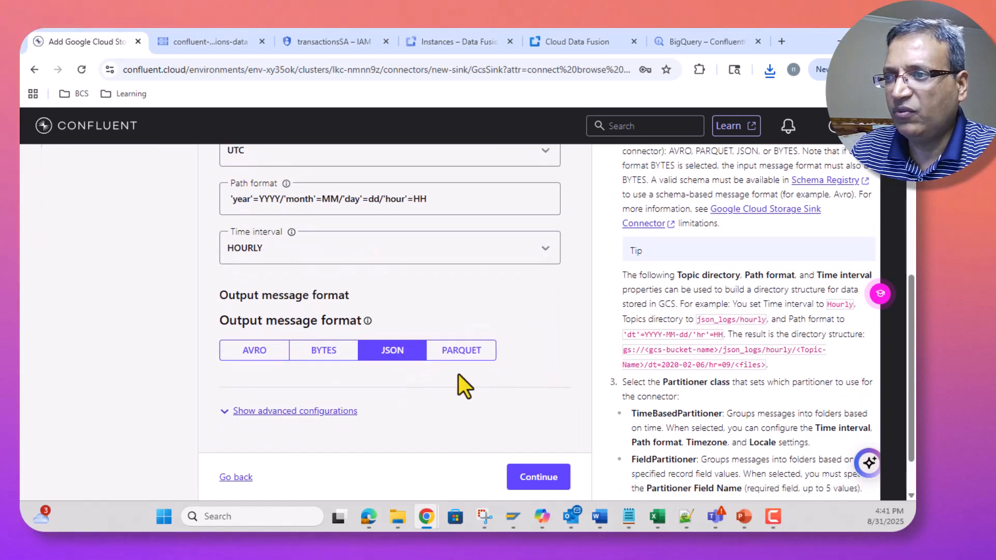
scroll(458, 374, down, 1)
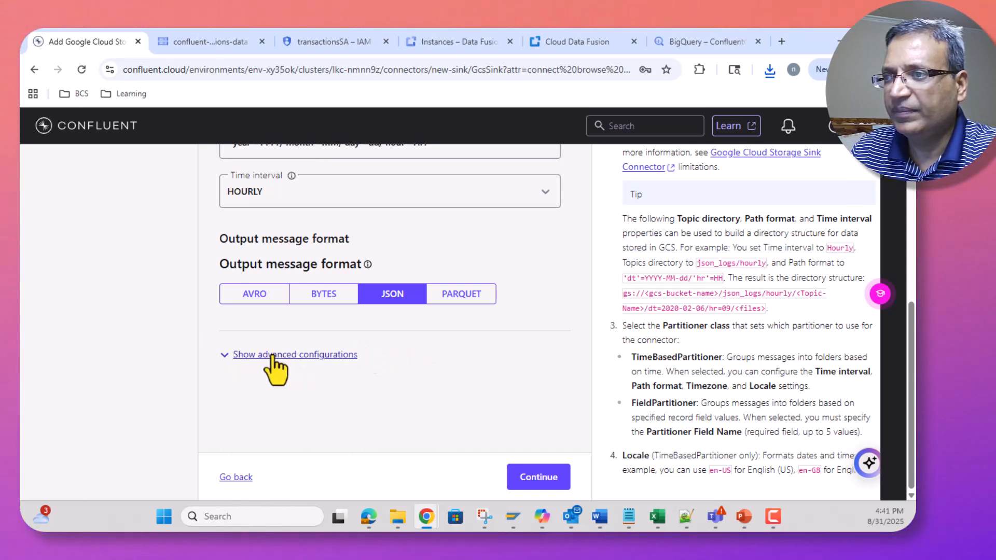
Expand the advanced configurations, review them down to the transforms section, and continue to the connector sizing with the defaults.
click(273, 355)
scroll(401, 354, down, 4)
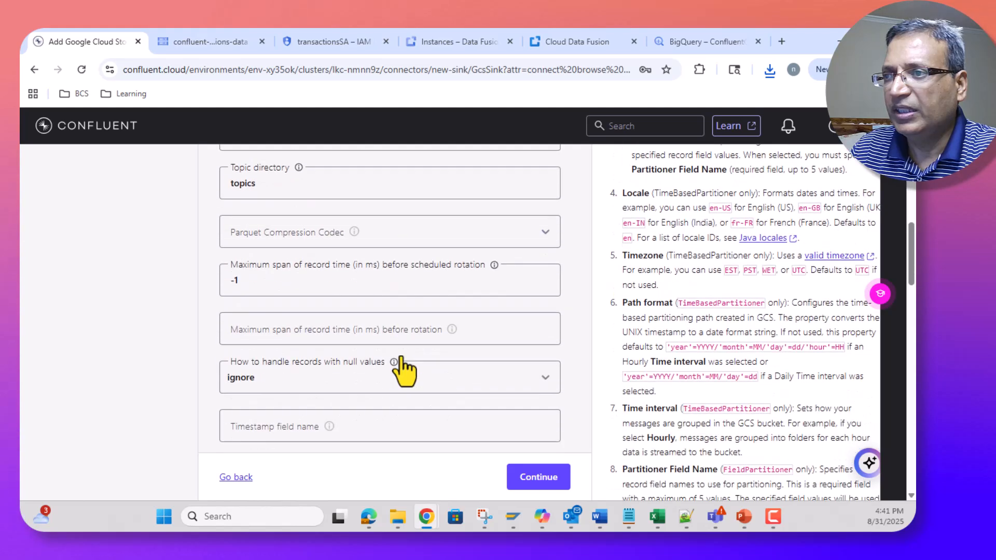
scroll(405, 368, down, 9)
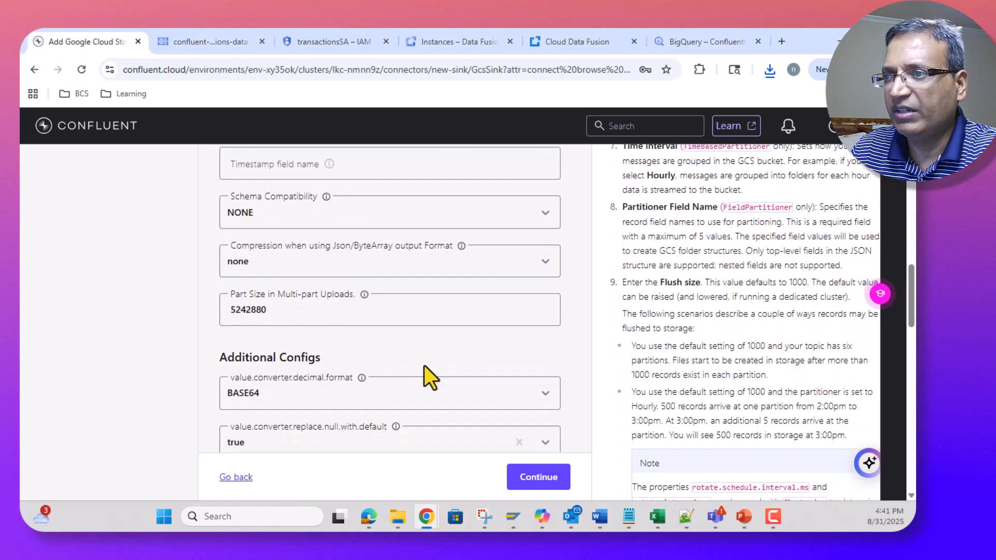
scroll(439, 370, down, 10)
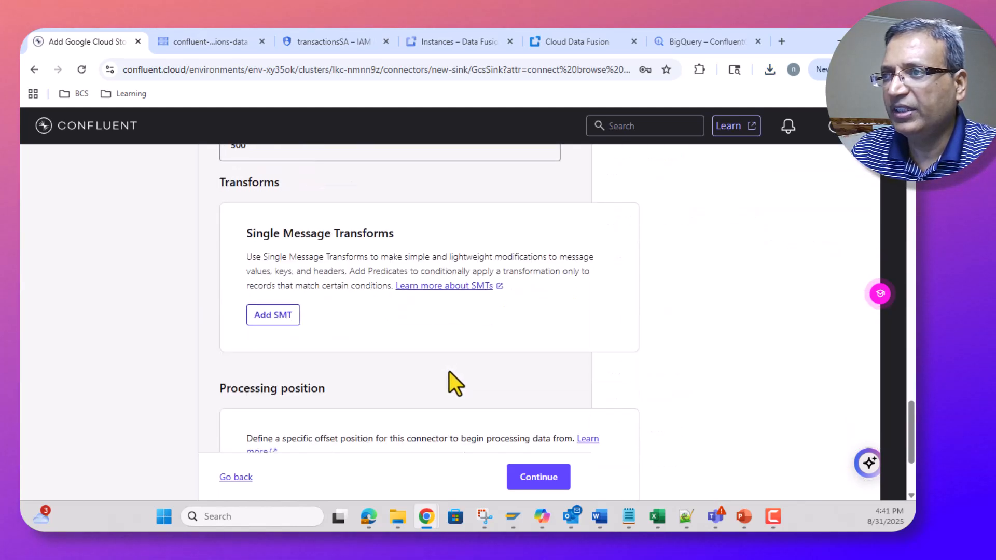
scroll(449, 377, up, 4)
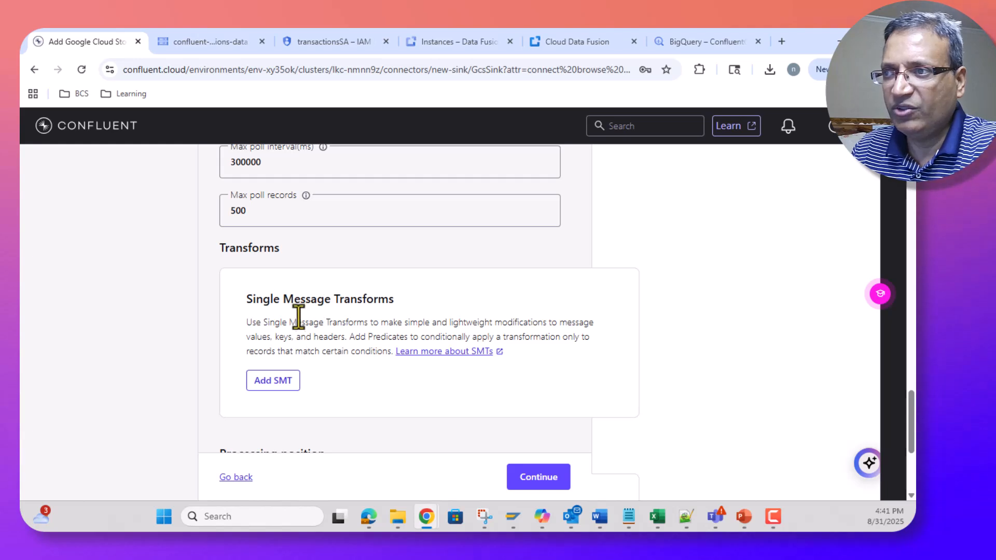
scroll(540, 353, down, 4)
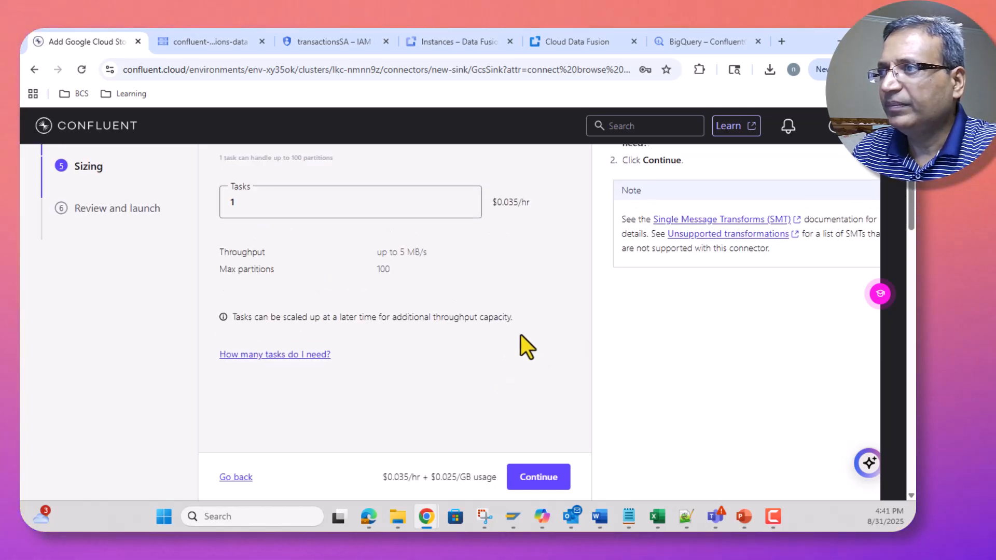
Accept the sizing of 1 task and continue to the review and launch stage.
scroll(519, 335, up, 5)
scroll(517, 335, down, 10)
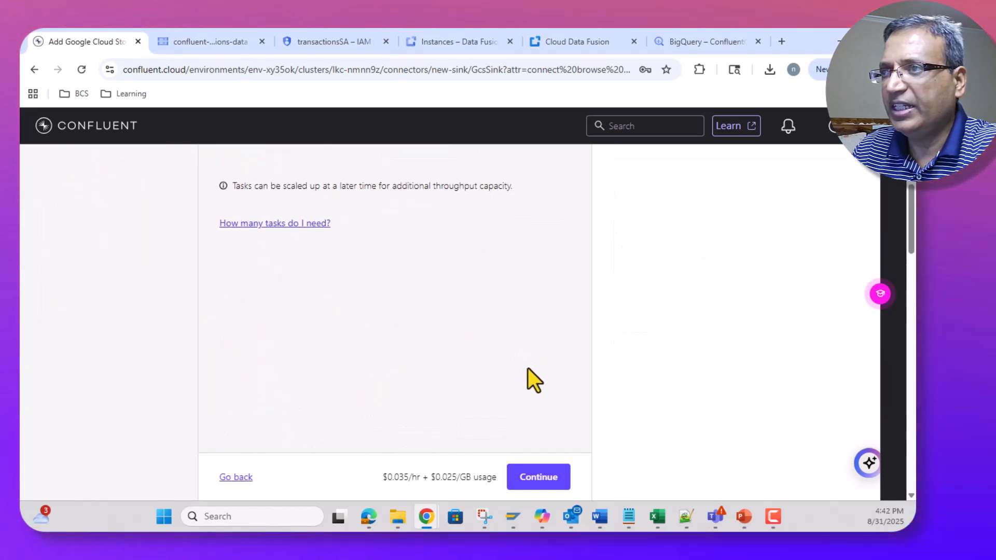
click(527, 479)
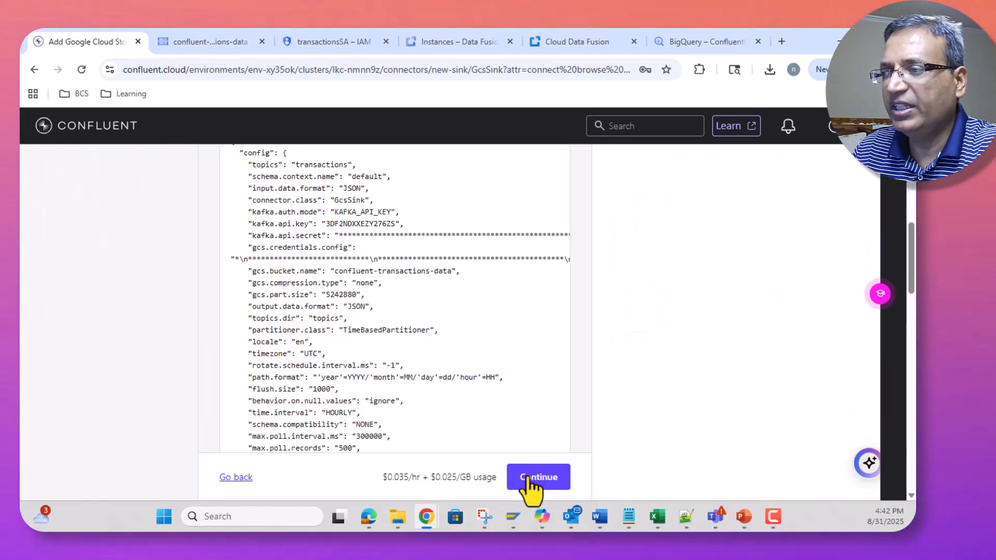
Review the name and configuration summary of GcsSinkConnector_0 and launch the connector.
scroll(509, 366, up, 15)
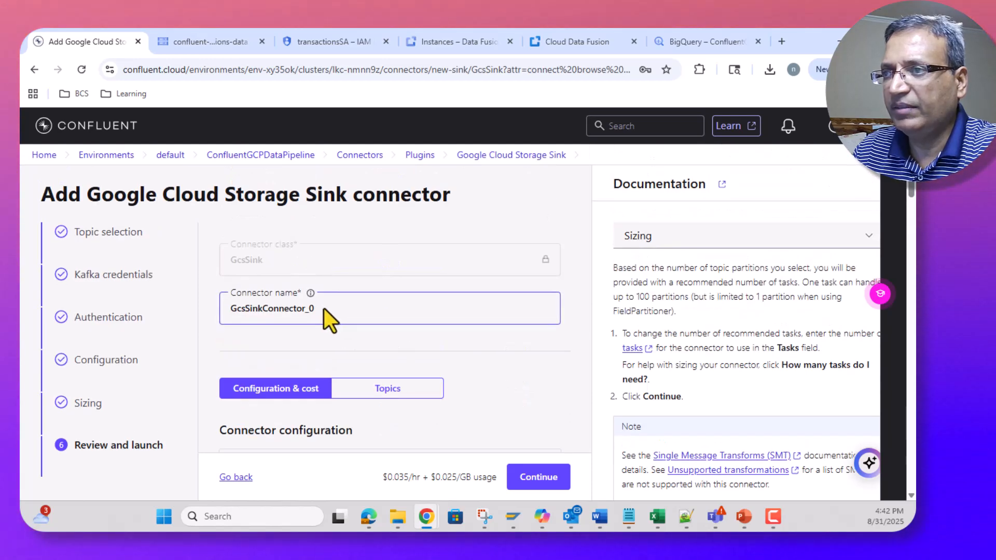
scroll(466, 337, down, 4)
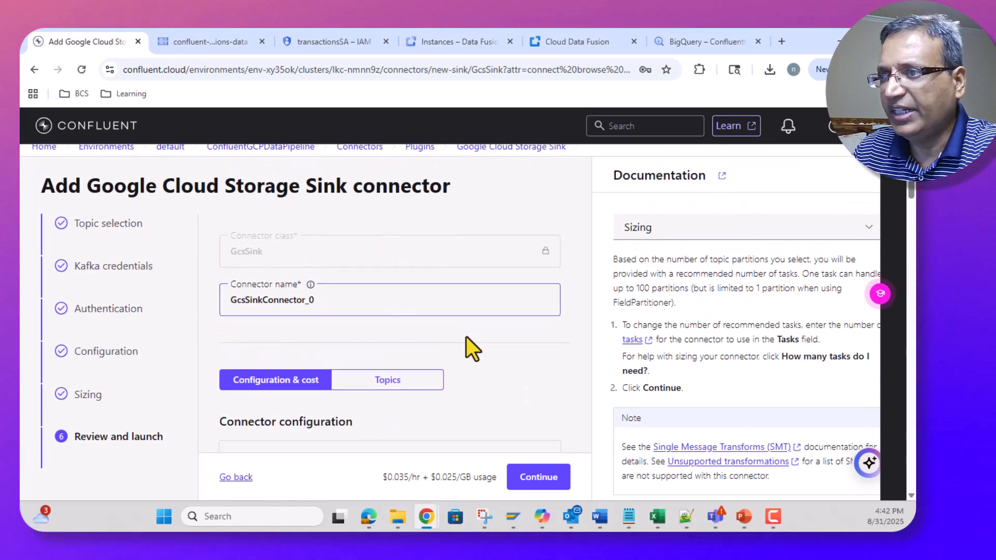
scroll(466, 337, up, 2)
scroll(440, 344, down, 4)
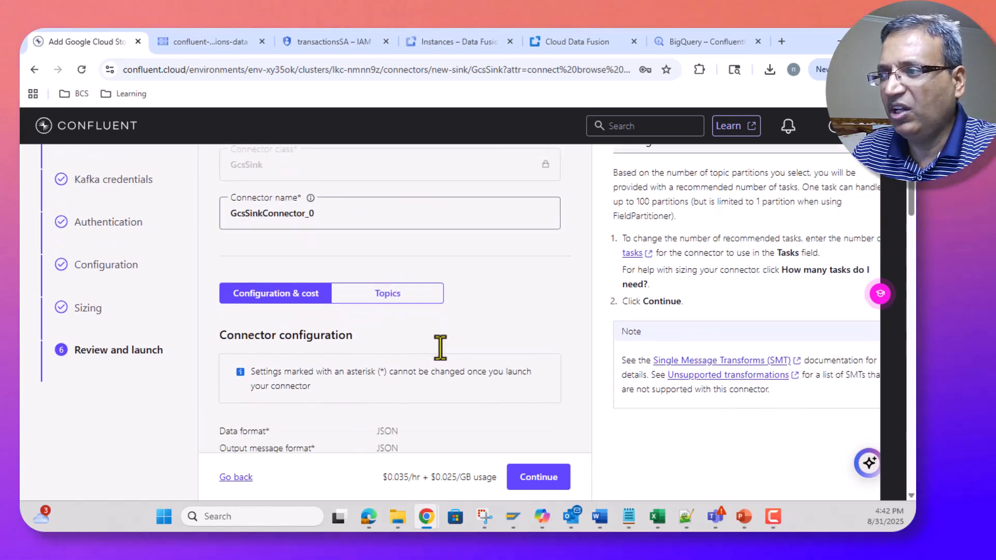
click(558, 485)
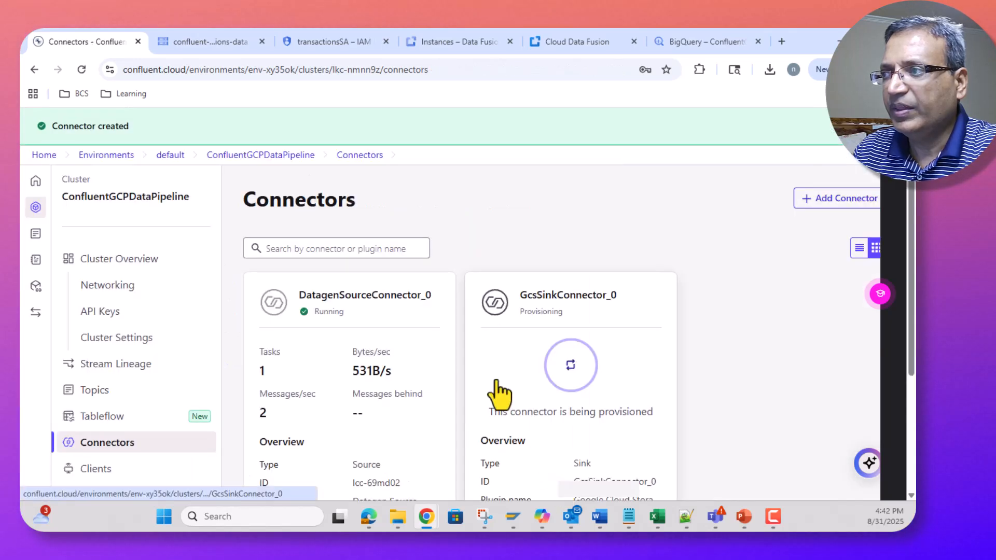
Check the DatagenSourceConnector_0 overview and examine the latest messages arriving in the transactions topic.
click(375, 324)
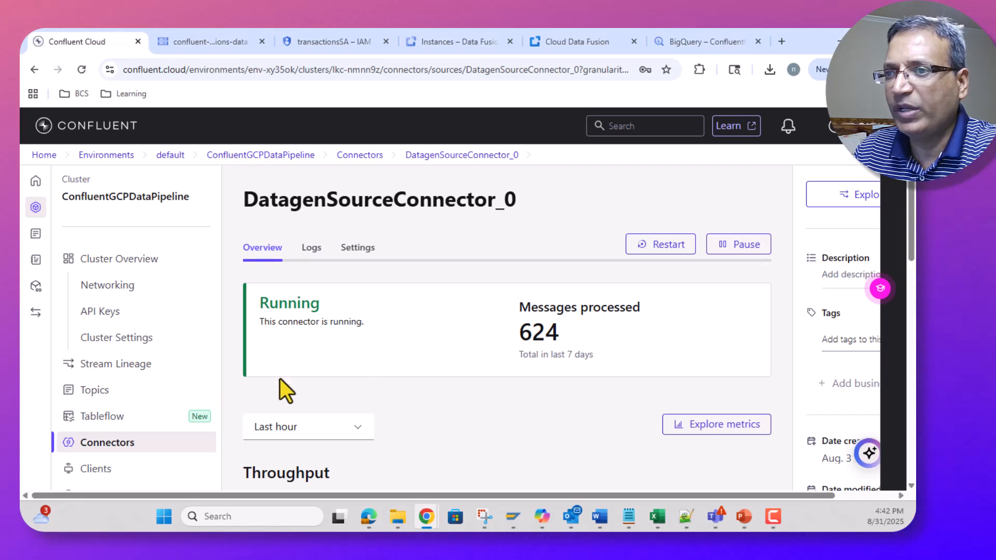
click(109, 393)
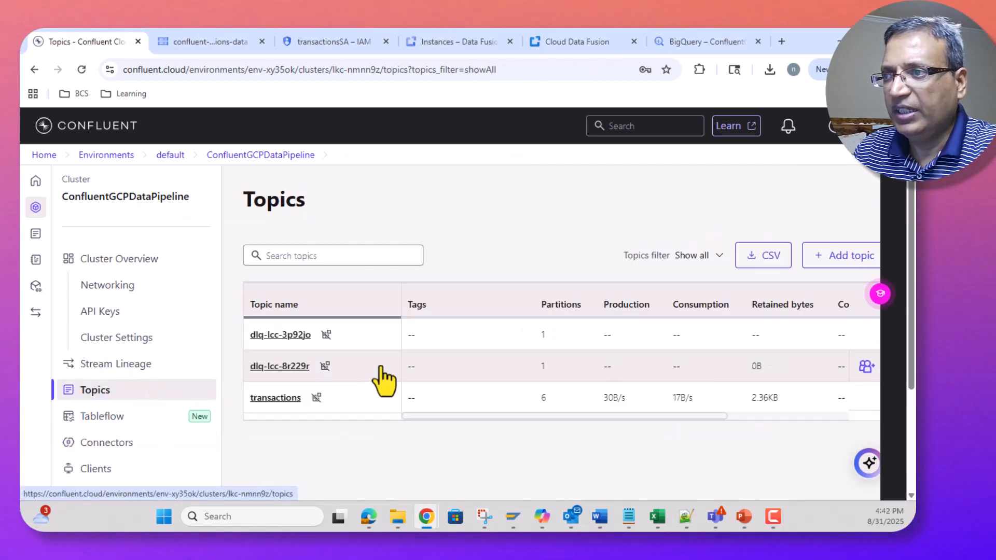
click(284, 399)
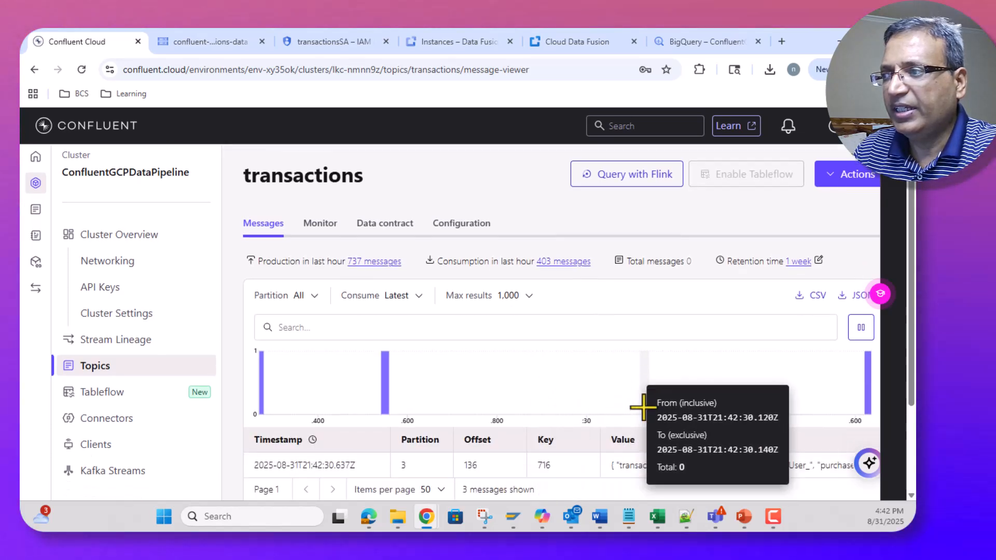
scroll(654, 410, down, 3)
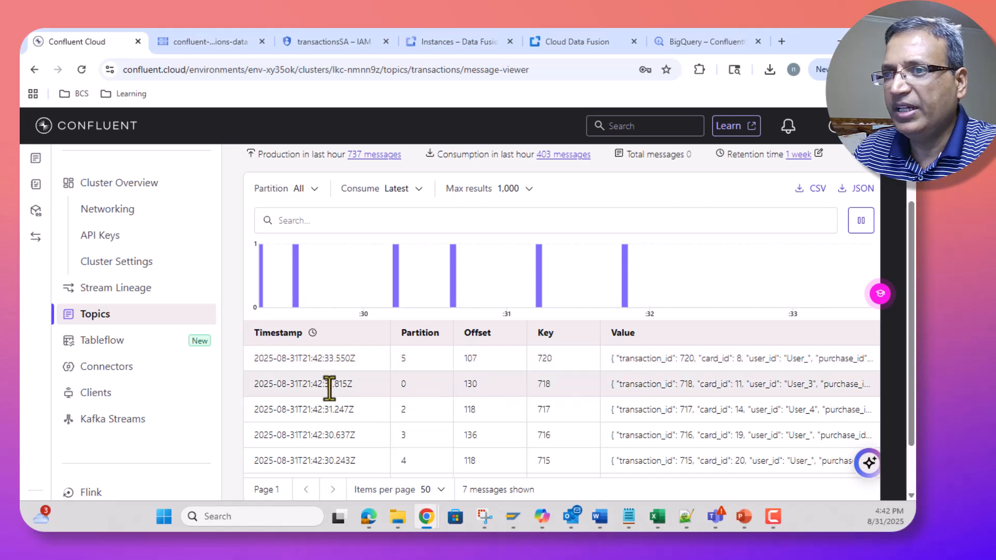
Check the GcsSinkConnector_0 overview, and look in the confluent-transactions-data bucket in Google Cloud for delivered objects.
click(98, 368)
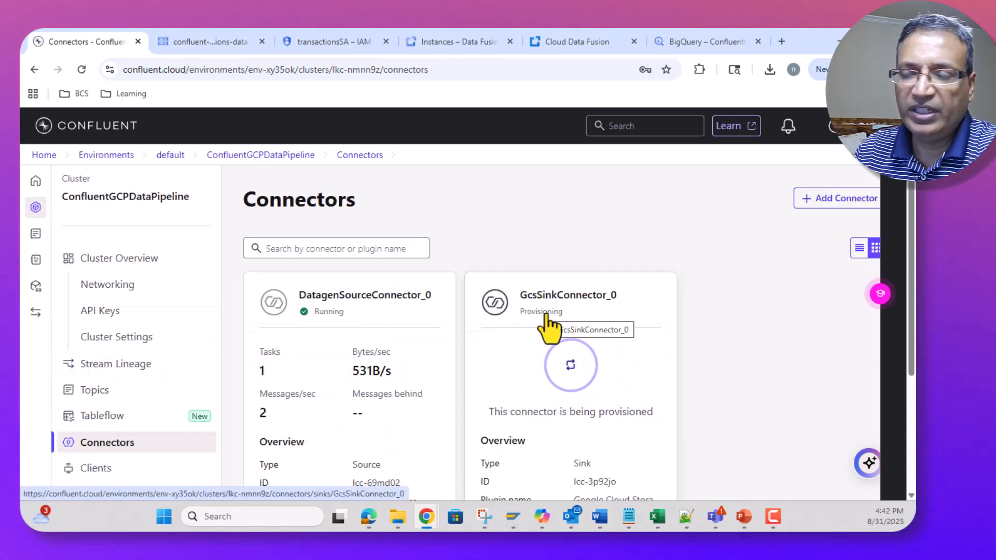
click(633, 364)
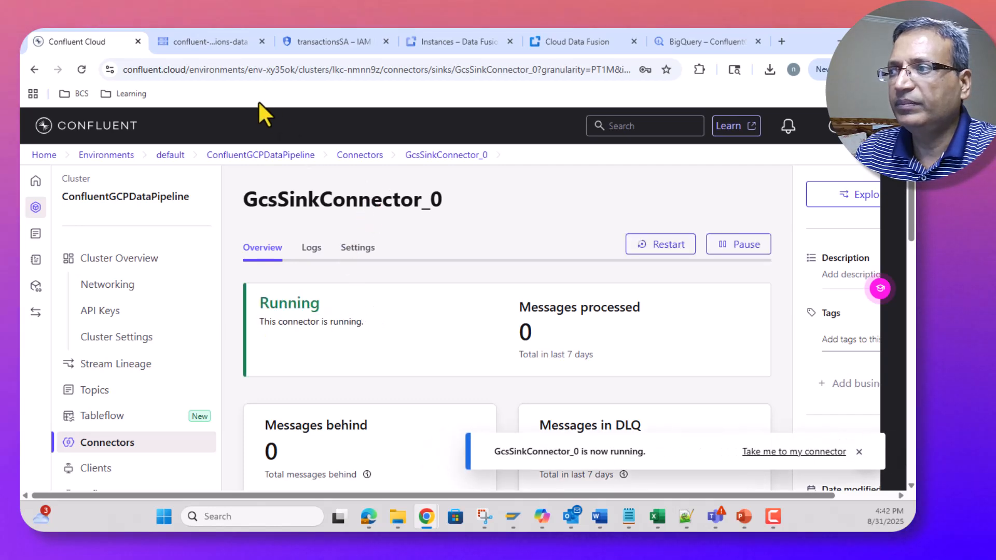
click(222, 42)
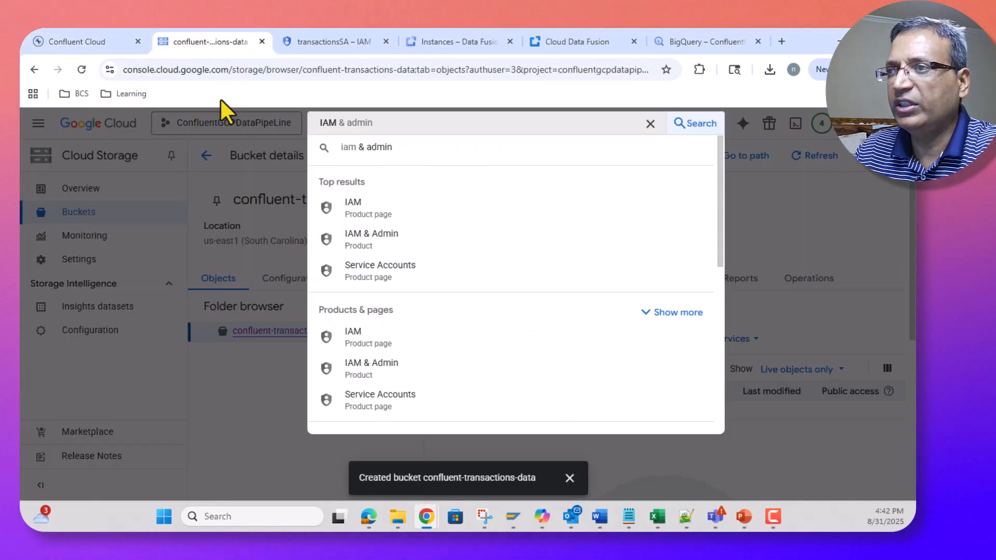
click(229, 421)
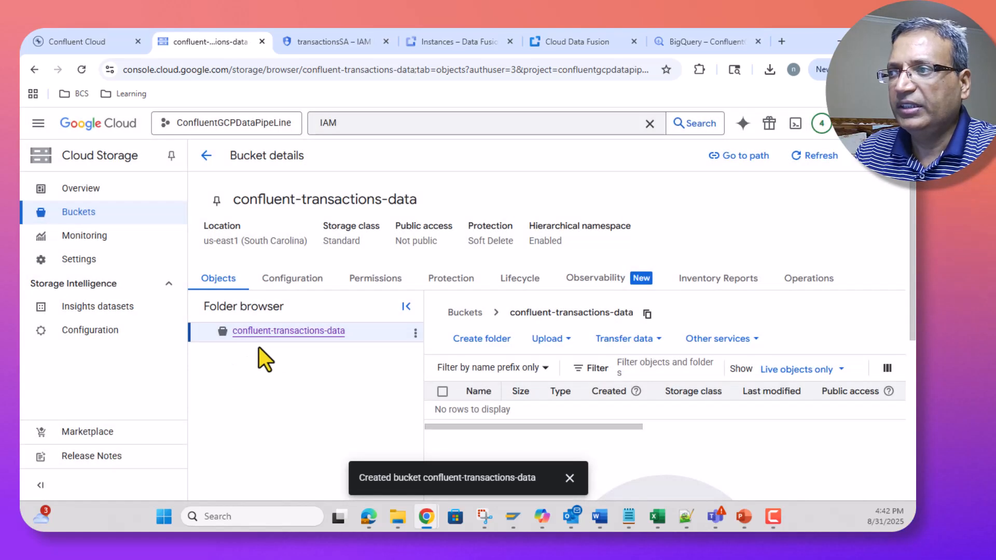
click(292, 334)
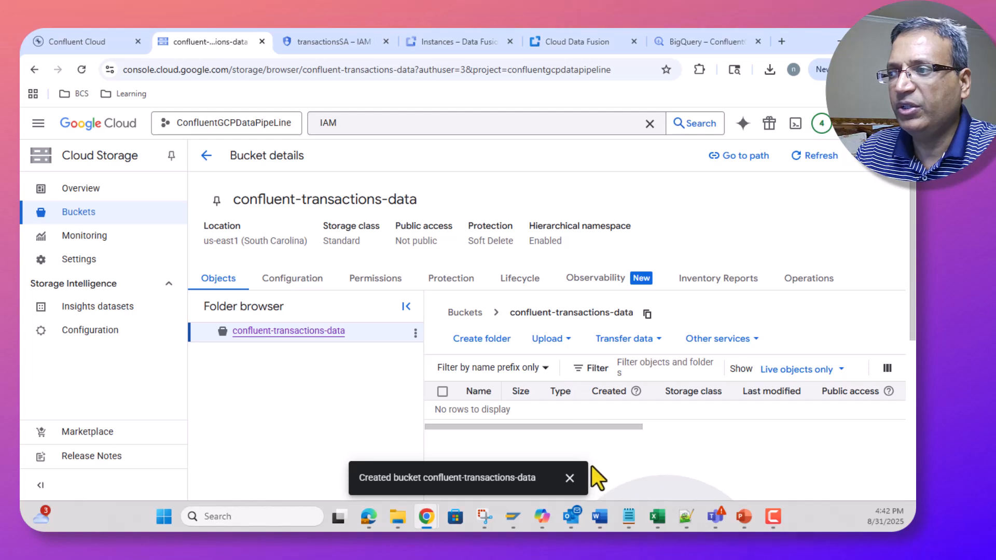
click(569, 477)
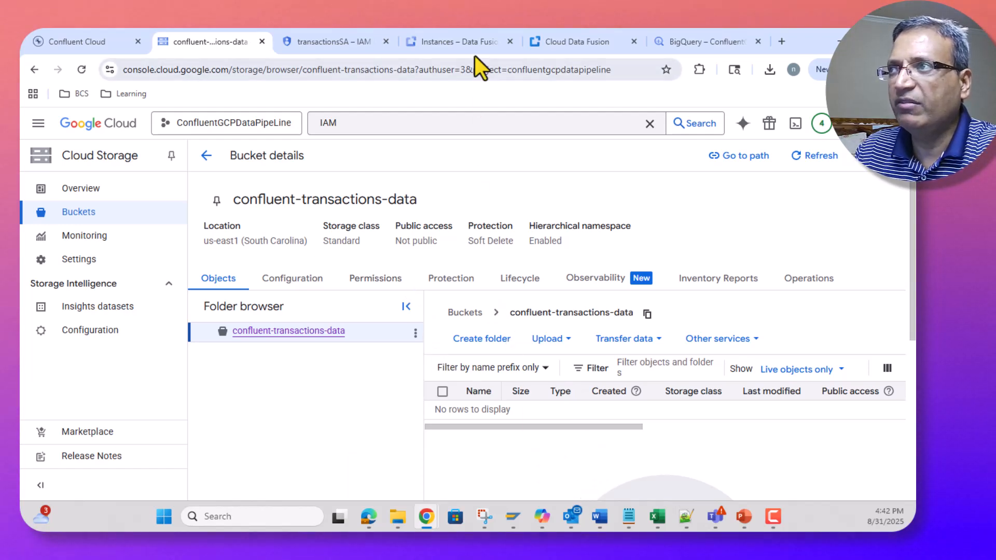
Switch to the Data Fusion instances page, clear its leftover search and close the already open Cloud Data Fusion page.
click(465, 46)
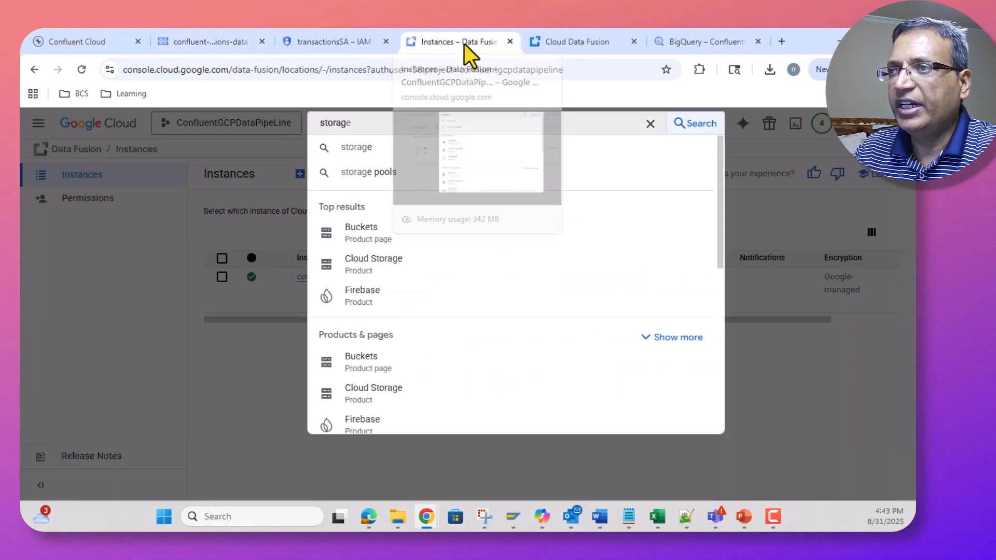
click(651, 125)
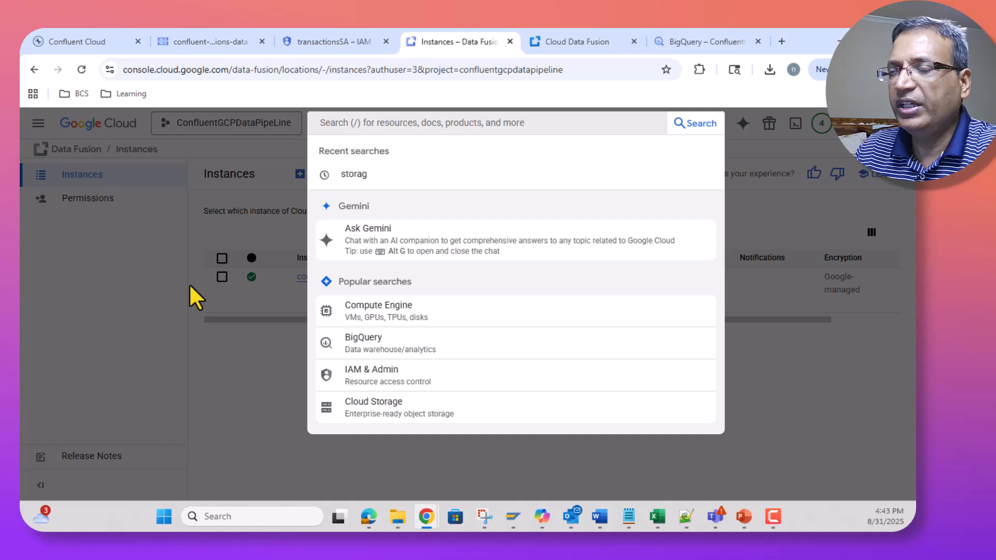
click(102, 307)
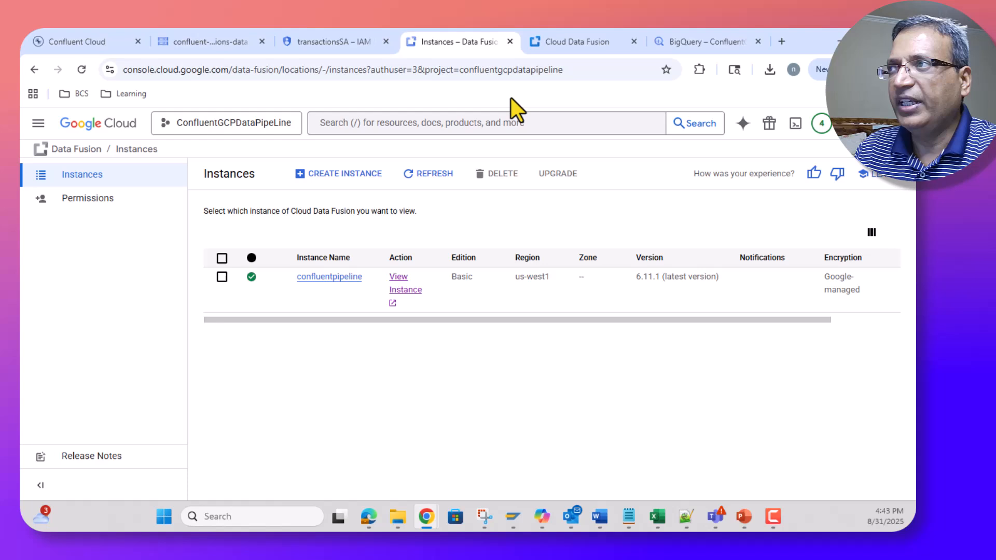
click(576, 45)
click(633, 41)
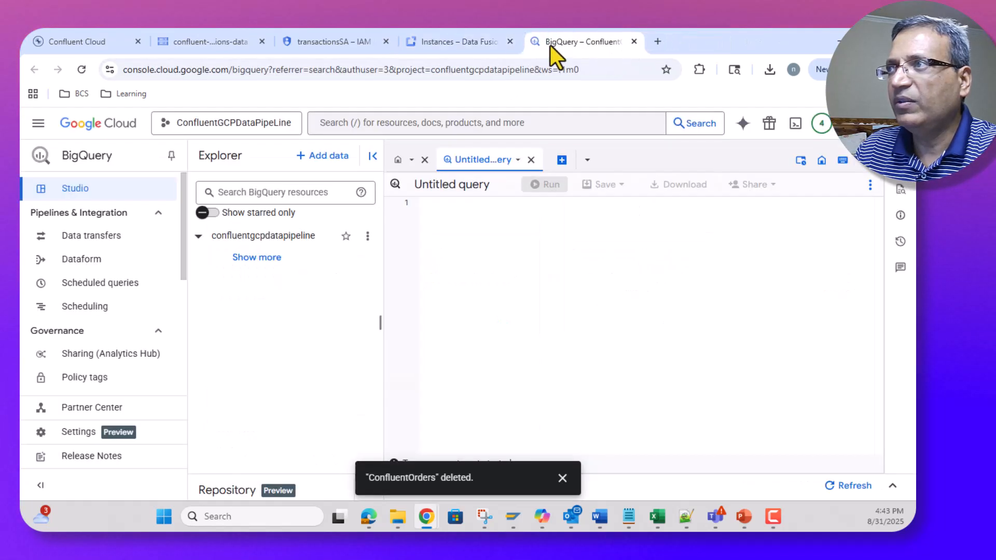
View the confluentpipeline instance in Cloud Data Fusion and open Studio for a new batch data pipeline.
click(522, 40)
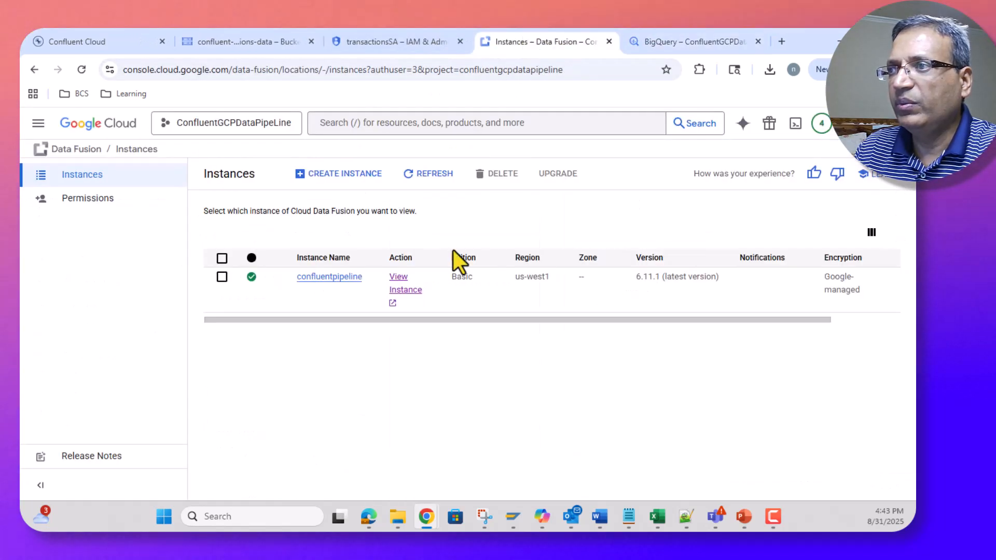
click(407, 291)
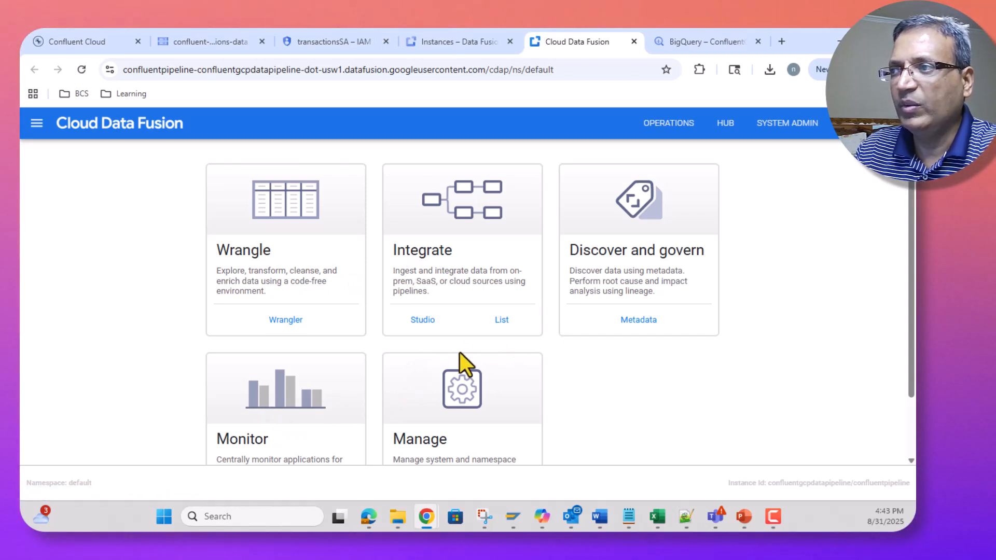
click(426, 321)
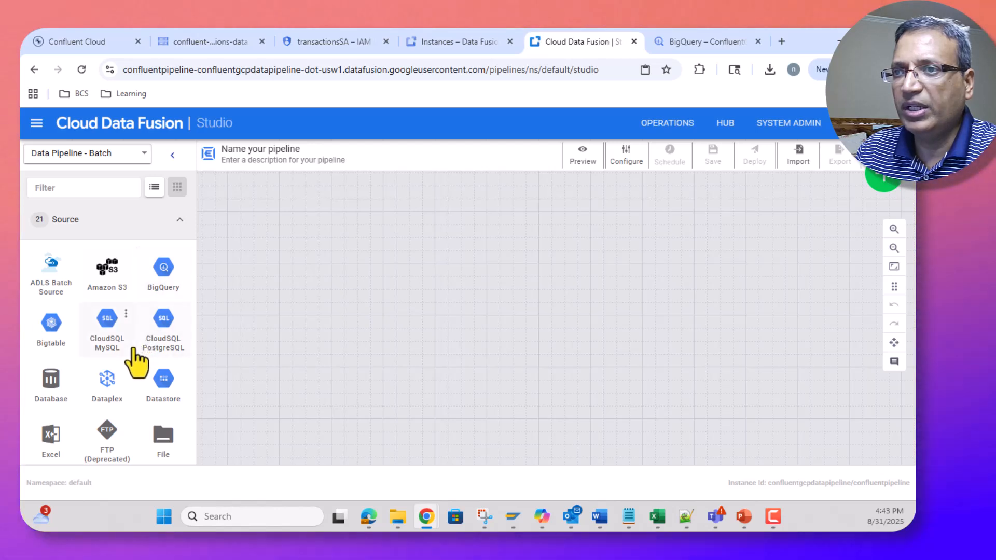
Add a GCS source and a BigQuery sink to the pipeline canvas, placing the sink beside the source.
scroll(136, 359, down, 2)
click(50, 424)
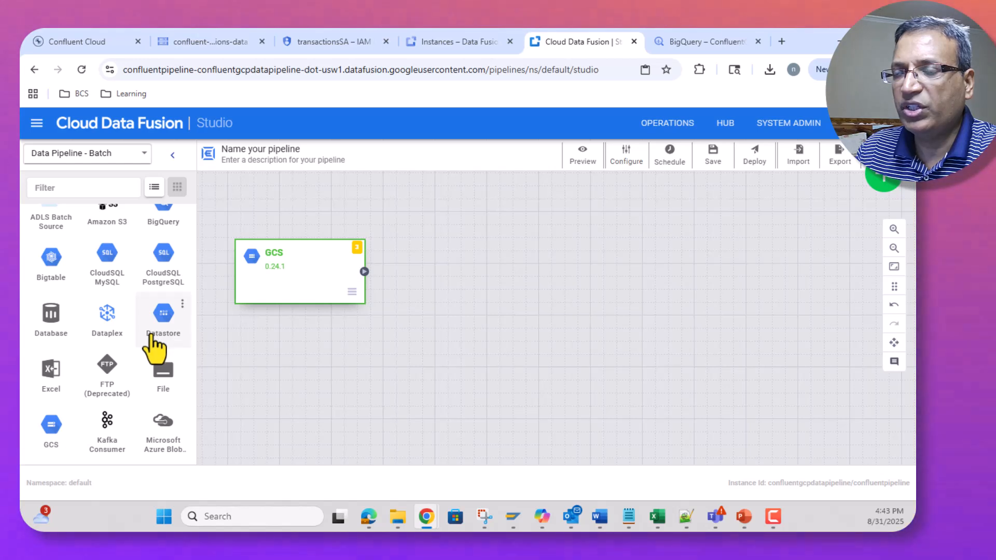
scroll(153, 345, down, 2)
scroll(151, 311, up, 4)
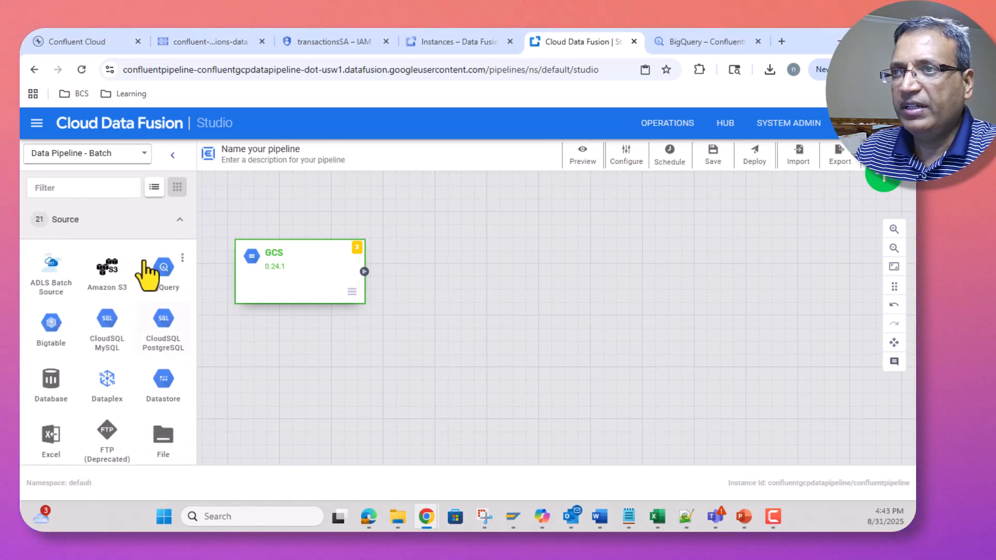
click(180, 219)
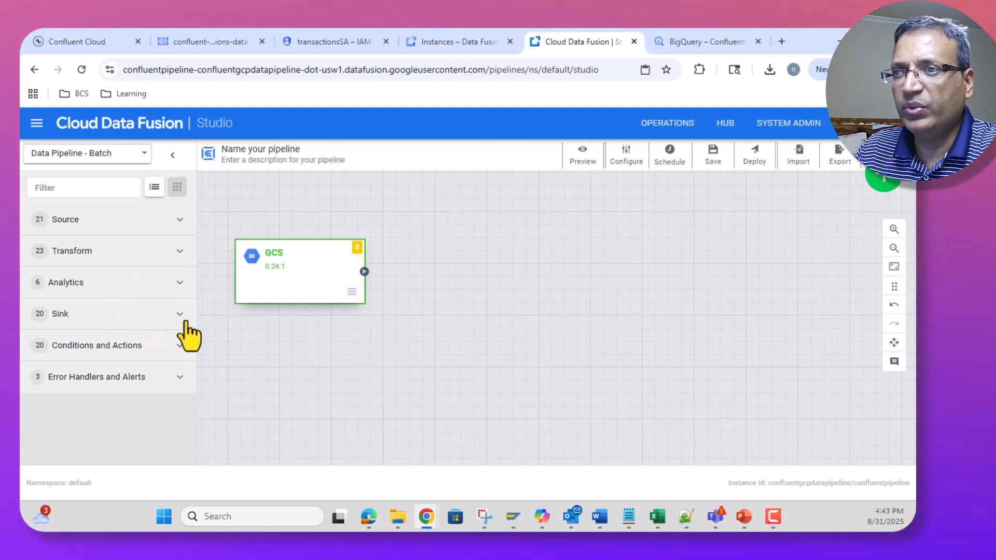
click(180, 315)
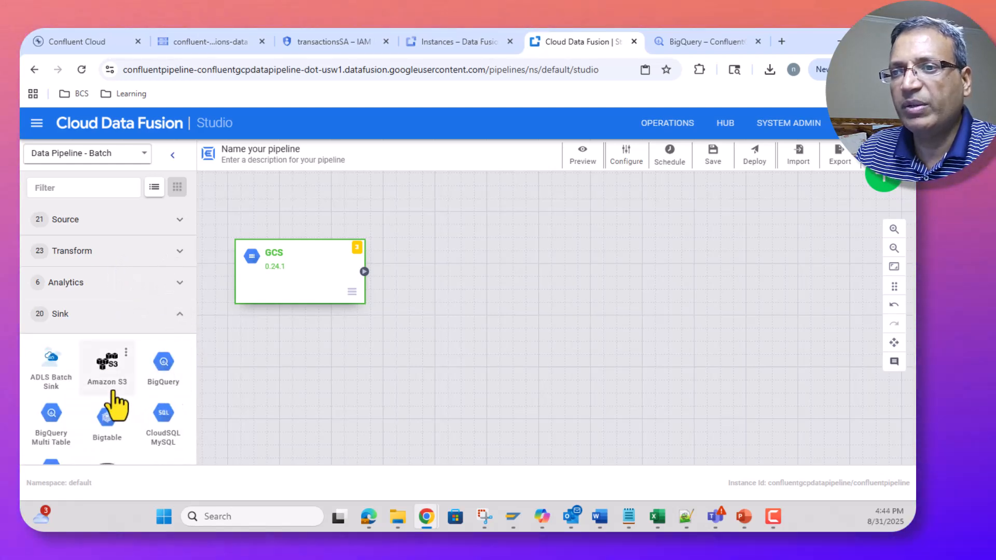
click(162, 366)
mouse_move(658, 291)
drag(658, 291, 541, 289)
click(537, 272)
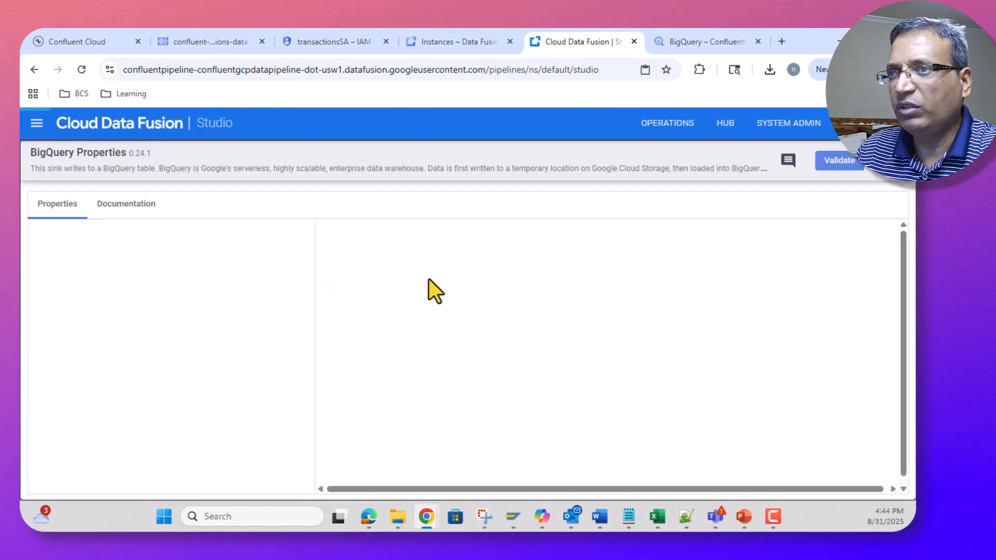
click(896, 176)
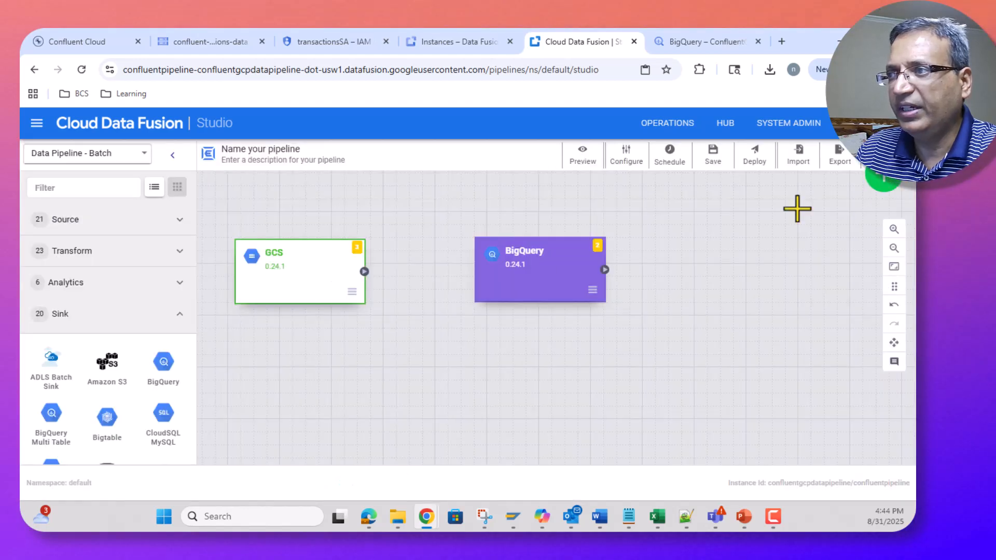
Connect the output of the GCS source to the BigQuery sink.
drag(418, 275, 481, 276)
mouse_move(311, 293)
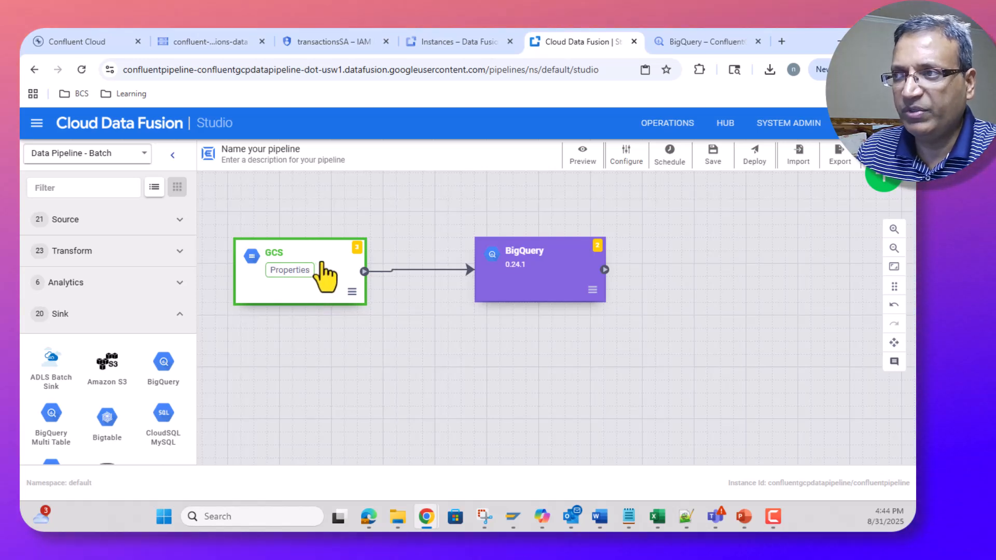
mouse_move(528, 278)
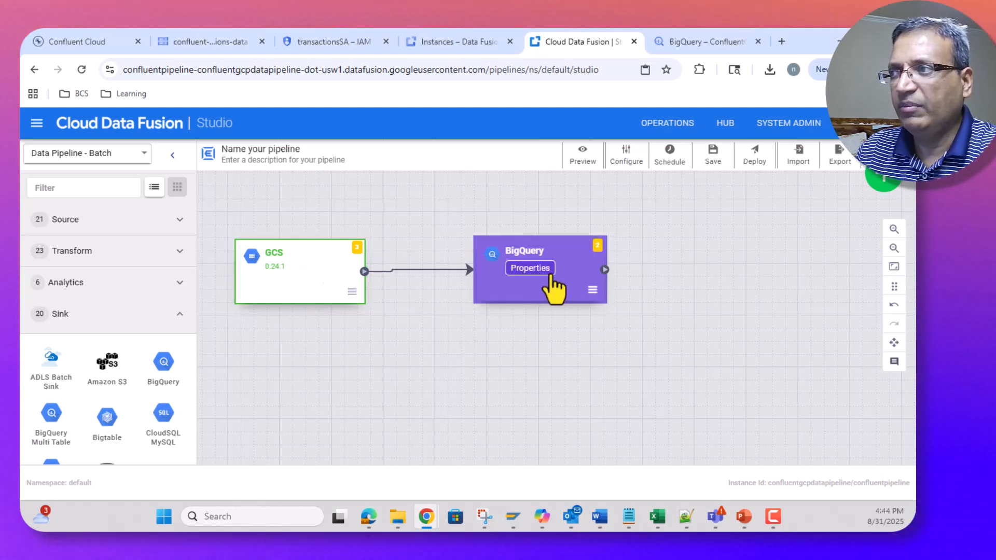
Switch to BigQuery and show all resources under the confluentgcpdatapipeline project.
click(709, 46)
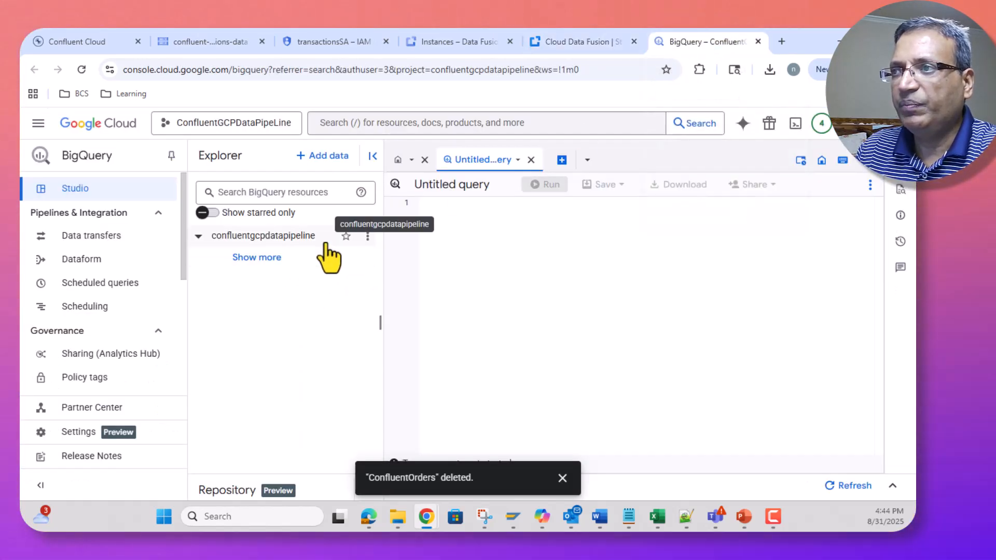
click(367, 238)
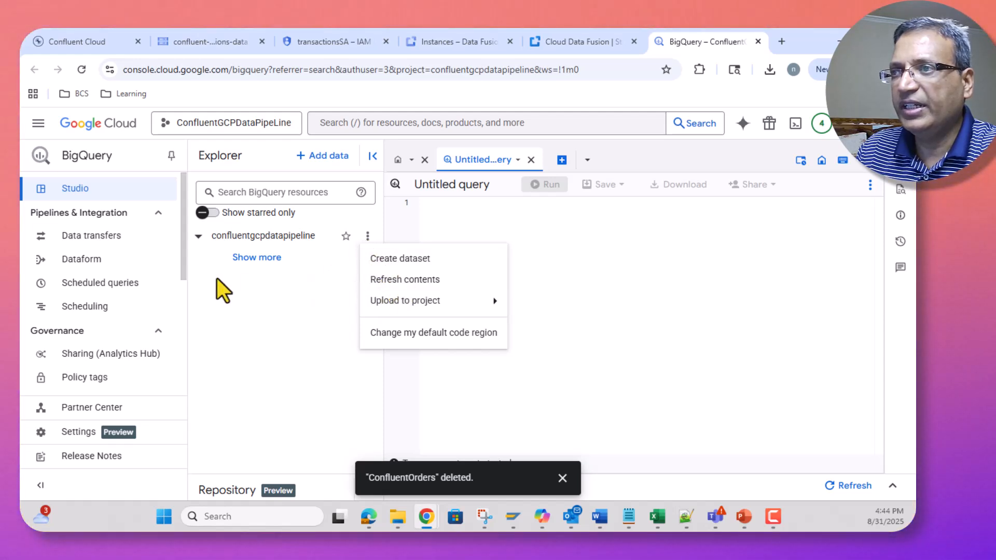
click(260, 265)
click(264, 260)
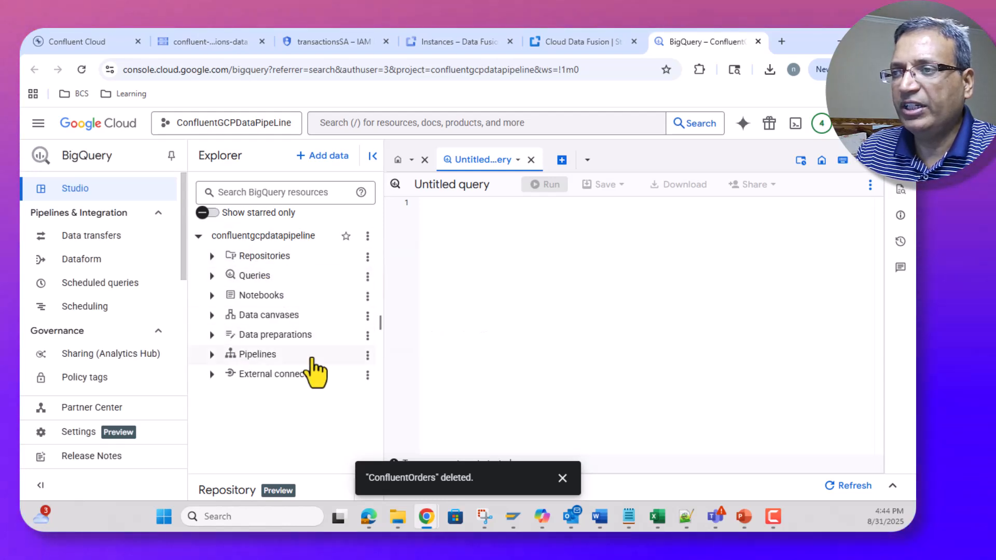
Create a dataset with the ID confluent_data in the confluentgcpdatapipeline project, keeping the us-east1 (South Carolina) region.
click(367, 237)
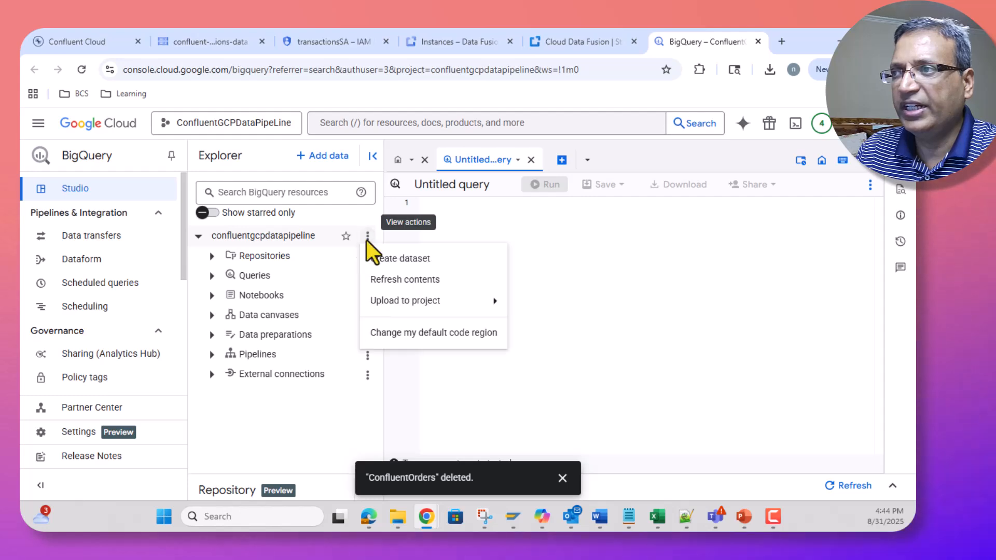
click(390, 261)
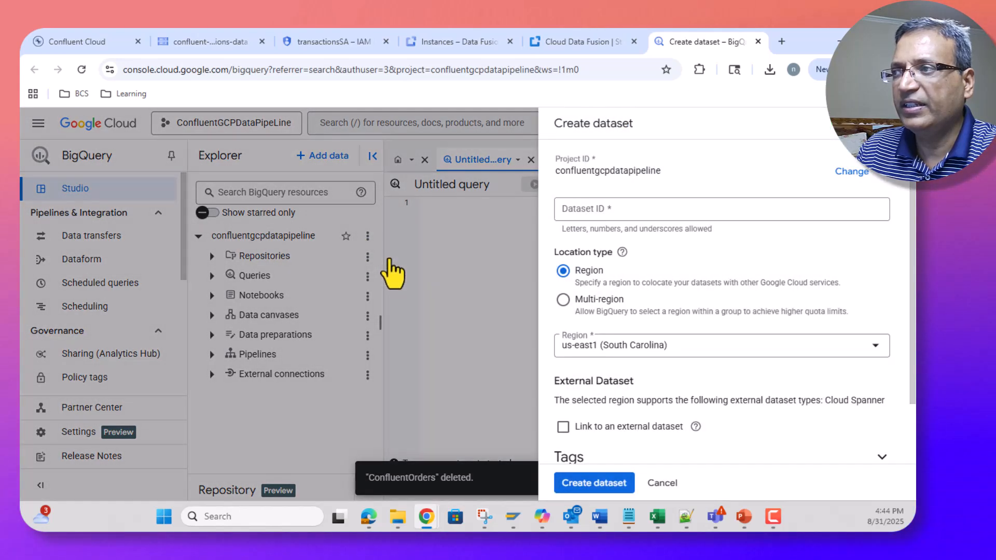
click(601, 213)
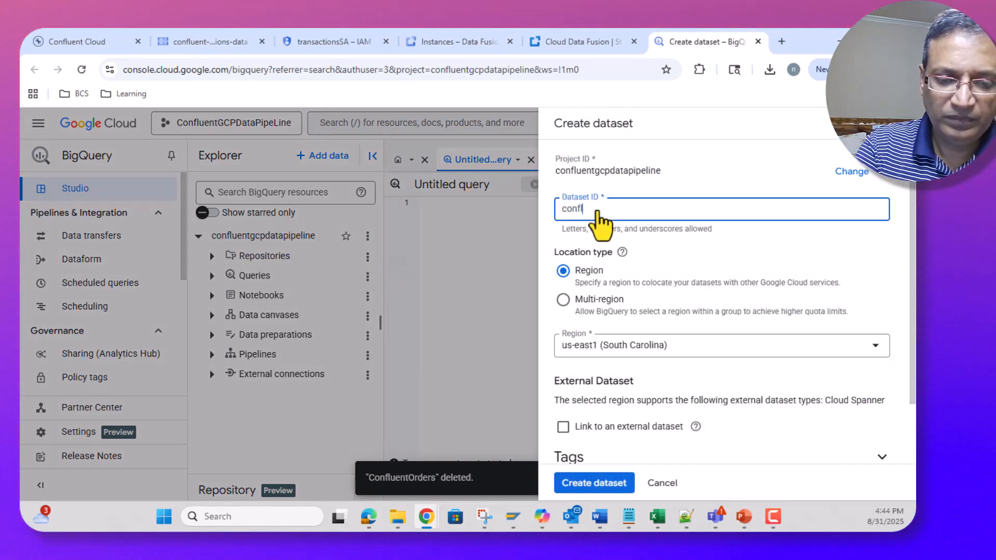
text(confluentd)
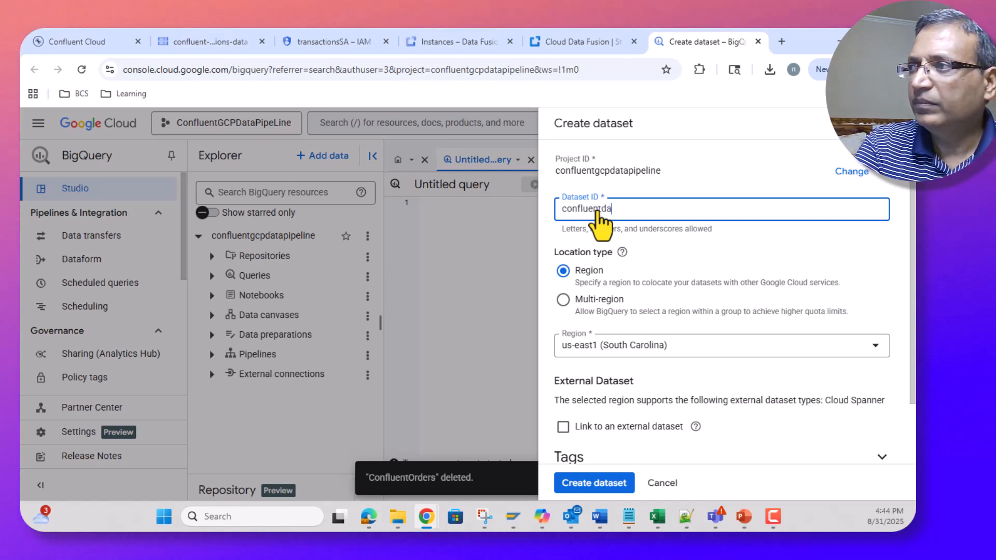
text(a)
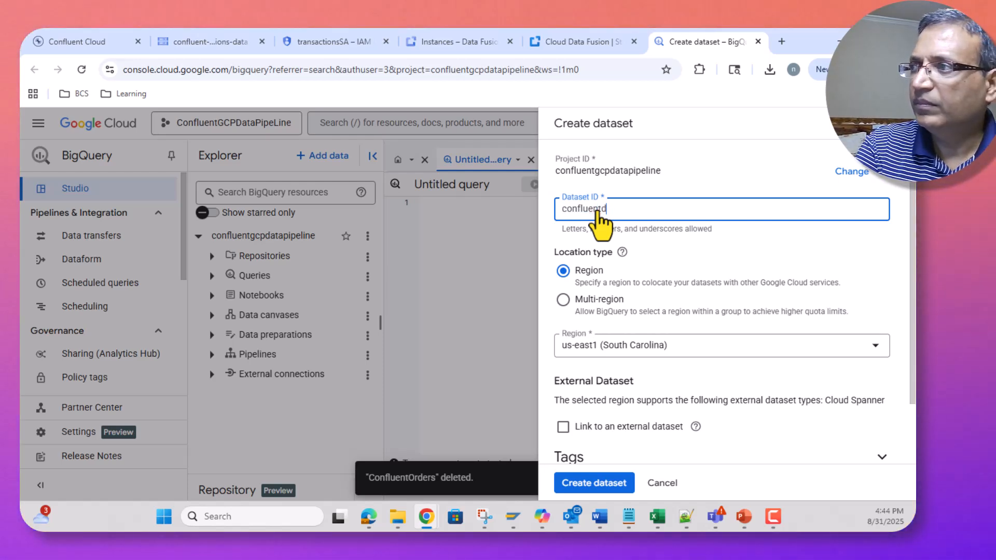
key(BackSpace)
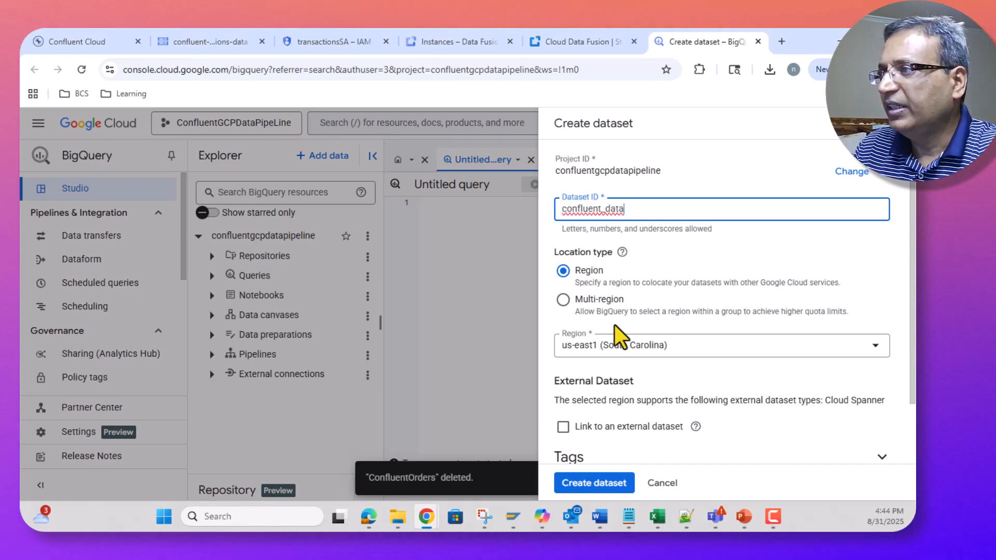
scroll(637, 403, down, 2)
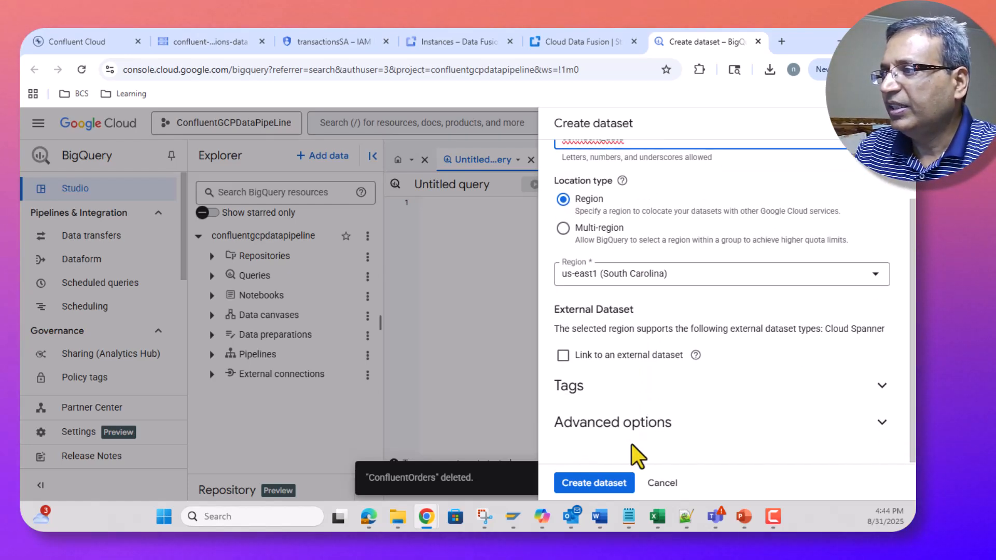
click(610, 483)
scroll(612, 373, down, 2)
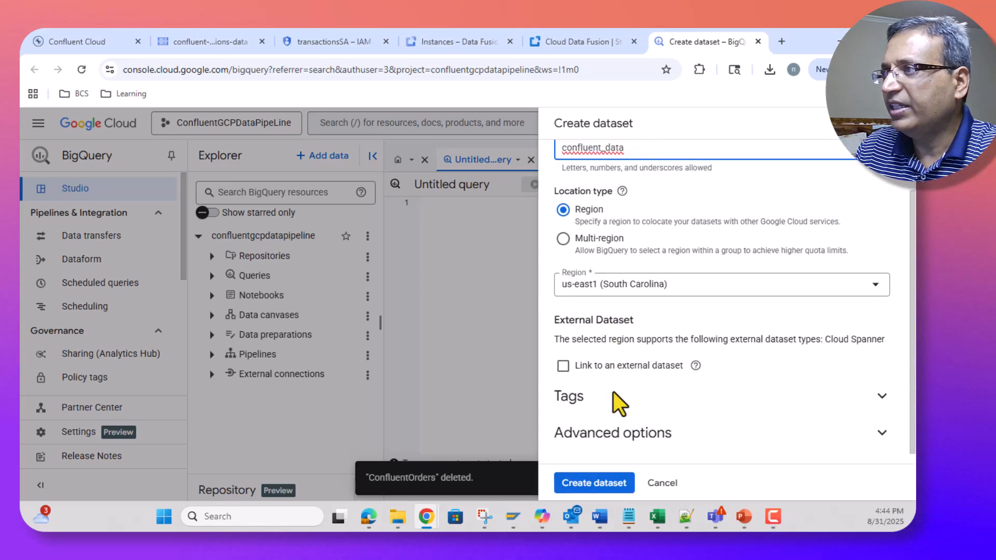
click(604, 483)
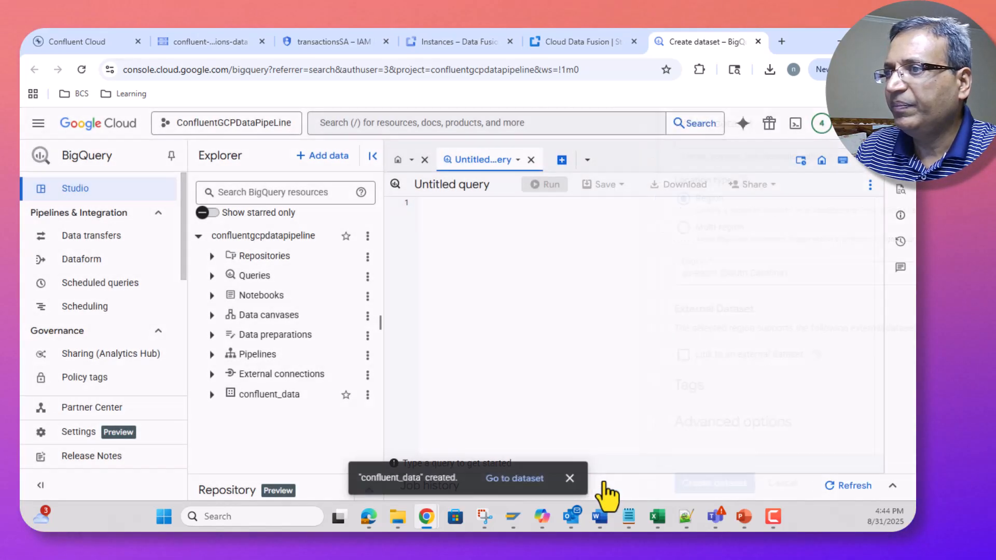
Create an empty native table named transactions in the confluent_data dataset, without schema fields or partitioning.
click(367, 395)
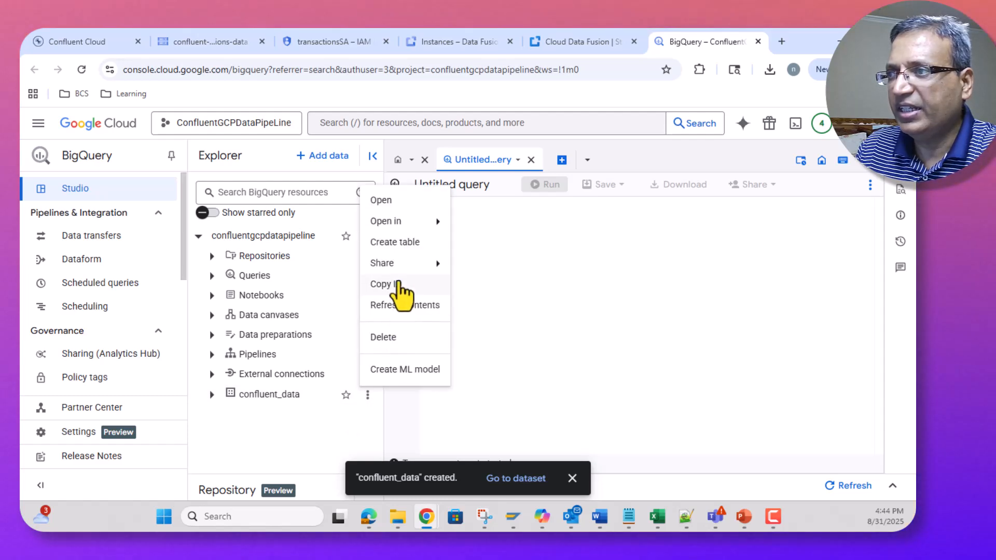
click(399, 248)
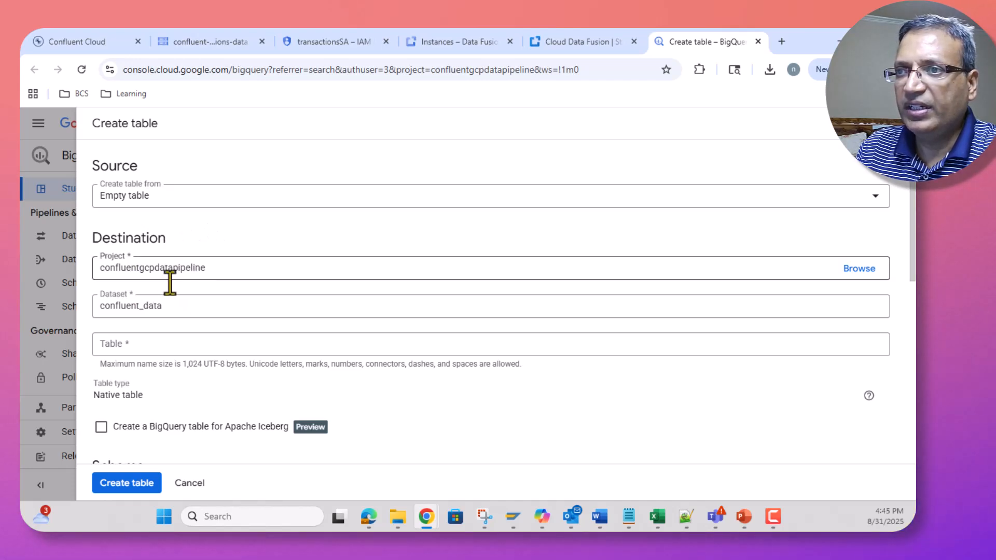
click(156, 345)
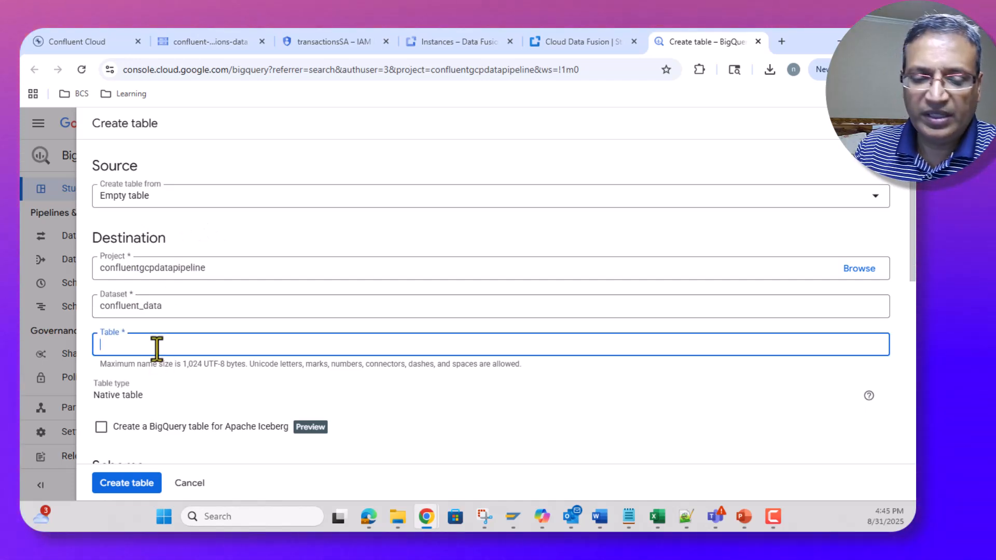
text(trans)
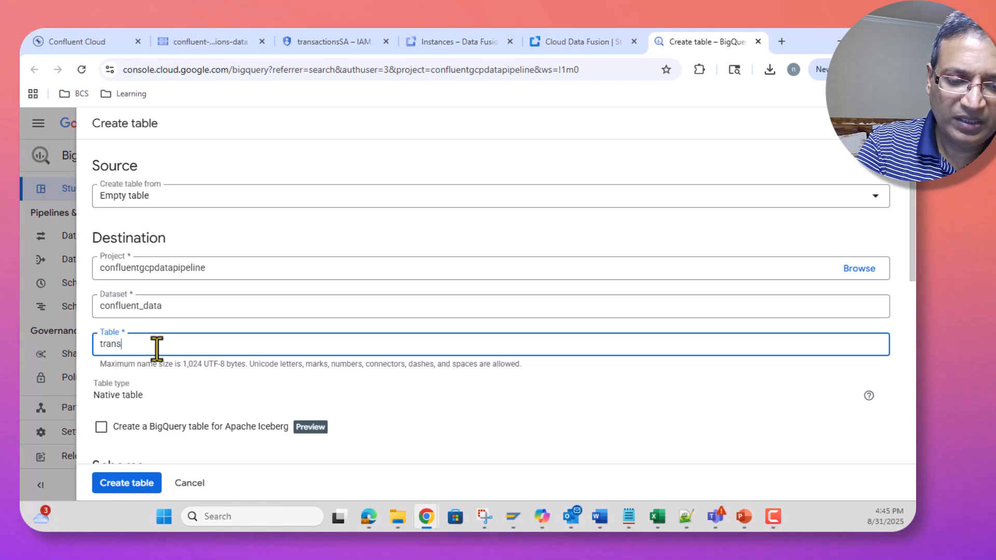
text(a)
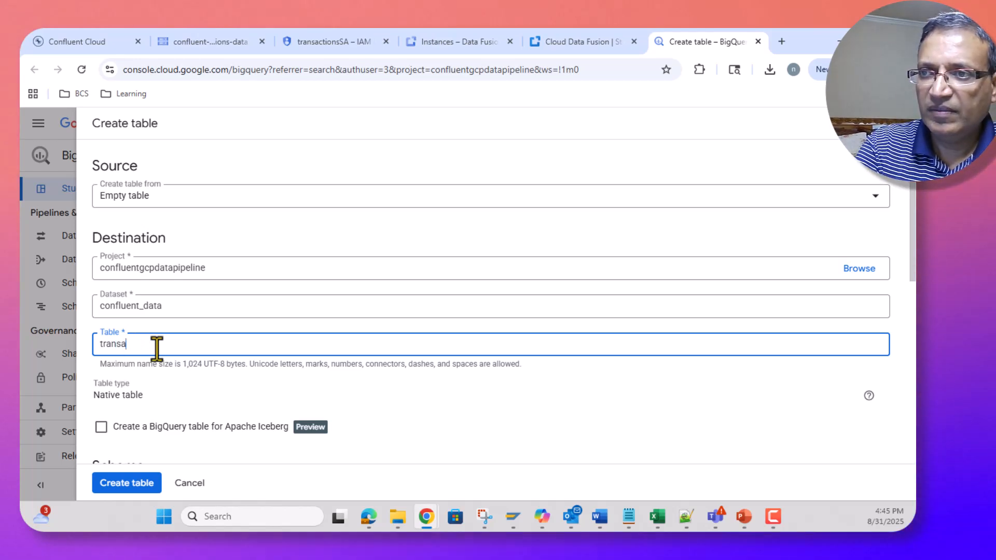
text(xctns)
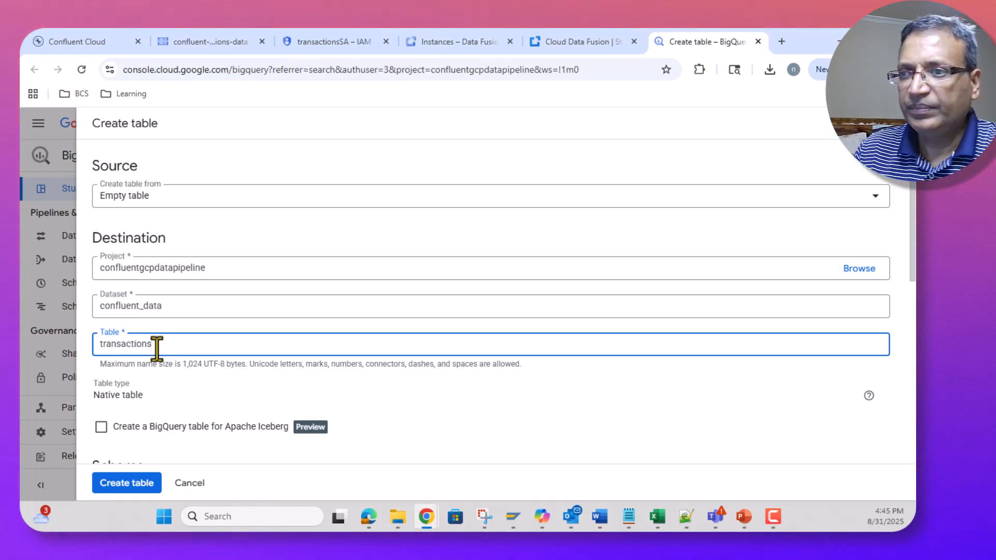
scroll(157, 344, down, 3)
scroll(213, 352, down, 1)
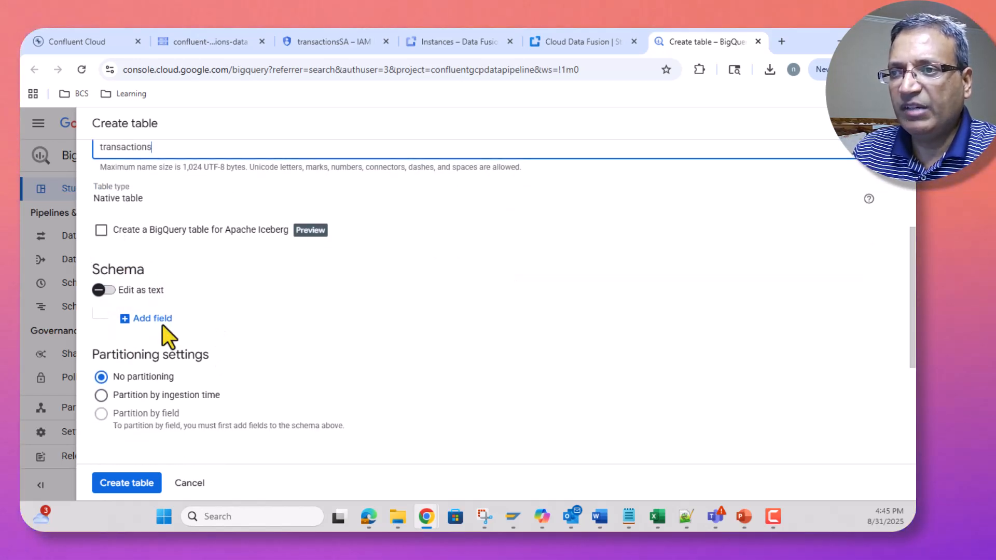
scroll(130, 321, up, 3)
scroll(194, 359, down, 3)
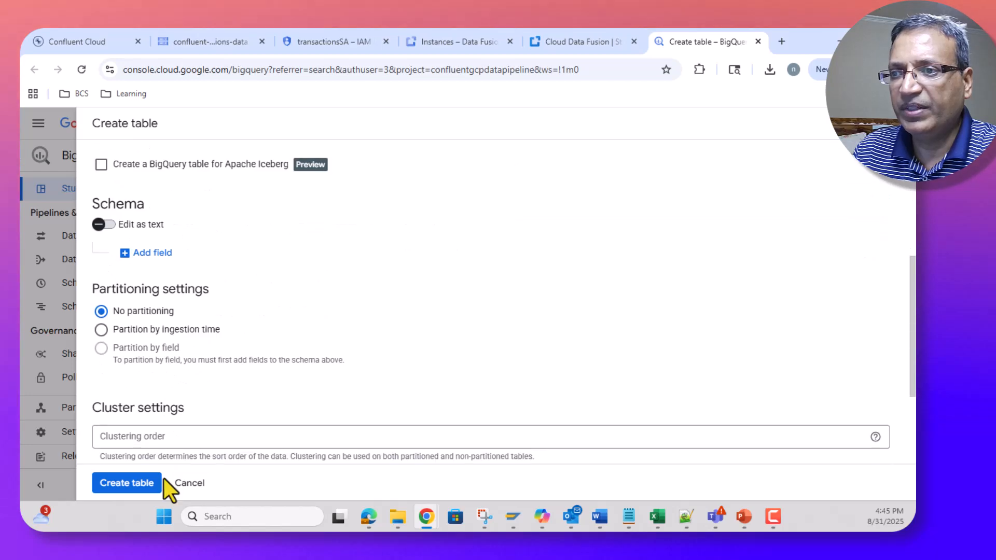
scroll(199, 392, down, 3)
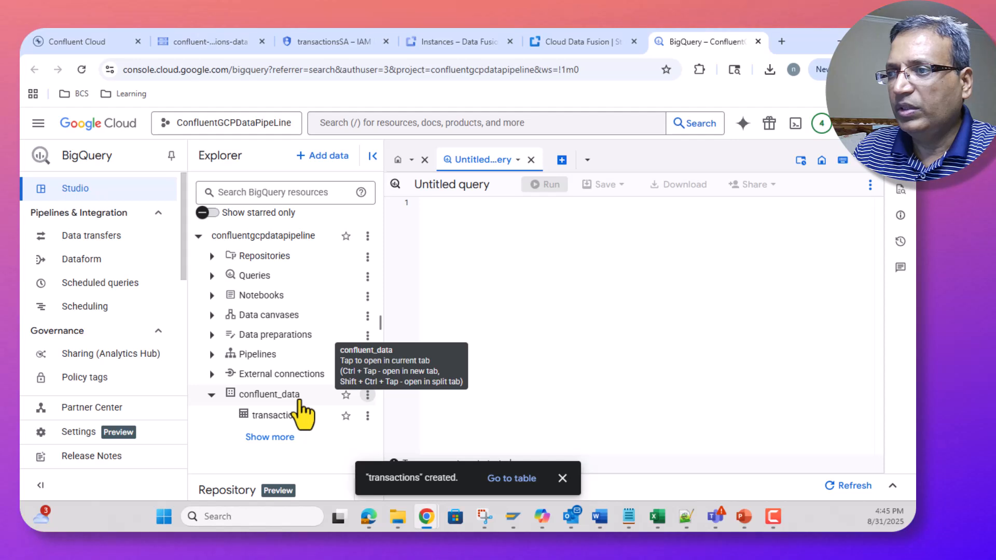
Copy the dataset name from BigQuery and set confluent_data as the dataset in the Data Fusion BigQuery sink's properties.
drag(305, 398, 264, 403)
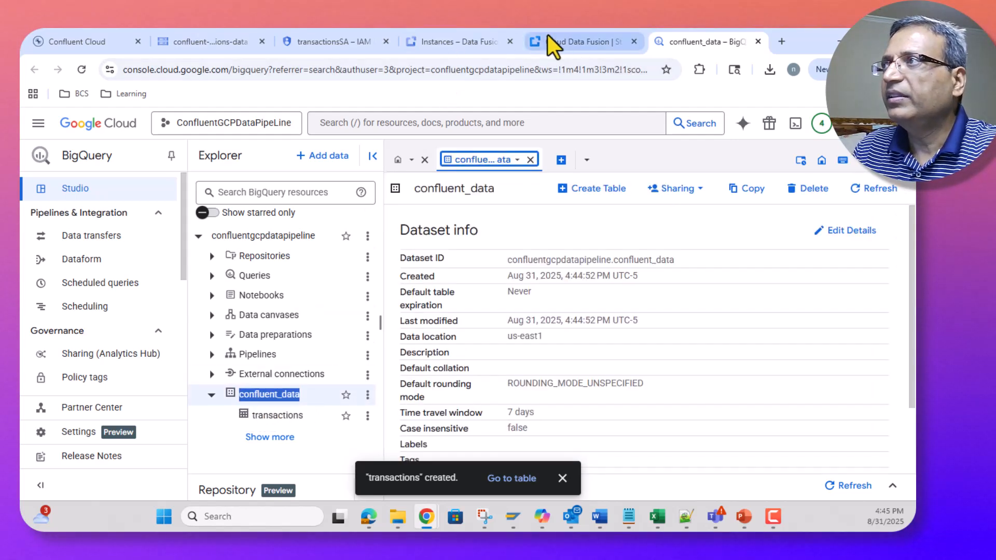
click(580, 39)
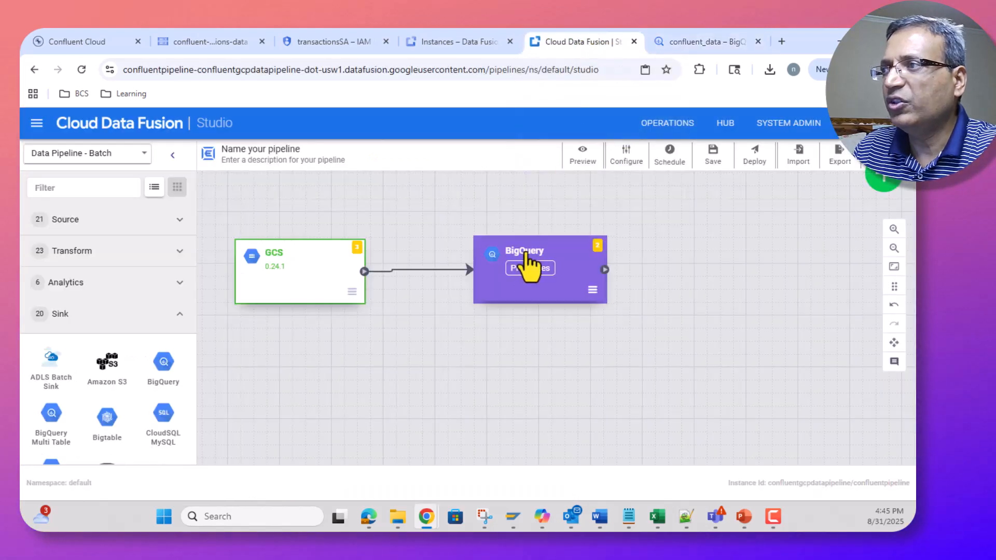
click(524, 269)
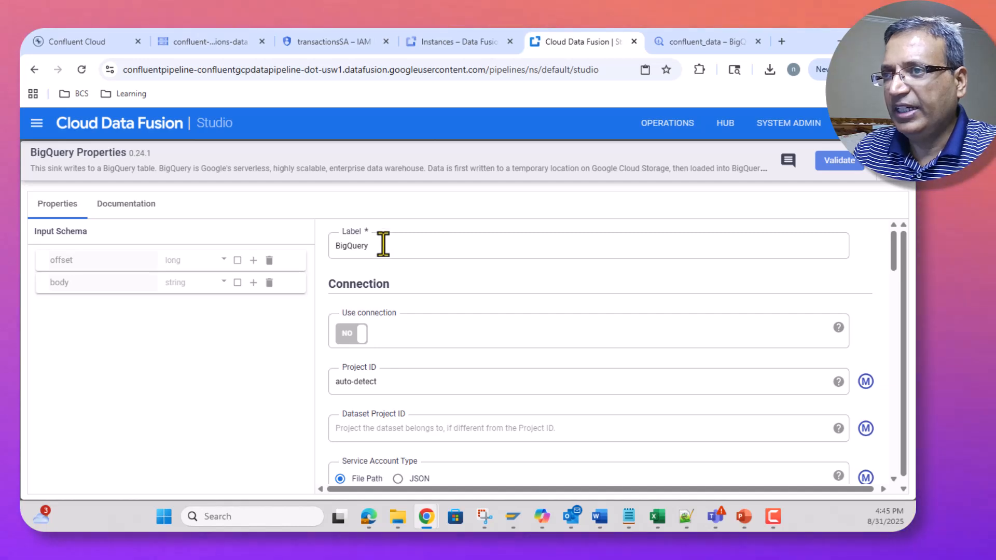
scroll(418, 306, down, 5)
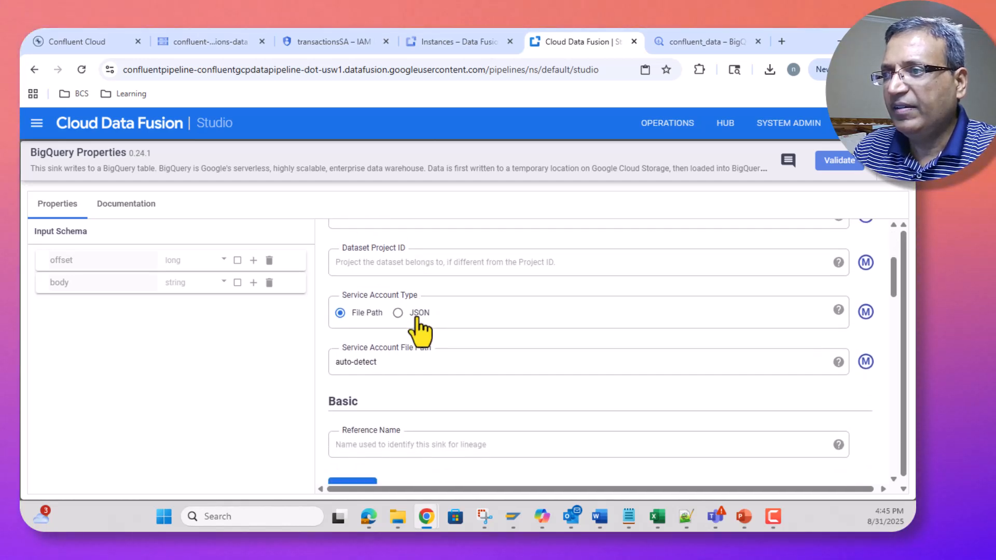
scroll(415, 342, down, 1)
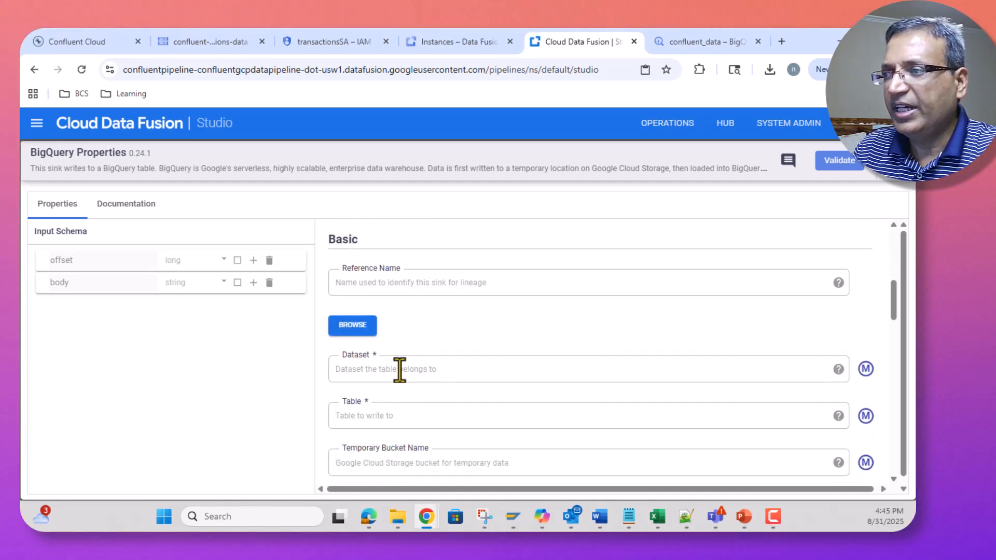
text(confluent_data)
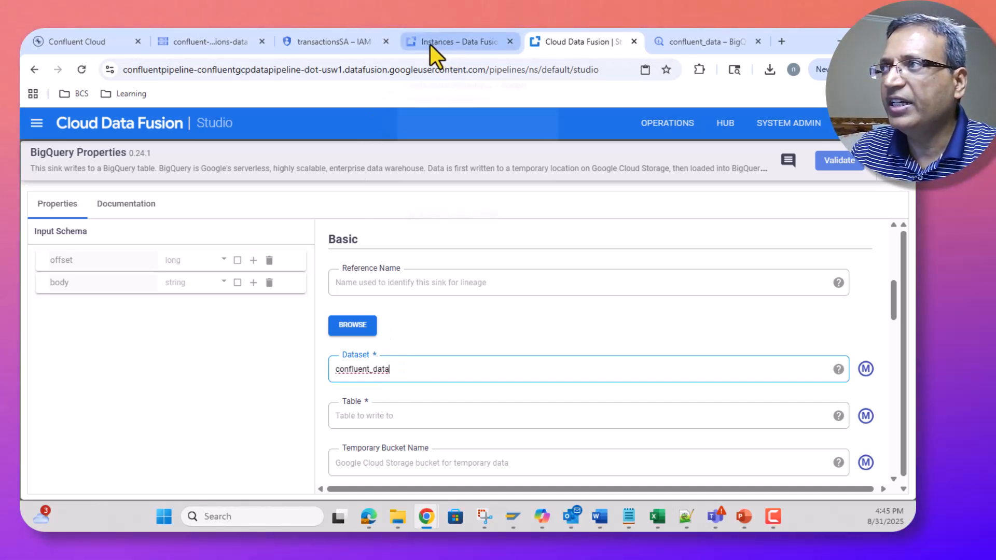
Copy the table name from BigQuery and set transactions as the table in the Data Fusion BigQuery sink's properties.
click(695, 42)
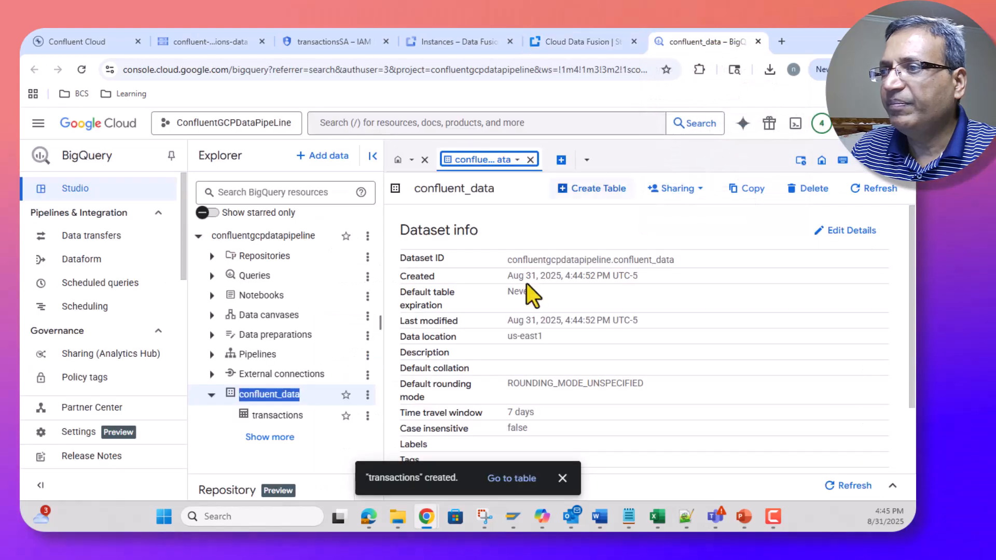
drag(307, 421, 252, 416)
key(ctrl+c)
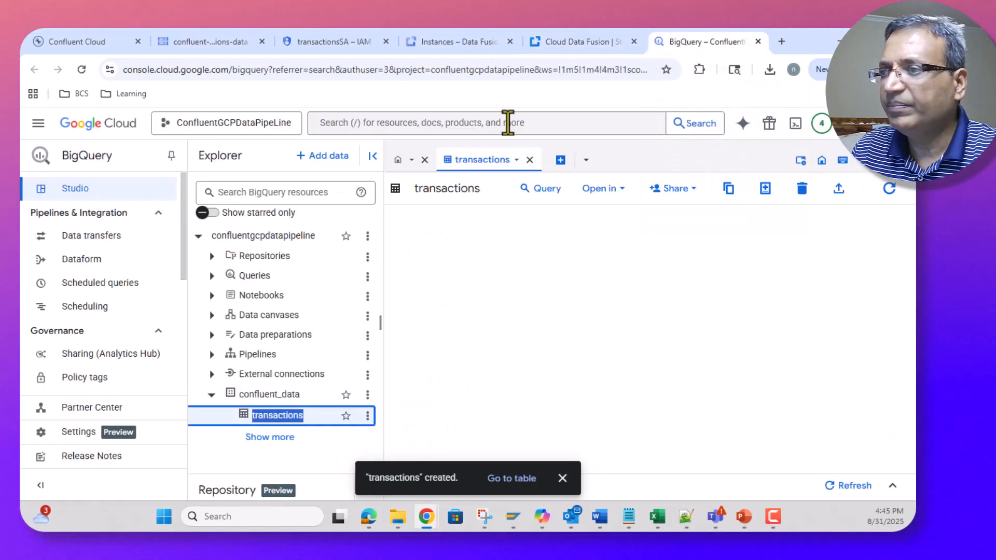
click(578, 49)
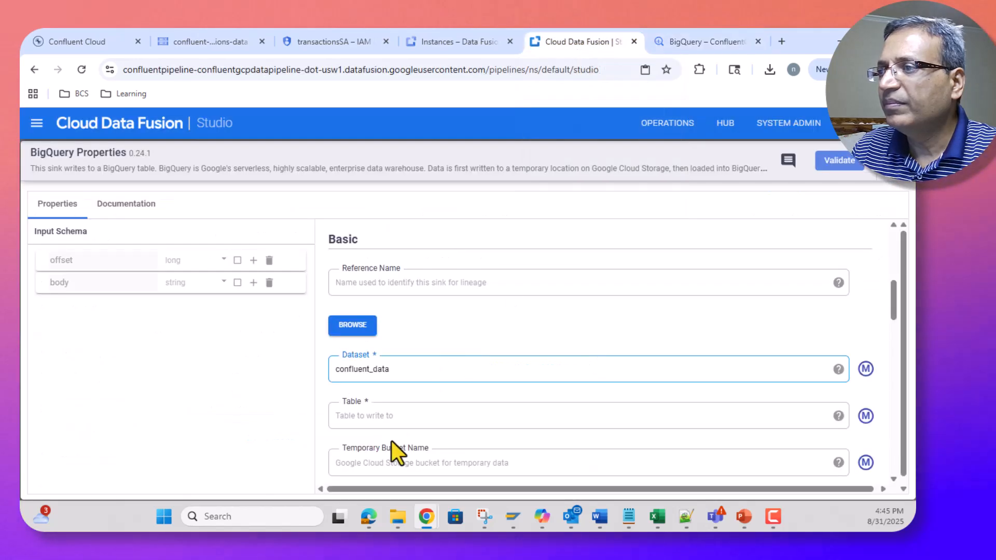
click(381, 411)
key(ctrl+v)
Set Truncate Table to True in the BigQuery sink's advanced properties.
scroll(503, 368, down, 5)
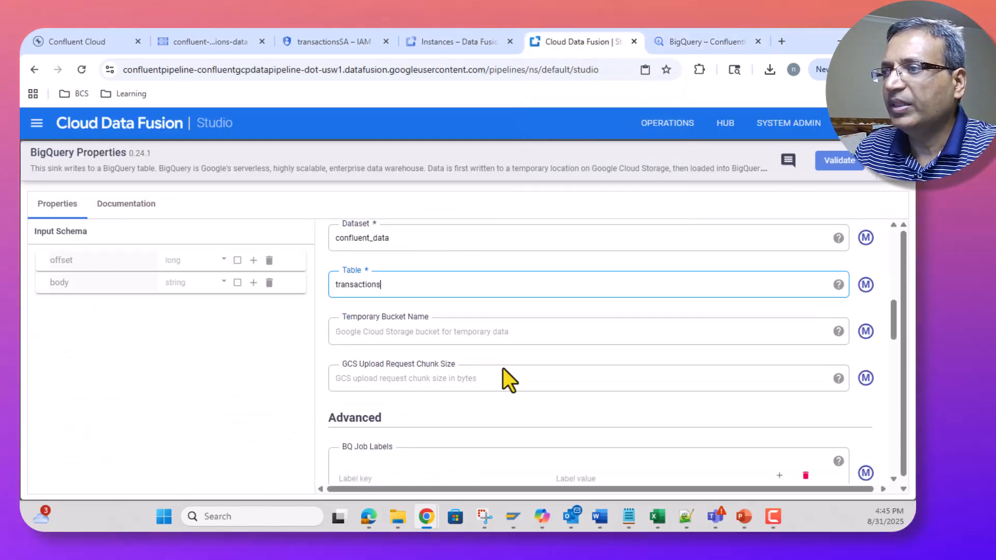
scroll(518, 368, down, 1)
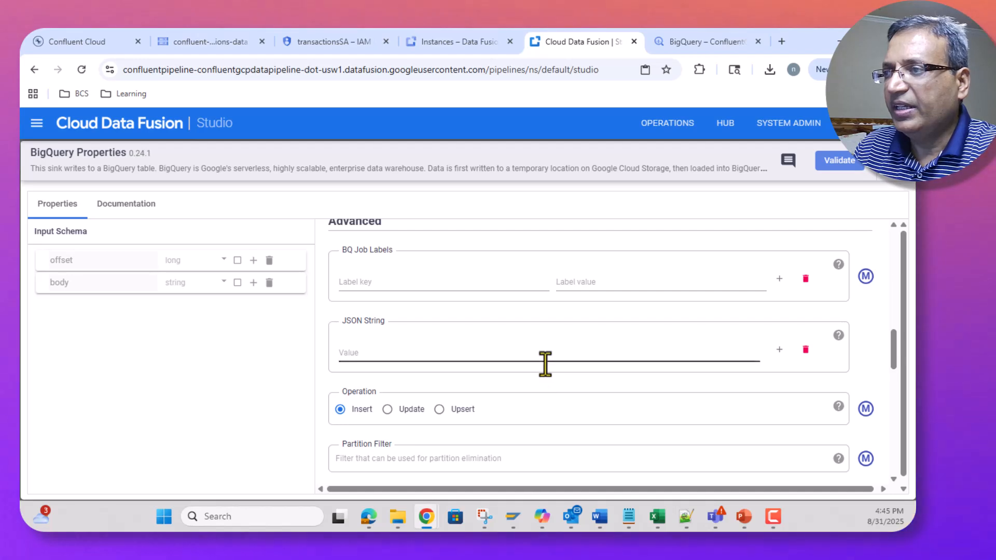
scroll(573, 365, down, 2)
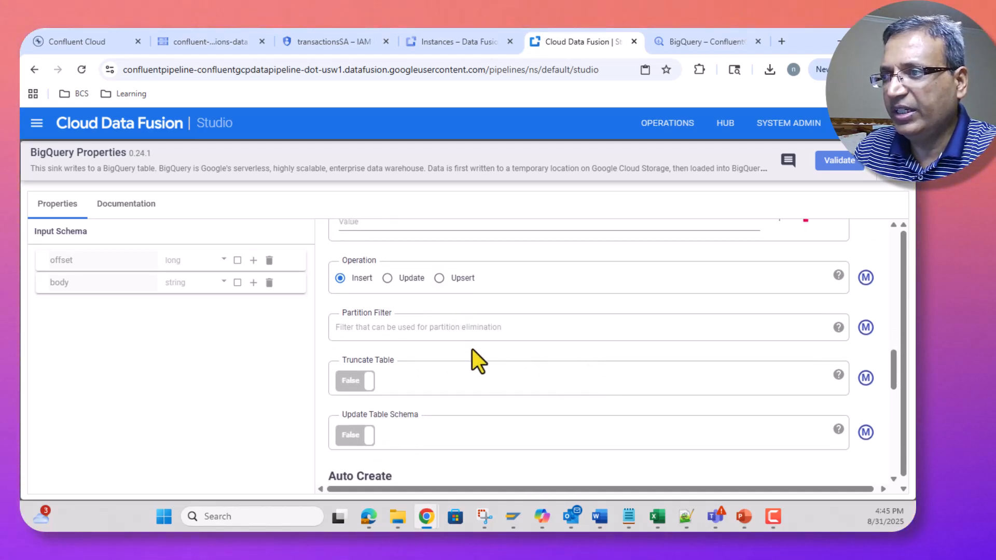
click(365, 381)
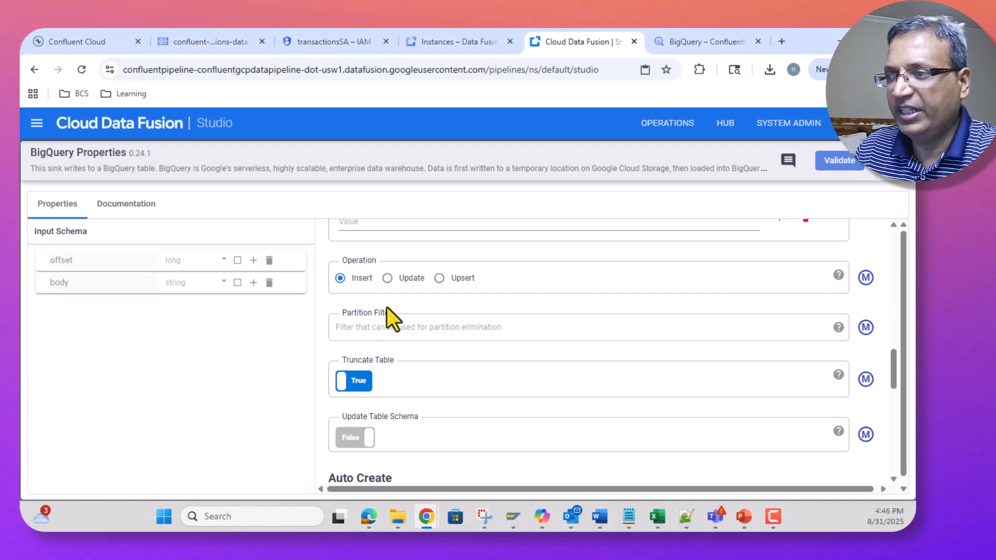
Review the BigQuery sink's remaining properties, validate its configuration and close the properties.
scroll(482, 366, down, 4)
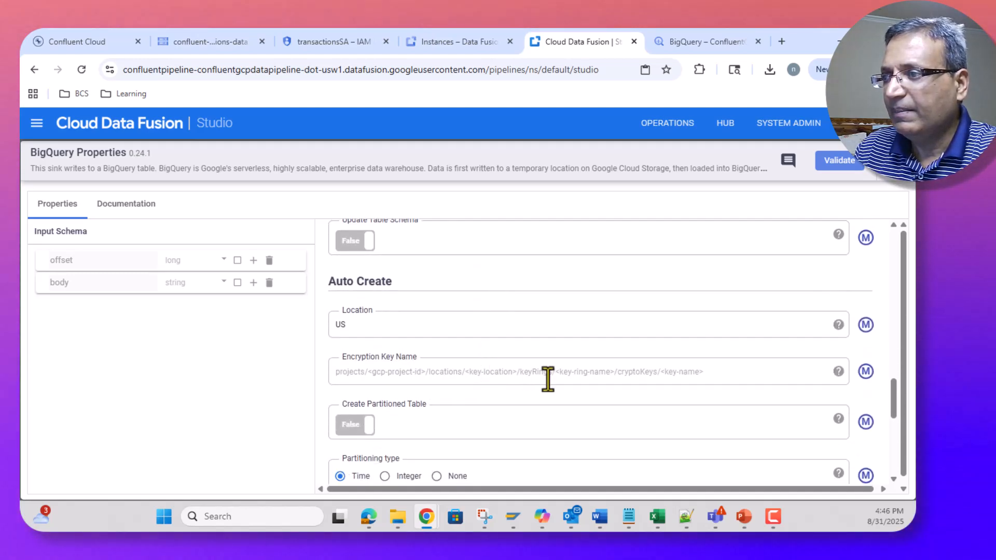
scroll(547, 378, down, 7)
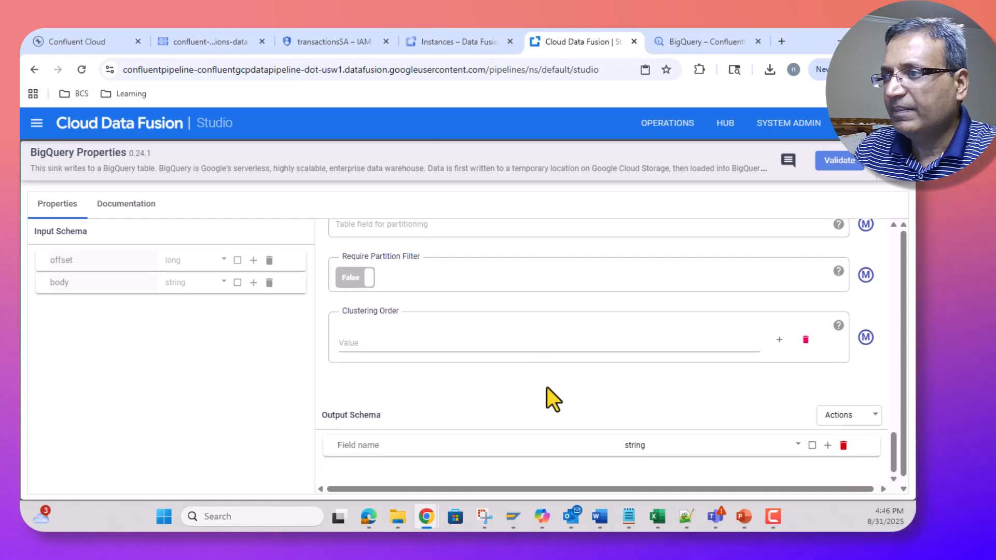
scroll(547, 388, up, 12)
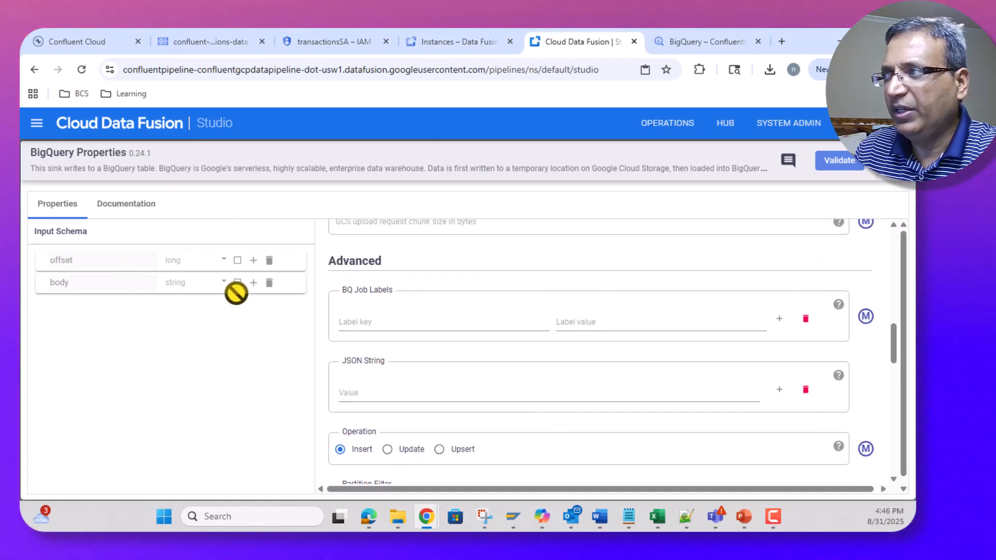
scroll(498, 352, up, 4)
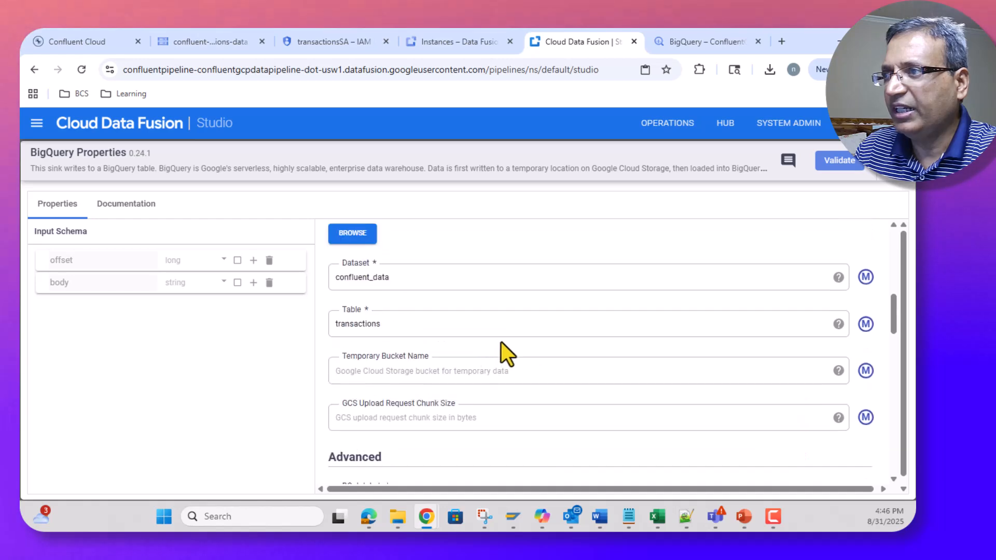
click(837, 165)
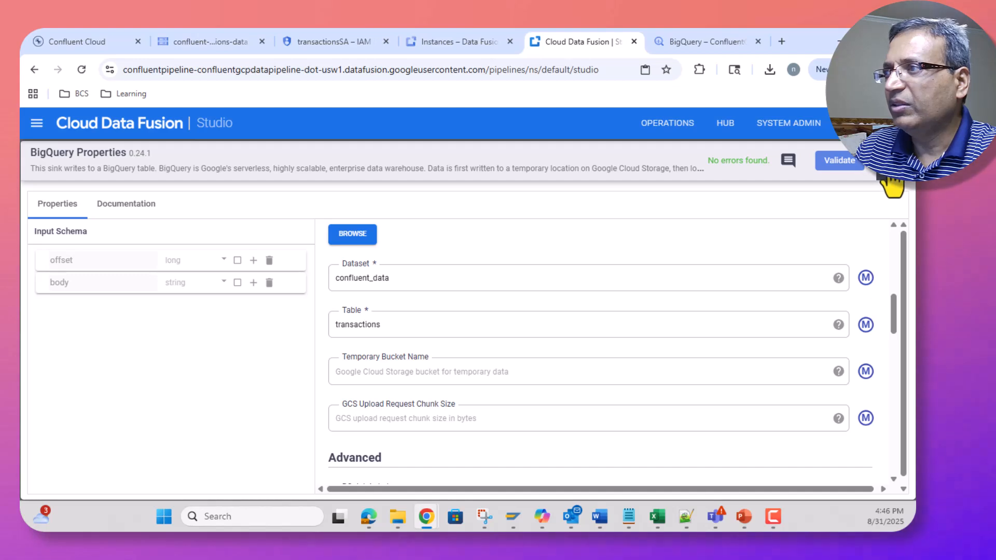
click(888, 188)
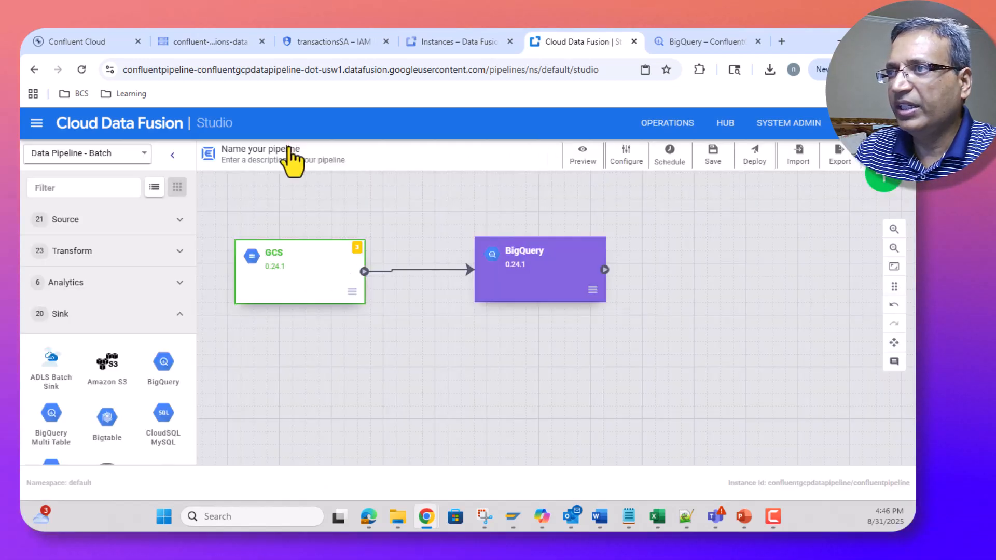
Name the pipeline Confluent-Transactions and save the name.
click(289, 148)
text(Co)
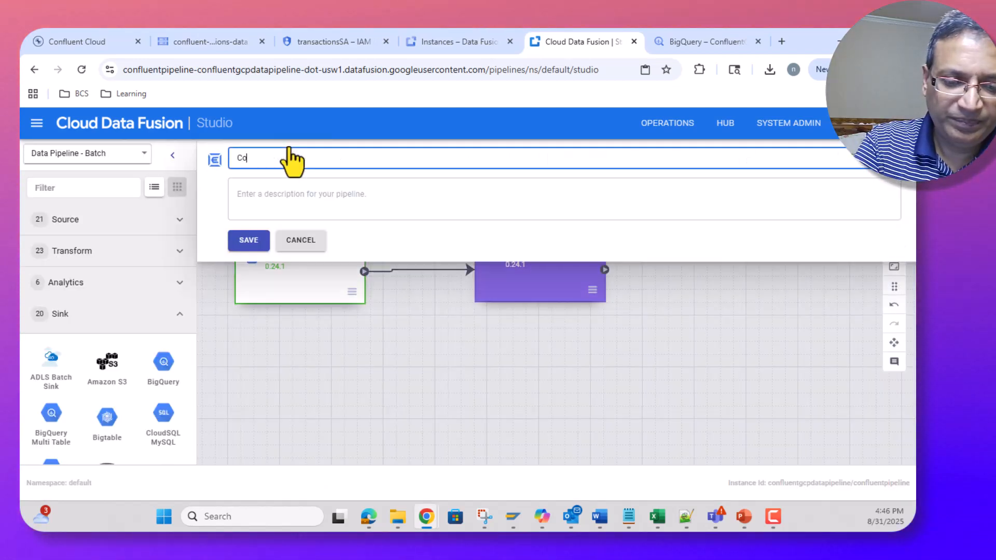
text(nfluent-)
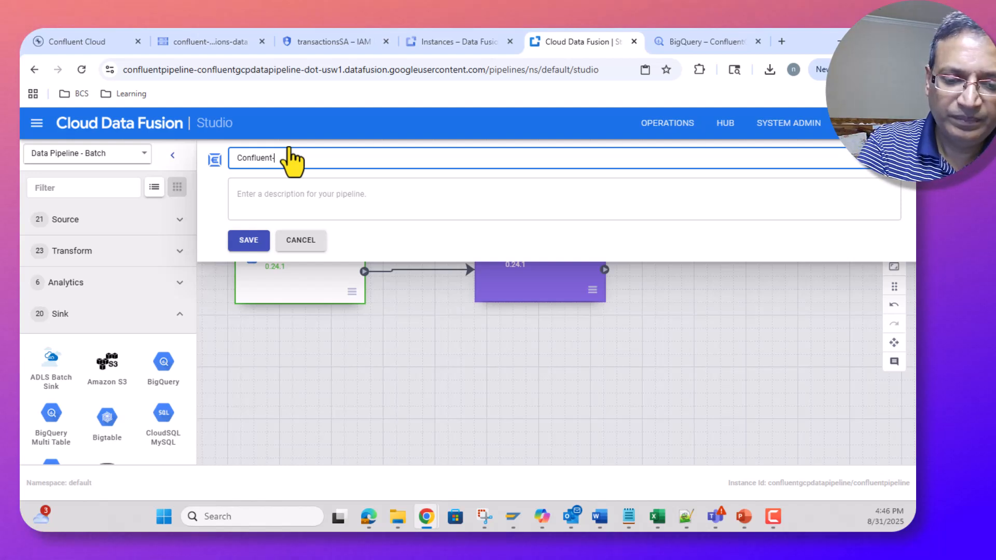
text(Transactions)
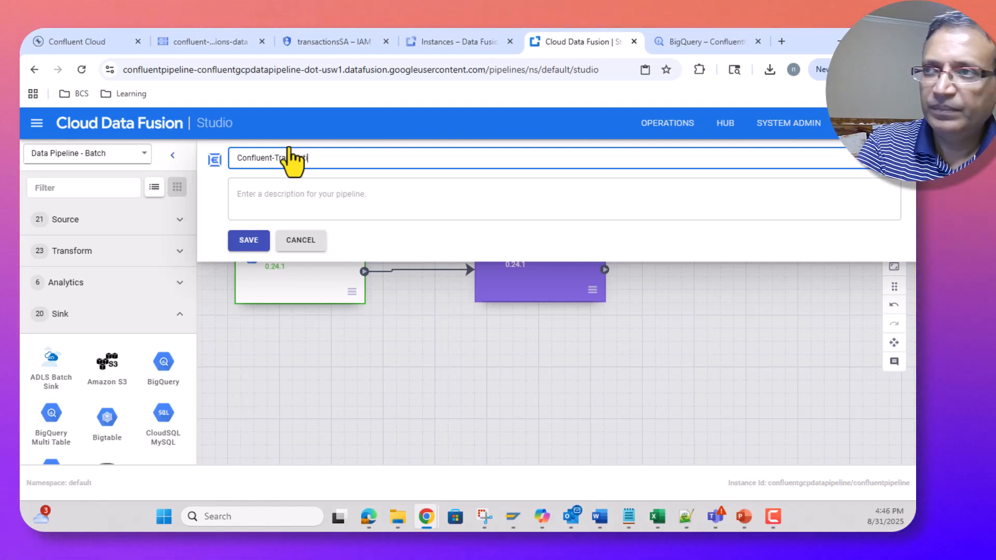
click(248, 241)
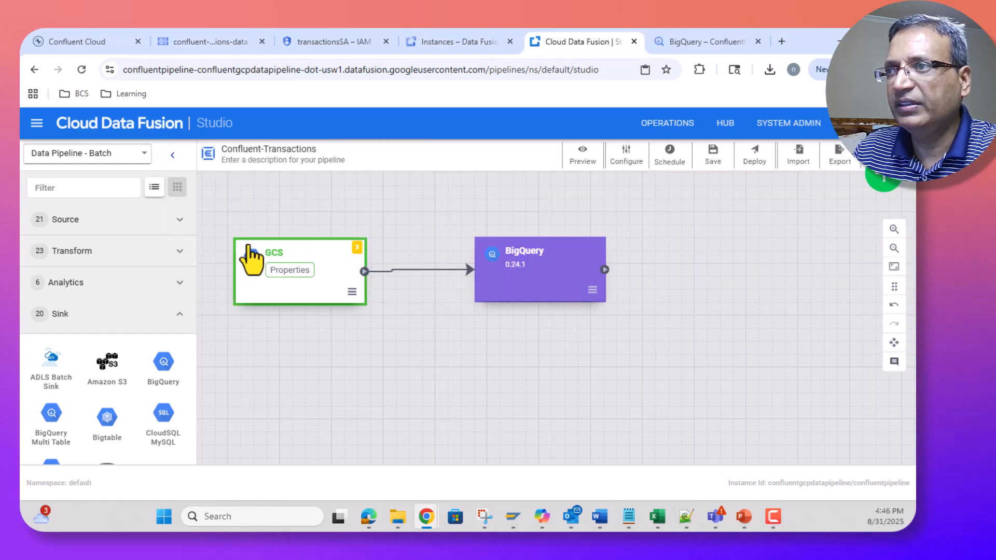
Set the GCS source's format to json, close its properties and save the pipeline.
click(289, 270)
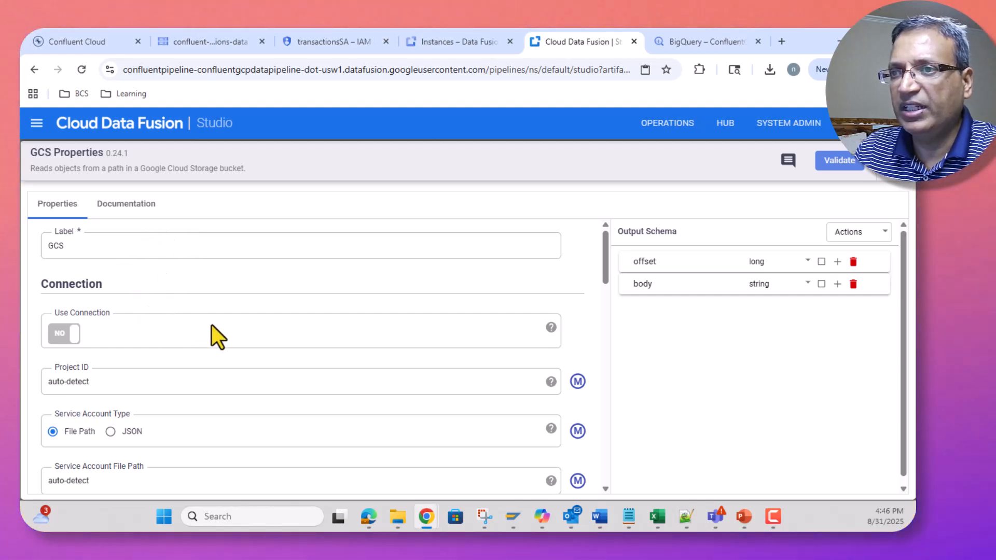
scroll(212, 326, down, 2)
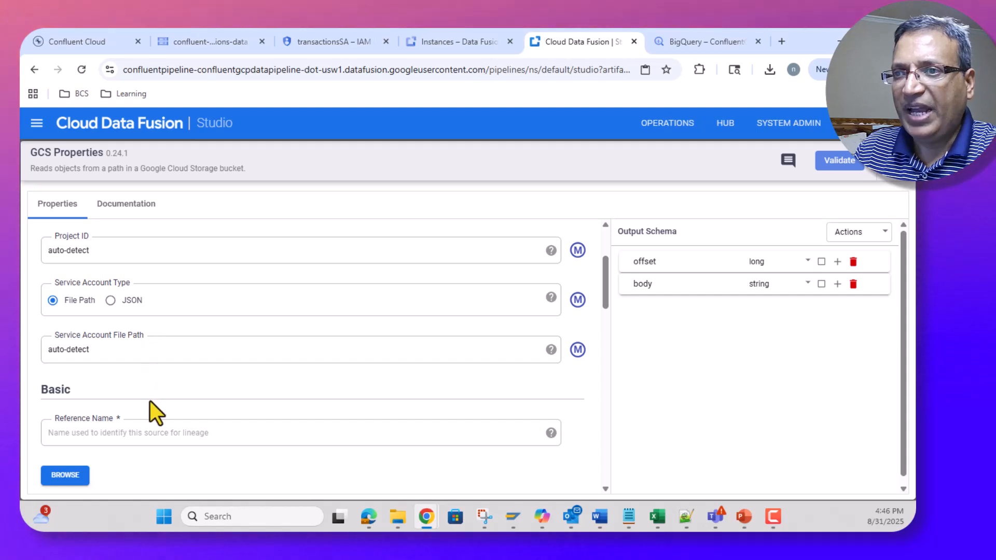
scroll(176, 373, down, 2)
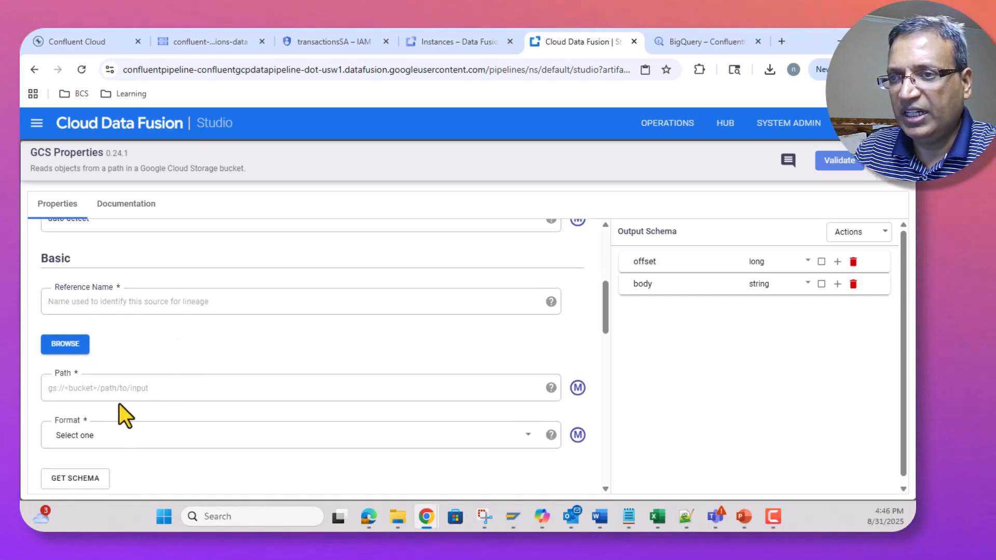
scroll(152, 396, down, 1)
click(179, 380)
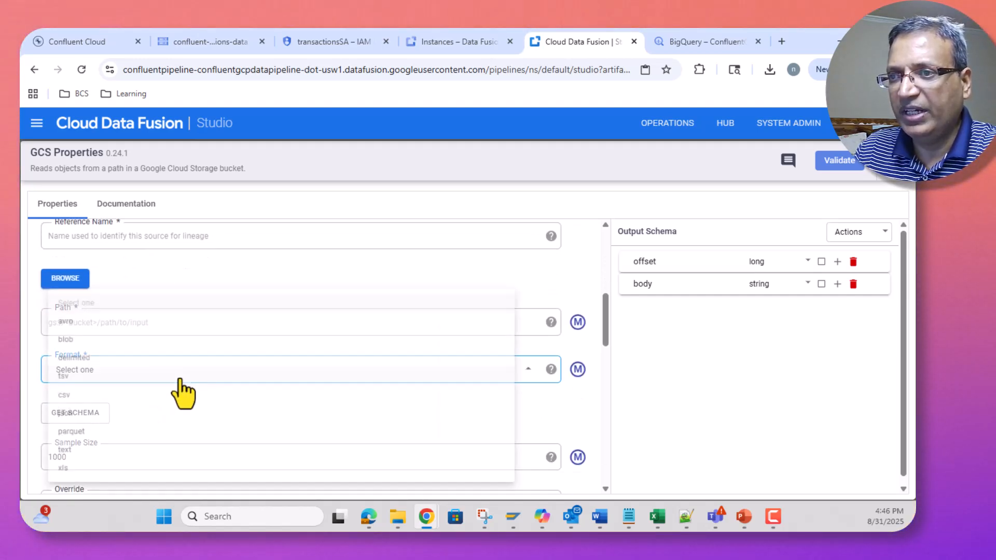
click(60, 416)
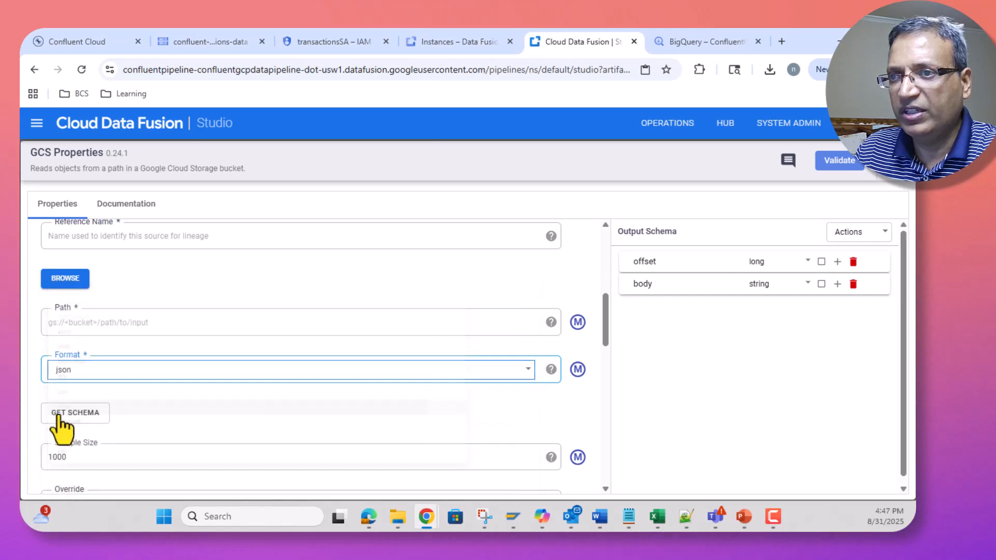
scroll(214, 368, down, 9)
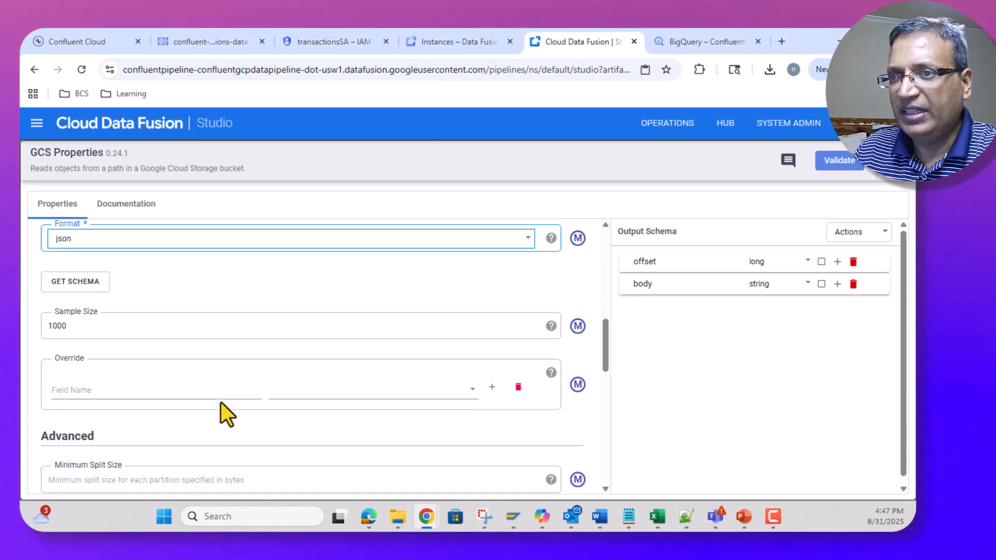
scroll(252, 433, down, 2)
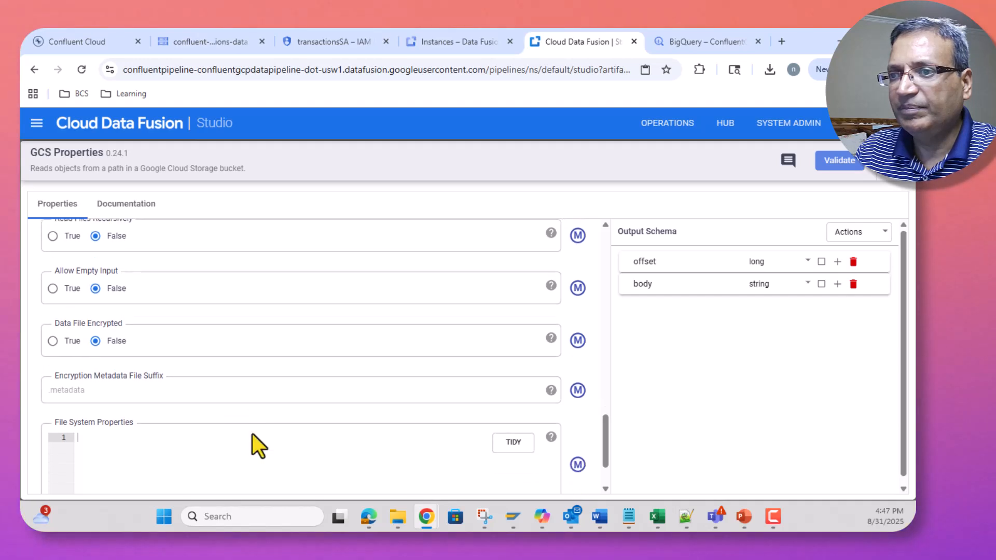
scroll(311, 410, up, 6)
scroll(348, 390, up, 10)
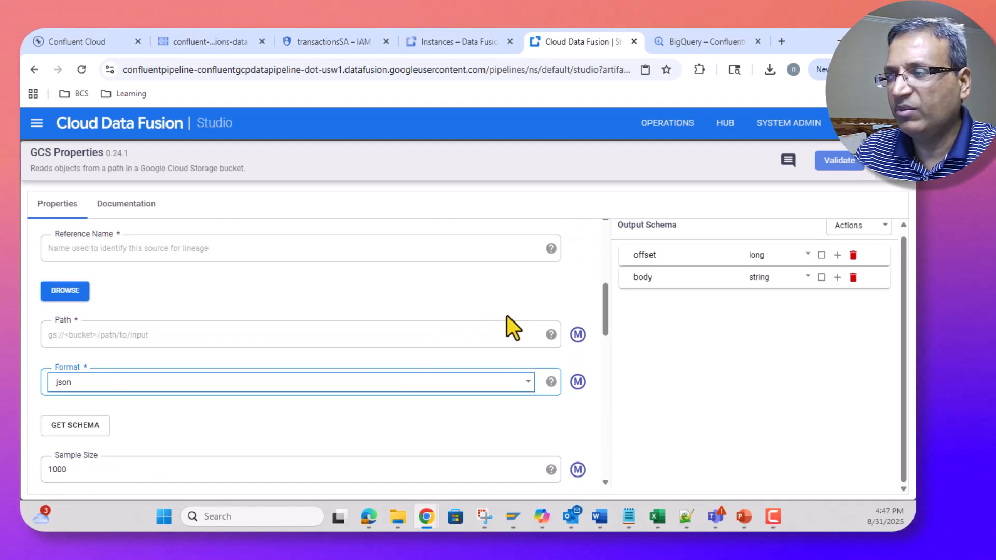
click(888, 177)
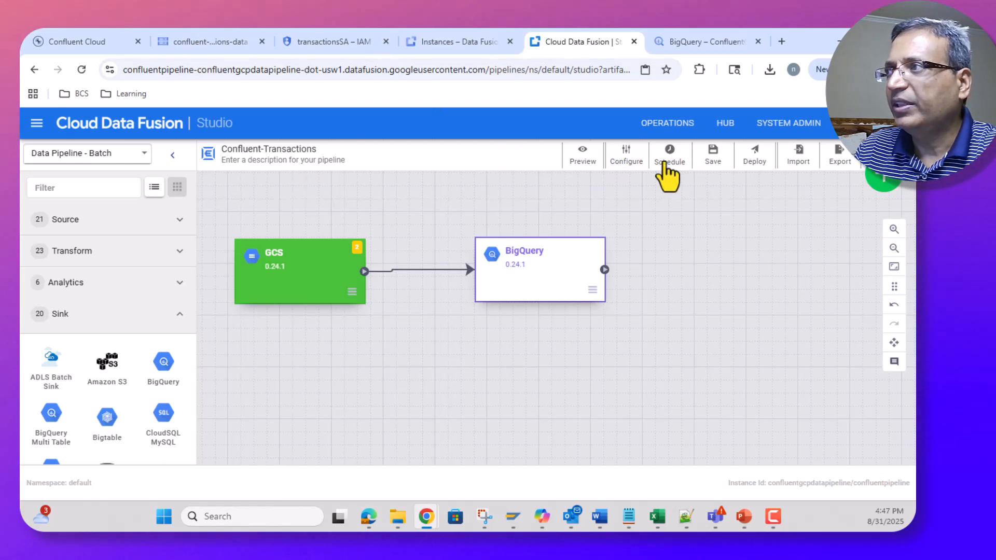
click(712, 158)
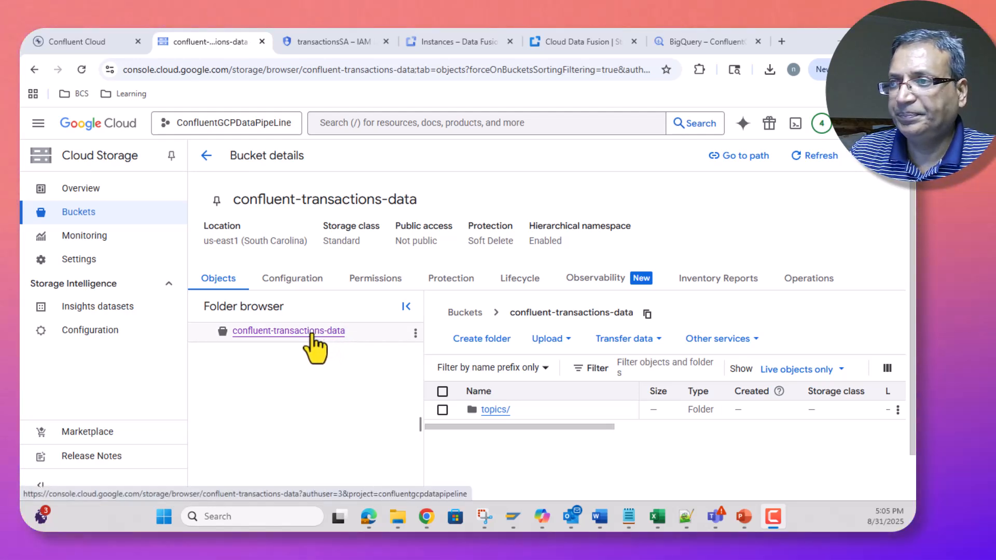
In the Cloud Storage bucket confluent-transactions-data, open the folder topics/transactions/year=2025/month=08/day=31/hour=21.
click(495, 410)
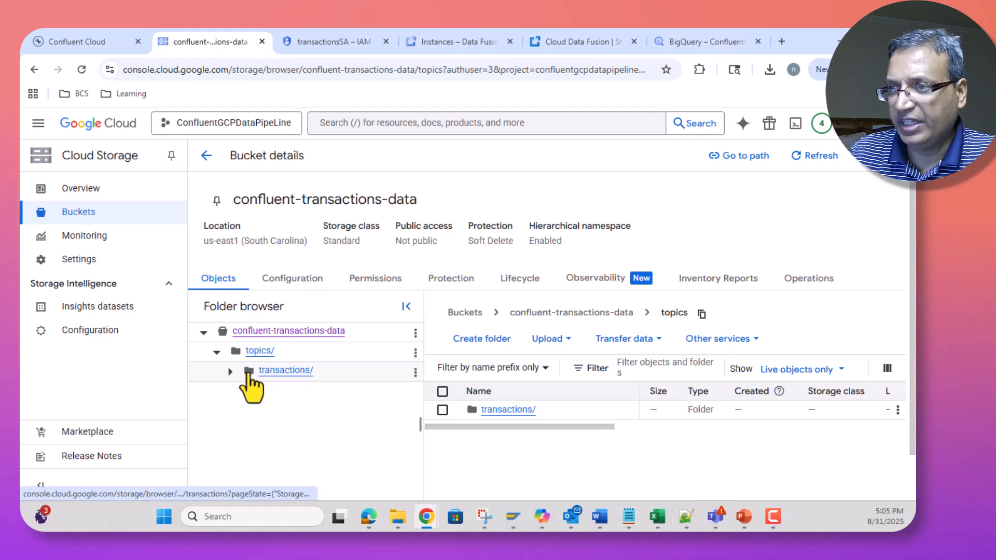
click(229, 371)
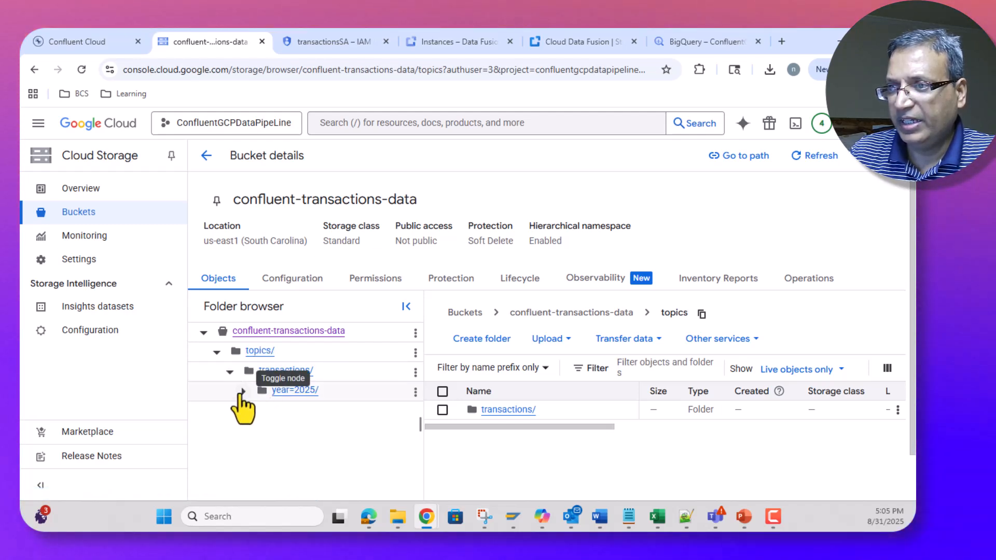
click(243, 392)
click(256, 410)
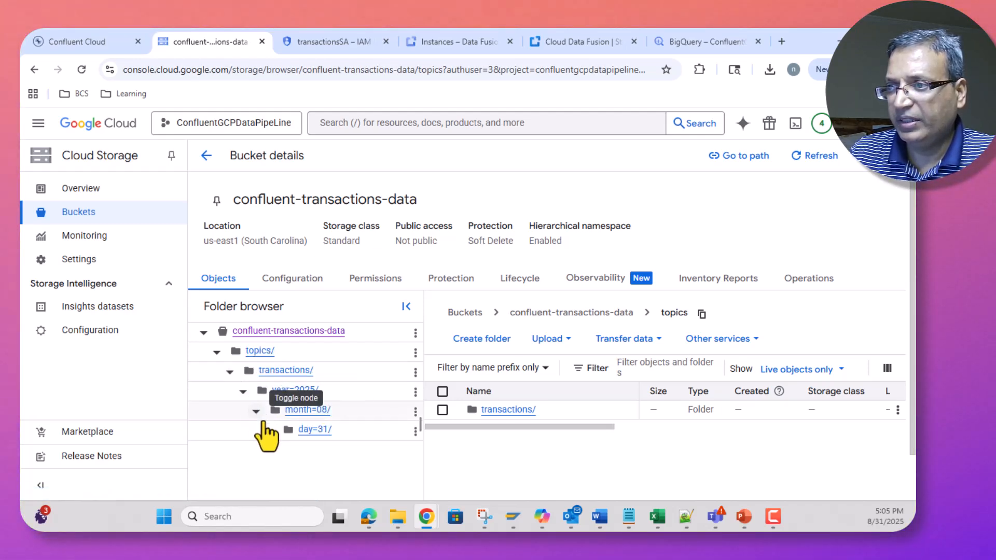
click(268, 431)
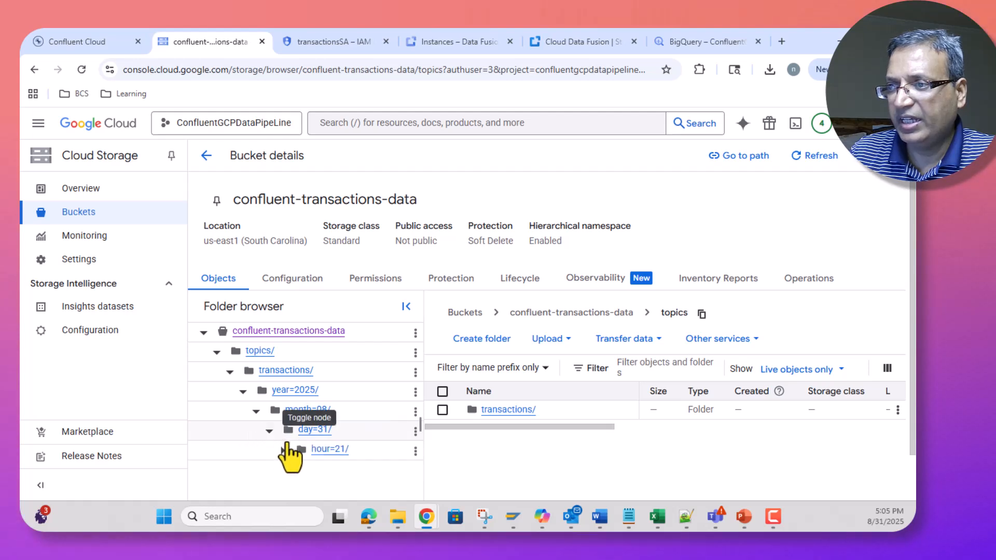
click(330, 449)
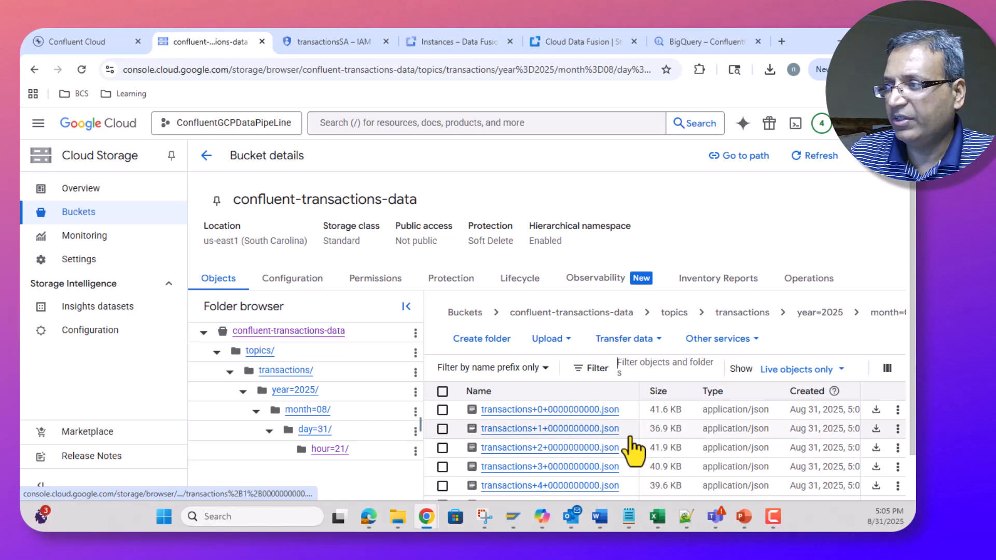
Open the details of transactions+0+0000000000.json and download the object to examine its transaction records.
scroll(674, 458, down, 1)
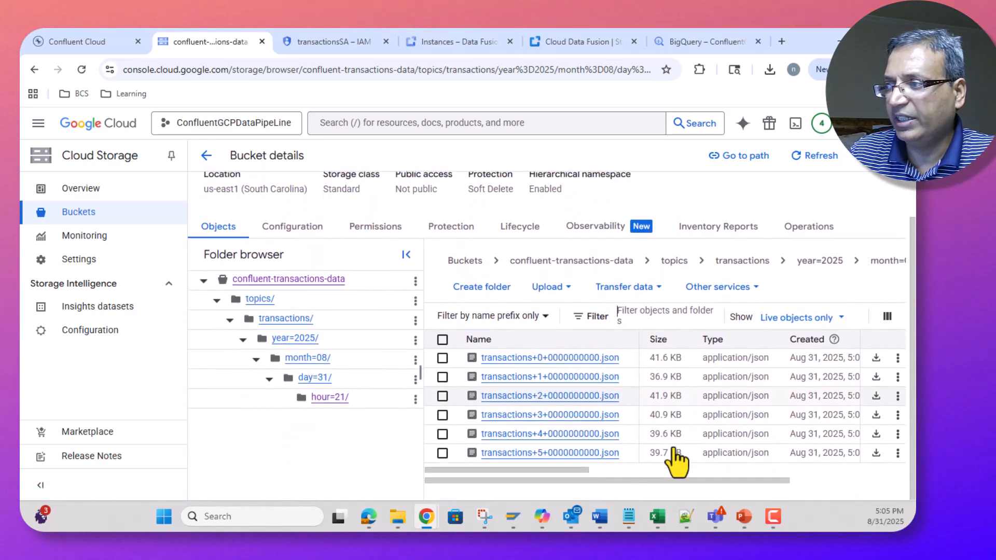
click(575, 363)
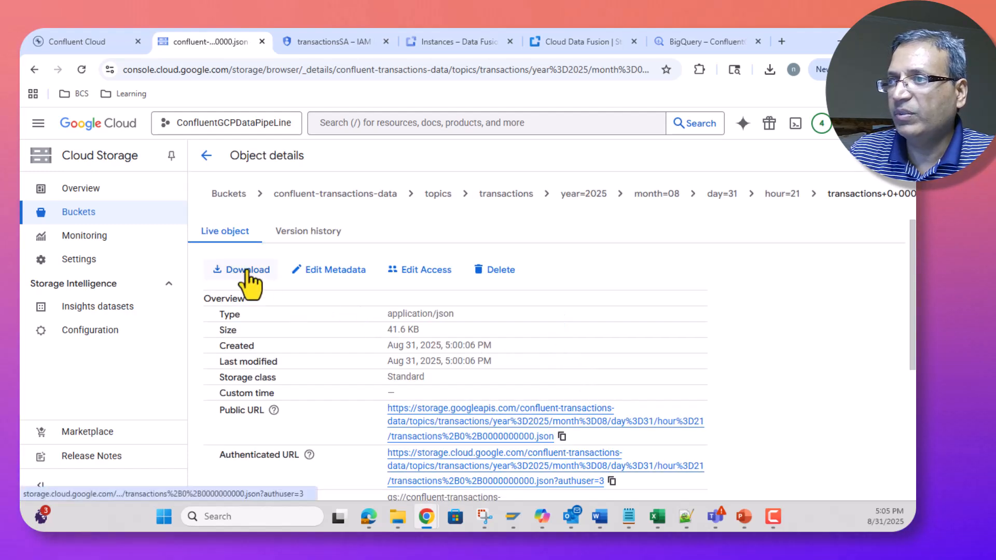
click(248, 270)
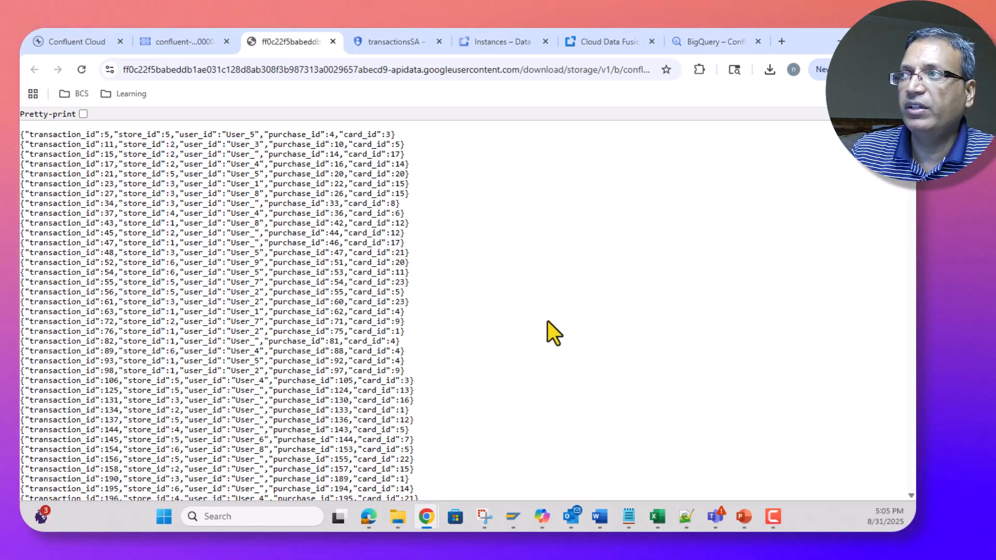
Open the GCS source's properties and browse the Cloud Storage Default connection for its input data.
click(601, 47)
mouse_move(319, 291)
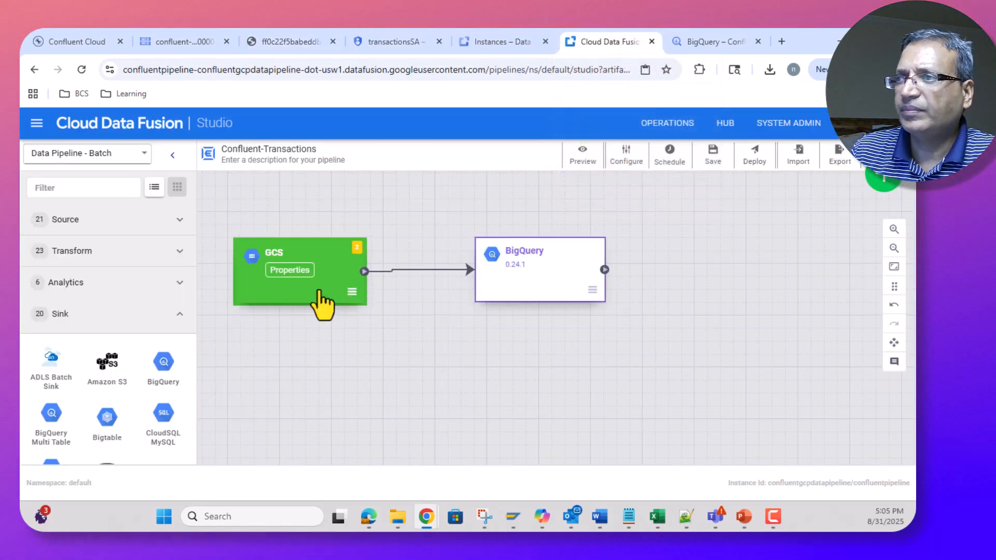
click(289, 270)
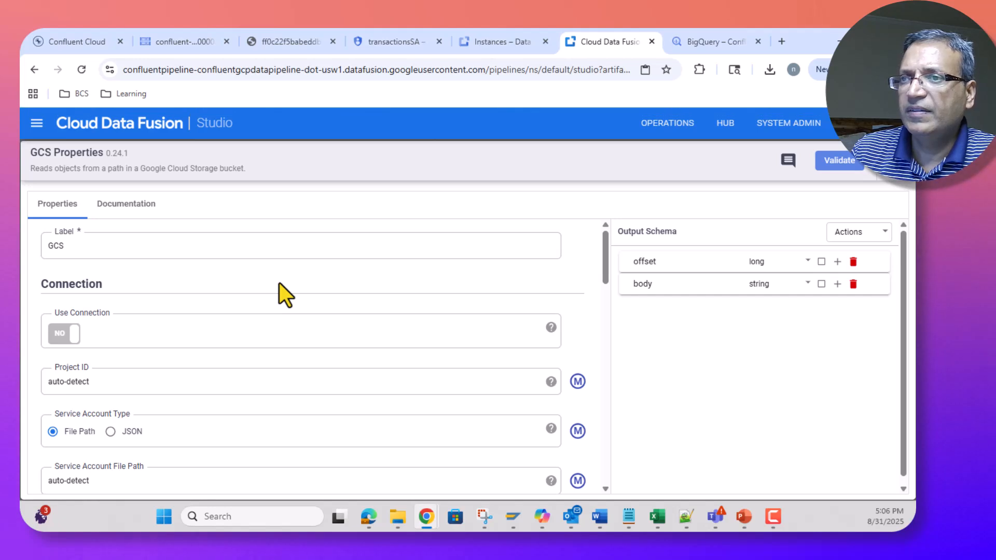
scroll(285, 307, down, 3)
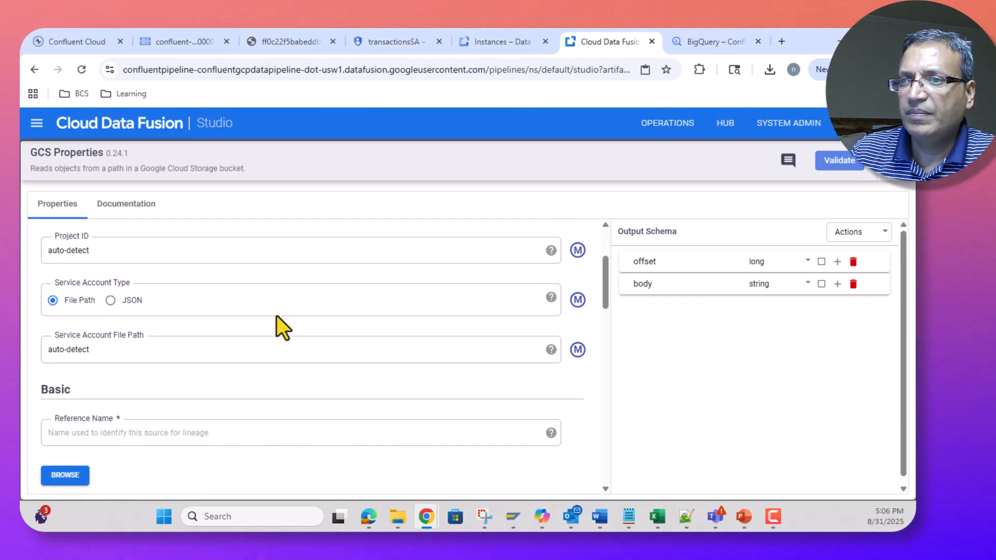
scroll(275, 326, down, 4)
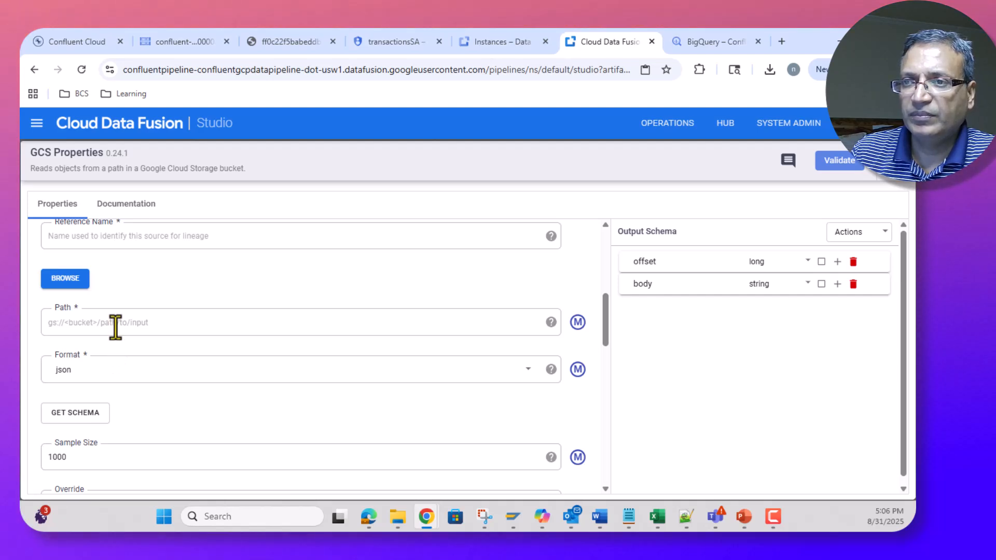
click(78, 285)
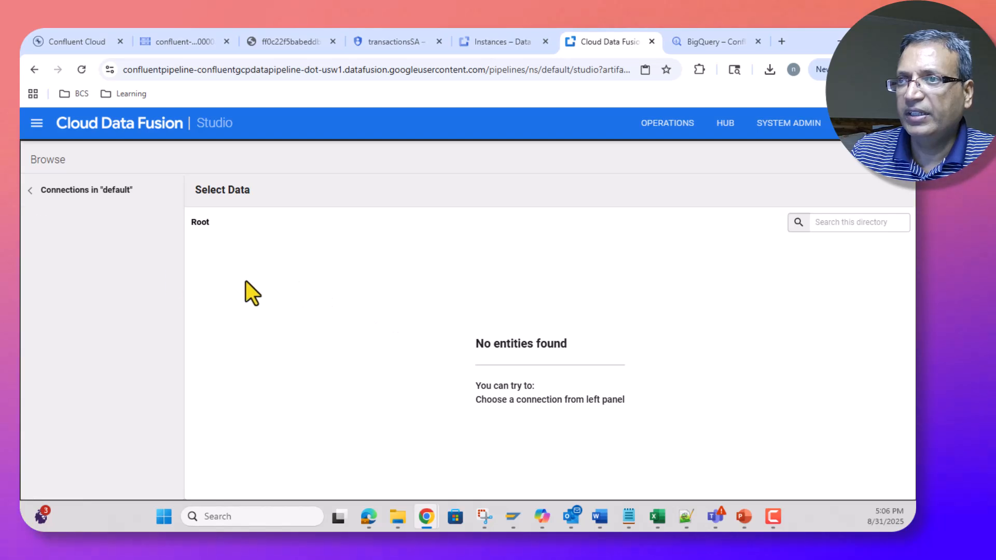
click(167, 222)
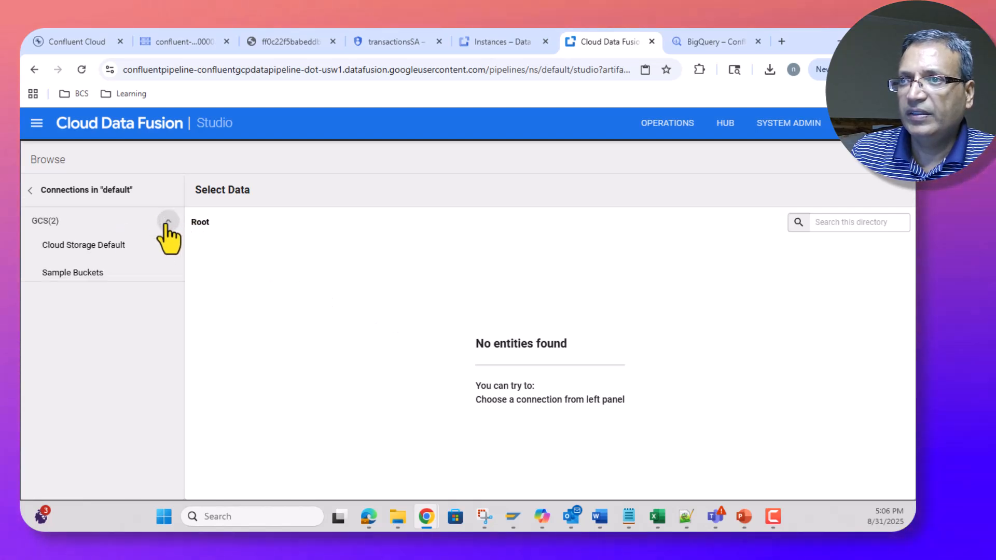
click(109, 247)
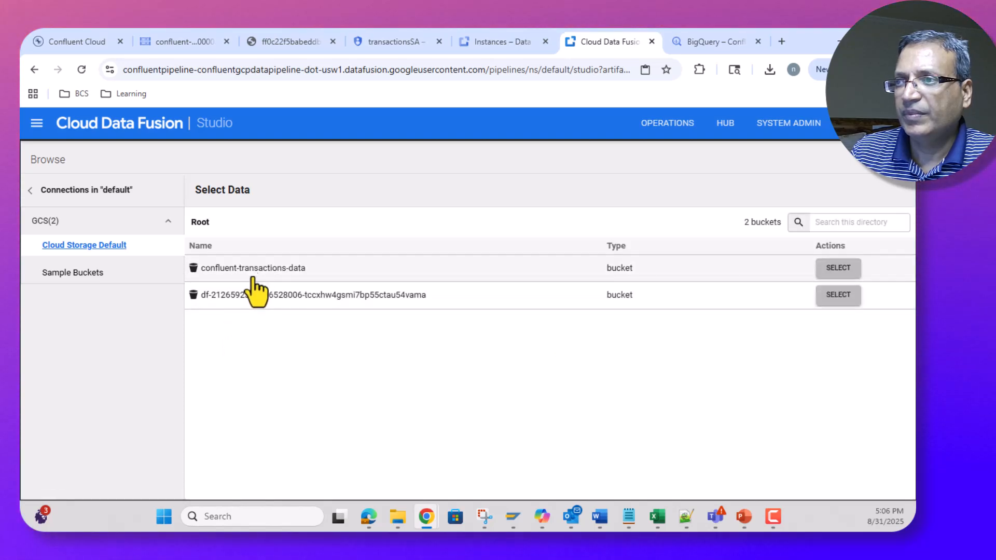
Select the directory confluent-transactions-data/topics/transactions as the GCS source's input path.
click(240, 268)
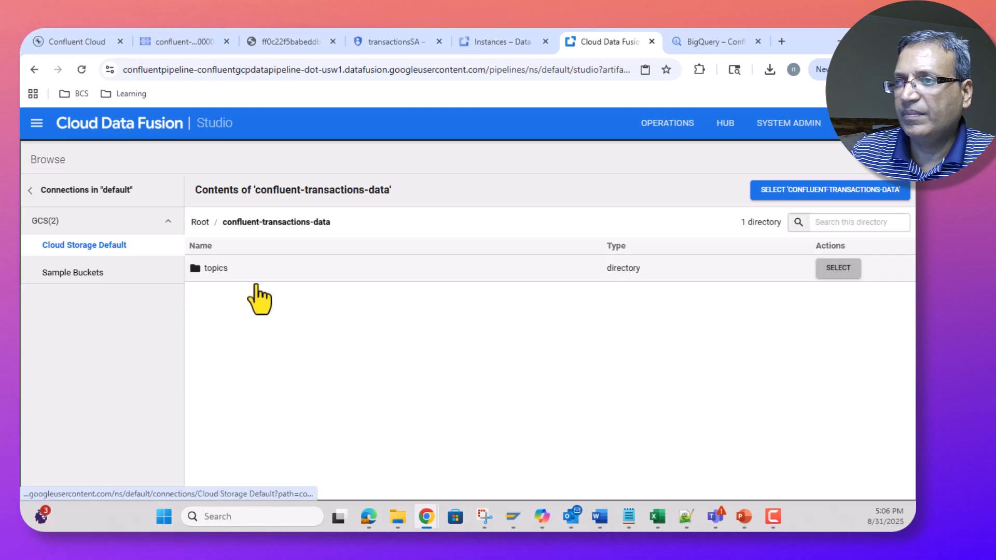
click(214, 270)
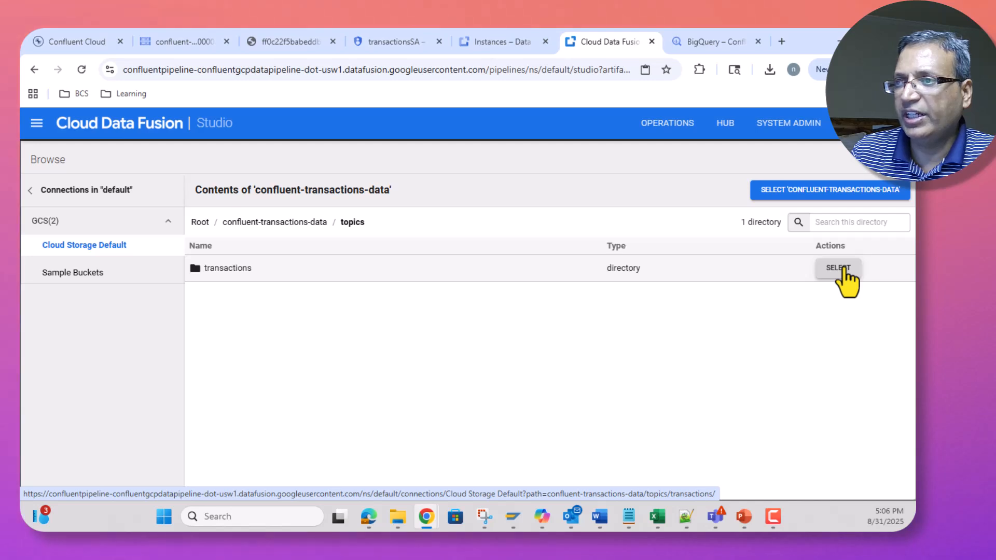
click(845, 268)
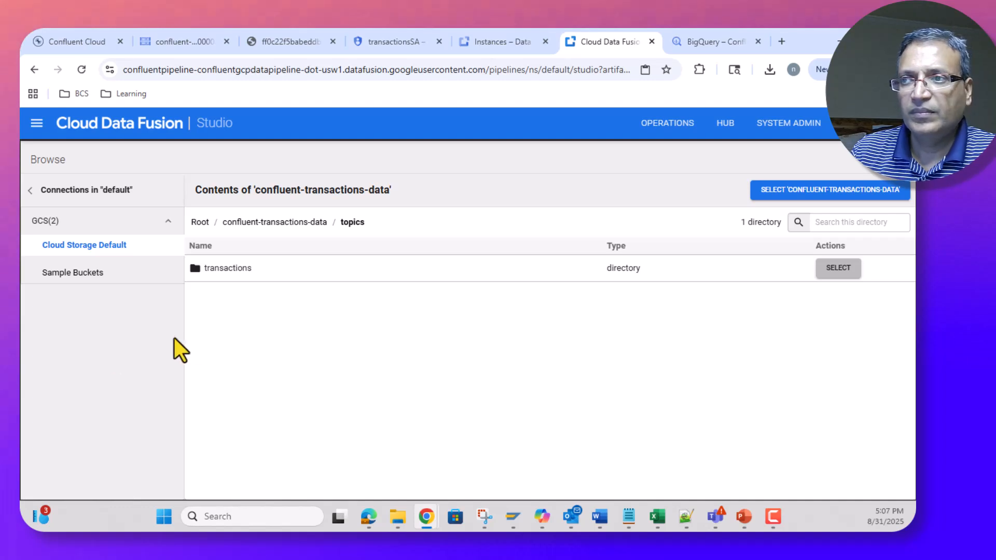
click(837, 268)
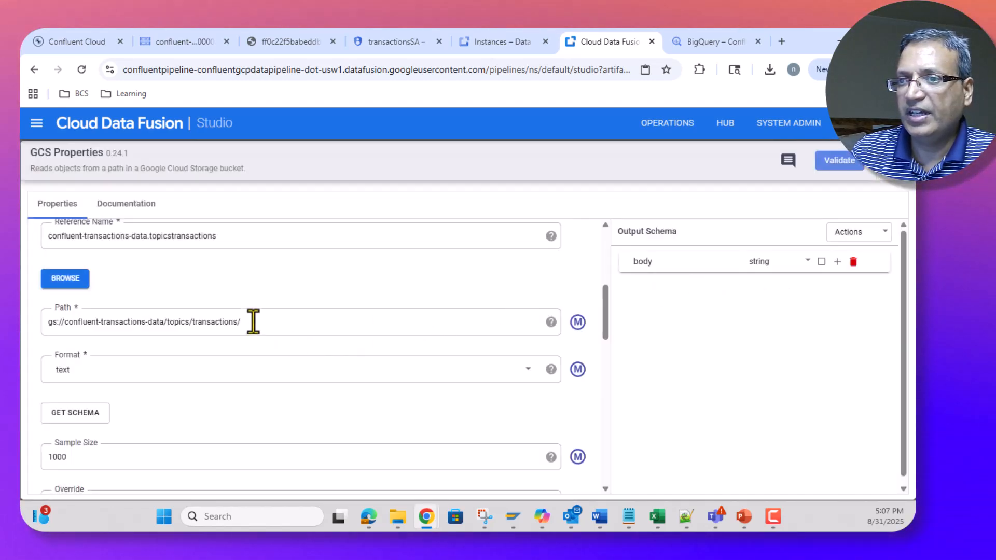
Set the GCS source's format to json.
scroll(248, 358, up, 1)
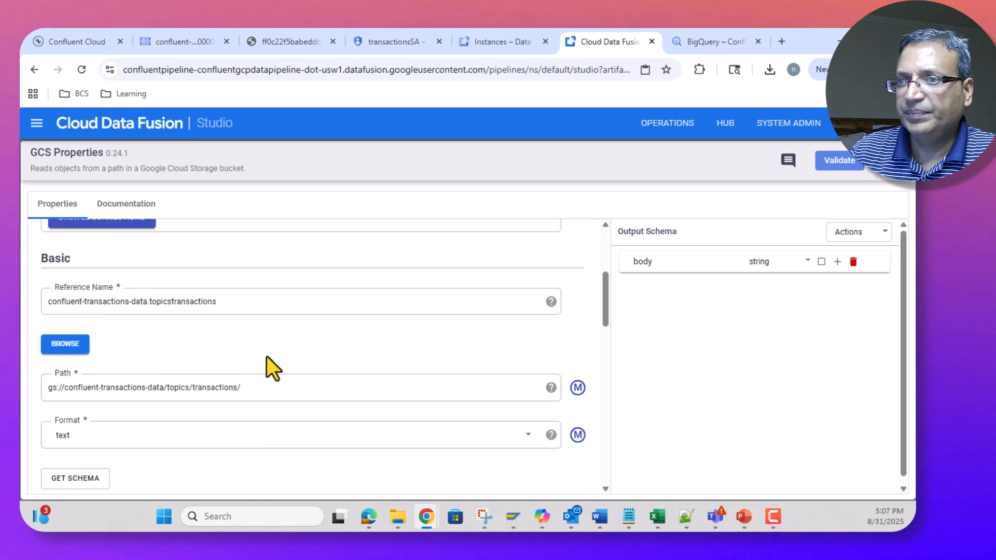
scroll(260, 379, down, 1)
click(220, 371)
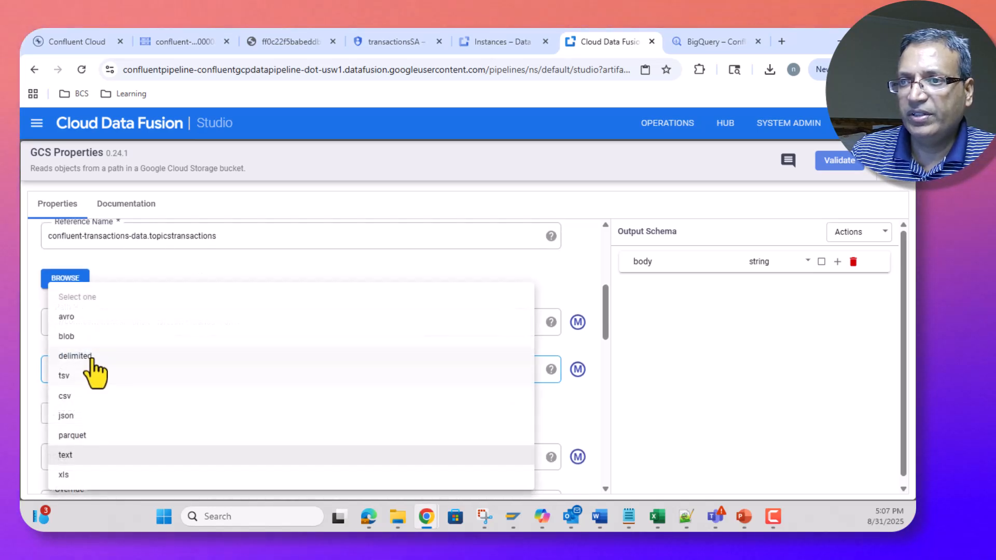
click(67, 416)
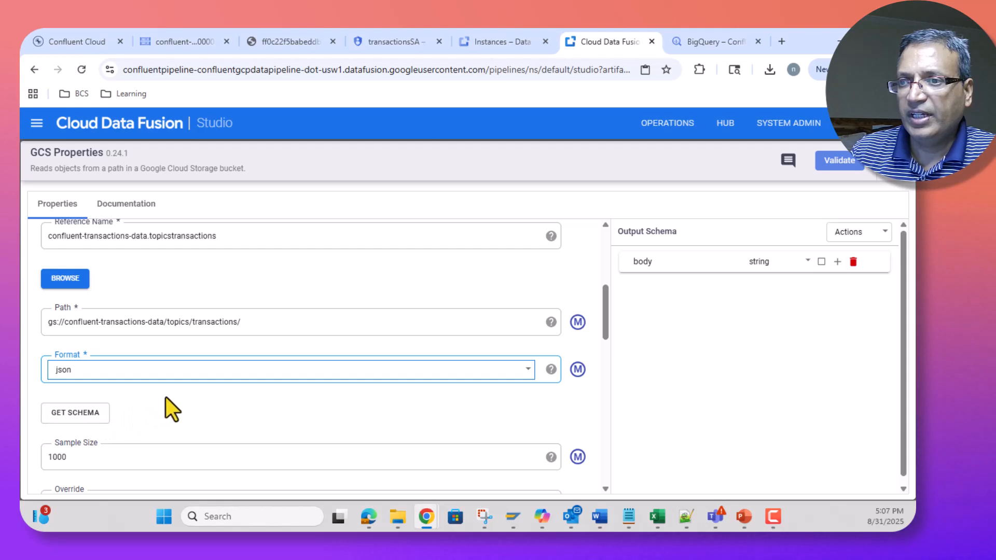
Examine the field names and value types in the downloaded transactions JSON for the source's schema override.
scroll(167, 397, down, 1)
scroll(202, 386, down, 1)
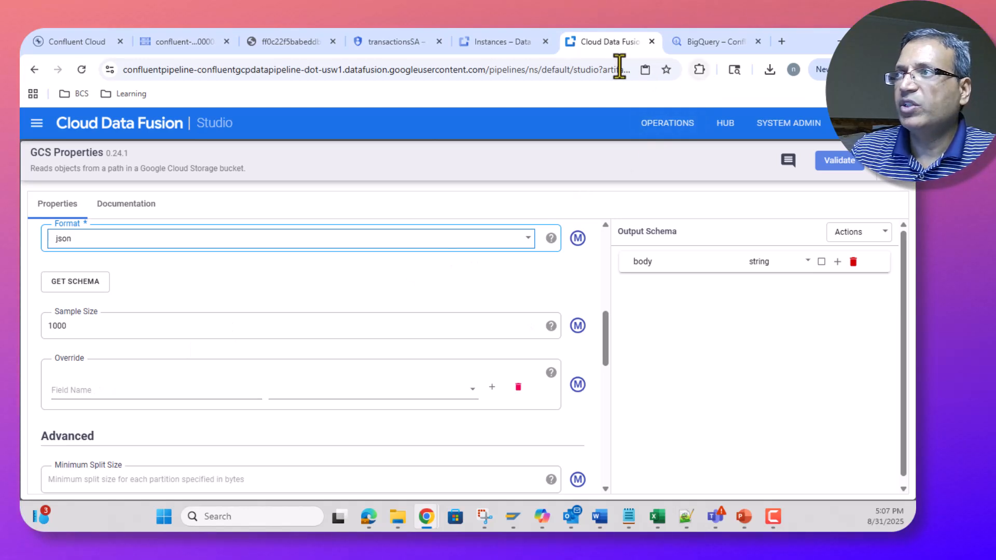
click(301, 42)
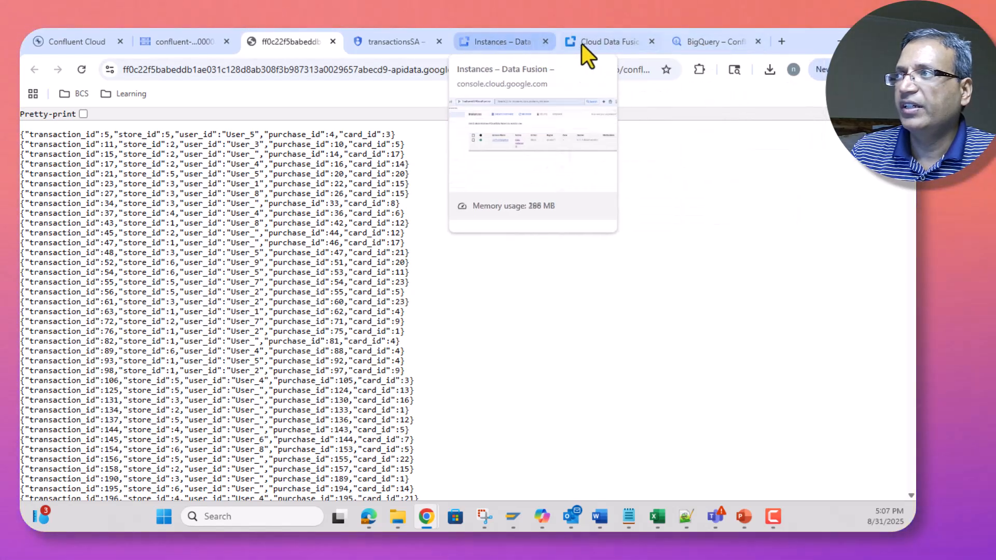
click(584, 44)
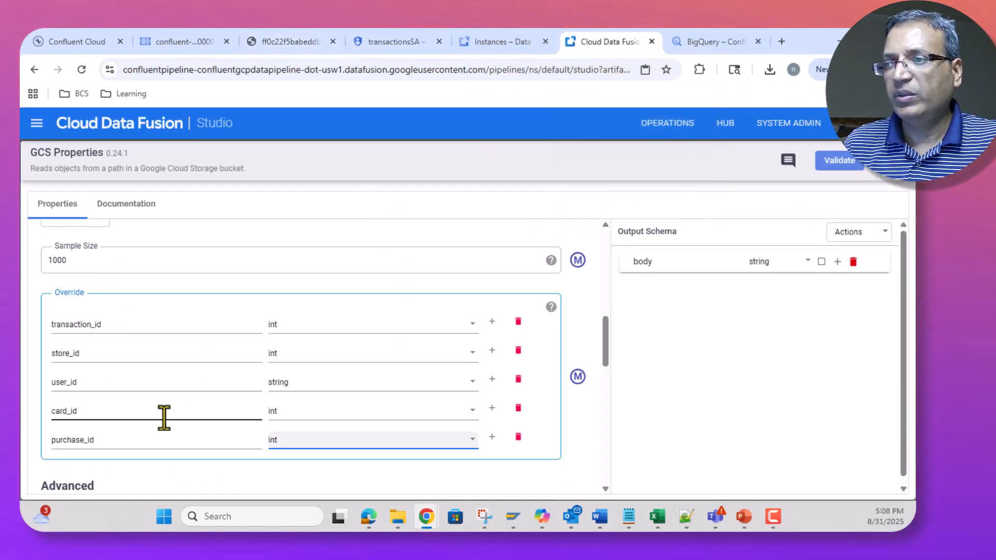
Set the GCS source's regex path filter to .*\.json.
scroll(318, 368, down, 3)
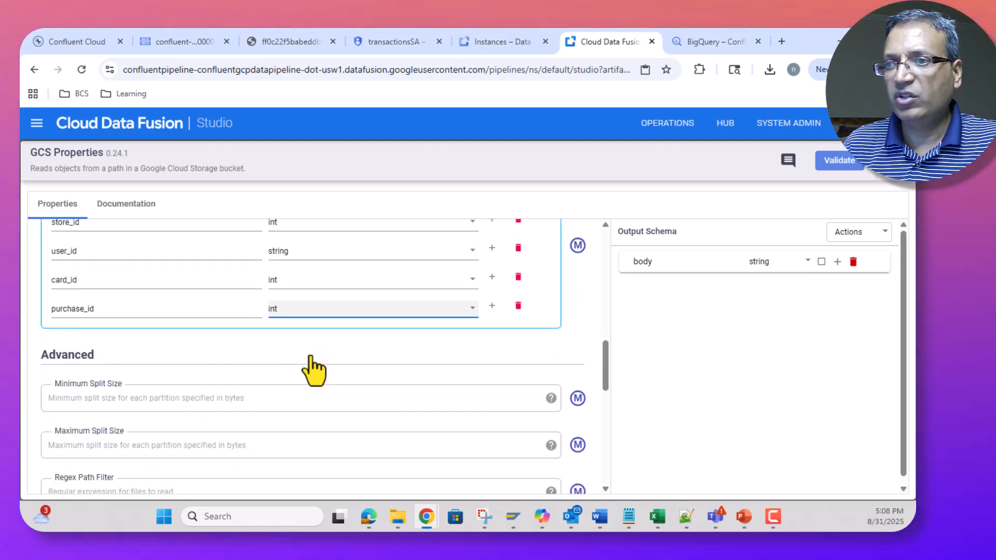
scroll(314, 370, down, 1)
click(162, 425)
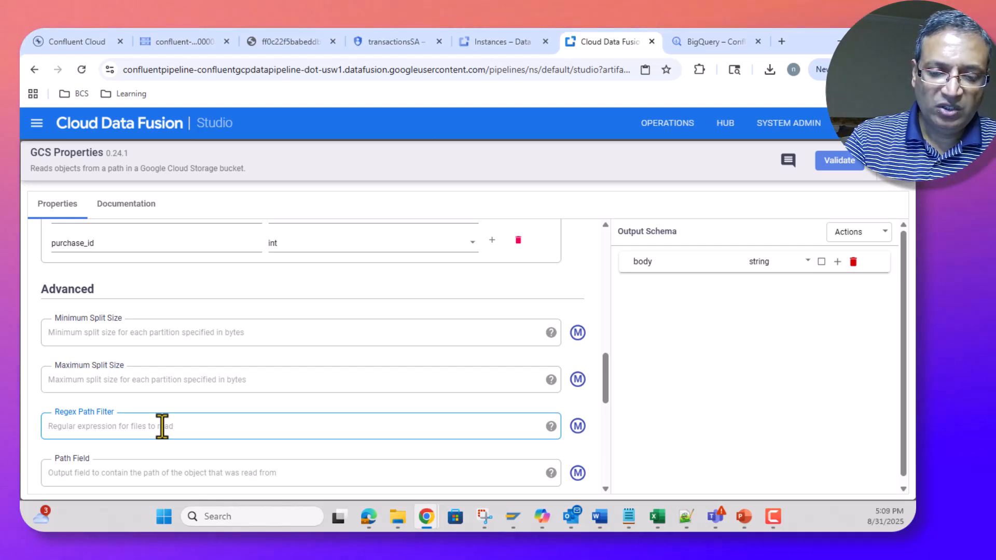
text(.*)
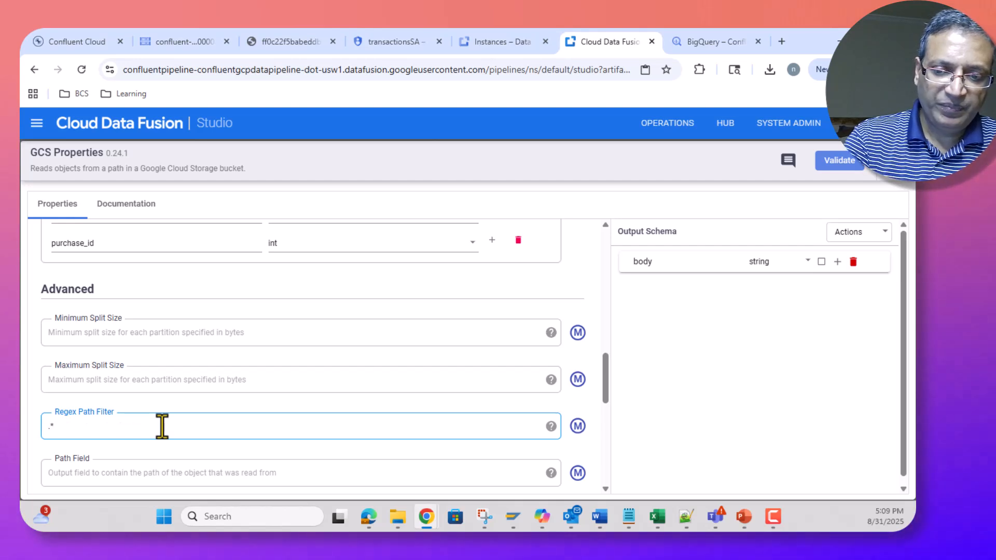
text(\.json)
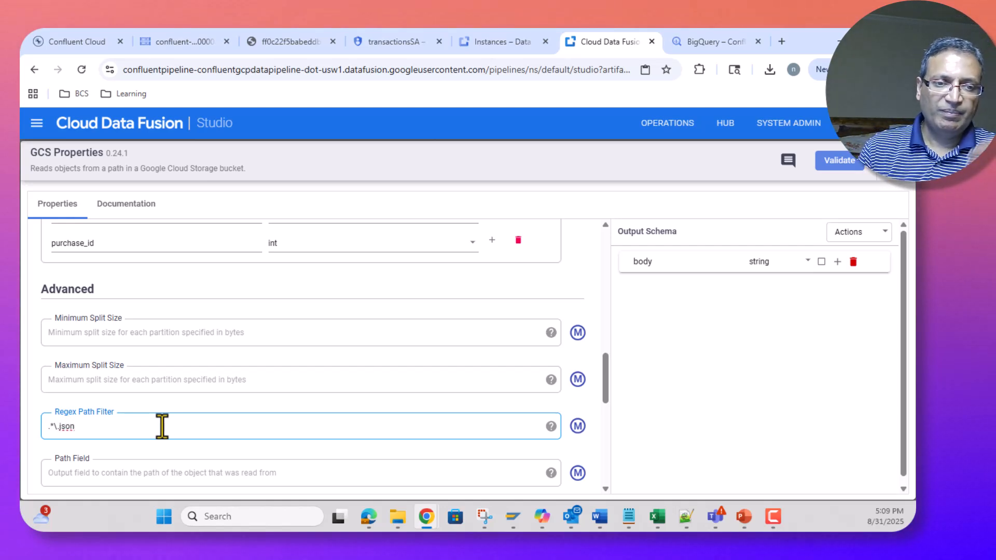
Set the GCS source to read files recursively.
scroll(169, 388, down, 3)
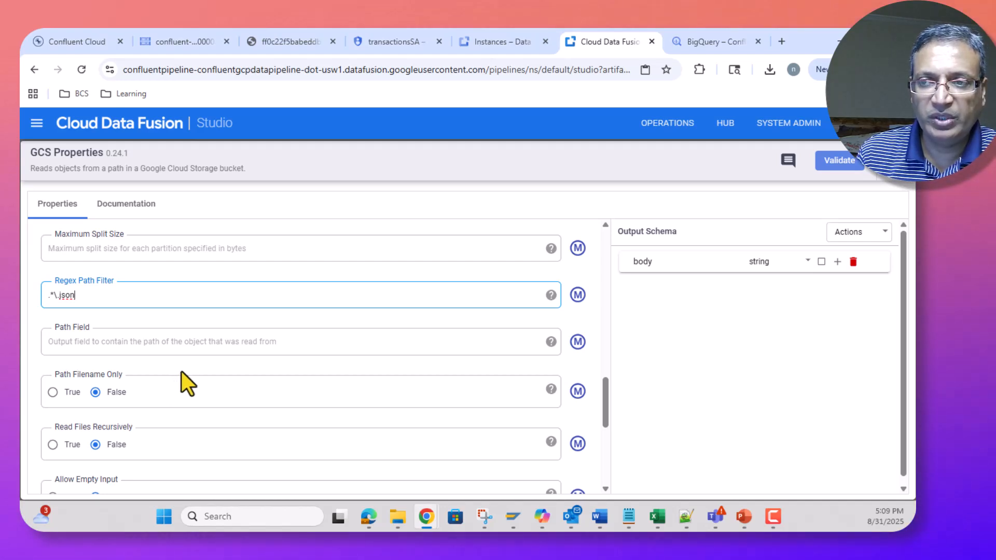
scroll(181, 371, down, 1)
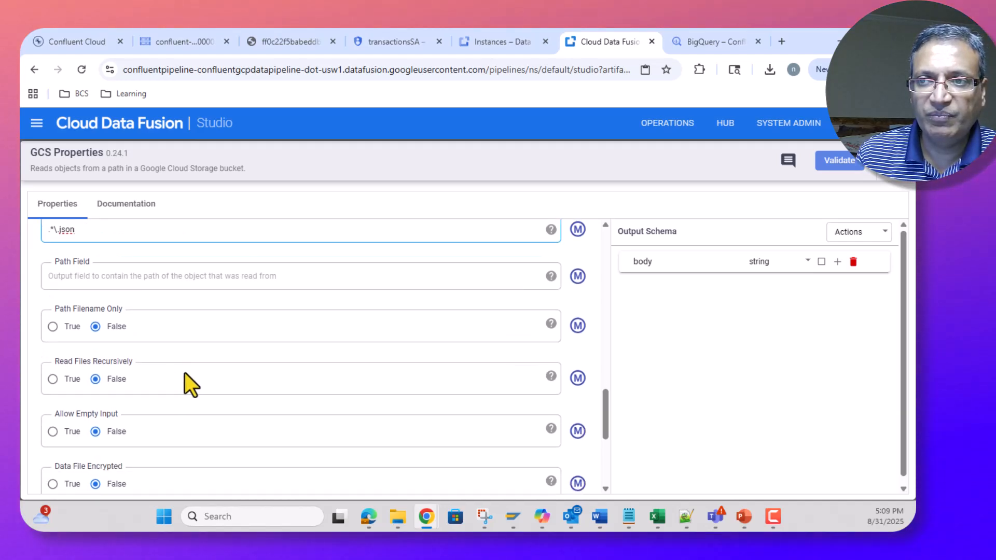
click(69, 379)
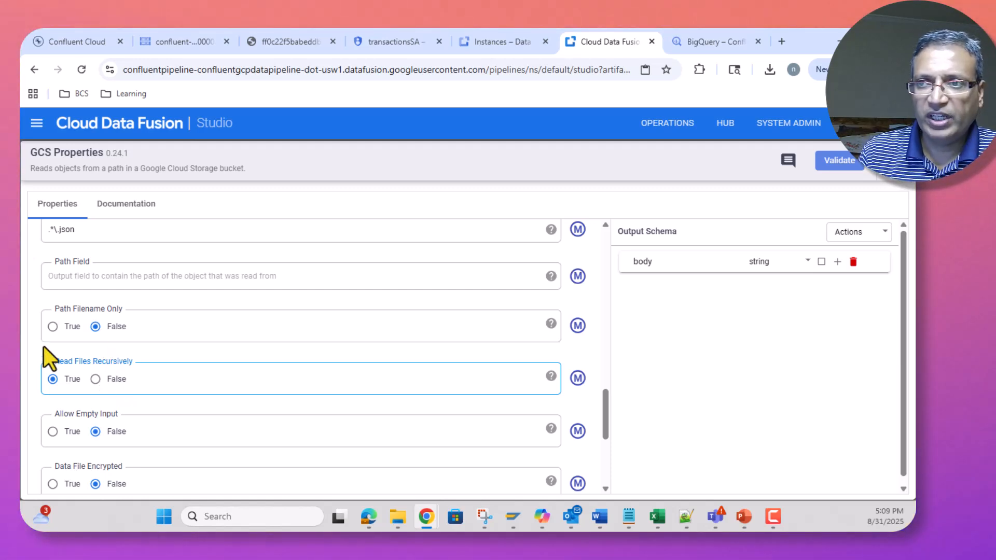
Review the GCS source's path, format, field overrides and path filter, and close its properties.
scroll(222, 345, up, 6)
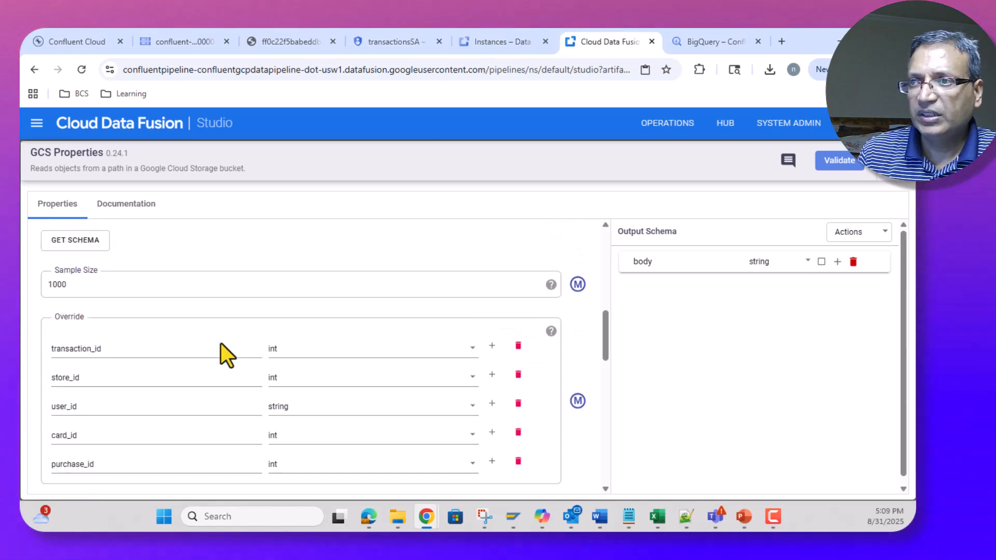
scroll(221, 343, up, 2)
scroll(221, 343, down, 3)
scroll(221, 343, up, 3)
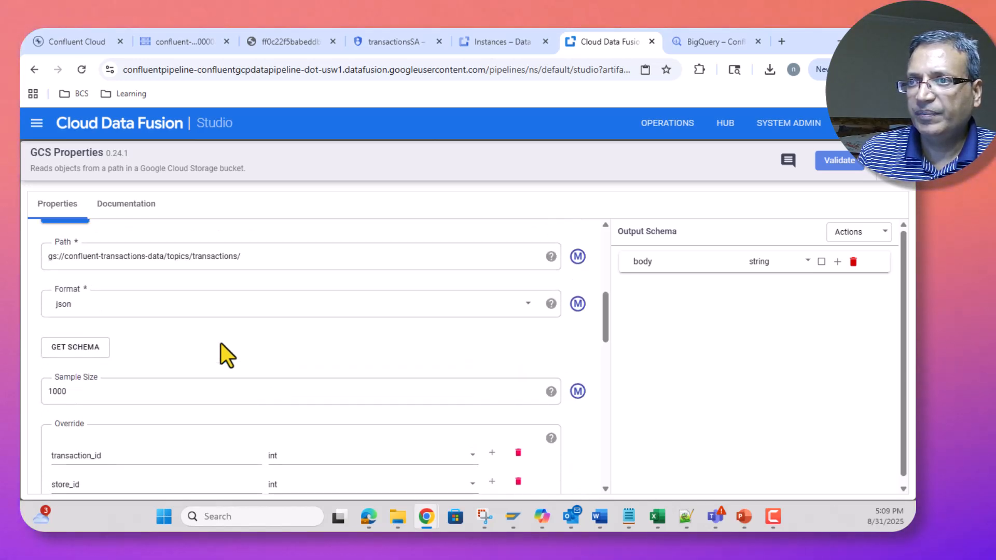
scroll(221, 343, down, 6)
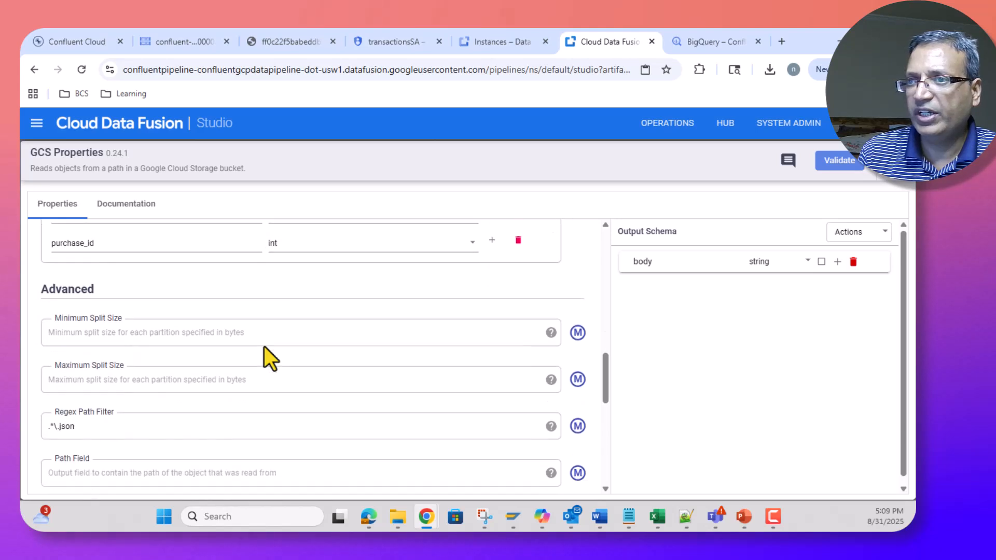
scroll(263, 346, up, 3)
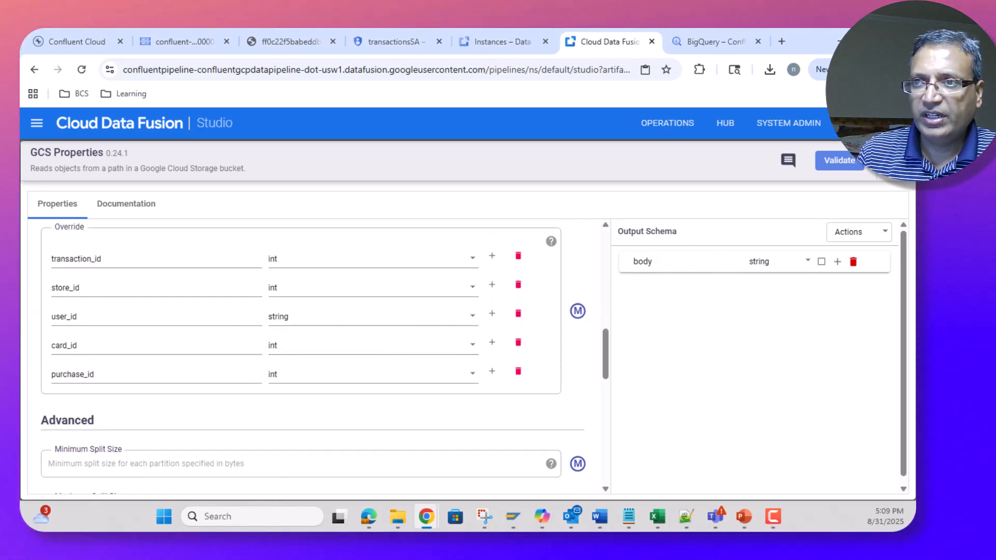
drag(103, 260, 22, 257)
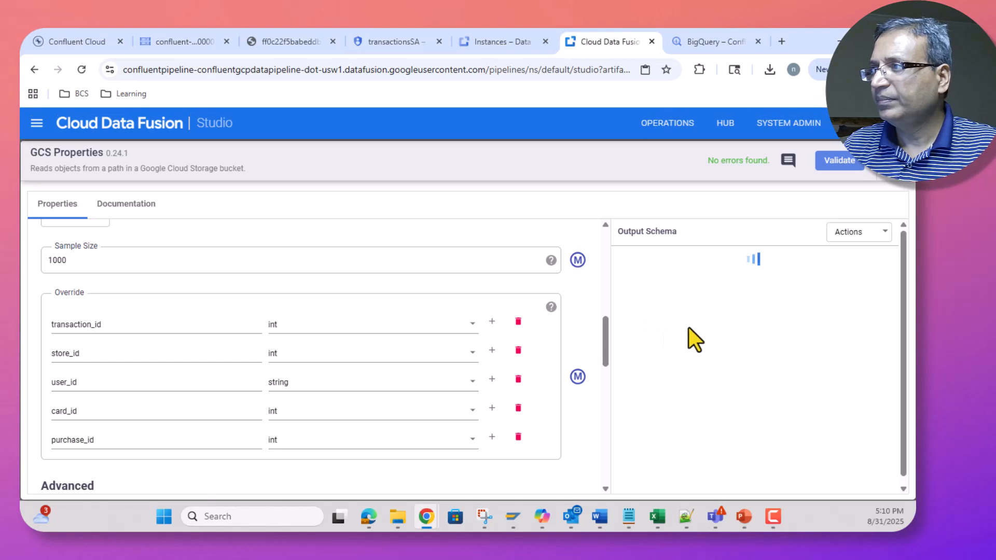
click(889, 176)
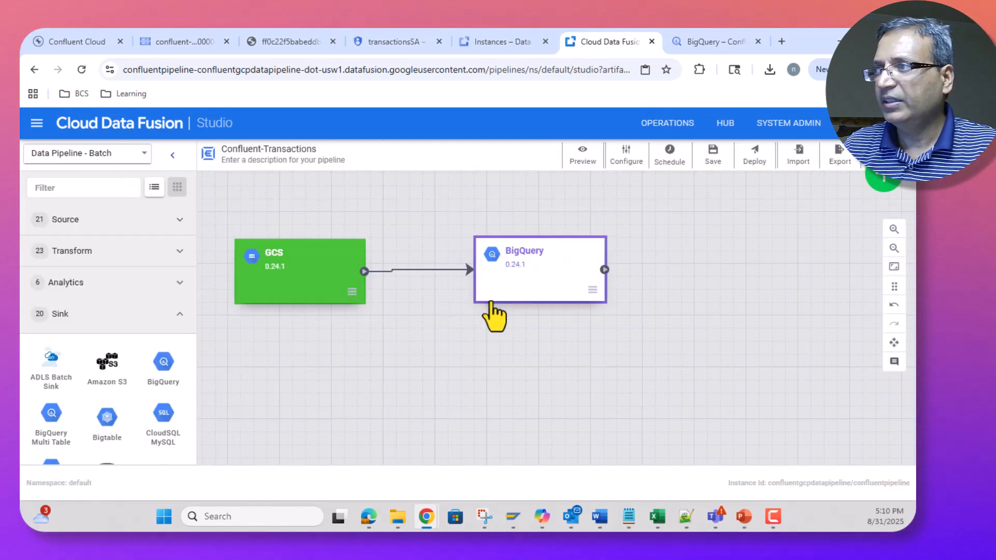
Open the BigQuery sink's properties and examine its input schema, dataset, table, operation and truncate settings.
click(526, 268)
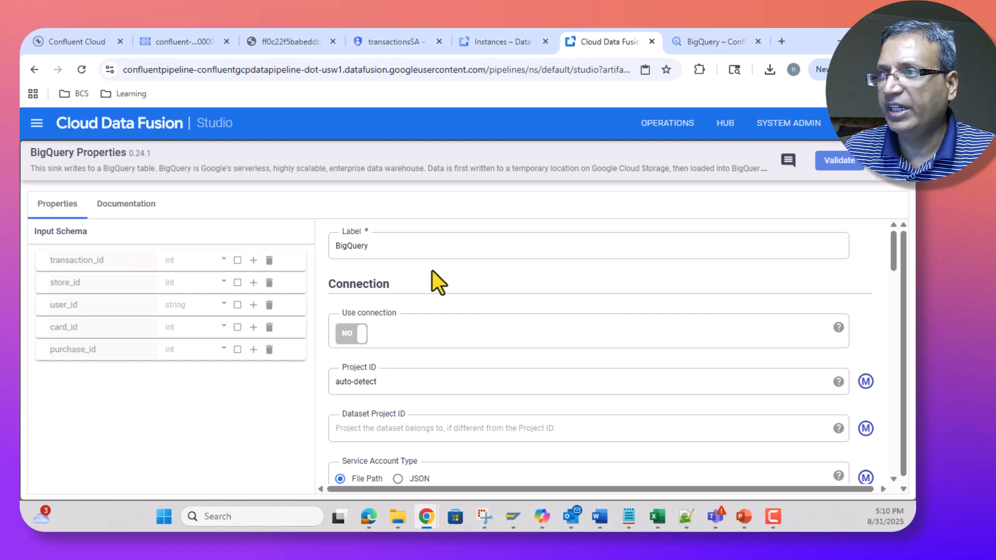
scroll(431, 266, down, 2)
scroll(431, 284, down, 3)
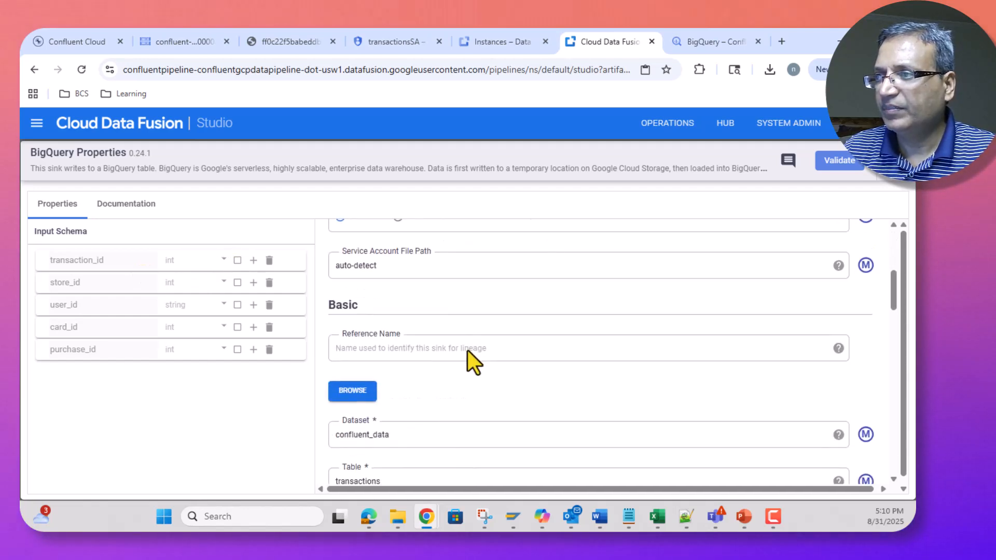
scroll(495, 358, down, 2)
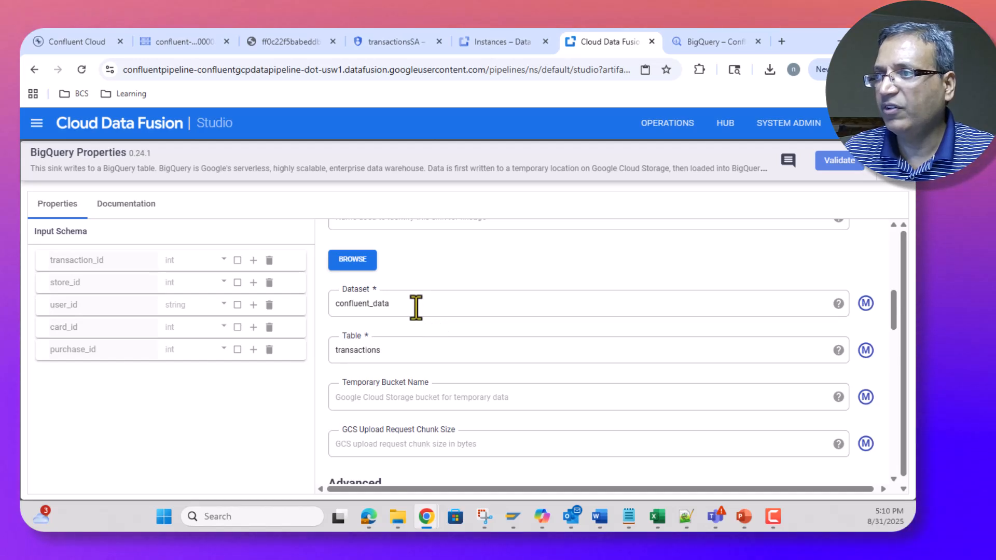
scroll(482, 378, down, 5)
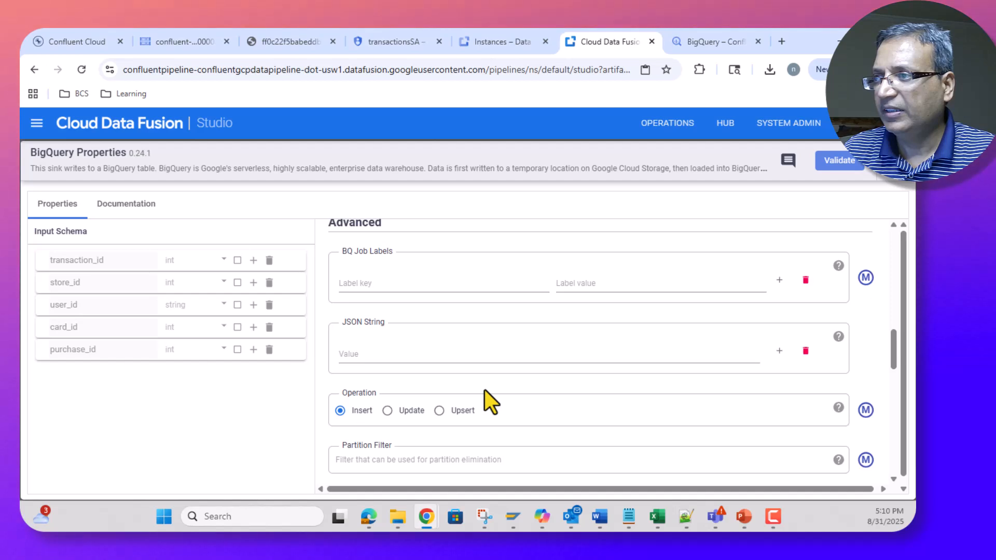
scroll(484, 390, down, 1)
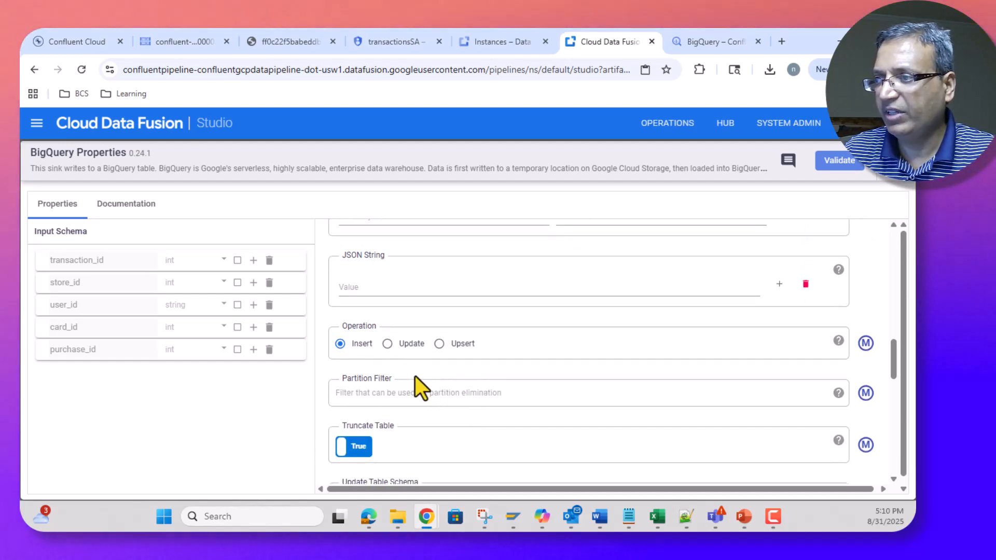
Set the types of card_id and purchase_id to int in the BigQuery sink's output schema.
scroll(415, 376, down, 3)
scroll(449, 391, down, 8)
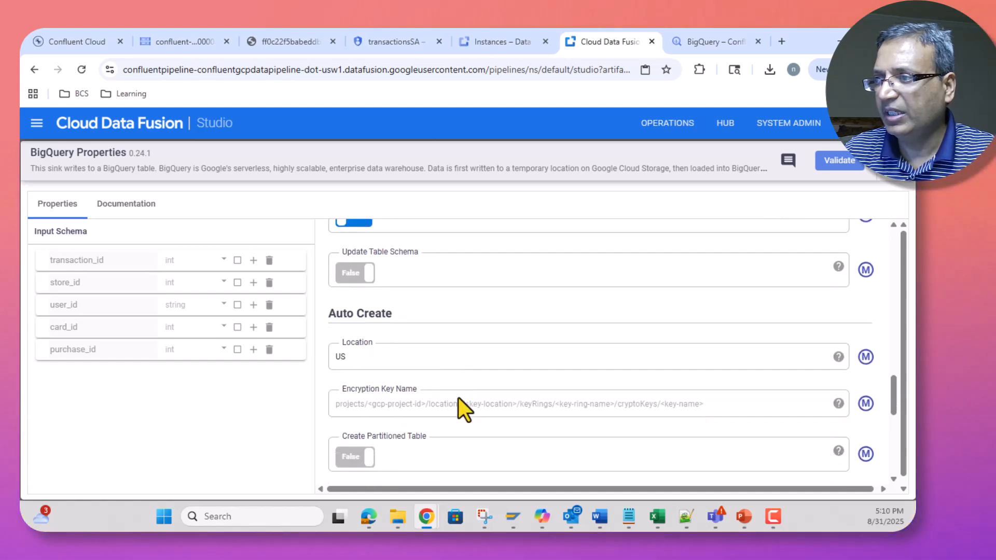
scroll(521, 420, down, 3)
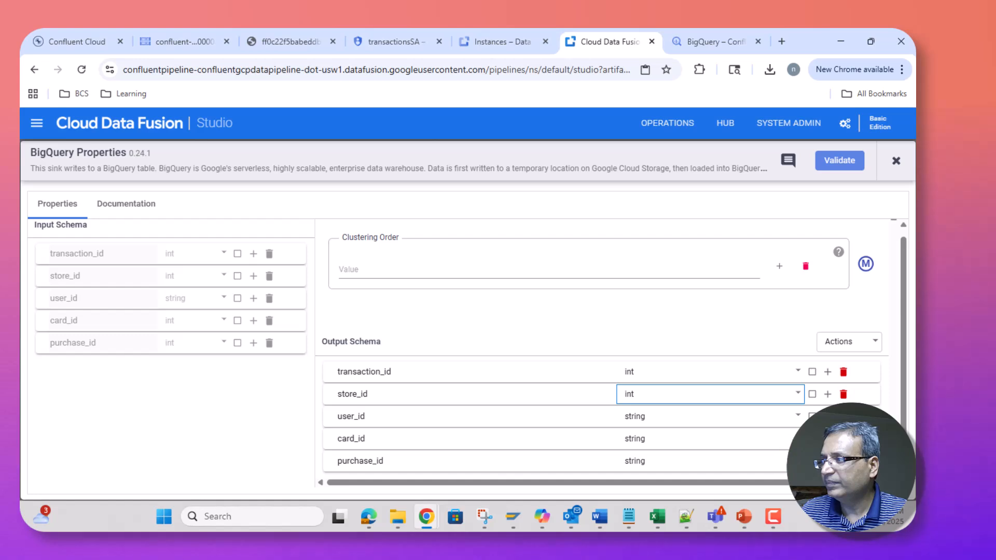
click(726, 438)
click(643, 262)
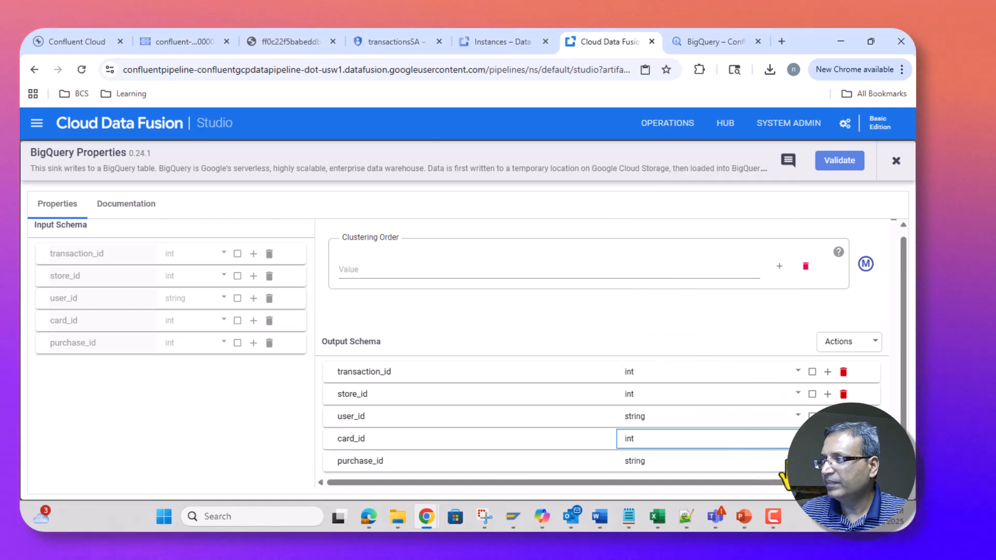
click(780, 463)
click(648, 287)
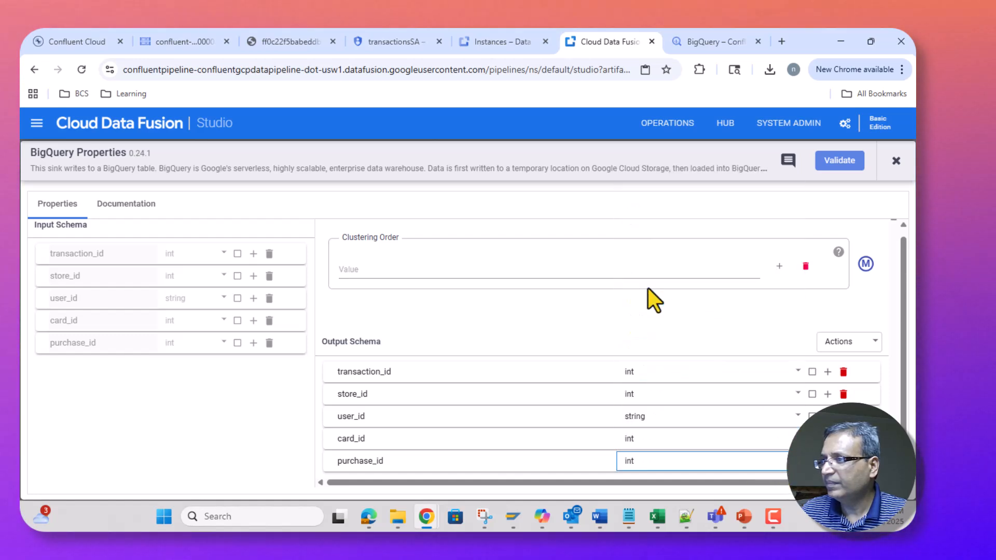
click(392, 330)
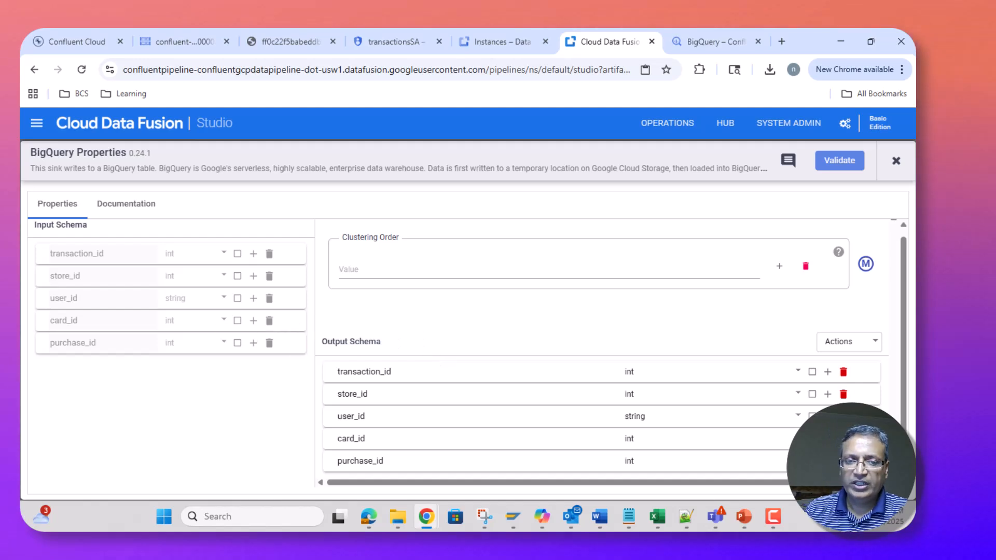
Validate the BigQuery sink's configuration and close its properties.
scroll(502, 262, up, 10)
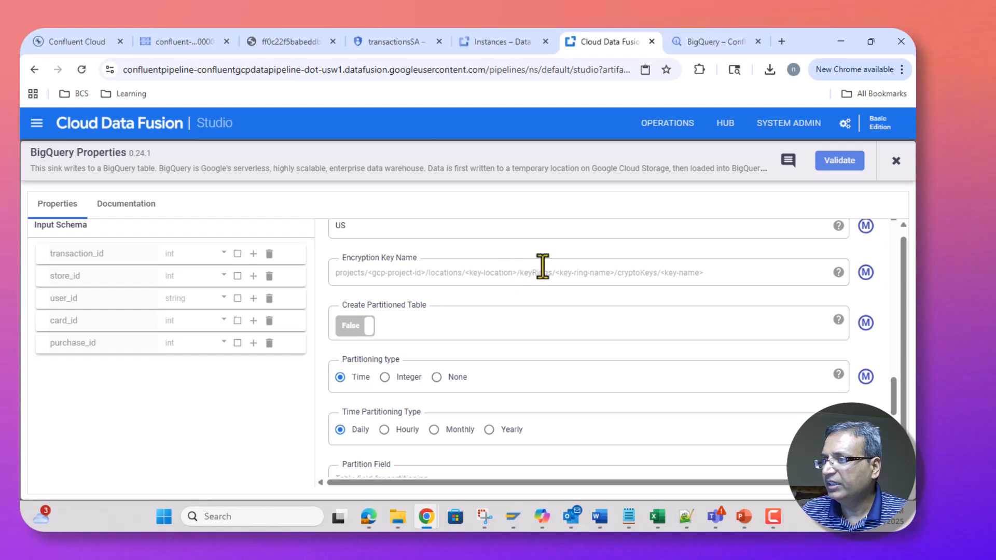
scroll(563, 269, up, 15)
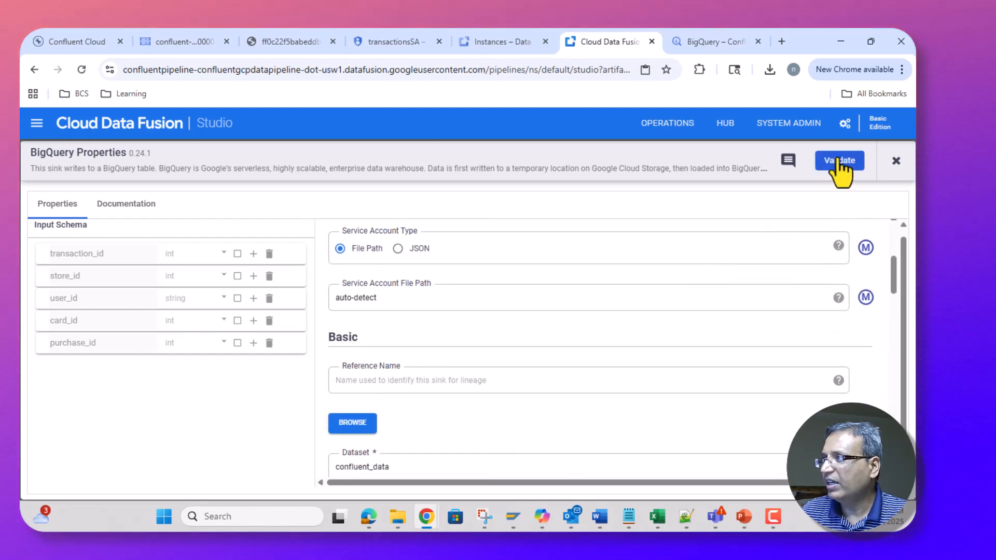
click(839, 165)
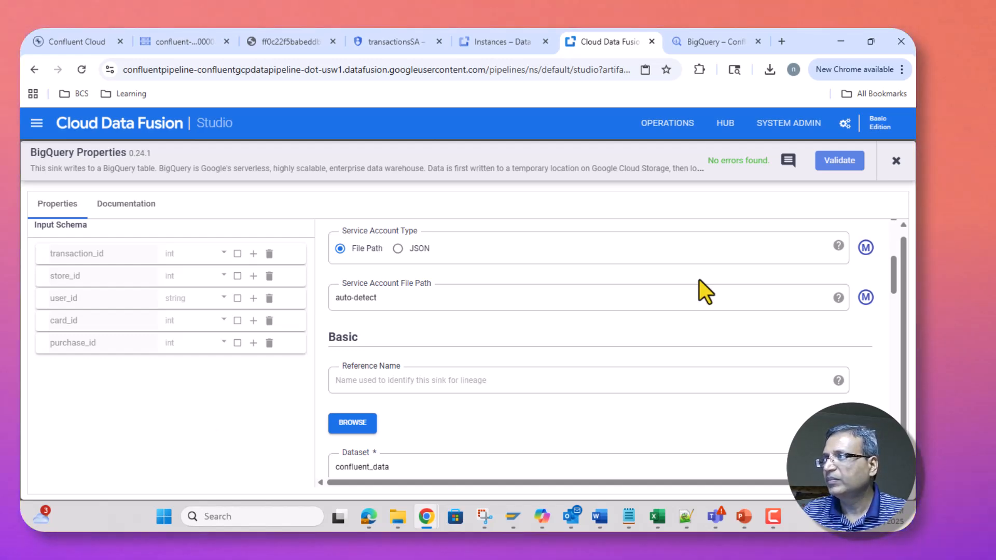
click(881, 174)
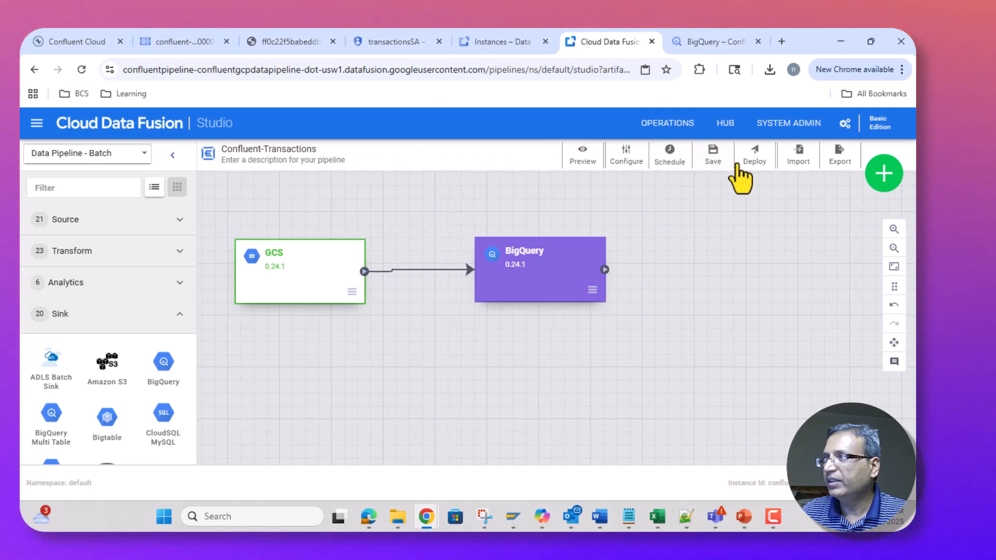
Save and deploy the Confluent-Transactions pipeline, and start a run of it.
click(716, 165)
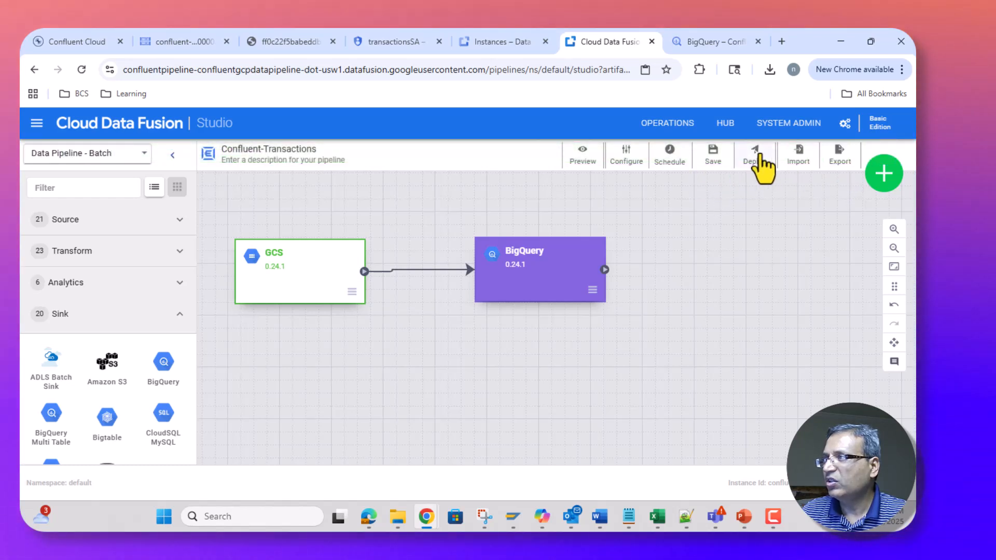
click(757, 158)
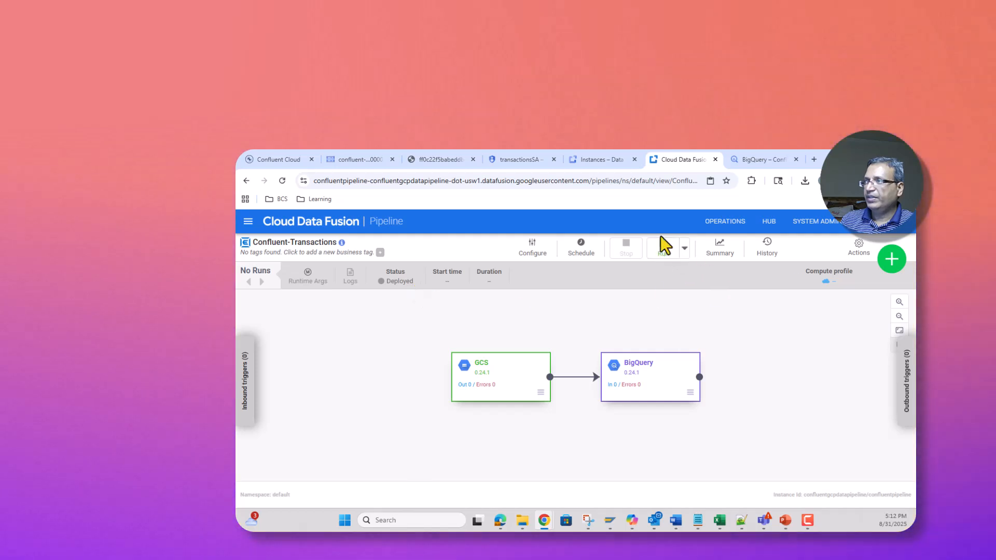
click(661, 253)
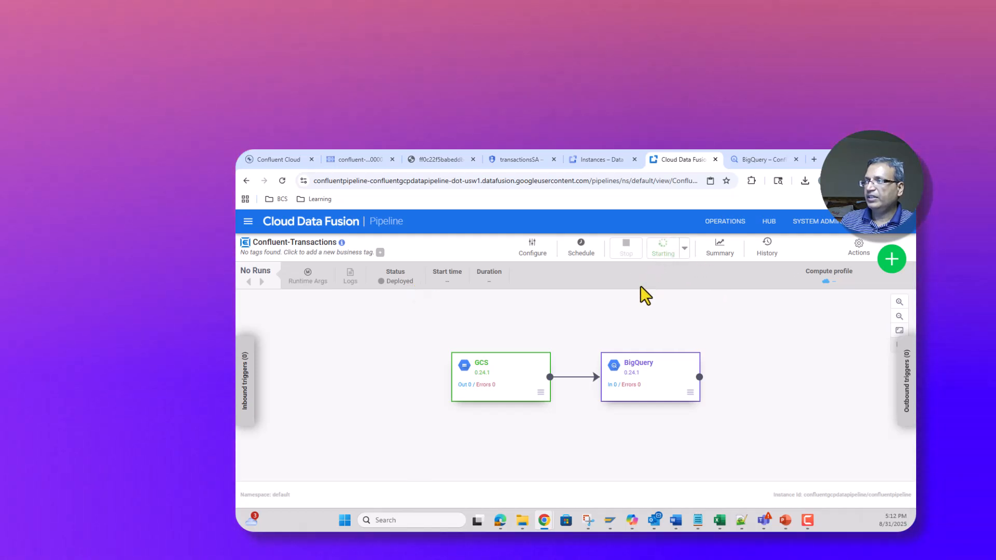
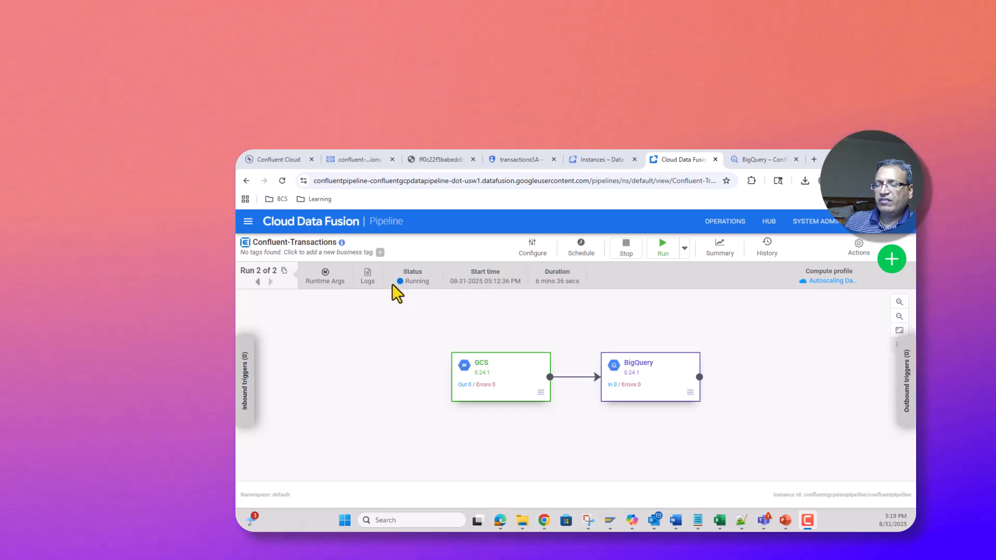
Check the Confluent-Transactions run through its logs, run summary, entry in the deployed pipelines list and status.
click(368, 281)
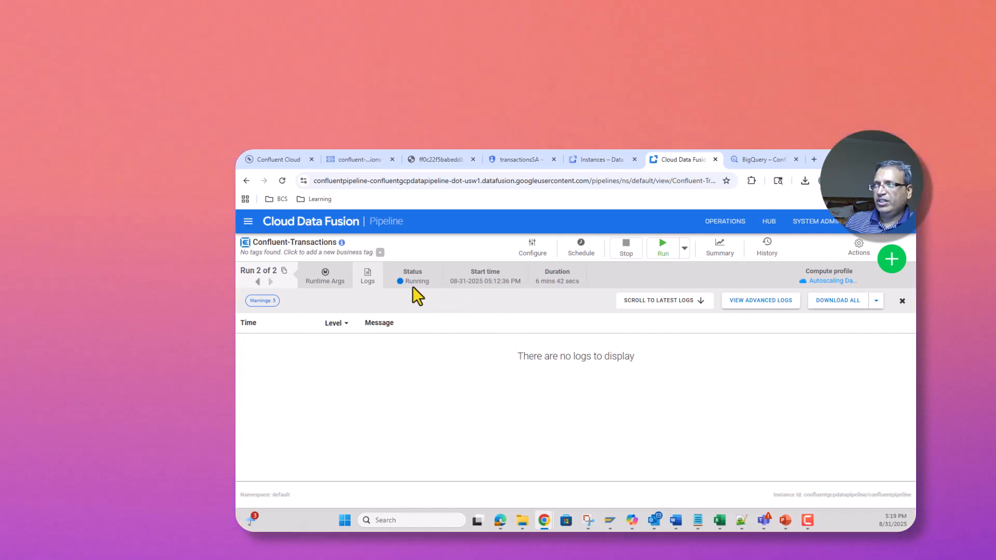
click(719, 248)
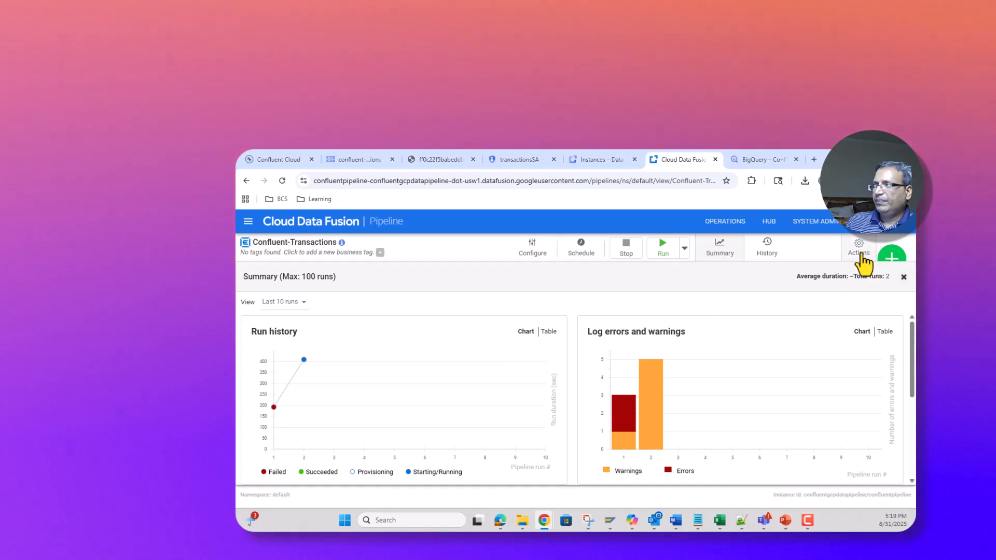
click(249, 222)
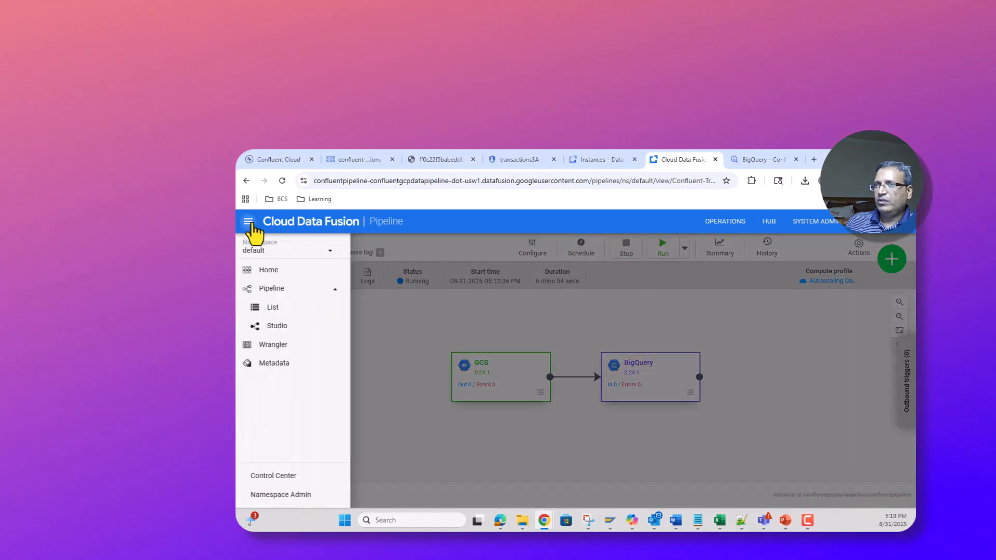
click(278, 310)
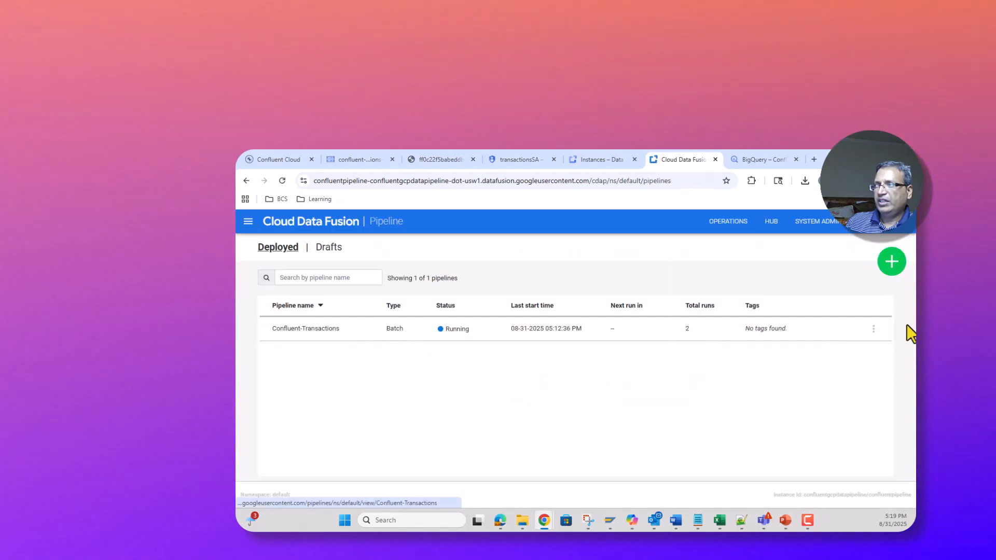
click(873, 328)
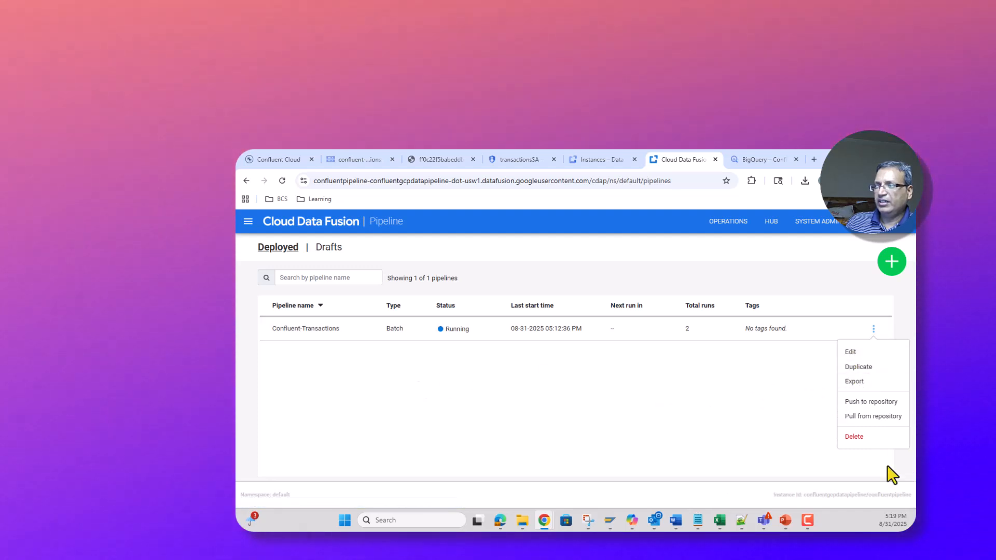
click(334, 331)
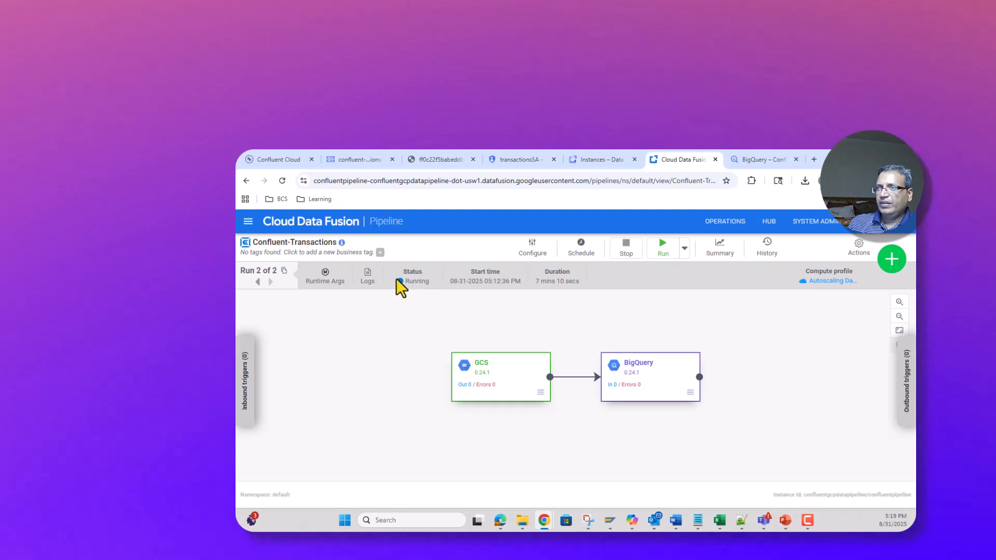
click(368, 280)
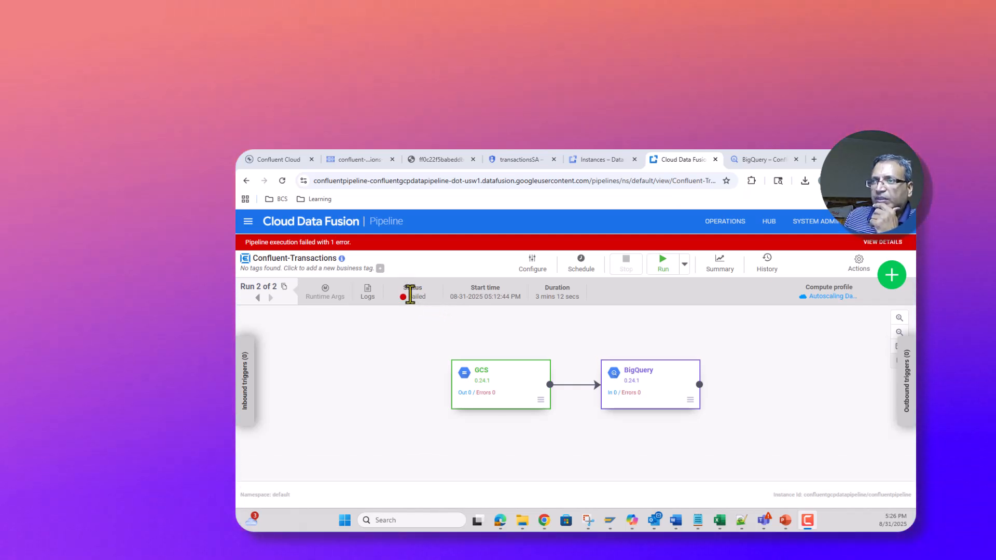
Switch to BigQuery, view the transactions query results as a visualization, and open them in Looker Studio.
click(774, 161)
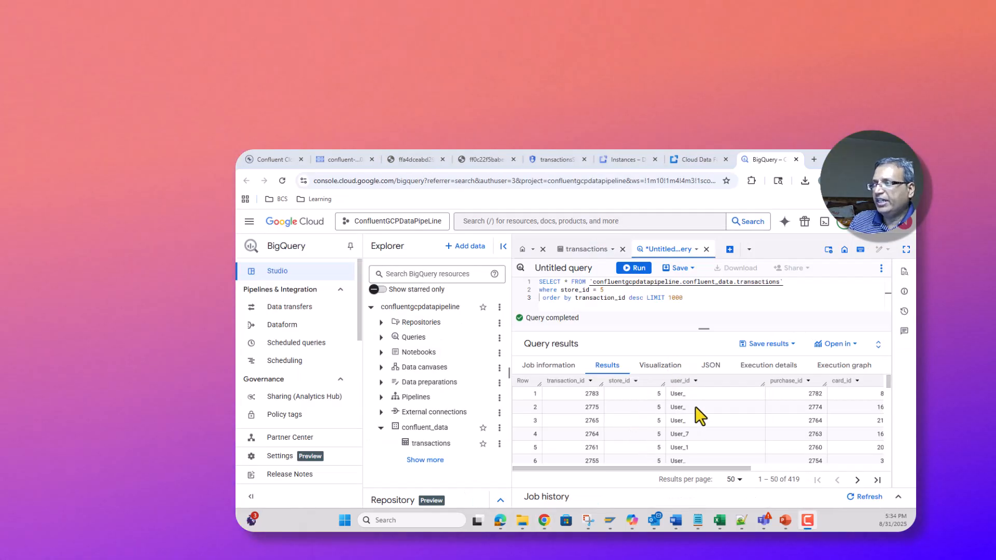
click(660, 366)
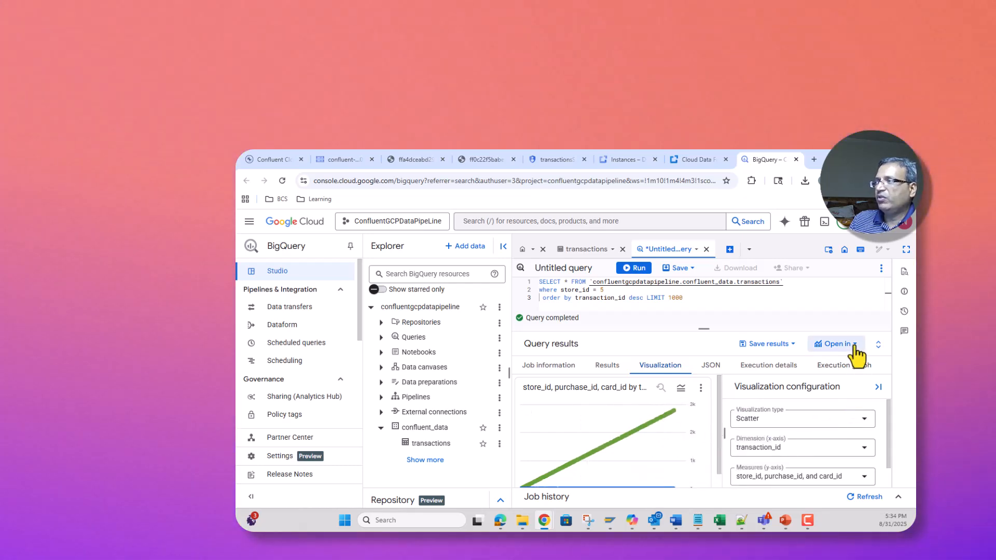
click(853, 345)
click(681, 395)
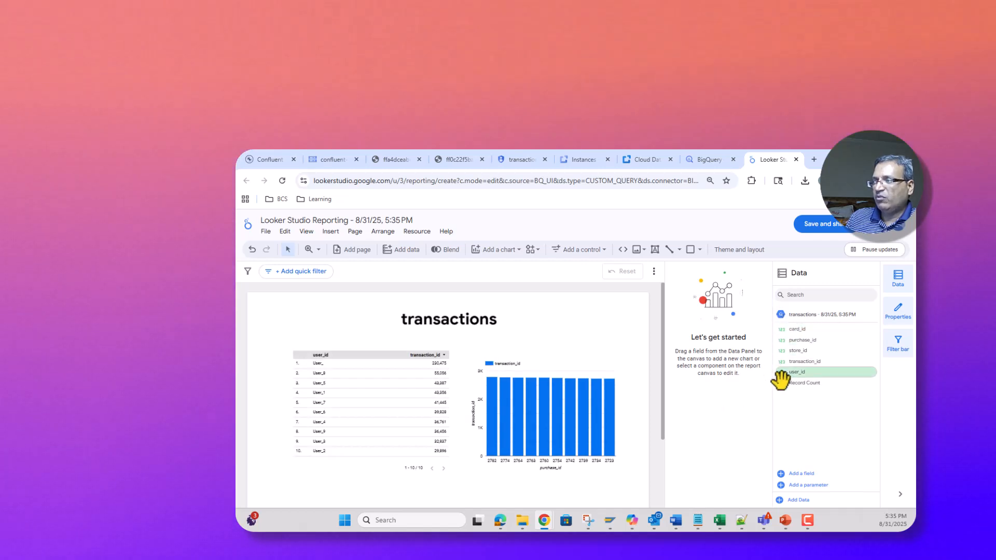
Add the BigQuery table transactions from the confluent_data dataset in project ConfluentGCPDataPipeLine as a data source to the report.
click(792, 501)
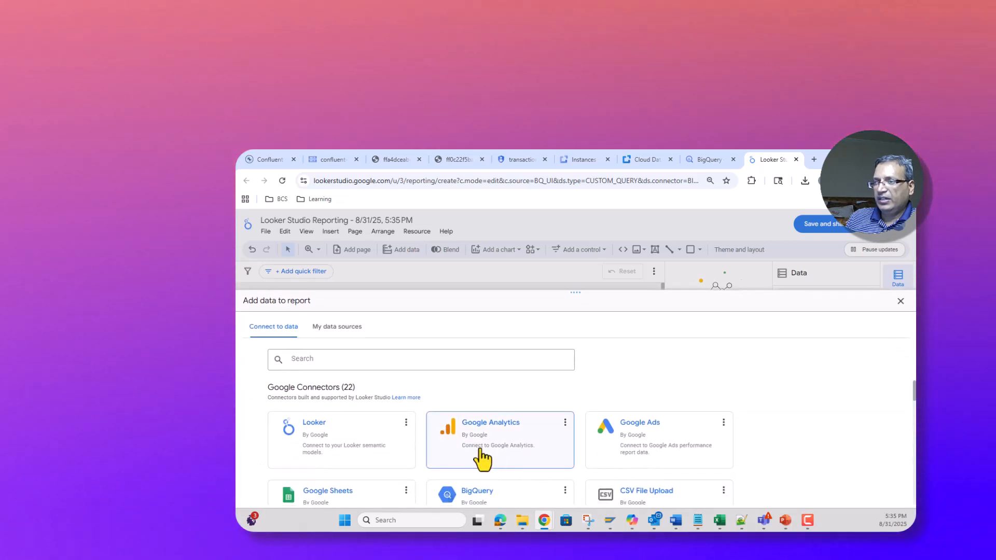
scroll(533, 491, down, 1)
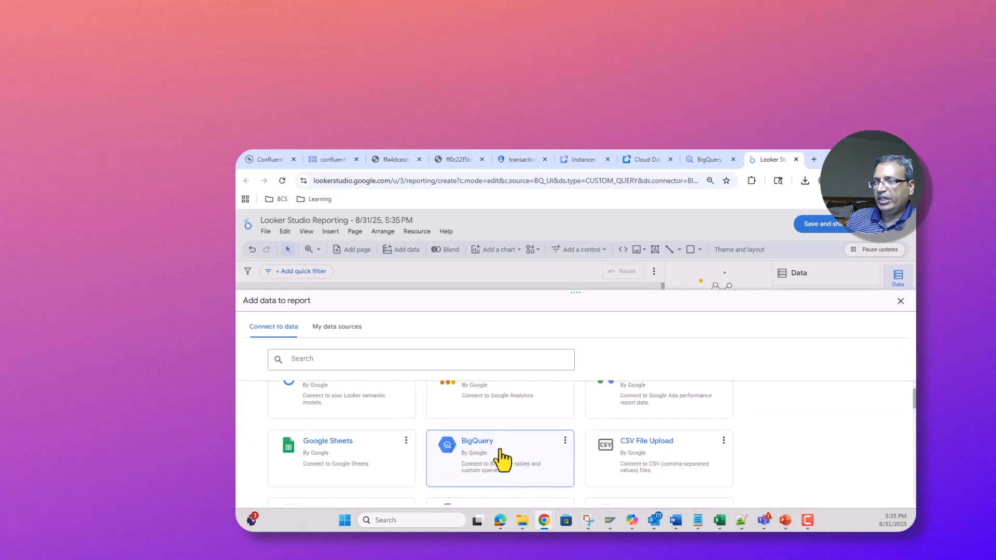
click(499, 452)
scroll(488, 421, down, 1)
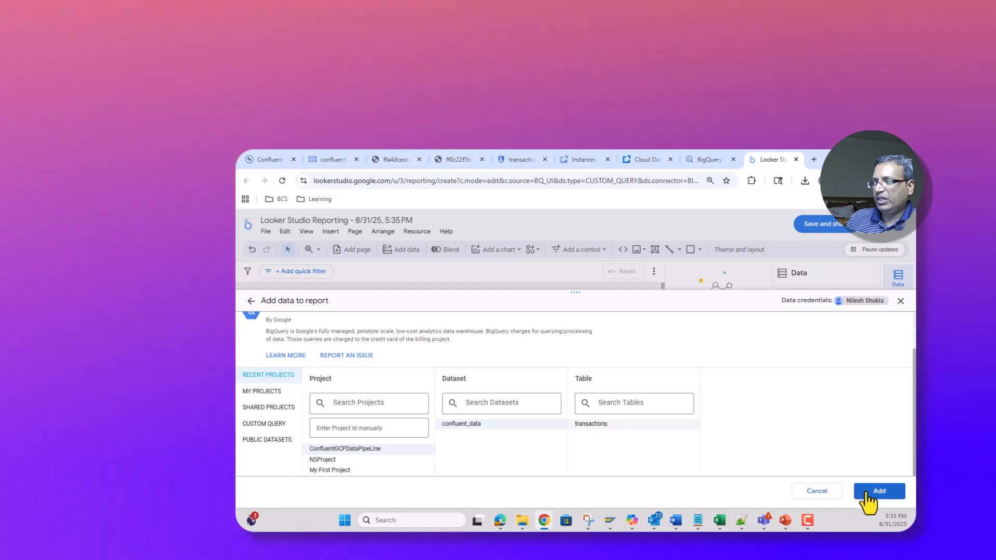
click(861, 492)
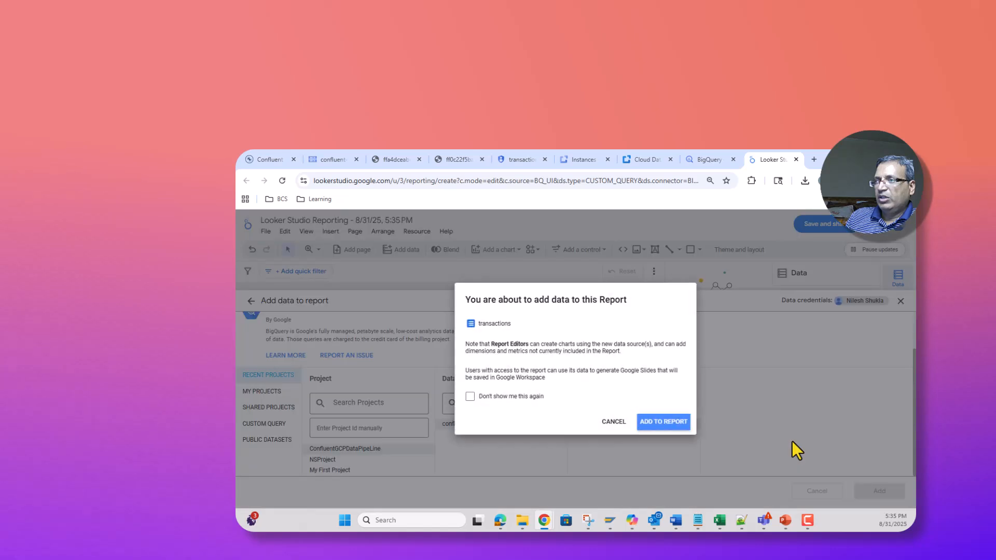
click(677, 423)
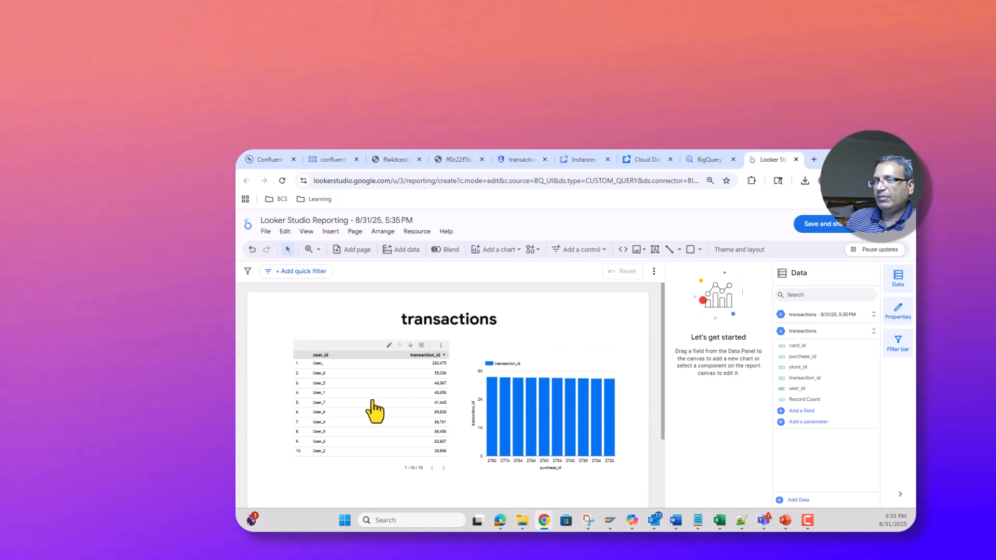
Change the report table's data source to the full transactions table.
click(373, 403)
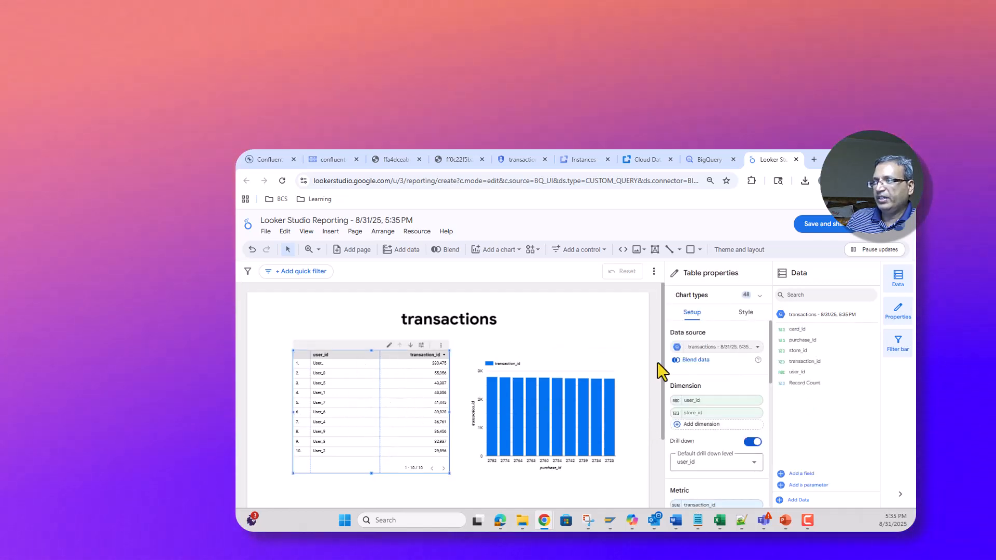
click(757, 348)
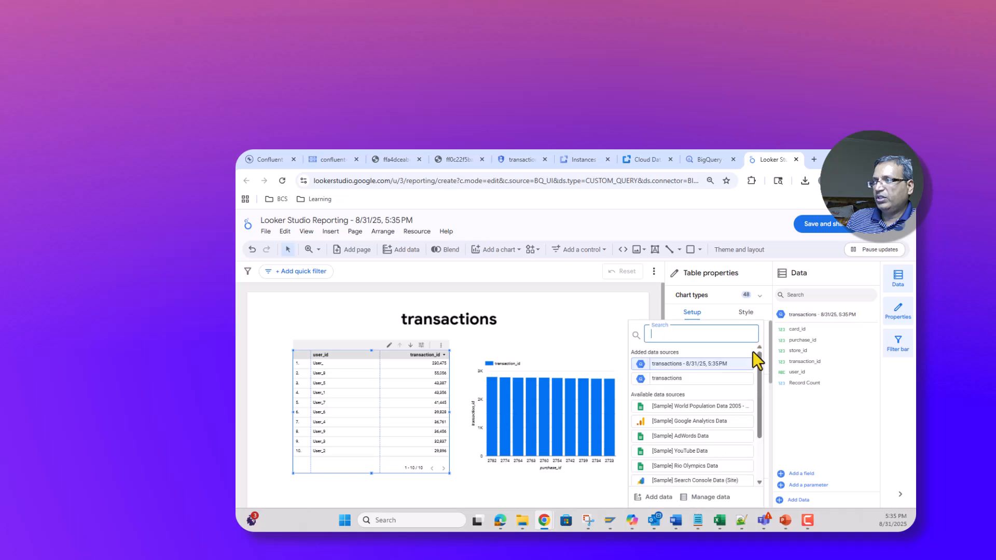
click(654, 379)
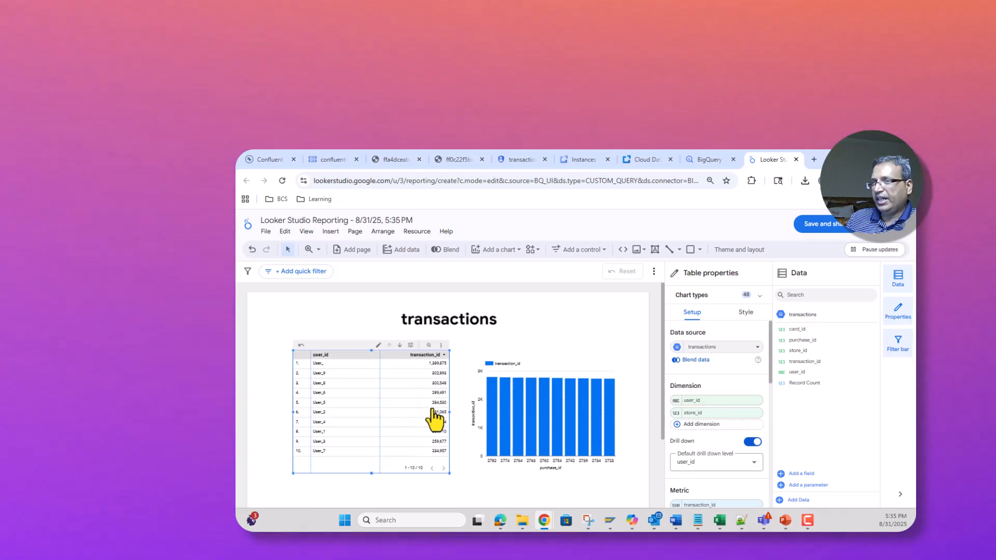
Remove the user_id dimension from the report table and replace its transaction_id metric with Record Count.
click(755, 400)
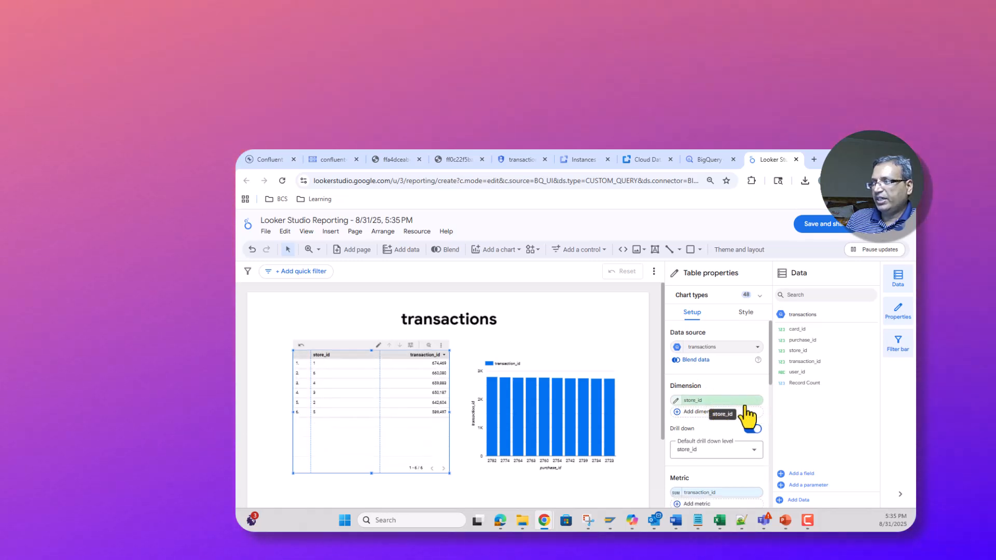
scroll(752, 426, down, 2)
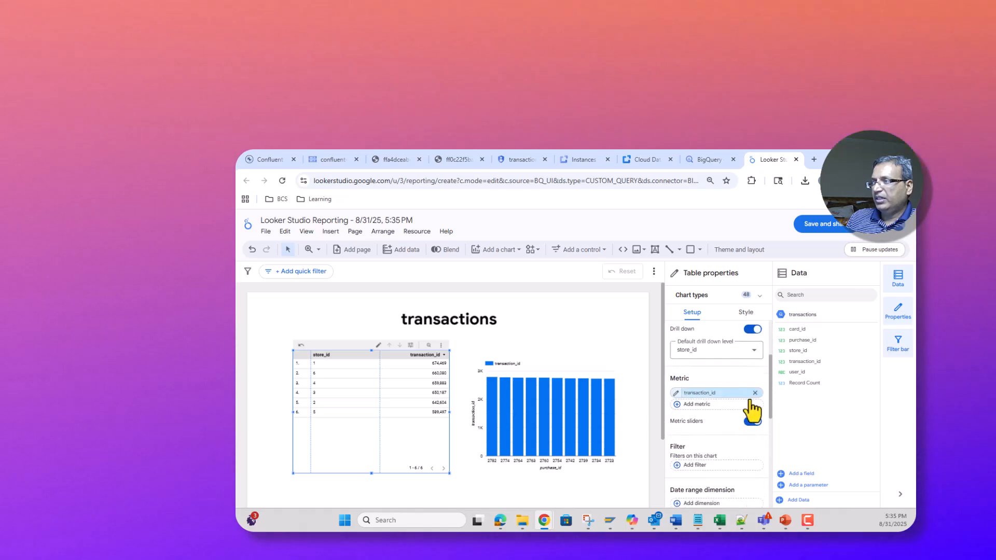
click(700, 398)
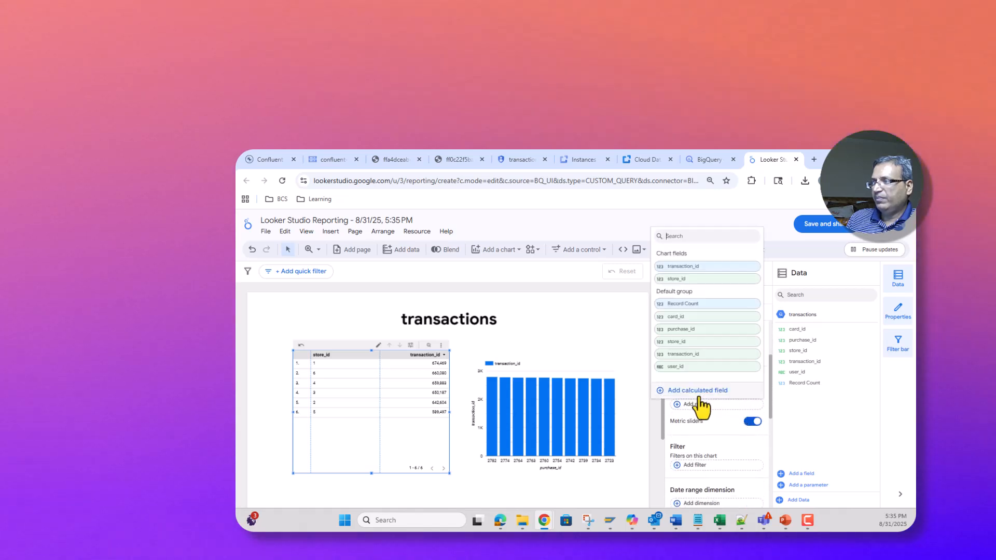
click(696, 306)
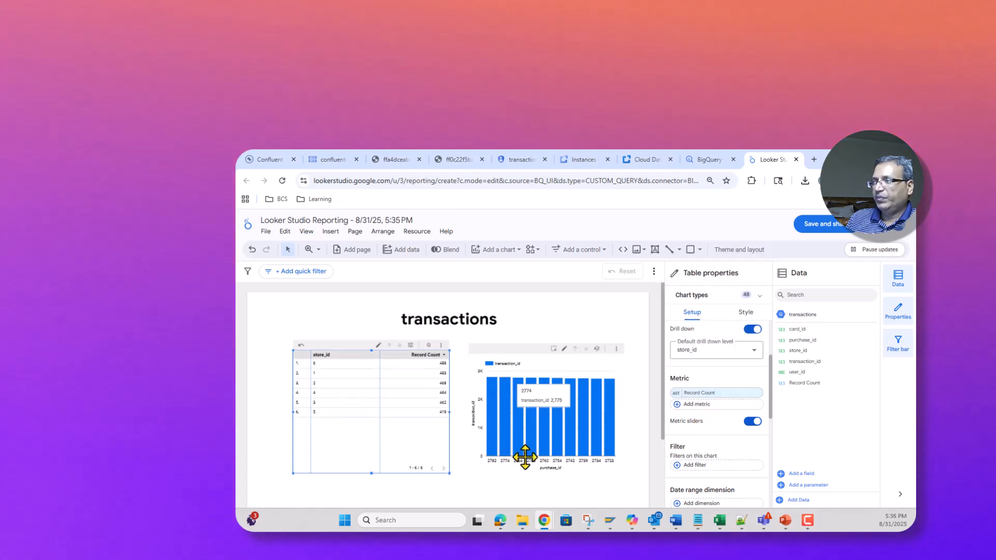
Limit the report table to the Top N rows with a value of 10 instead of pagination.
scroll(731, 449, down, 3)
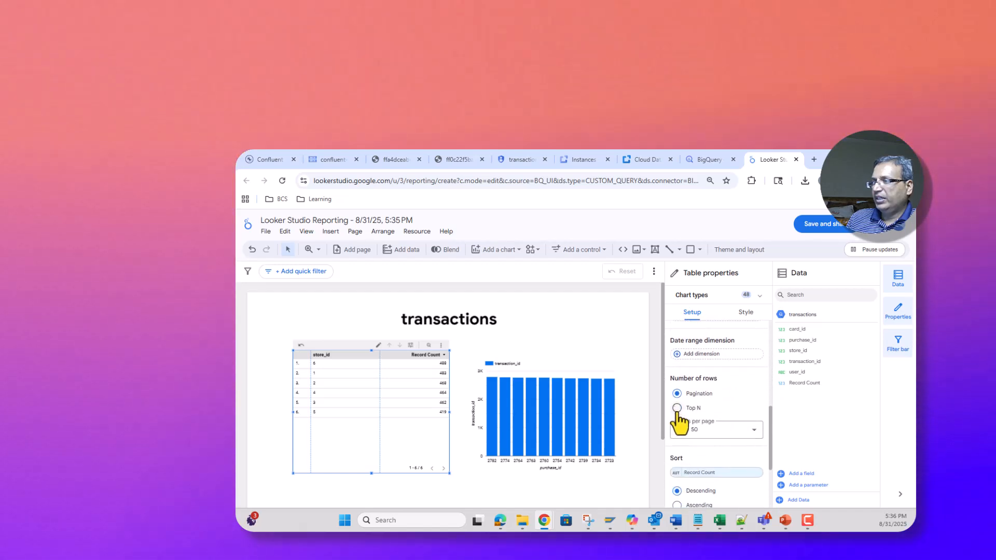
click(676, 407)
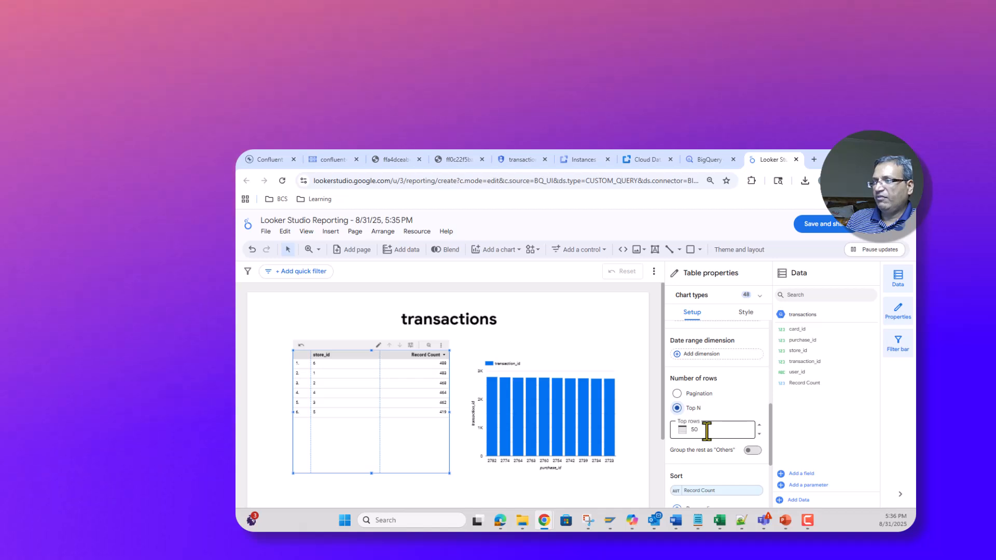
click(671, 429)
text(1)
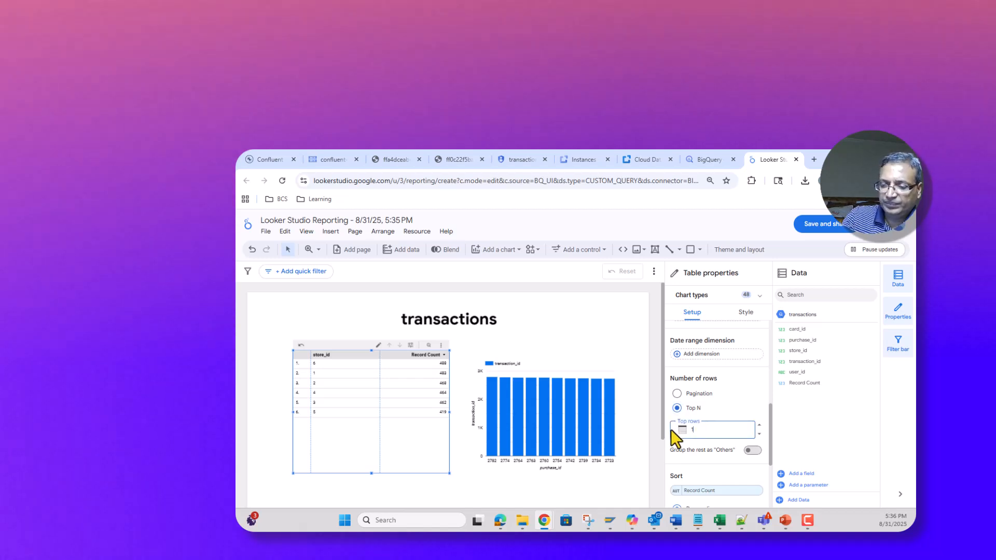
text(0)
key(Return)
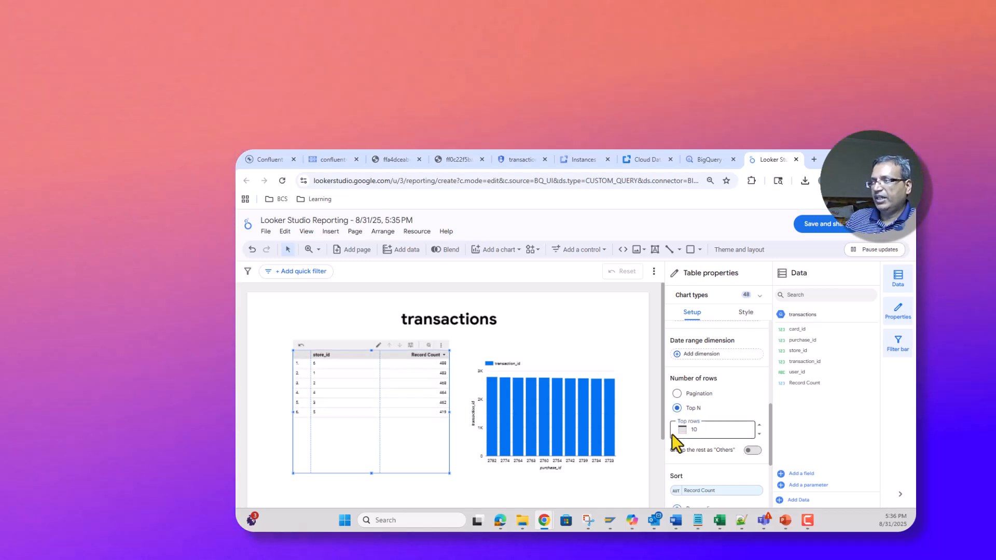
Review the report table's sort and style settings, and examine its record counts per store_id.
scroll(708, 440, down, 1)
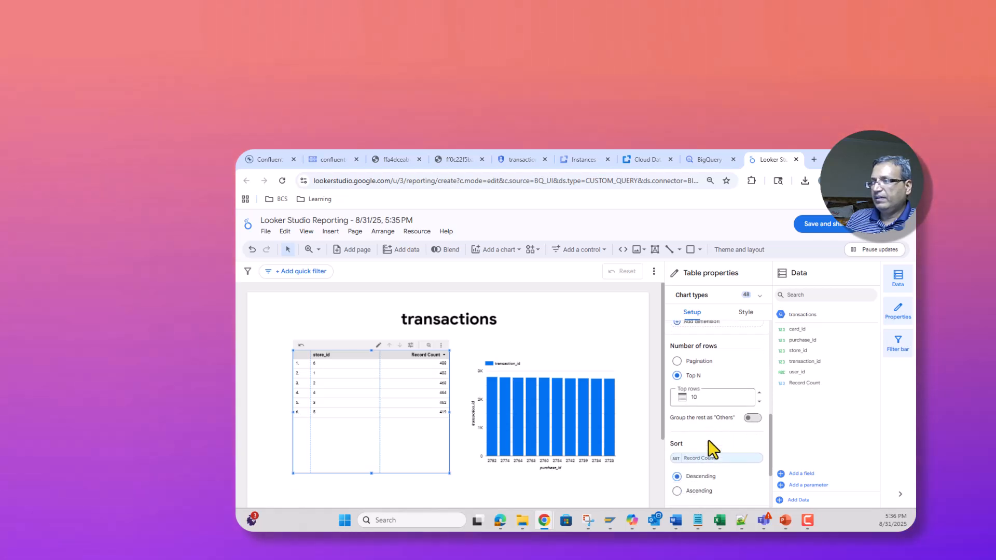
scroll(708, 440, down, 3)
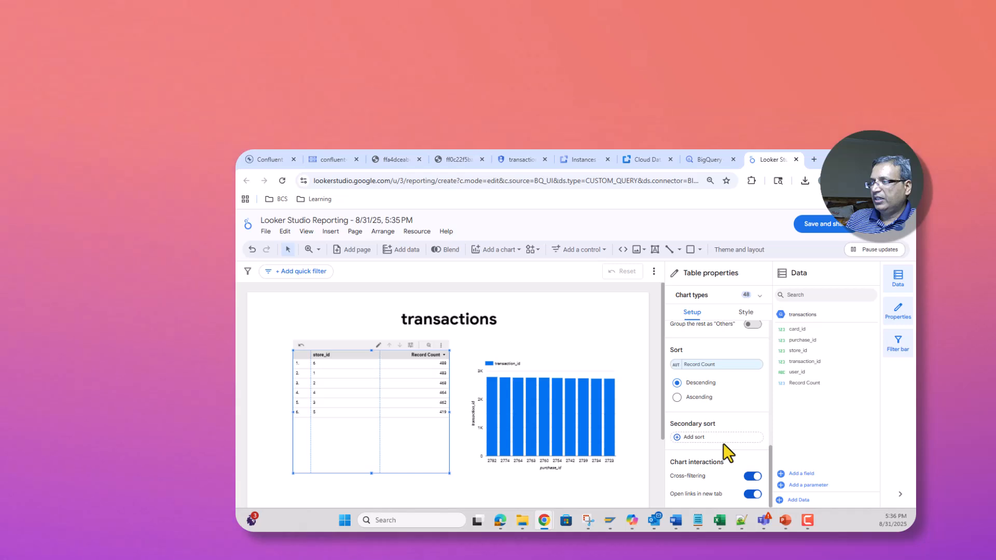
scroll(723, 443, up, 5)
click(750, 312)
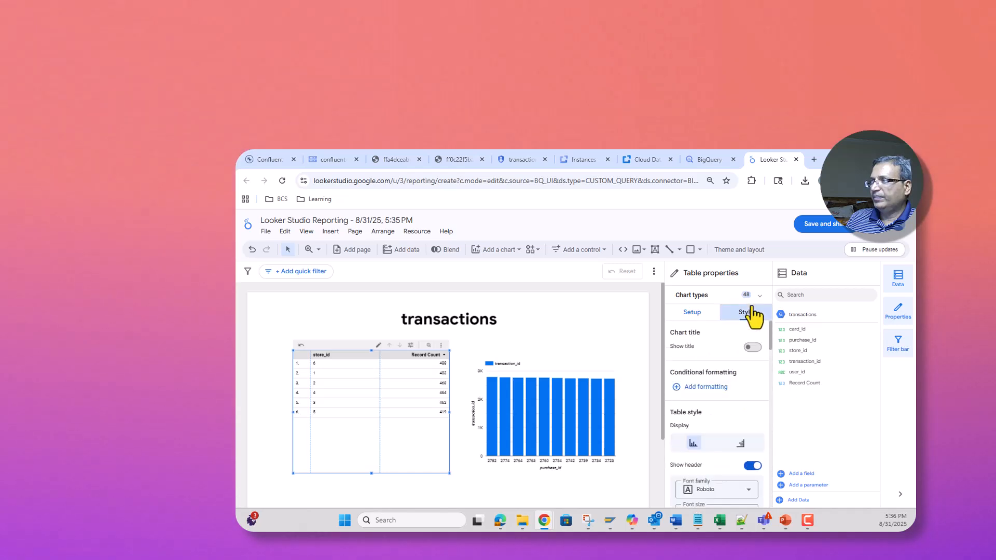
scroll(741, 393, down, 5)
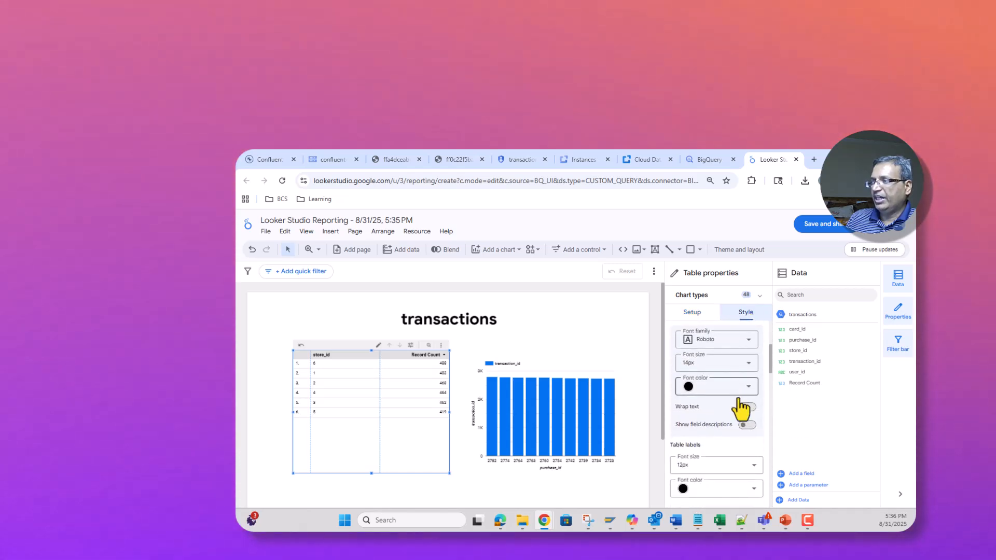
scroll(736, 403, down, 10)
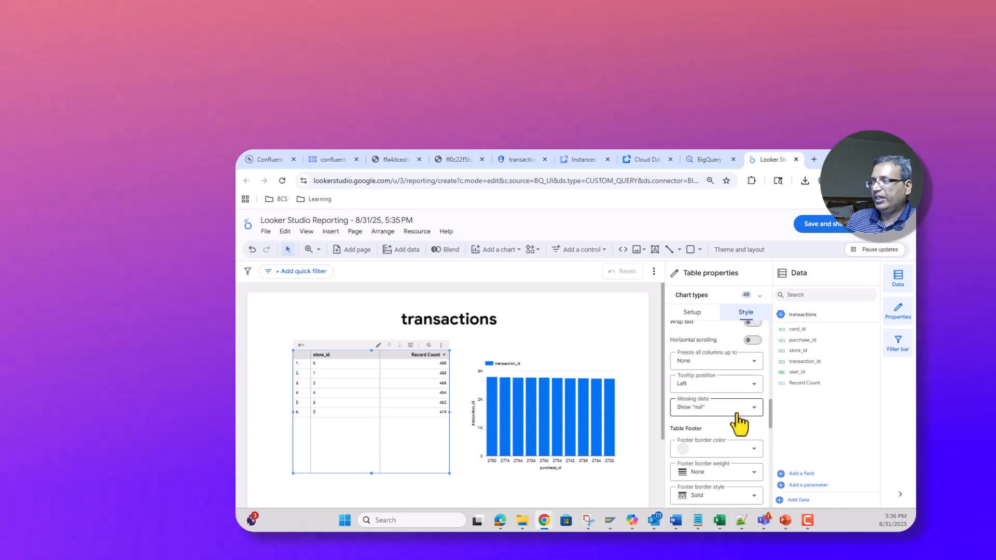
scroll(739, 426, down, 10)
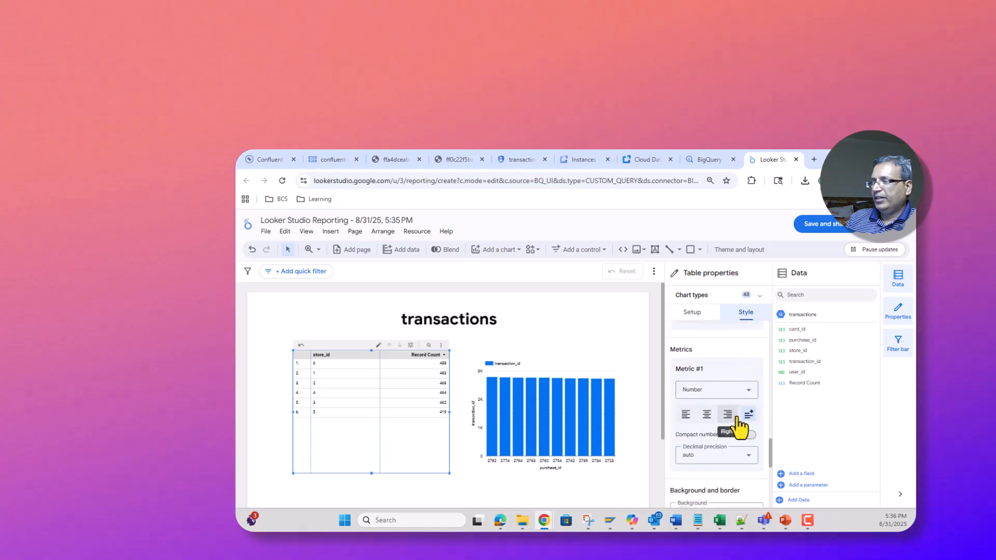
scroll(739, 428, up, 5)
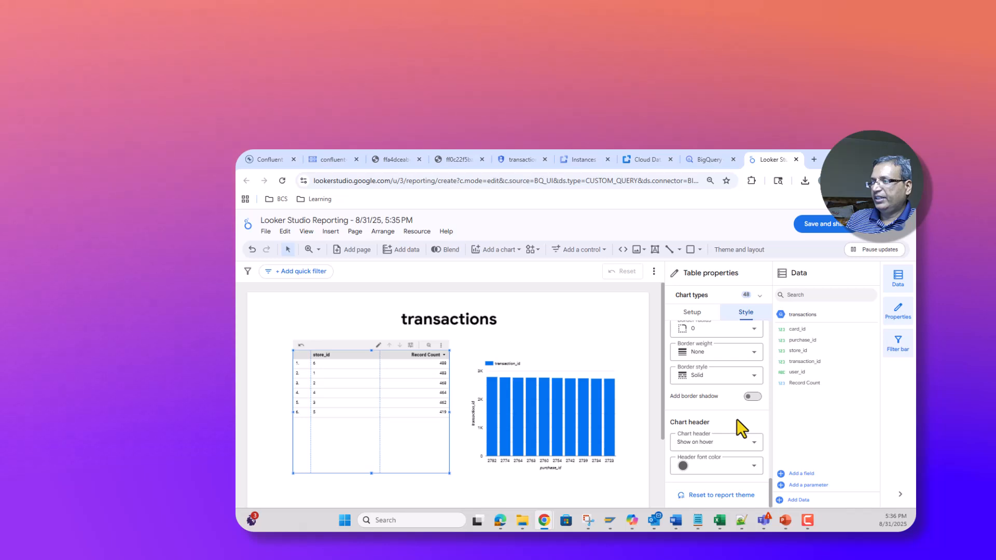
scroll(735, 419, up, 5)
click(705, 312)
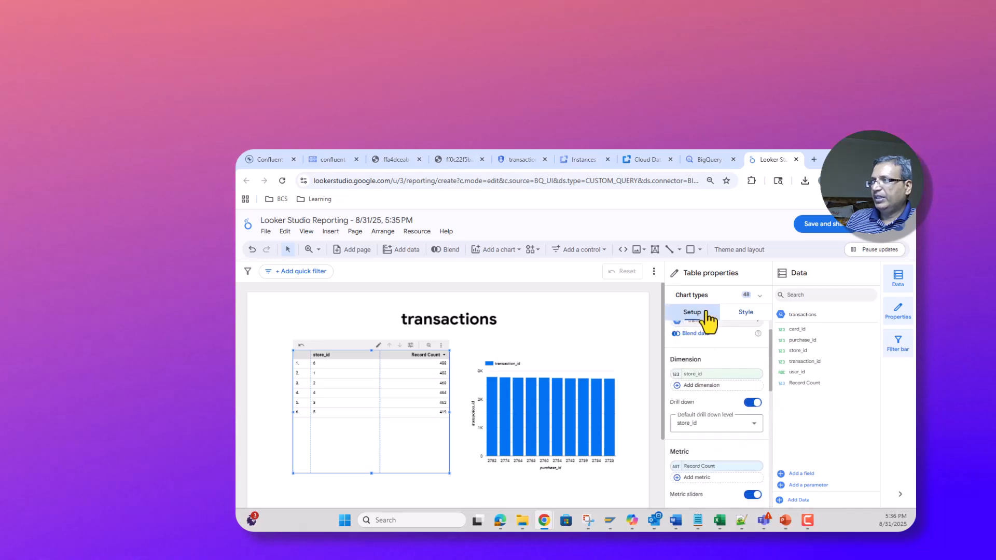
scroll(738, 401, up, 1)
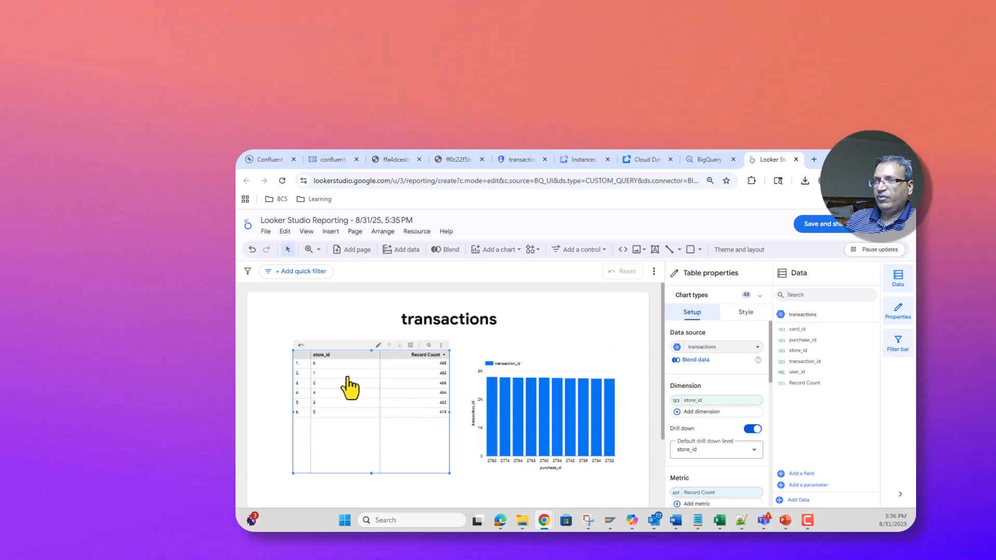
scroll(377, 409, up, 3)
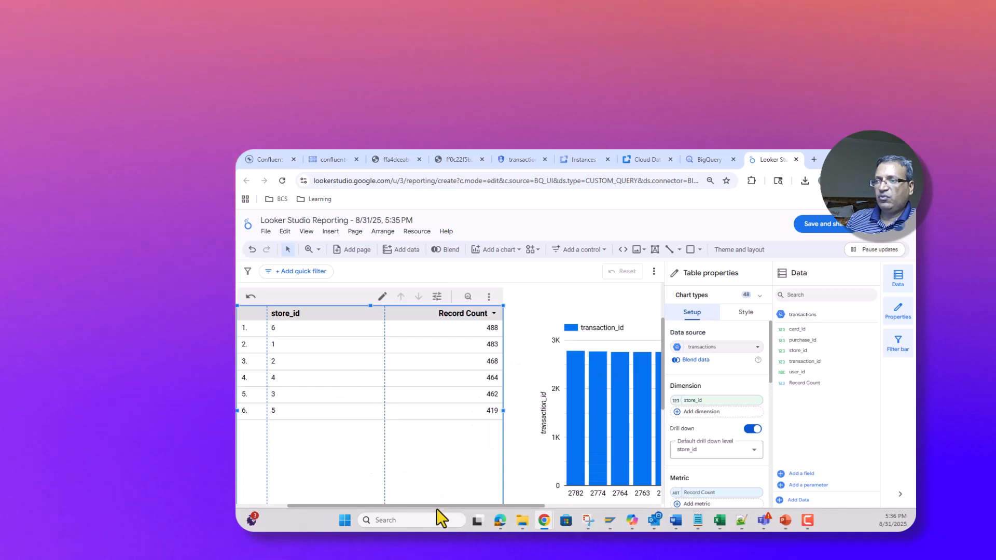
drag(436, 505, 368, 507)
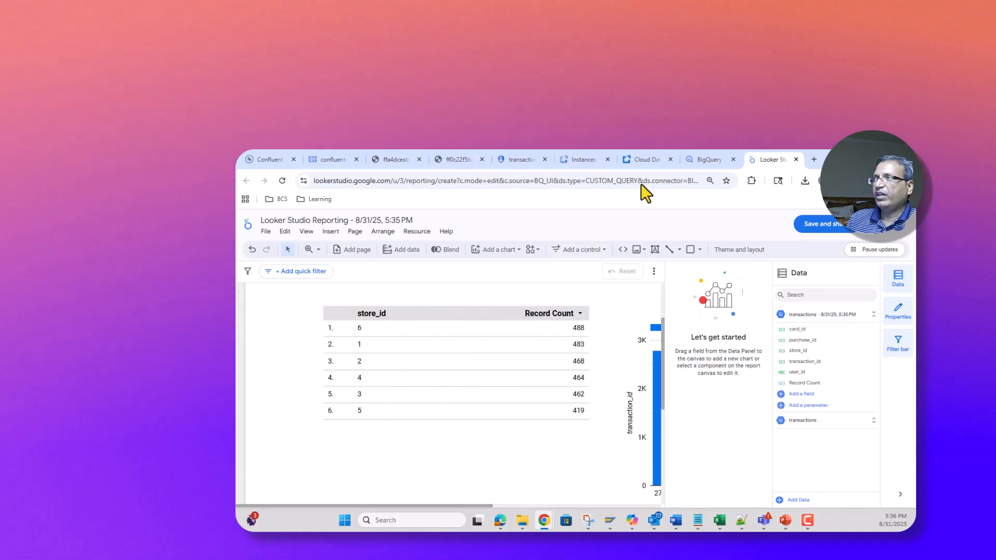
Switch to BigQuery and edit the transactions query to select count(*) where store_id = 6.
click(704, 159)
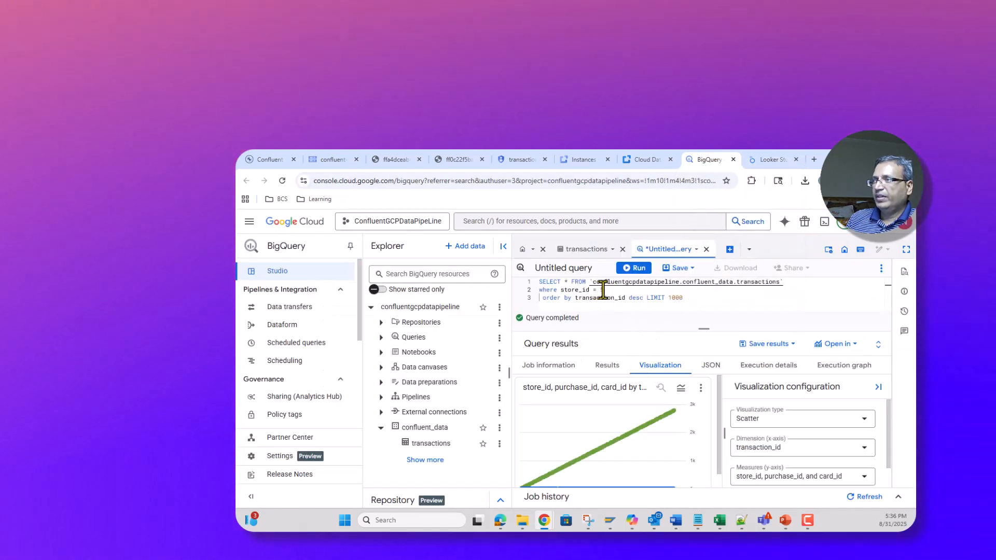
click(631, 292)
key(BackSpace)
text(6)
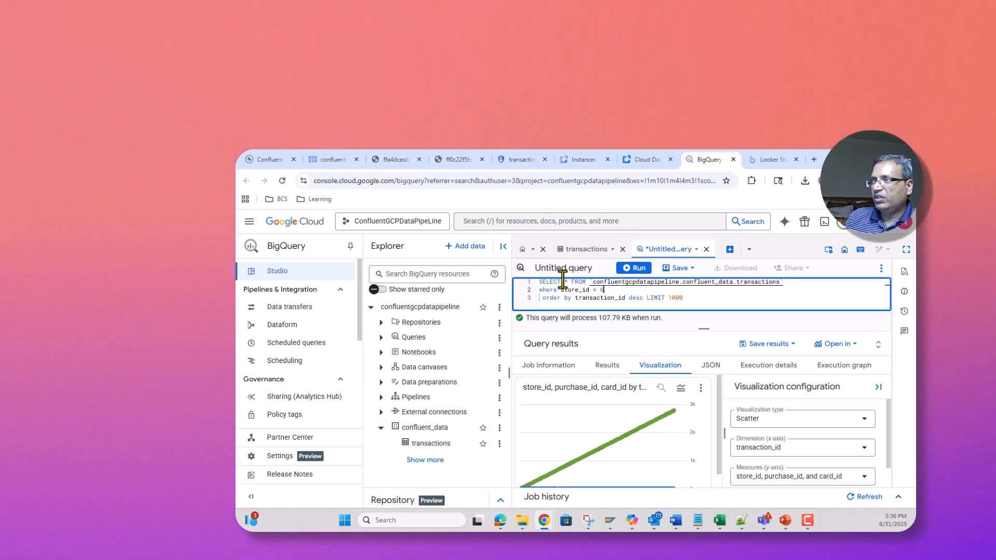
text(count))
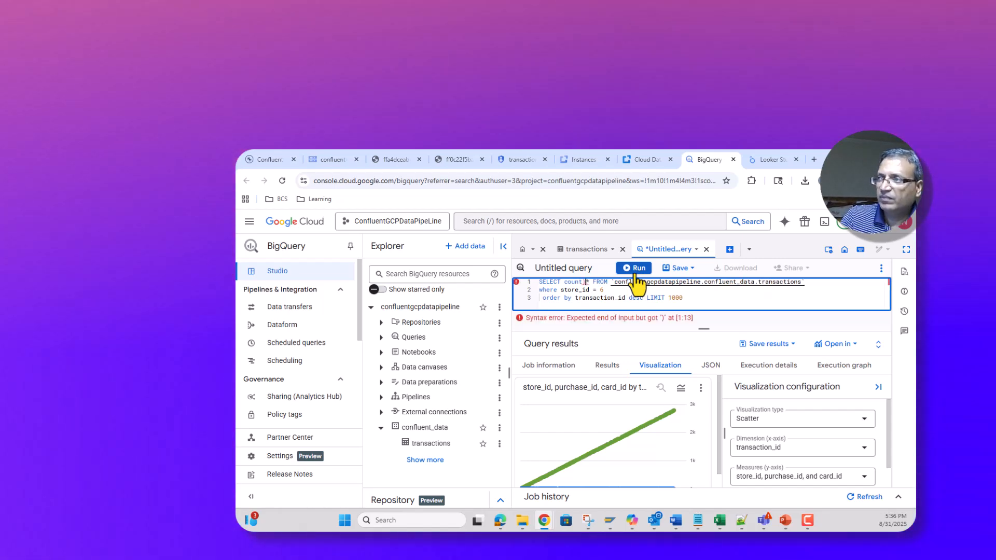
text())
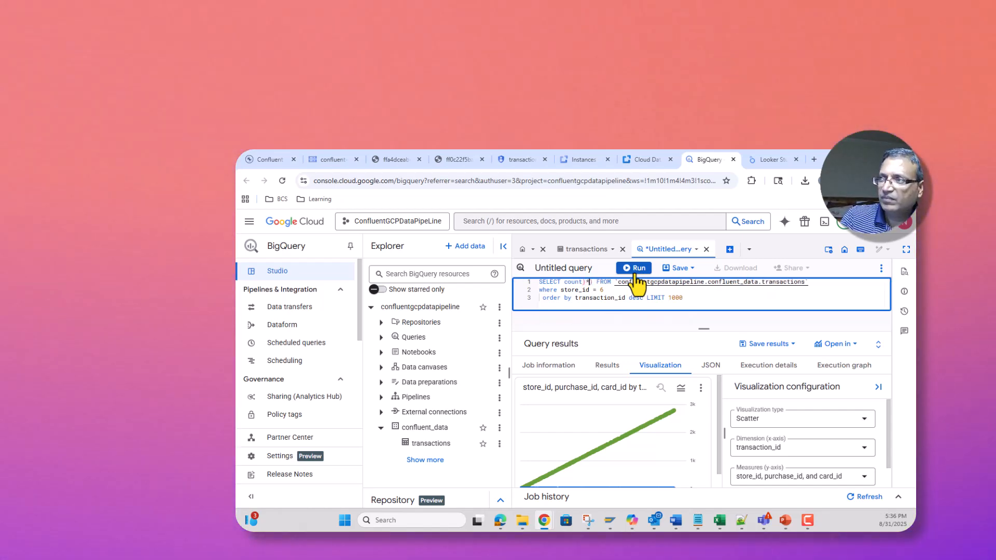
key(BackSpace)
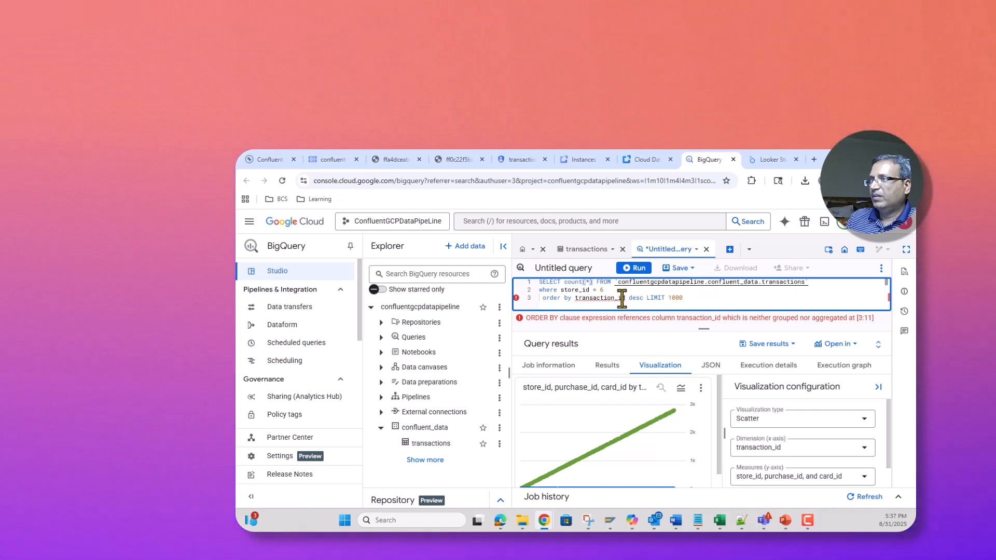
Remove the order by and LIMIT line from the query, run it, and show the result rows.
drag(696, 297, 537, 300)
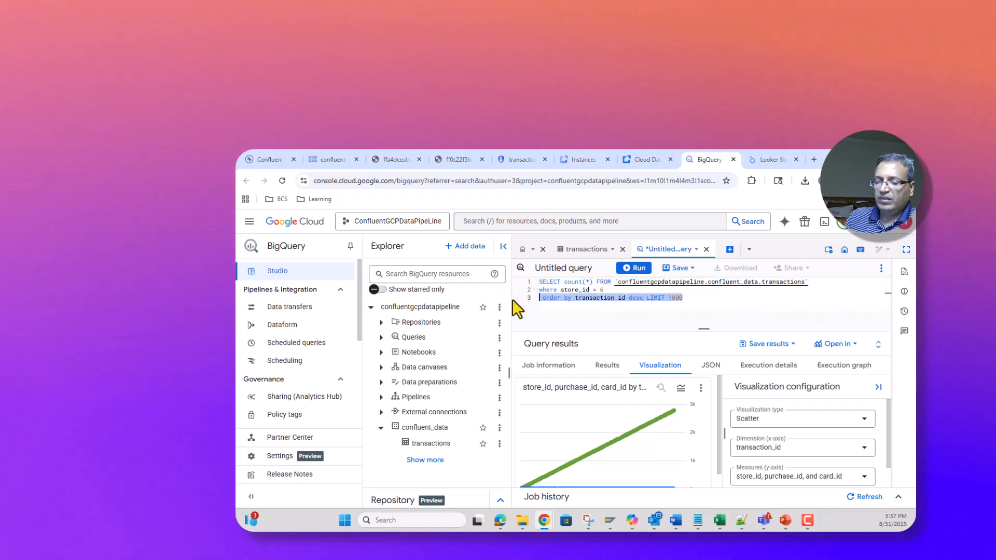
key(BackSpace)
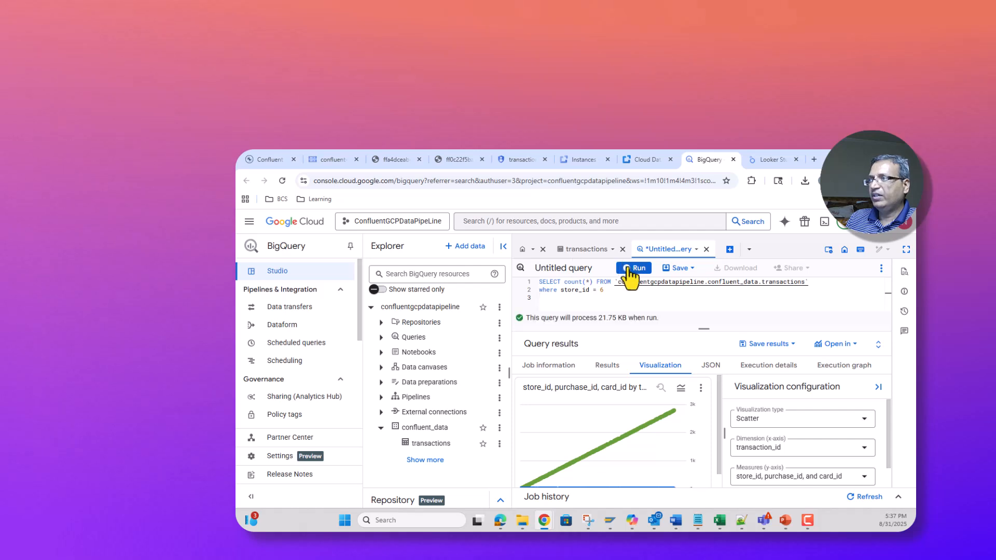
click(630, 270)
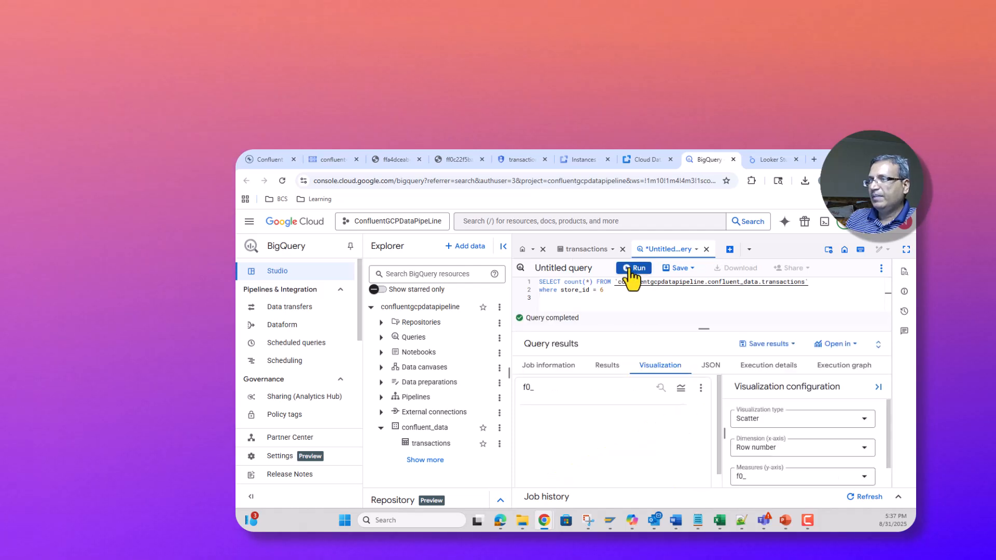
click(606, 365)
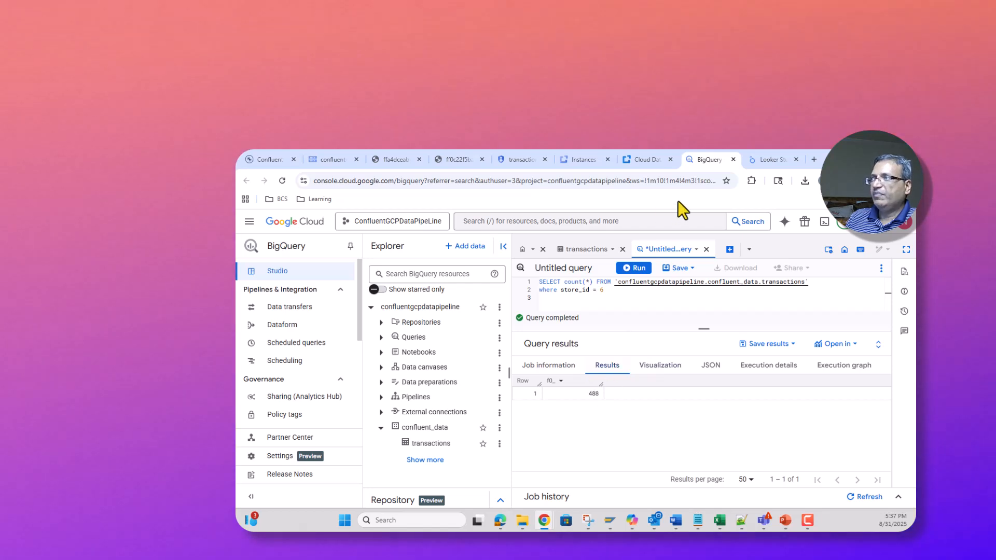
Switch to the Looker Studio report and change the bar chart's data source to the full transactions table.
click(762, 161)
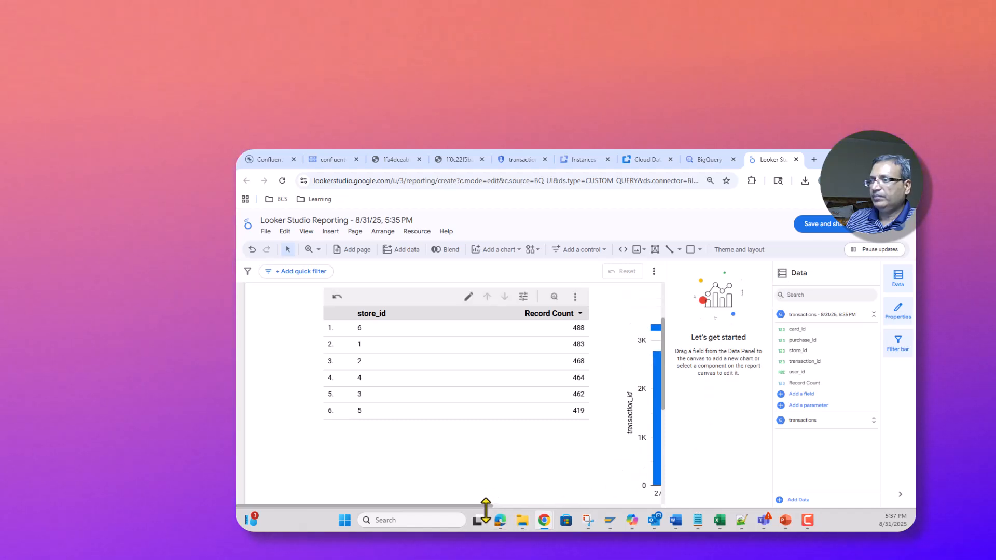
drag(485, 506, 597, 506)
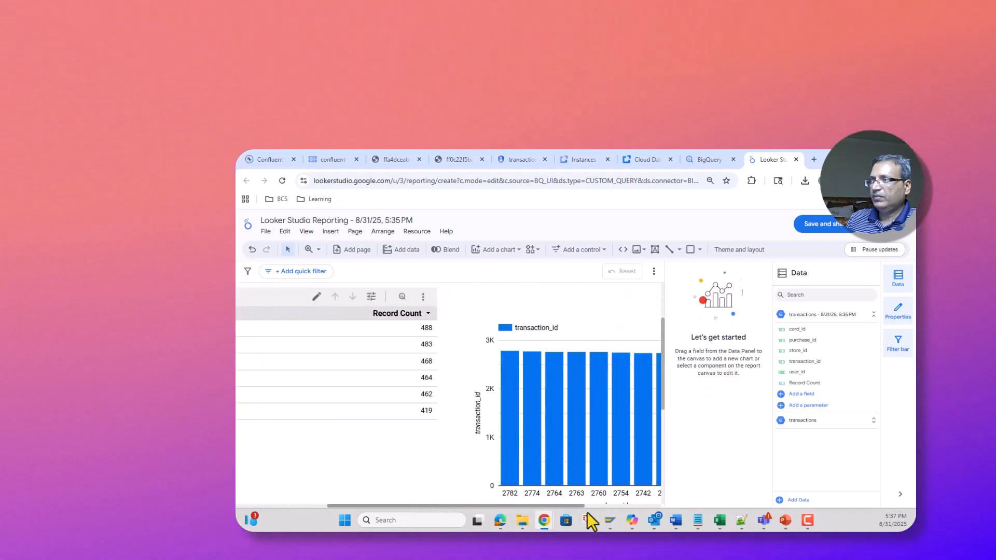
click(582, 412)
click(583, 412)
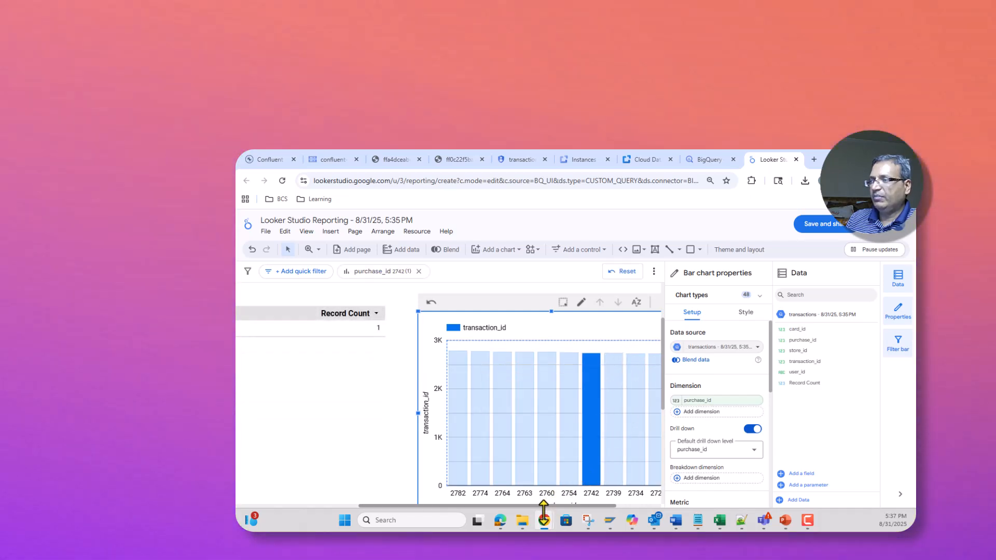
drag(543, 506, 608, 505)
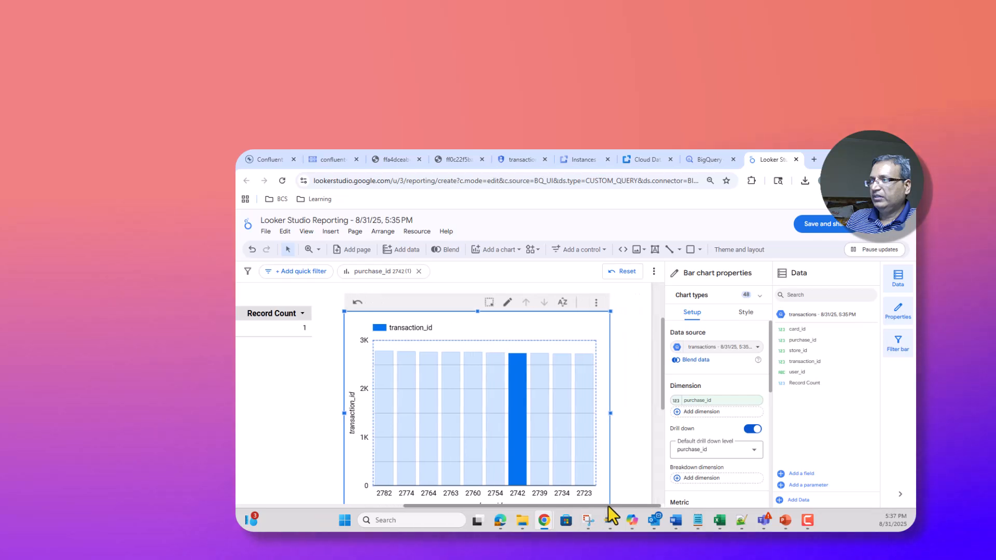
click(542, 430)
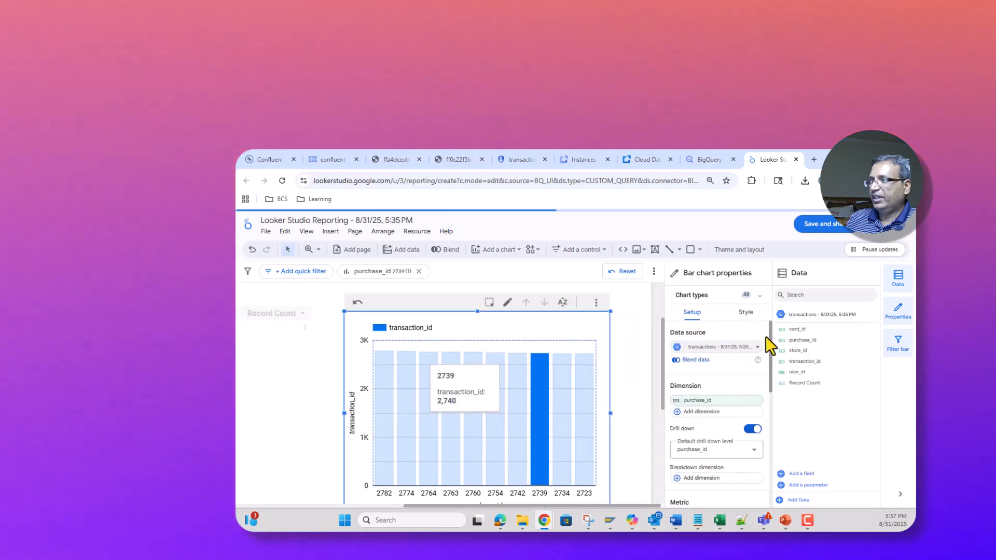
click(760, 353)
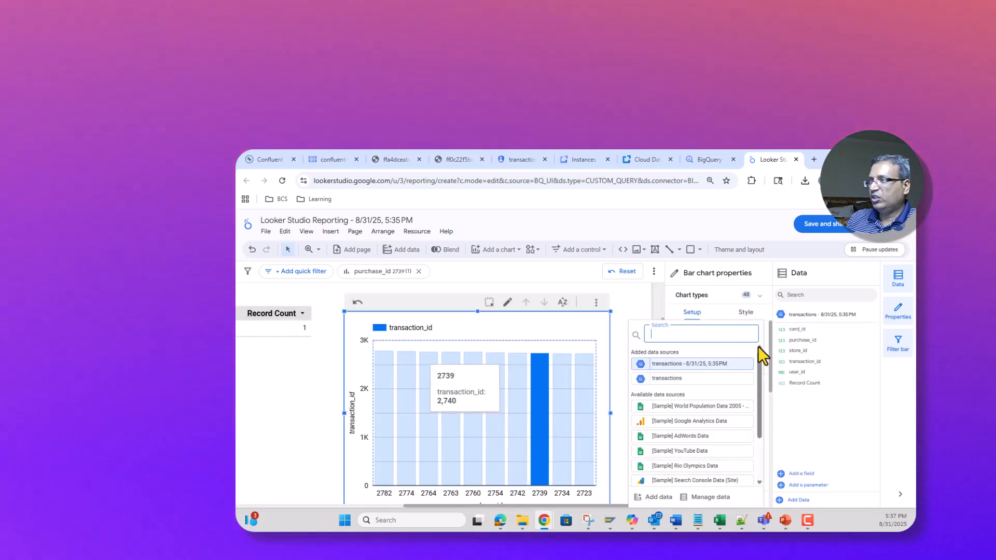
click(668, 379)
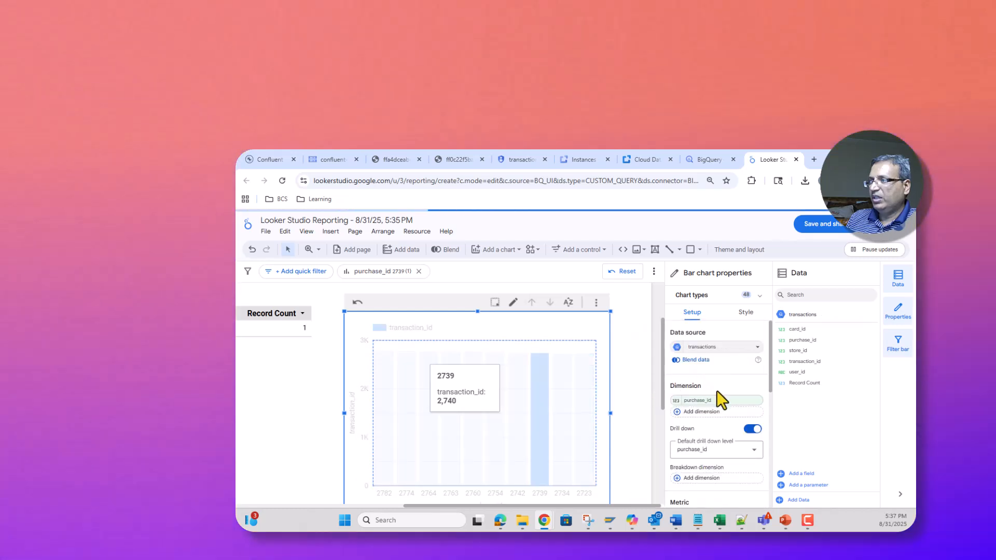
Set the bar chart's dimension to user_id and its metric to Record Count.
click(751, 401)
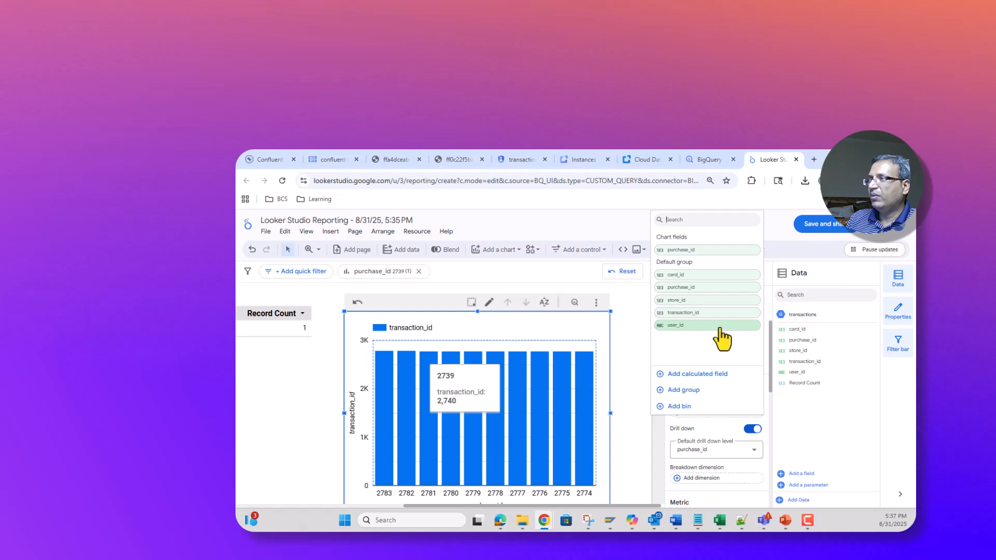
click(677, 327)
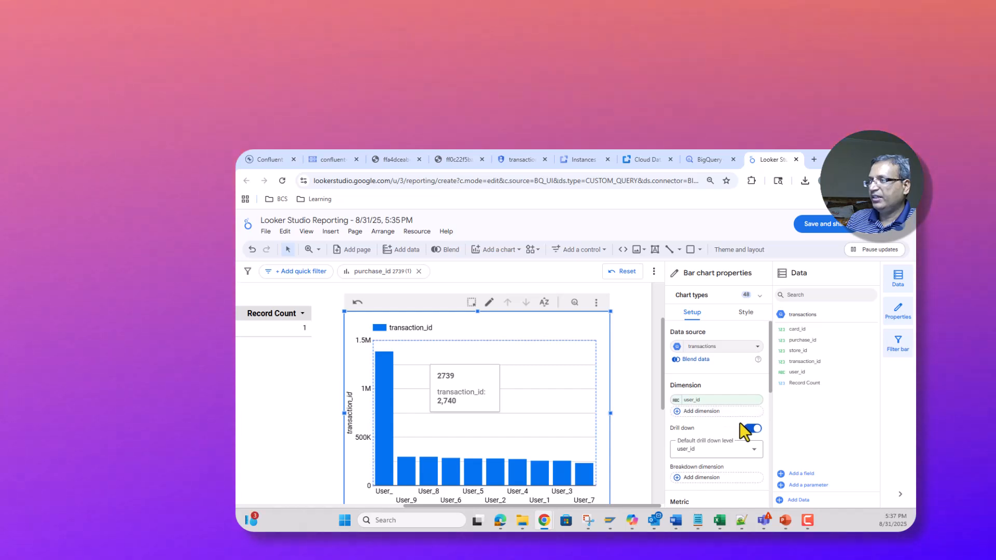
scroll(739, 422, down, 1)
scroll(739, 422, down, 1)
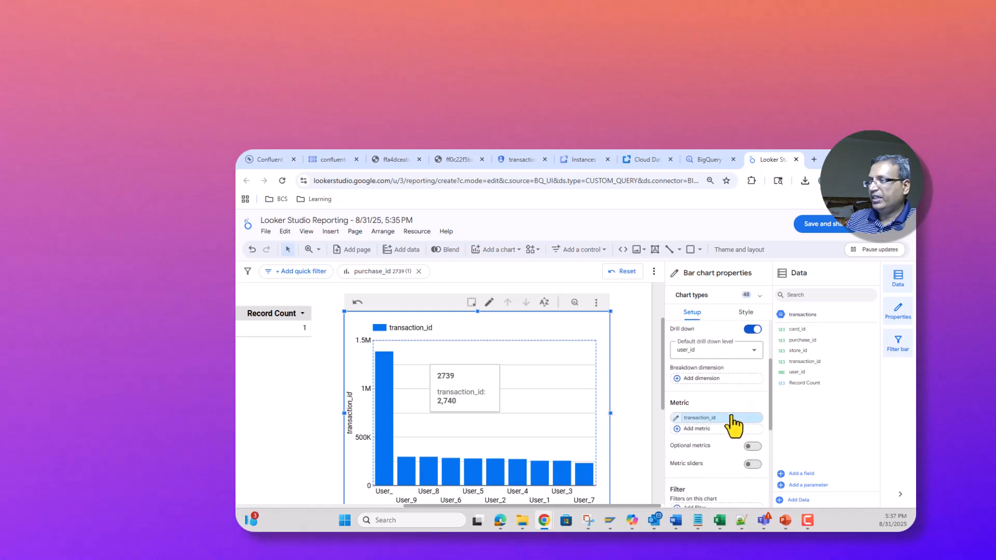
click(731, 420)
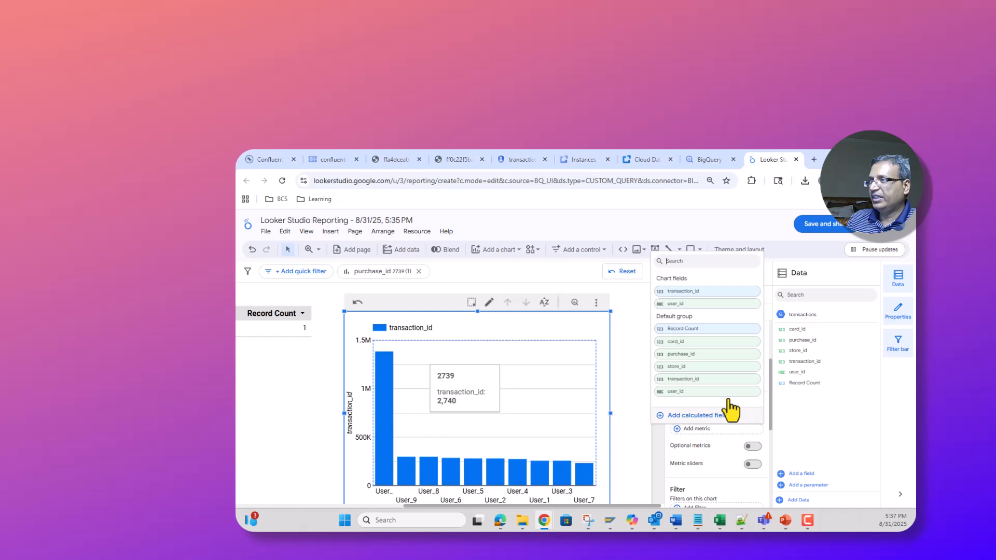
click(715, 343)
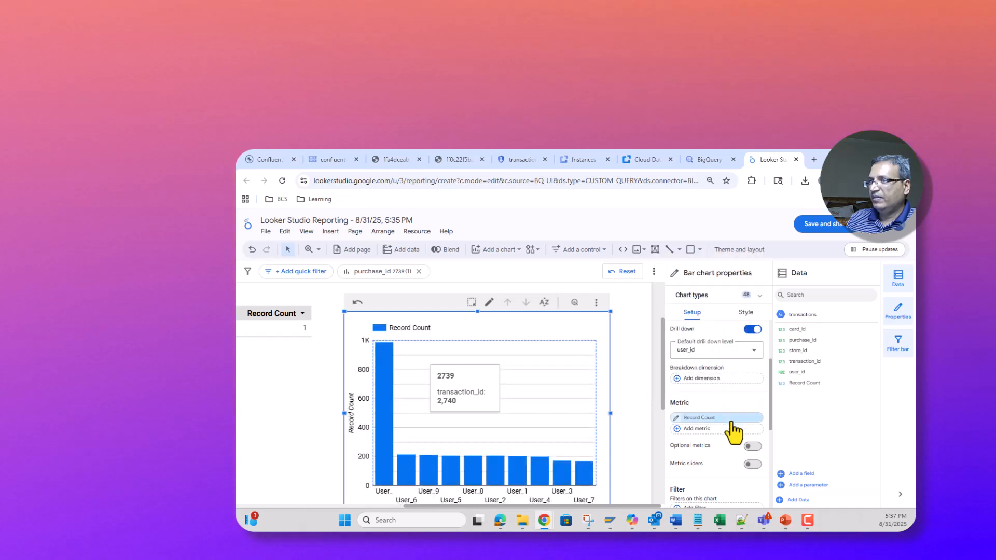
Examine the bars per user and review the bar chart's filter, sort and interaction settings.
scroll(736, 431, down, 2)
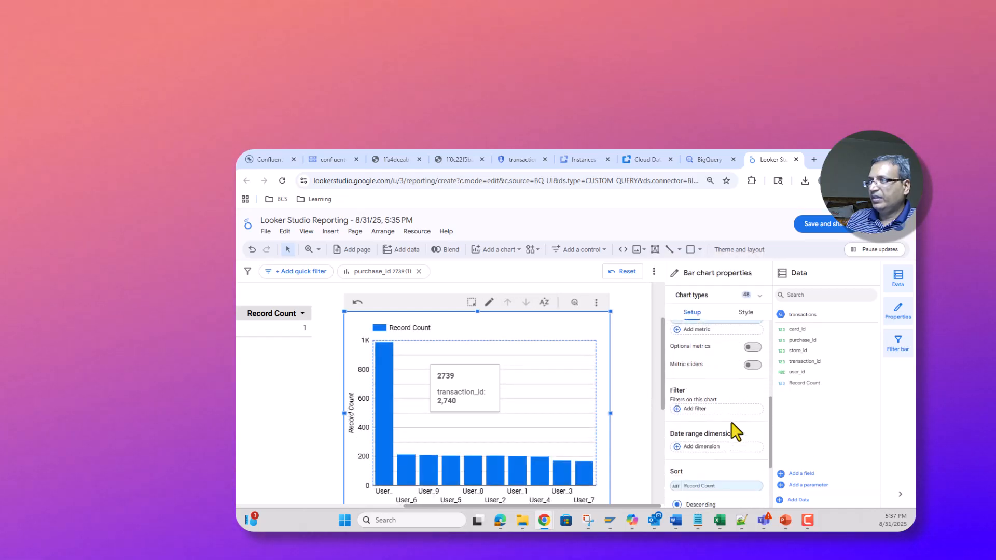
scroll(732, 423, up, 1)
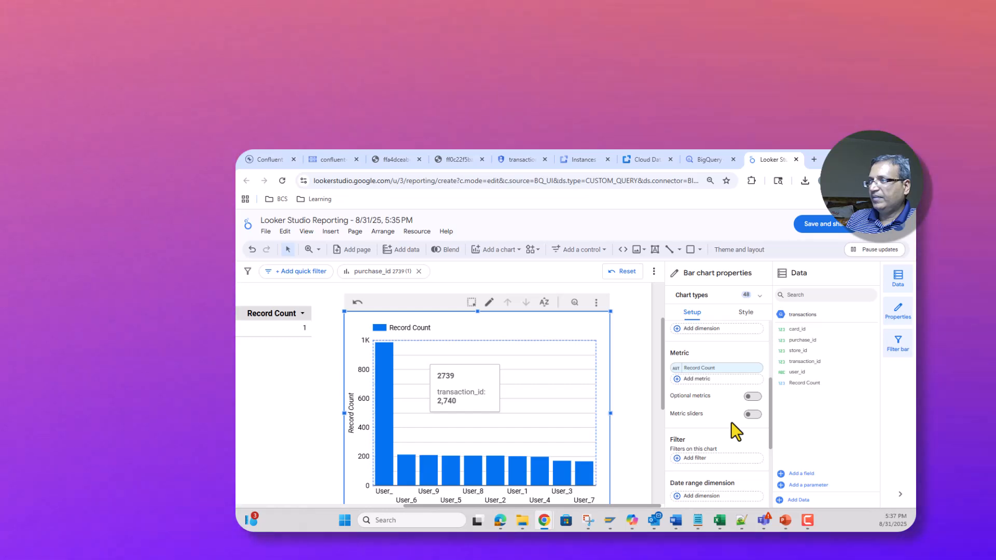
mouse_move(398, 396)
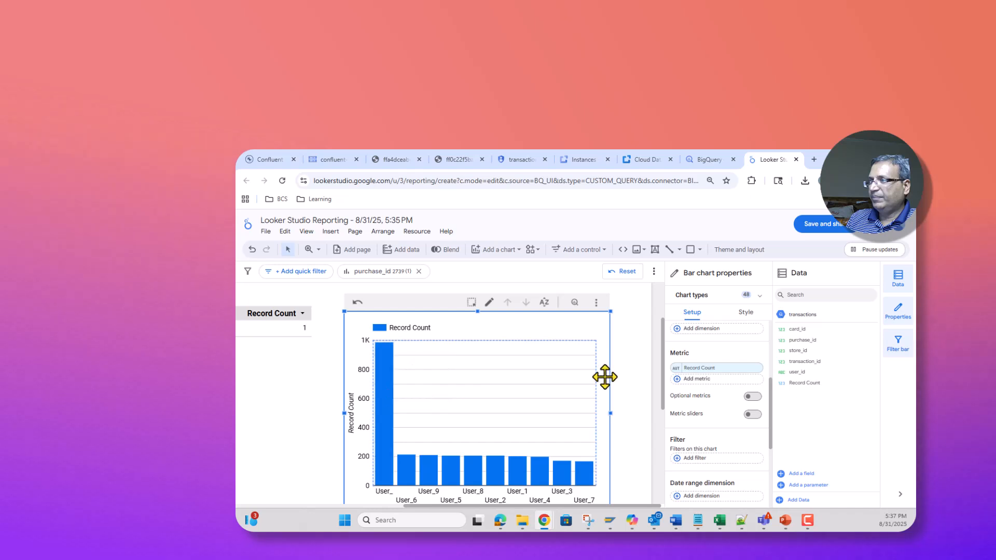
scroll(715, 409, down, 3)
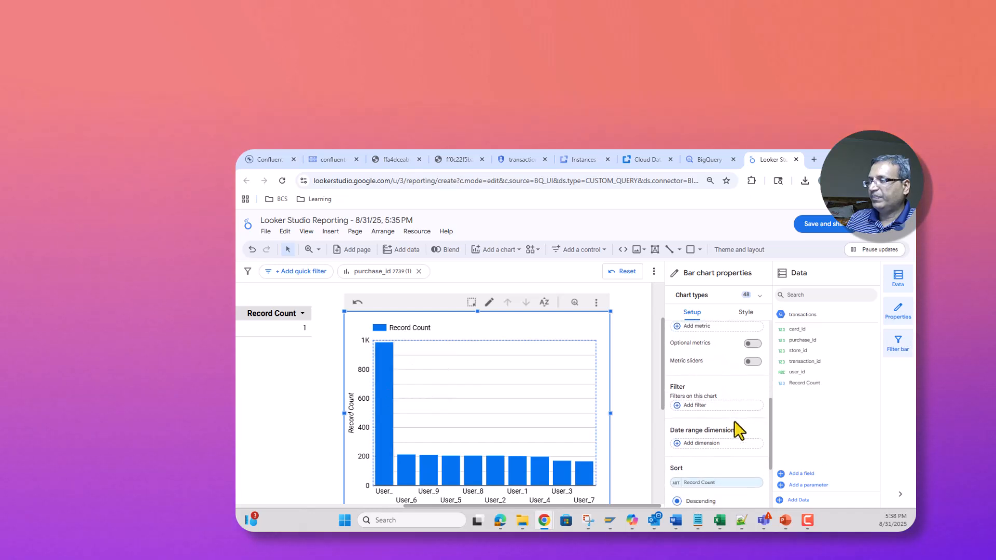
scroll(733, 421, up, 3)
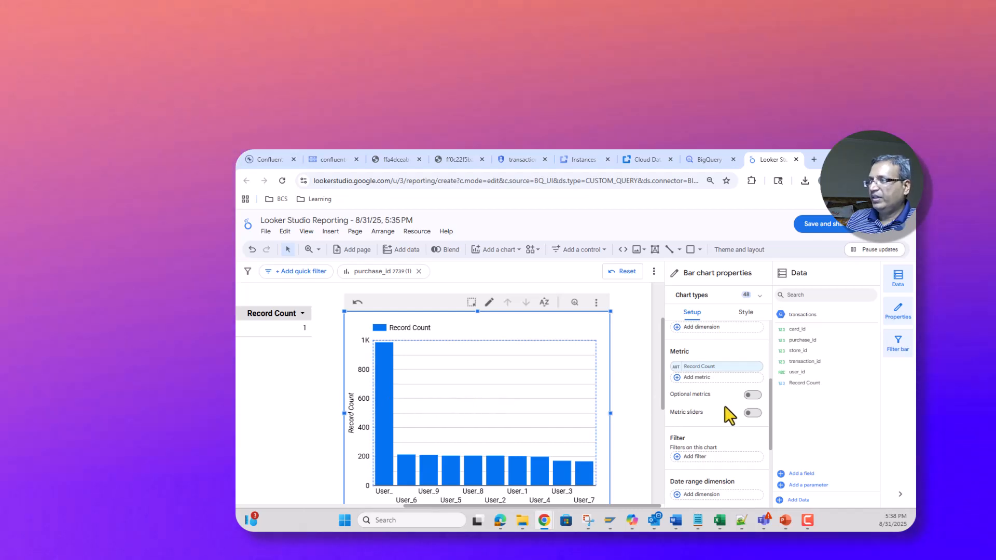
scroll(726, 412, down, 3)
scroll(727, 411, down, 1)
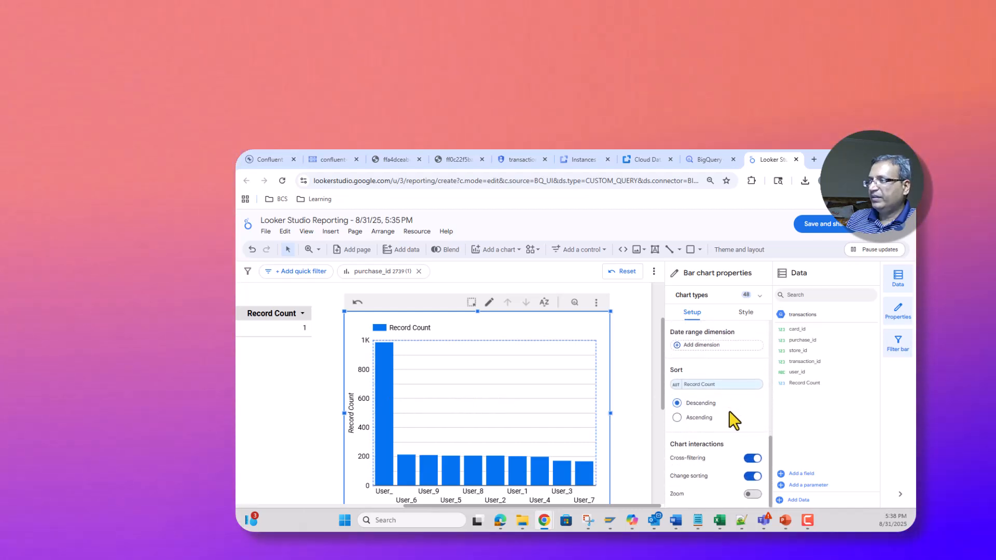
scroll(731, 404, up, 3)
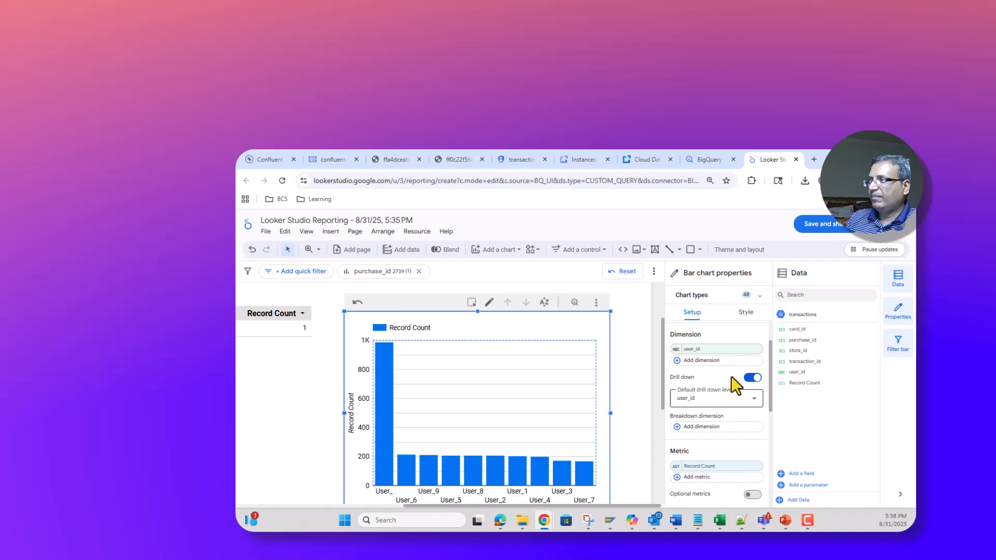
Show the title and the data labels on the bar chart.
click(733, 314)
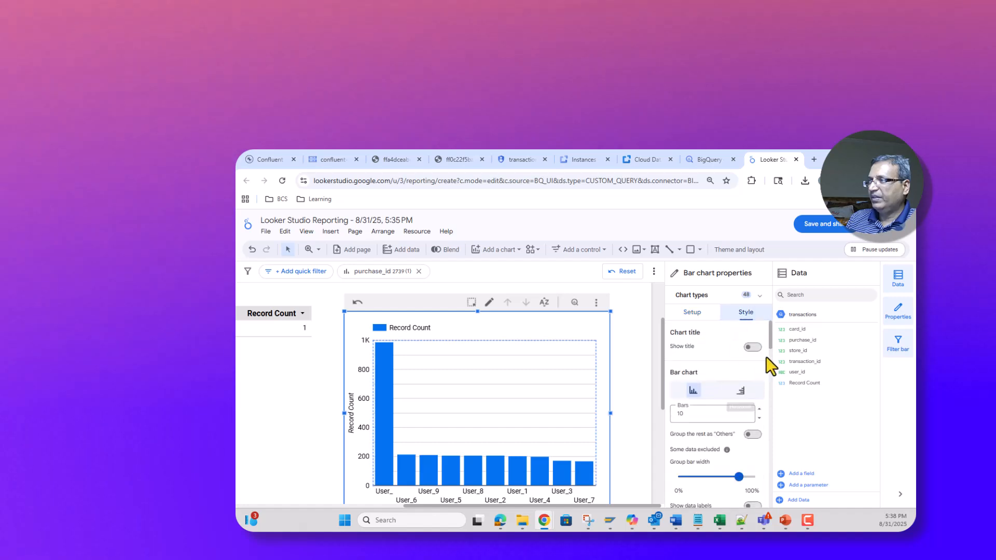
click(753, 348)
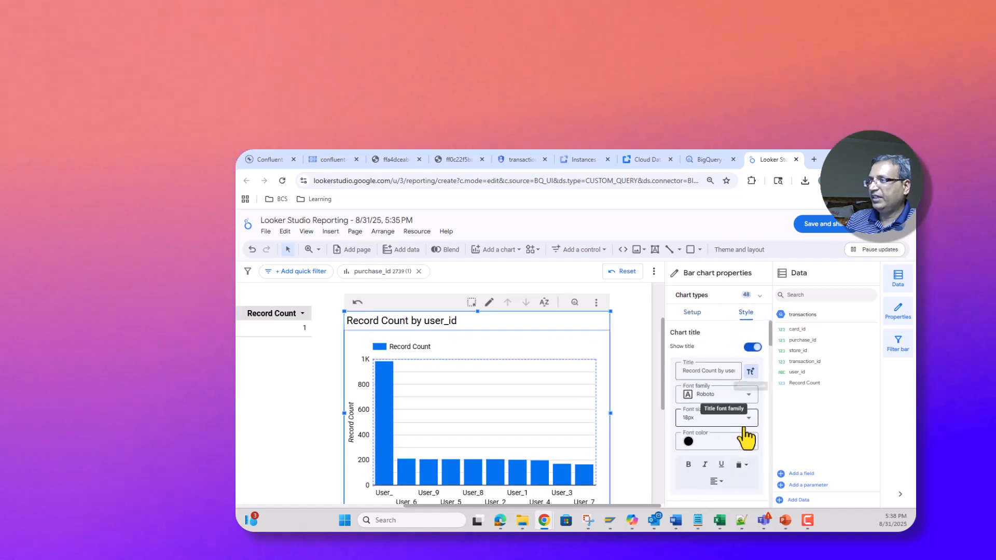
scroll(745, 440, down, 2)
scroll(745, 411, down, 1)
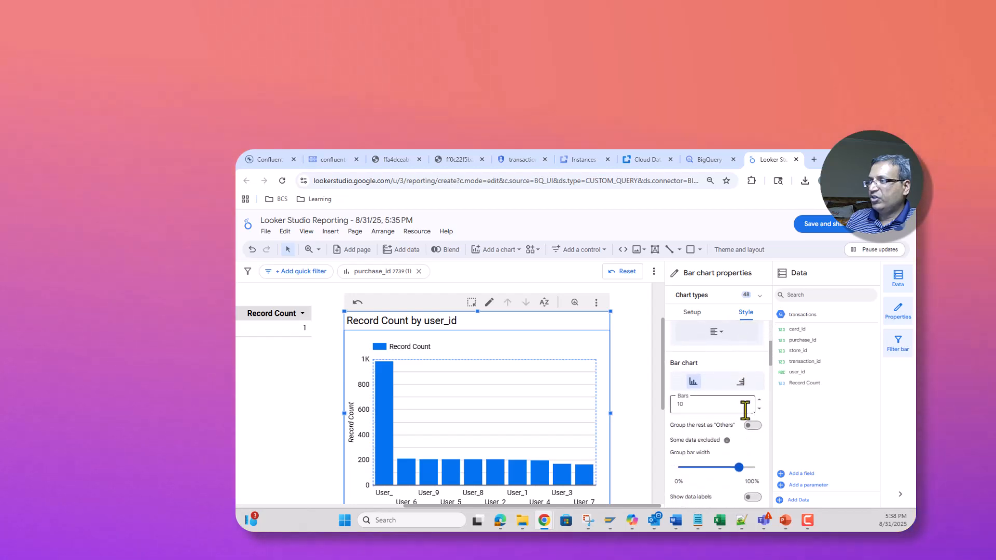
scroll(756, 446, down, 1)
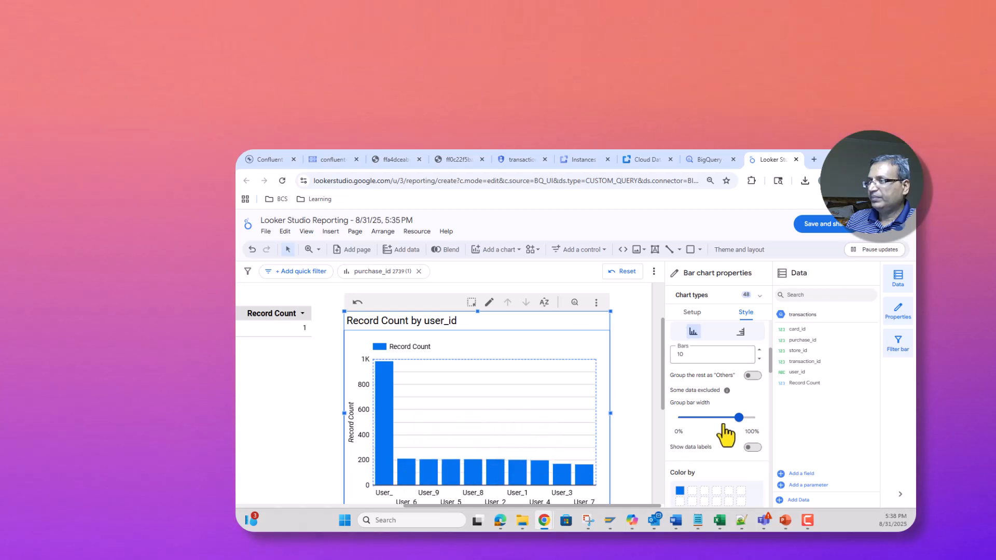
scroll(726, 434, down, 2)
click(751, 348)
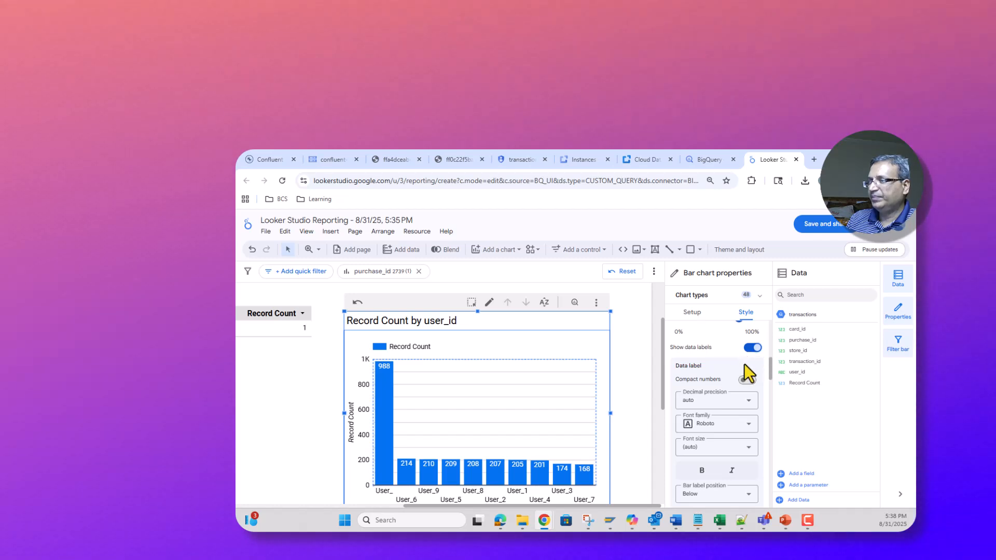
scroll(746, 379, down, 1)
scroll(746, 378, up, 2)
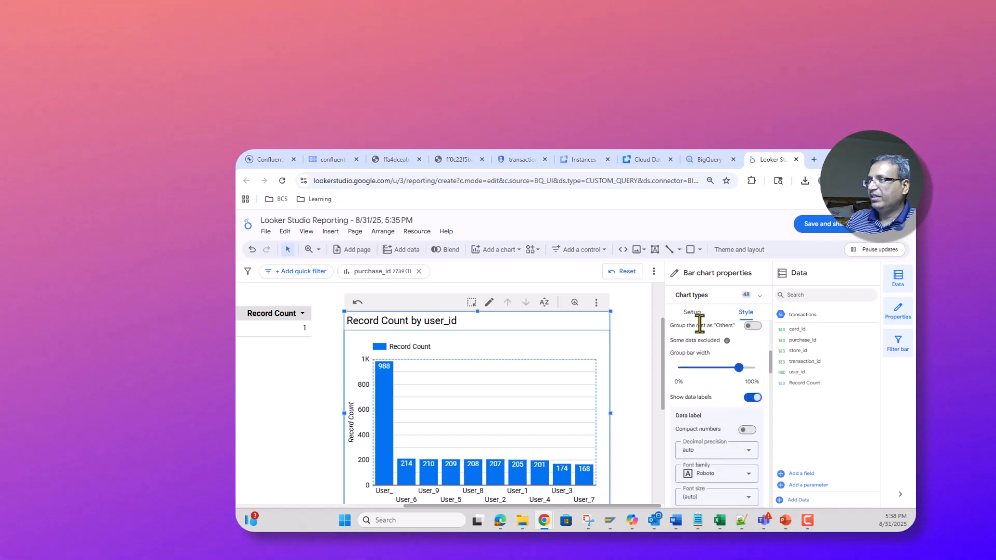
Review the bar chart's dimension, metric and sort setup, and examine its tallest bar.
click(691, 314)
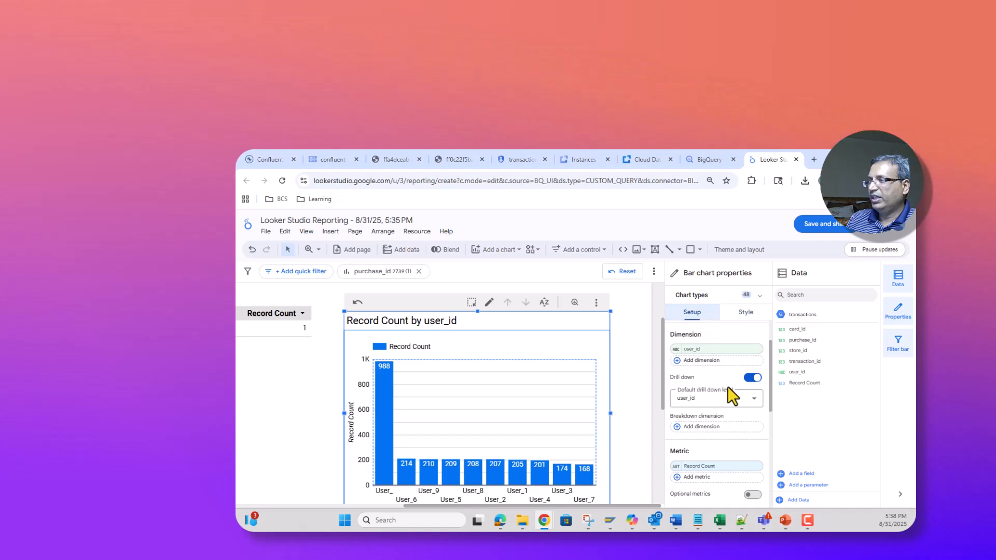
scroll(727, 406, down, 5)
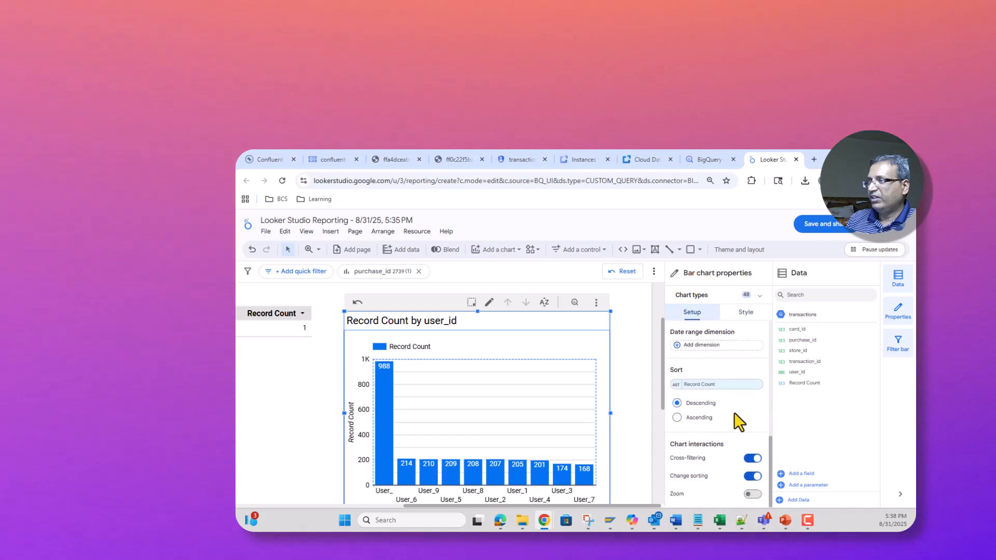
scroll(733, 412, up, 2)
scroll(731, 392, up, 3)
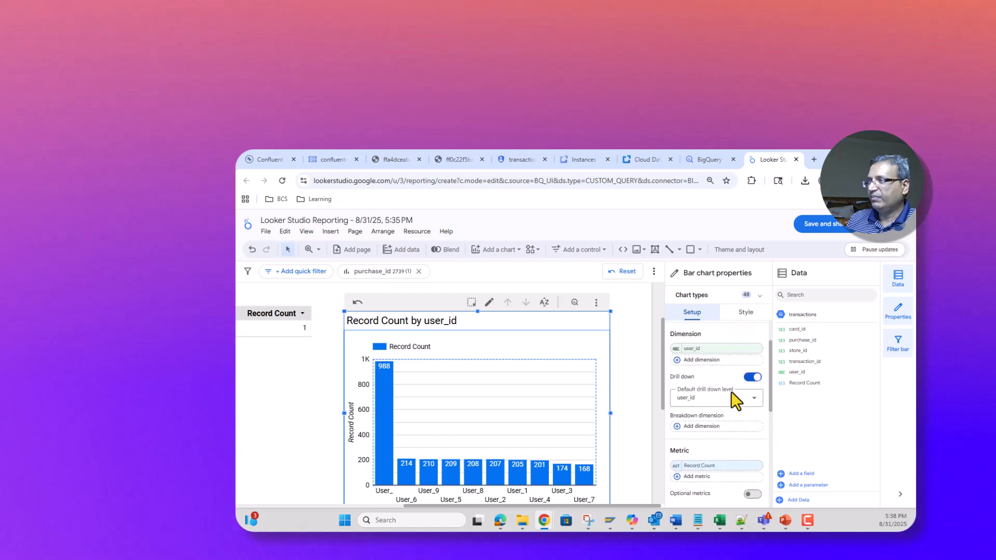
scroll(740, 412, down, 2)
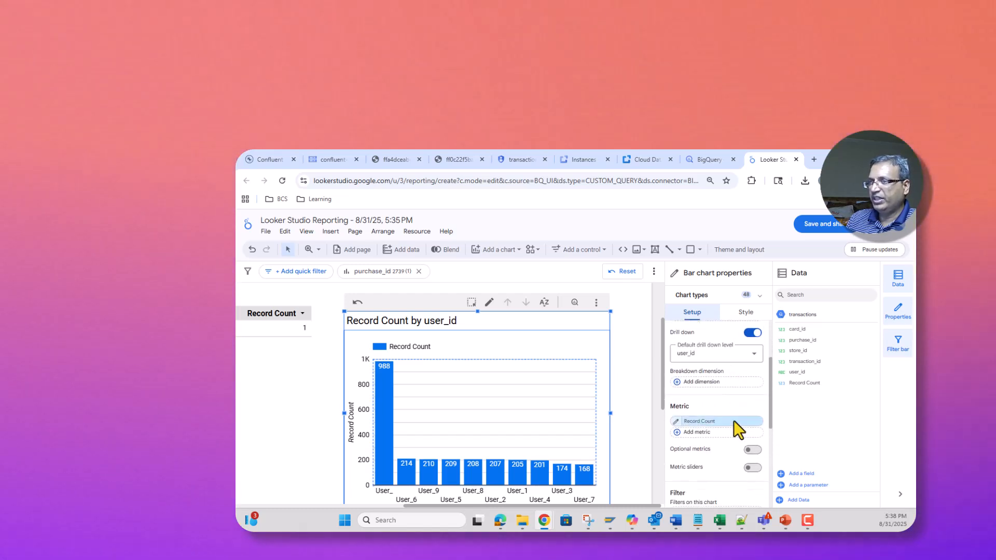
mouse_move(377, 409)
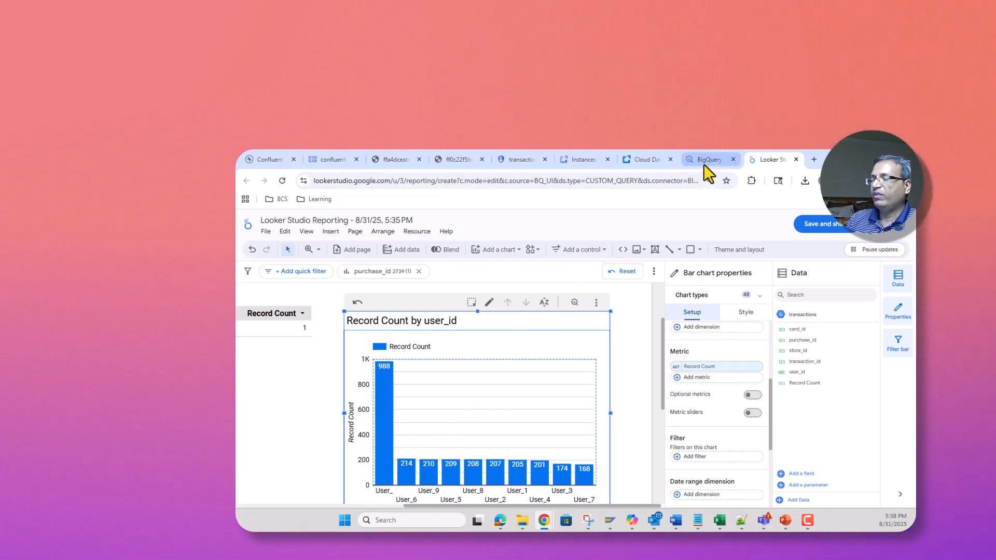
Switch to BigQuery, change the count query's condition to user_id = 'User_6', and run it.
click(703, 161)
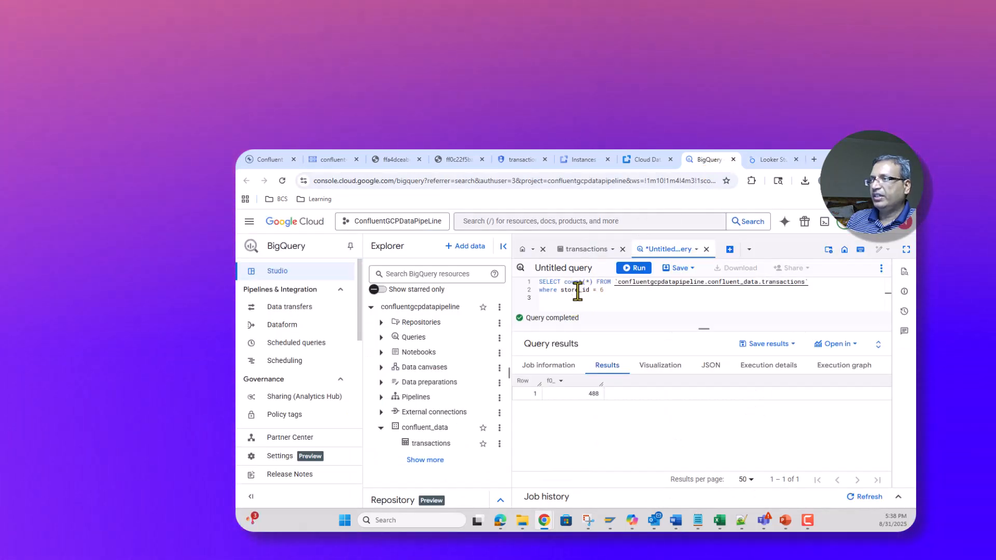
drag(578, 289, 563, 291)
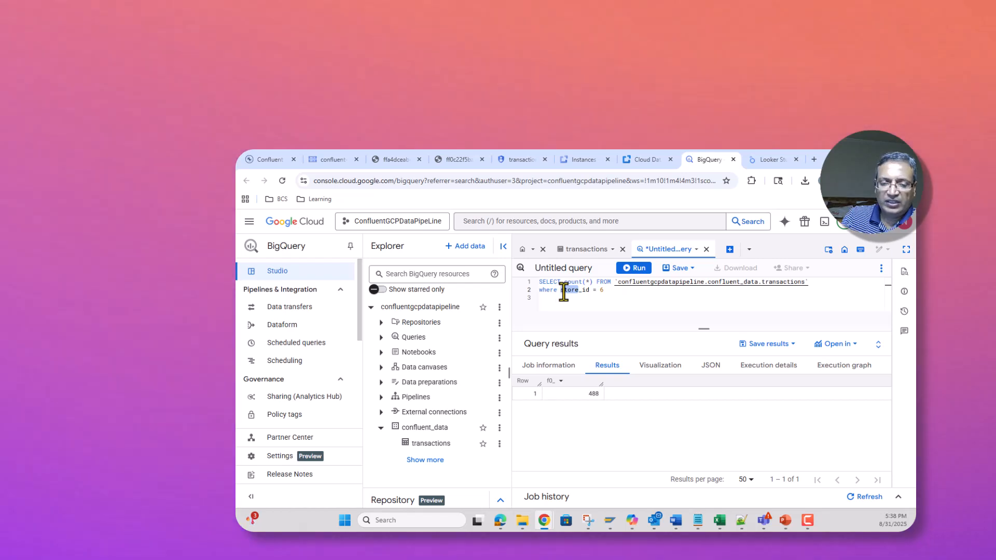
key(BackSpace)
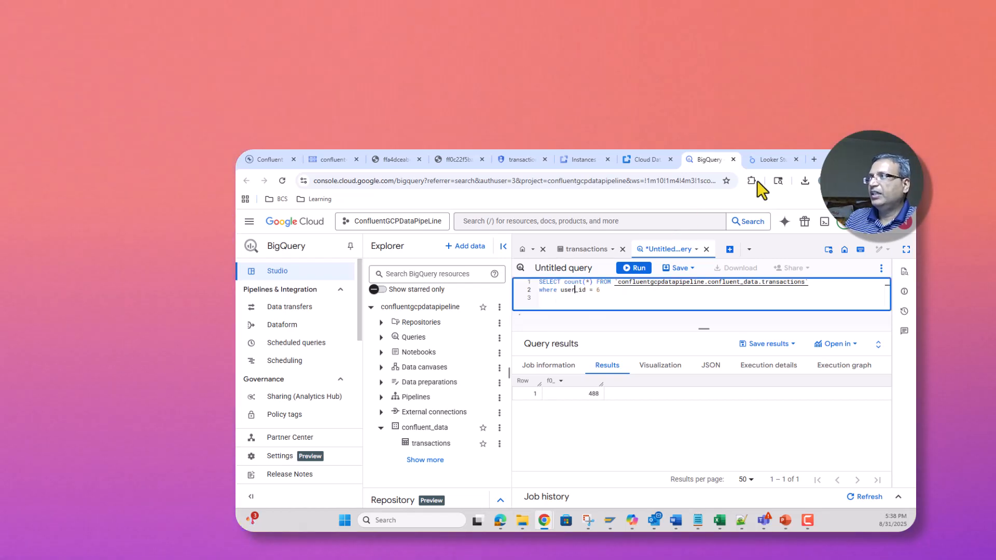
click(775, 161)
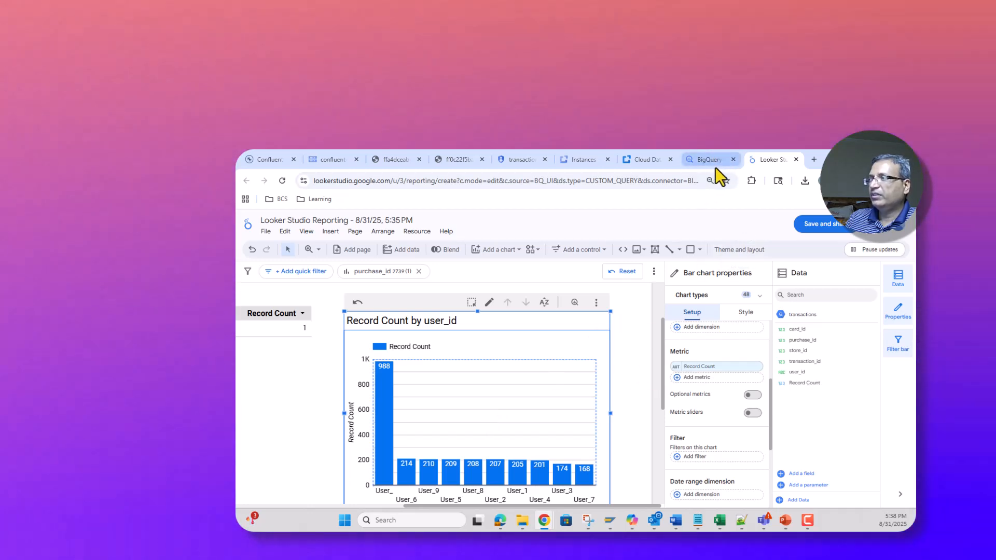
click(715, 164)
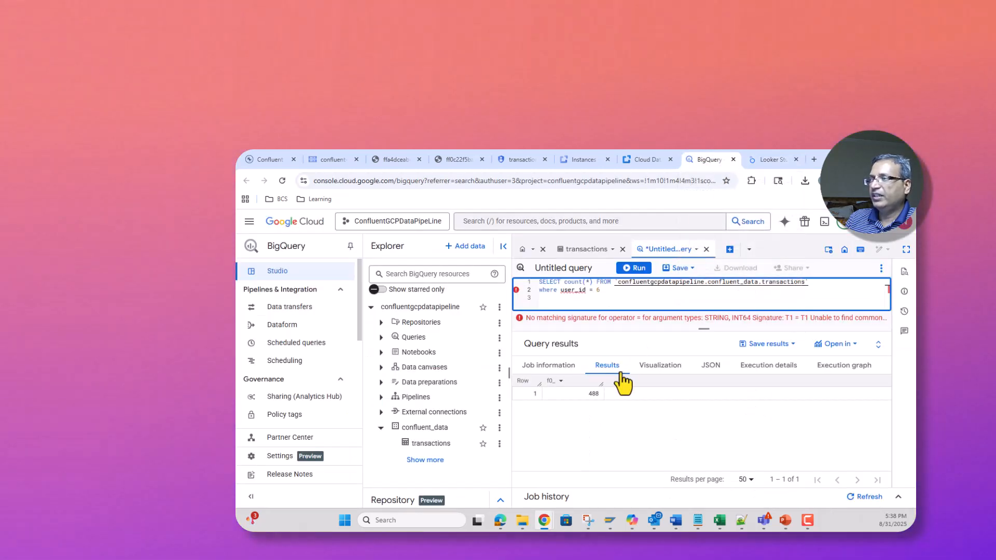
click(606, 291)
key(BackSpace)
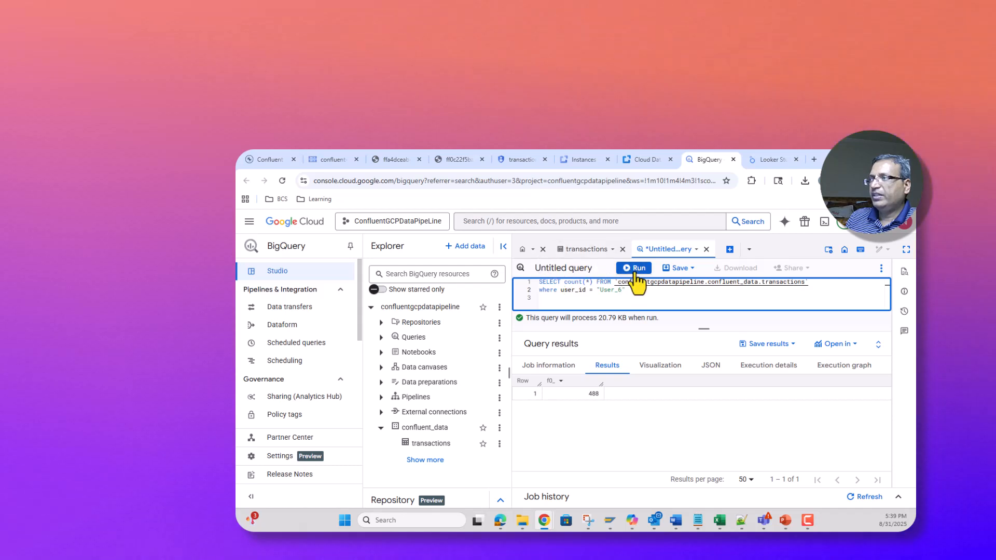
click(635, 275)
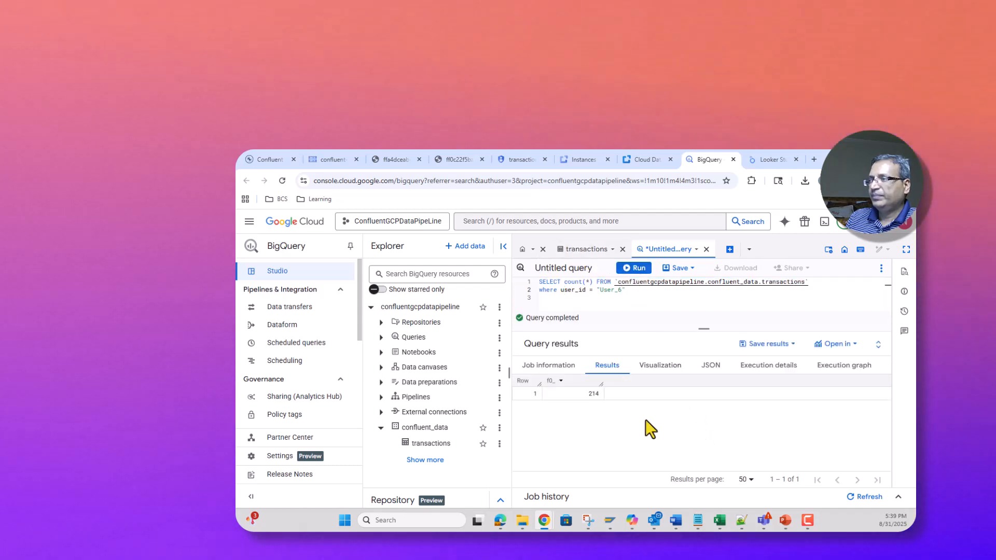
Compare the query result with the User_6 bar in Looker Studio, and revisit the BigQuery, Cloud Data Fusion and Confluent connector pages.
click(758, 160)
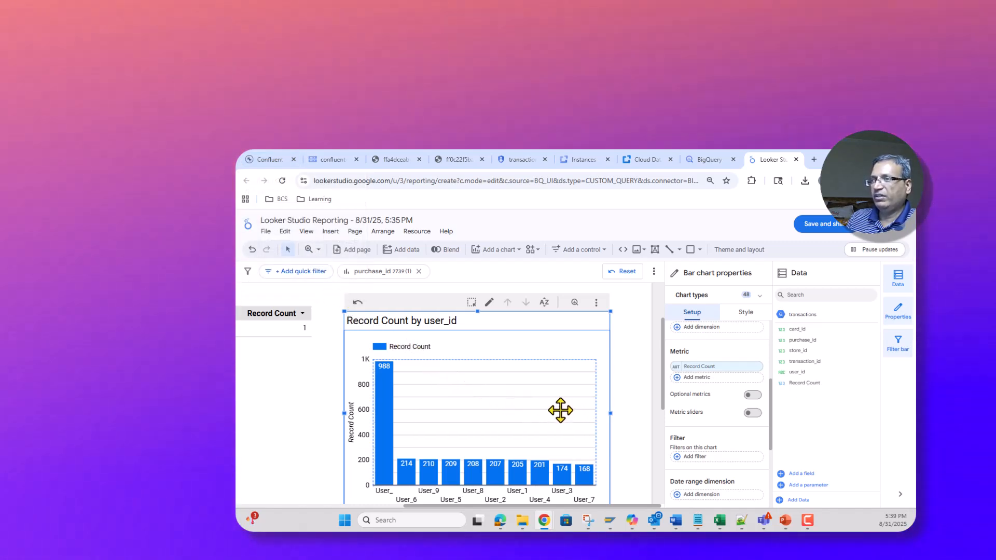
scroll(560, 405, down, 1)
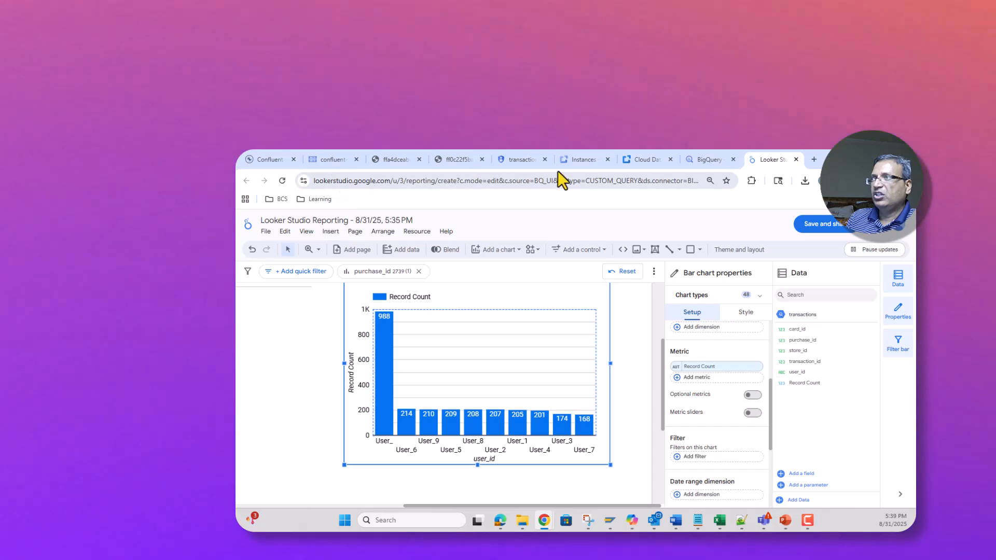
click(714, 161)
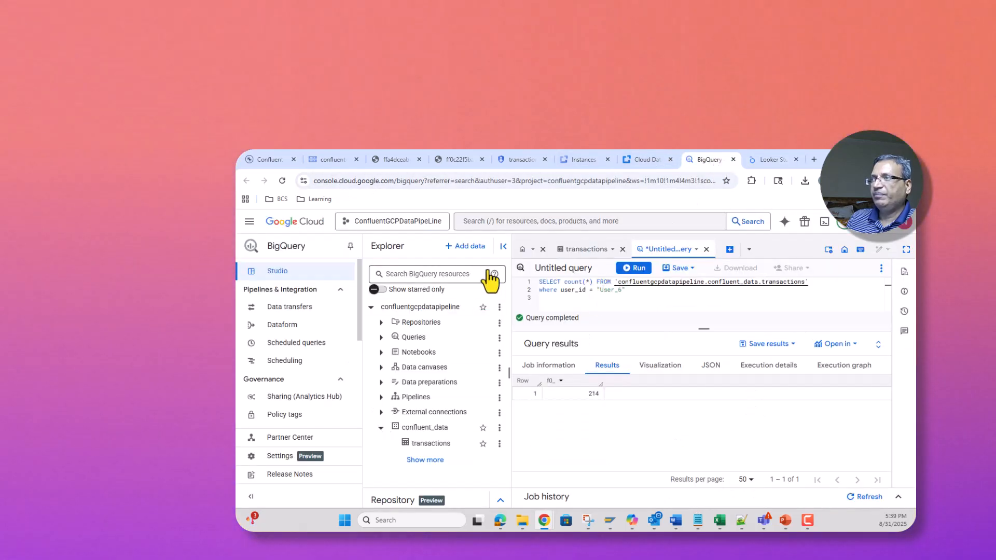
click(640, 160)
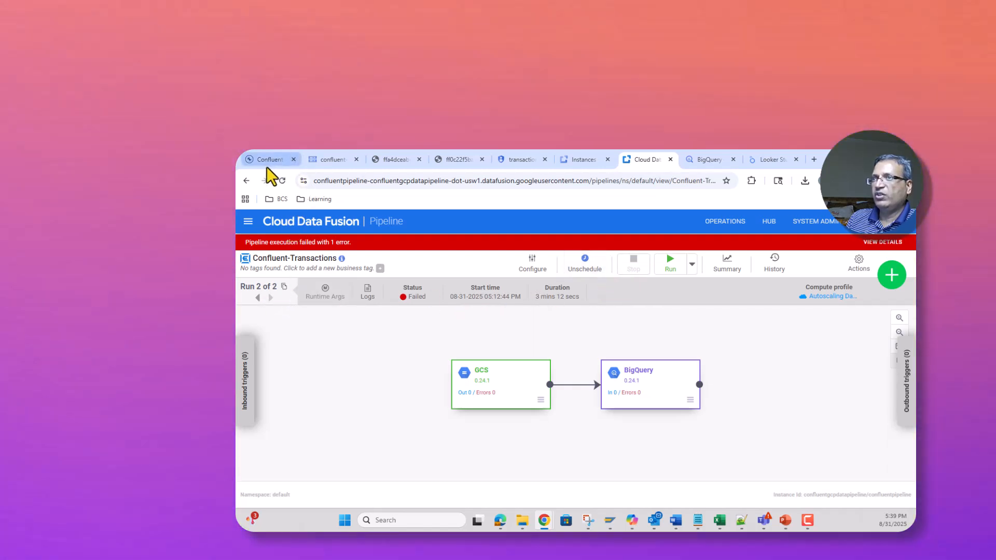
click(268, 159)
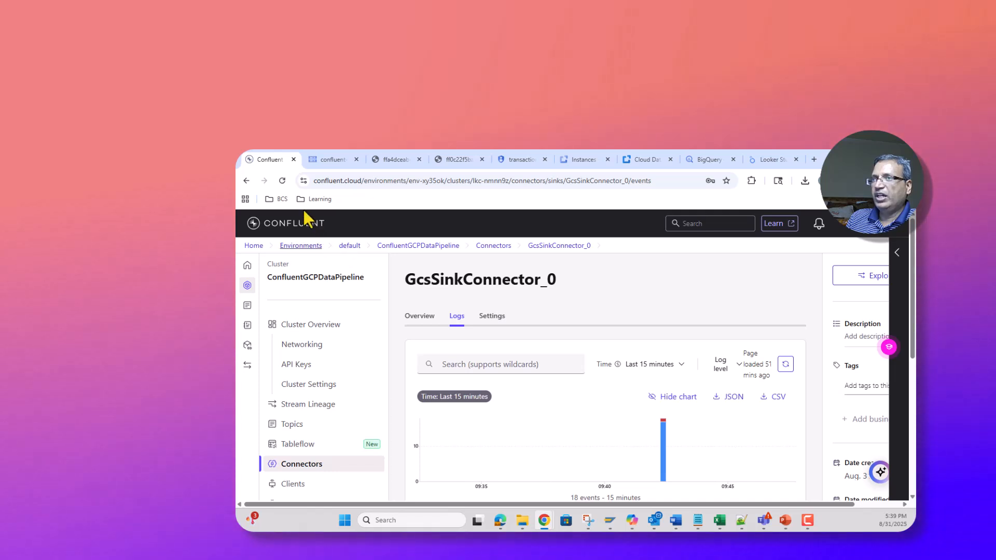
Reload the GcsSinkConnector_0 logs, dismiss the tutorial prompts, and open the cluster's connectors overview to check both connectors.
click(282, 180)
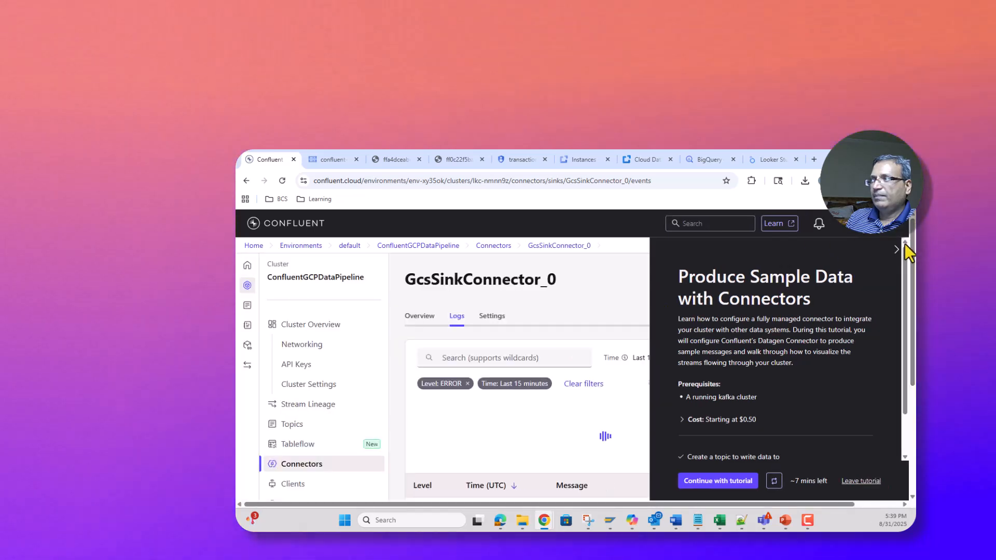
click(895, 250)
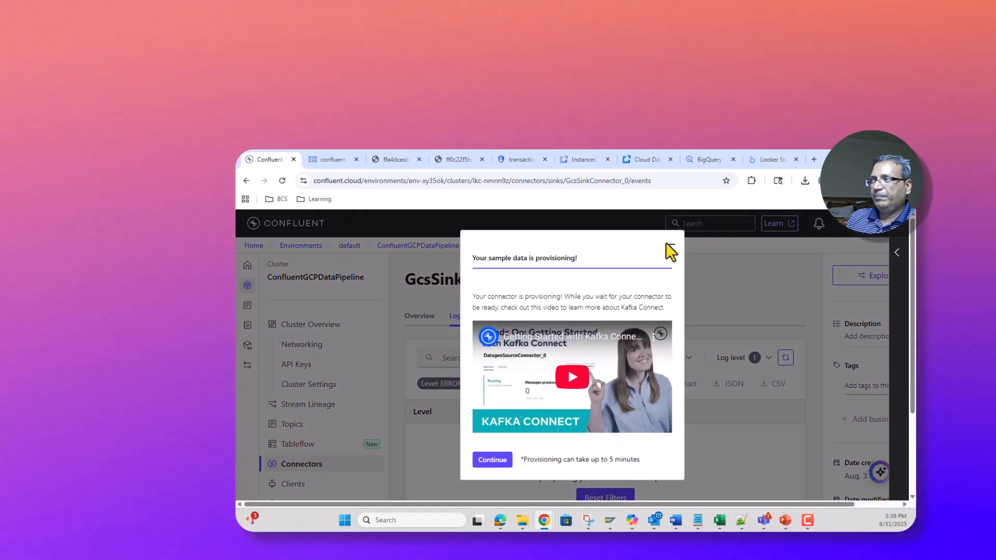
click(671, 244)
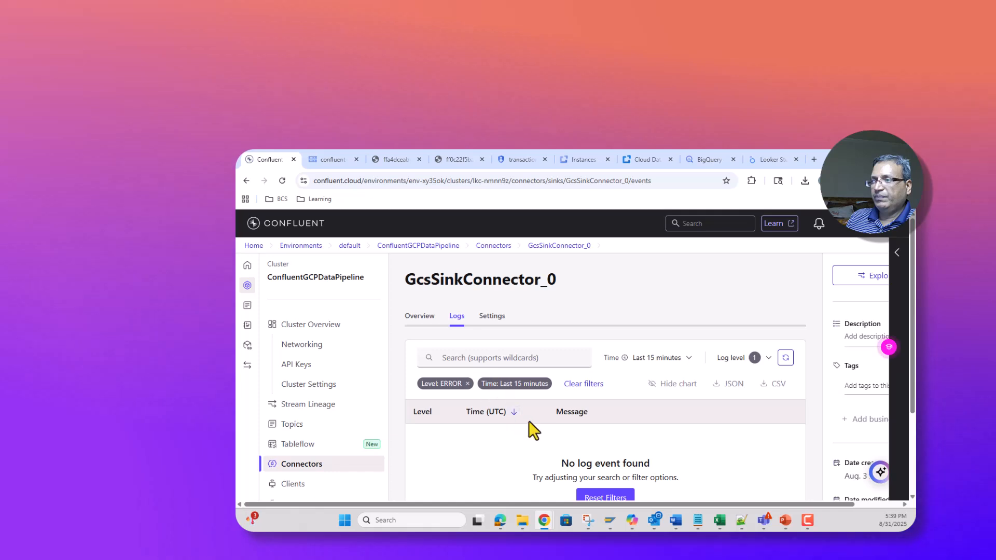
click(300, 466)
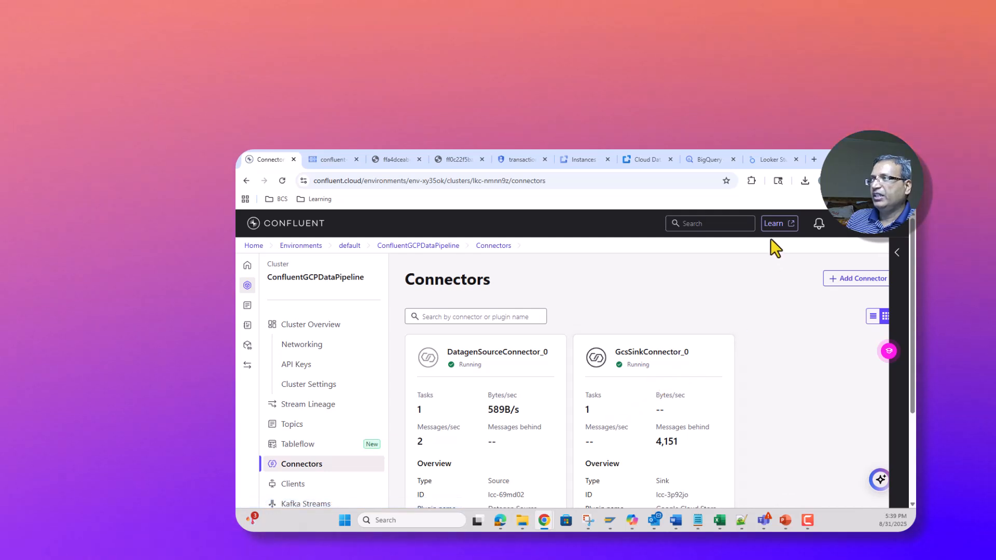
Switch past BigQuery to the Looker Studio report and refresh its data.
click(709, 159)
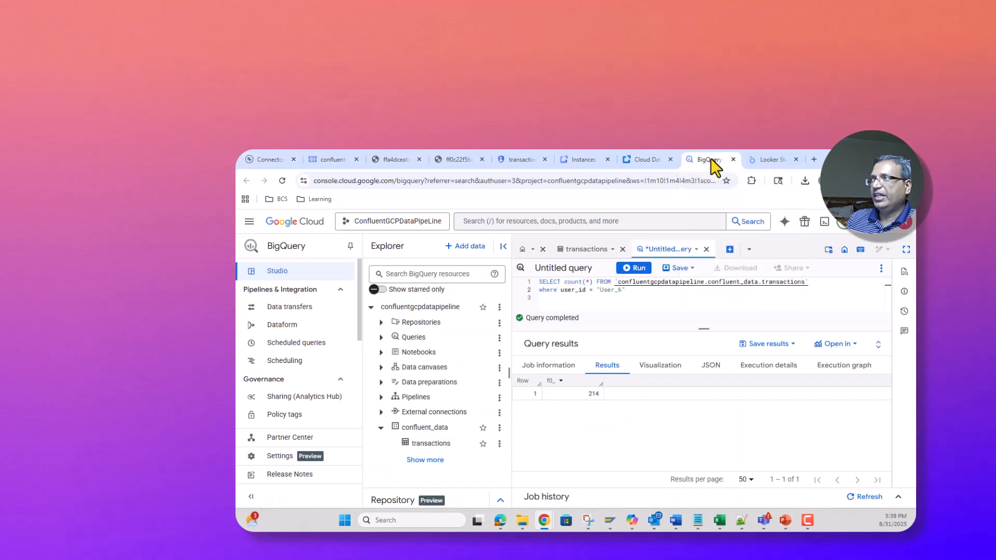
click(769, 160)
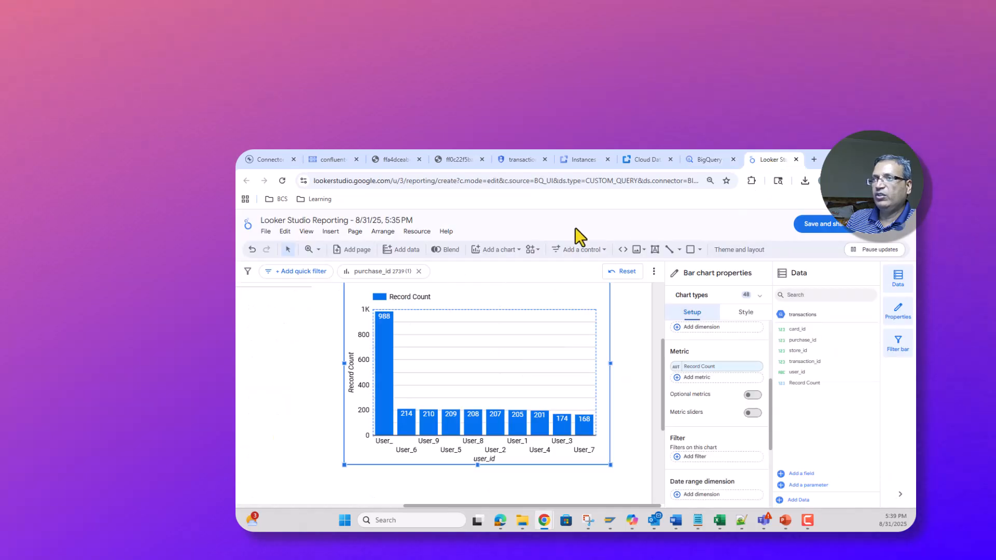
click(307, 231)
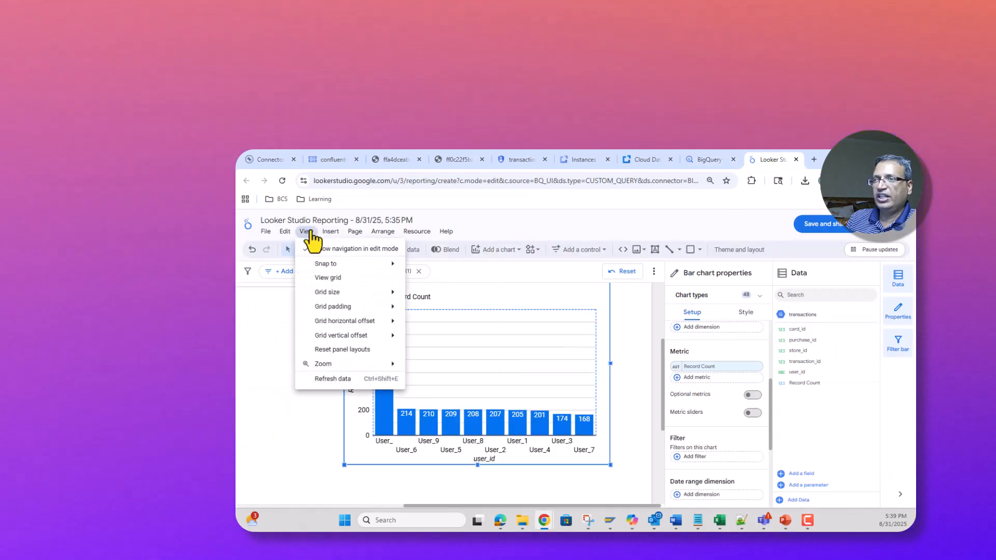
click(351, 383)
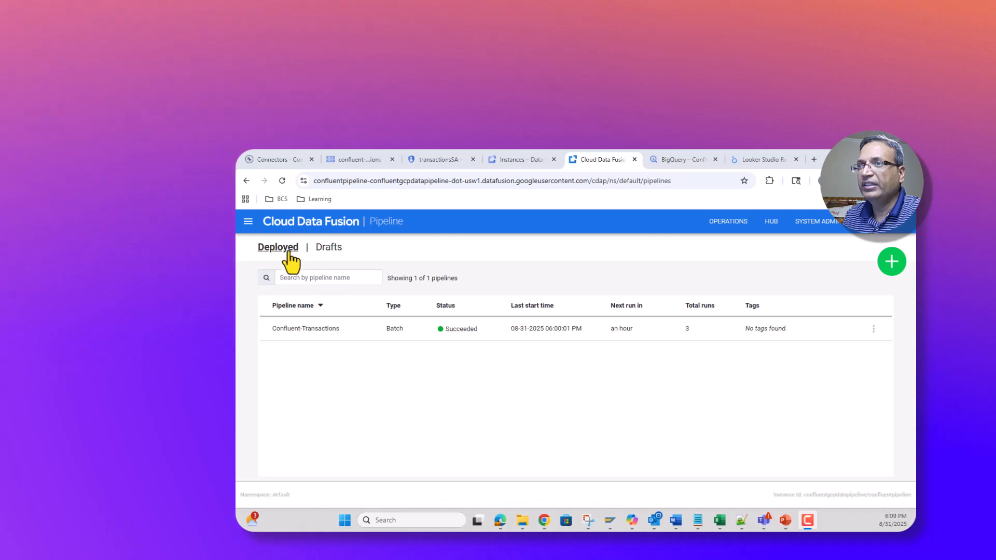
Open the deployed Confluent-Transactions pipeline in Cloud Data Fusion and inspect run 3 in its run history summary.
click(248, 222)
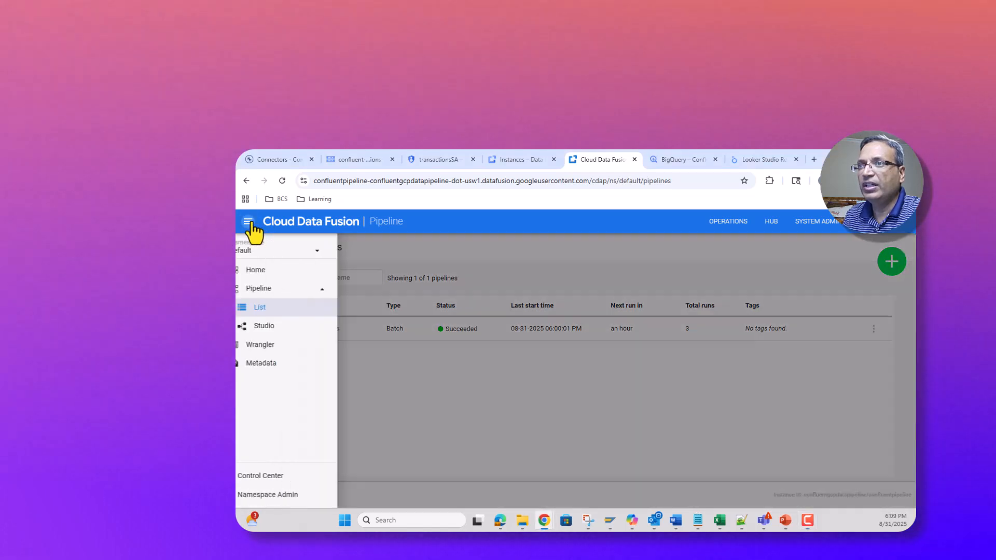
click(276, 308)
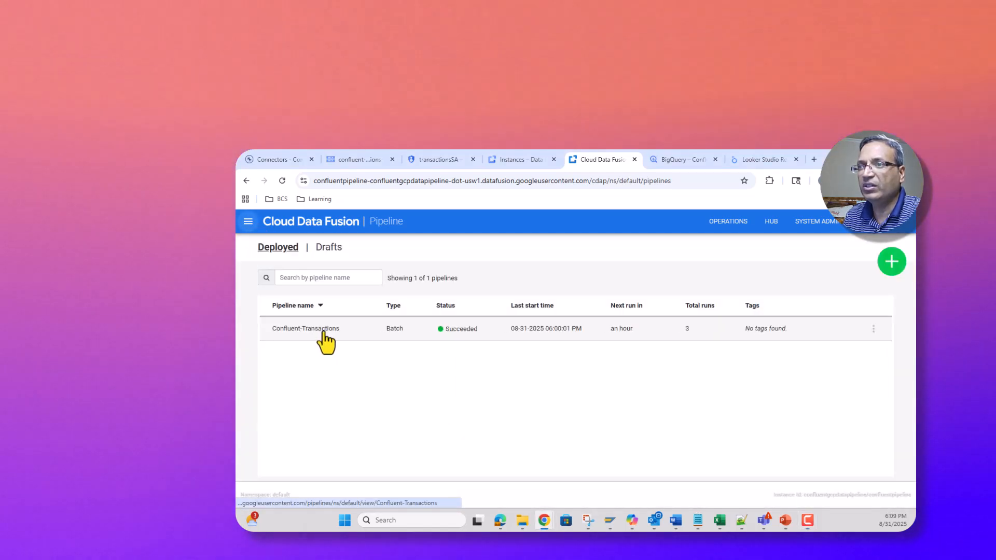
click(326, 329)
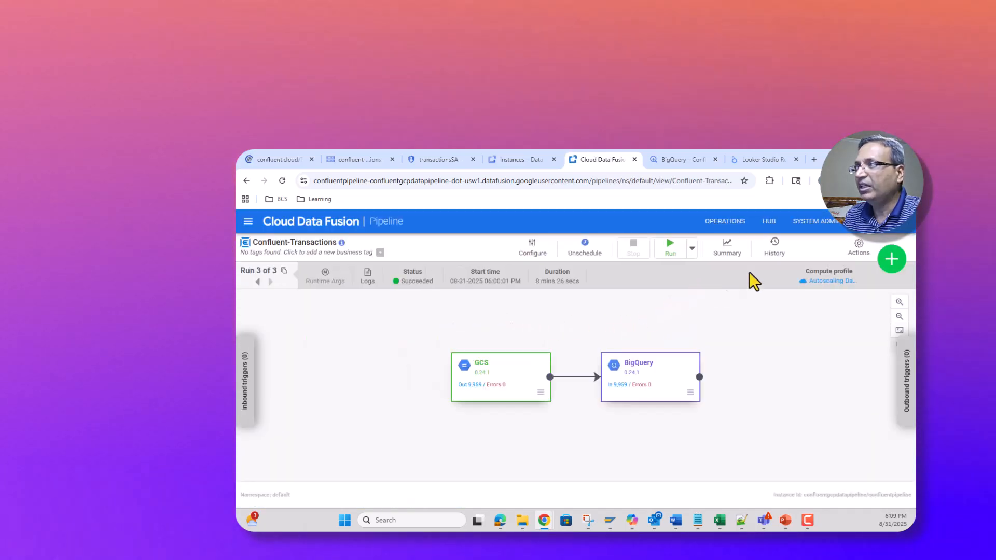
click(728, 252)
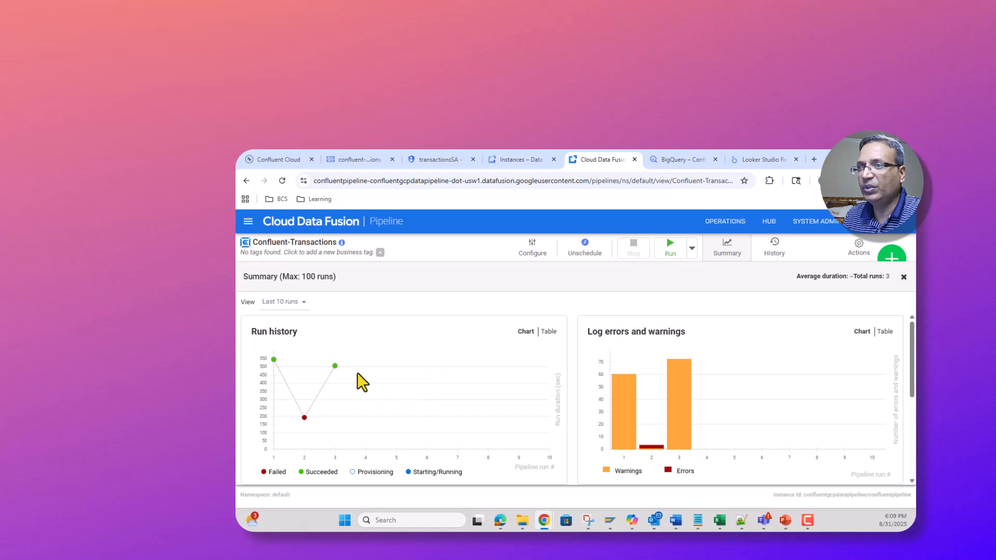
click(334, 366)
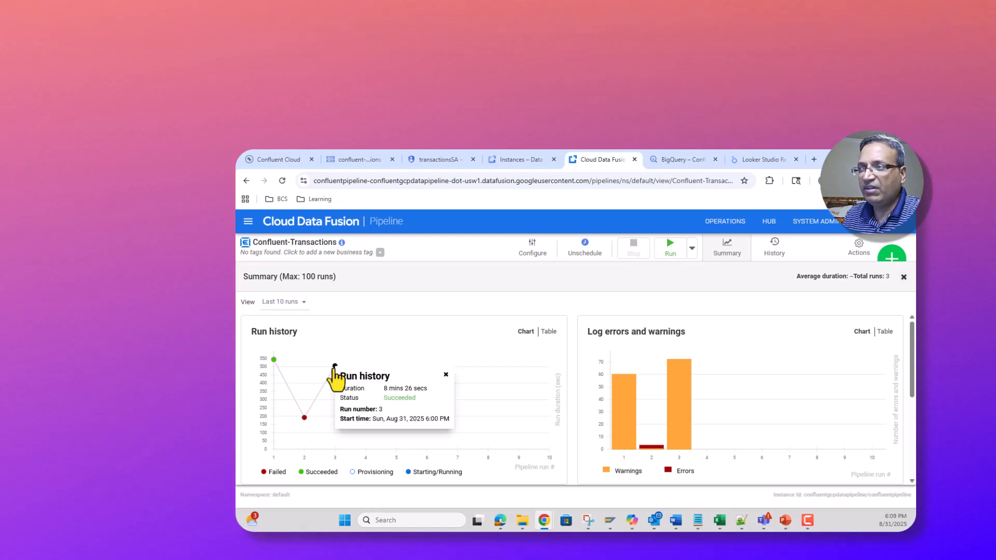
Inspect the GCS number of records out for each of the three pipeline runs in the summary charts.
scroll(540, 392, down, 3)
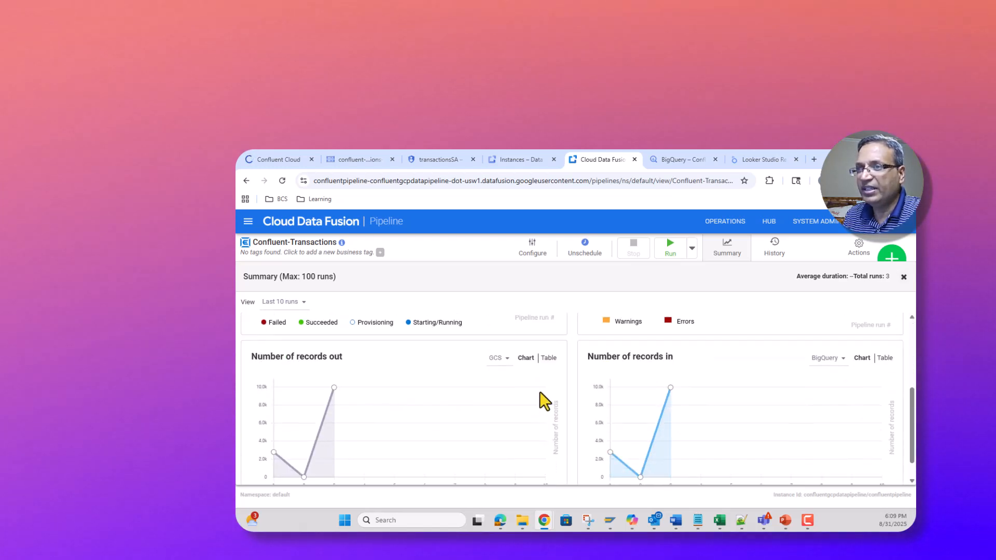
click(334, 388)
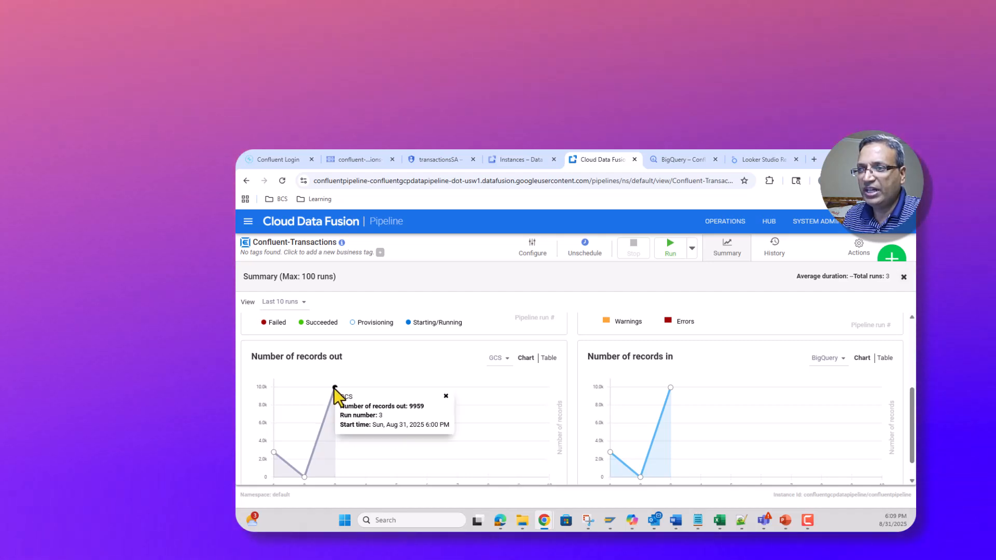
click(333, 388)
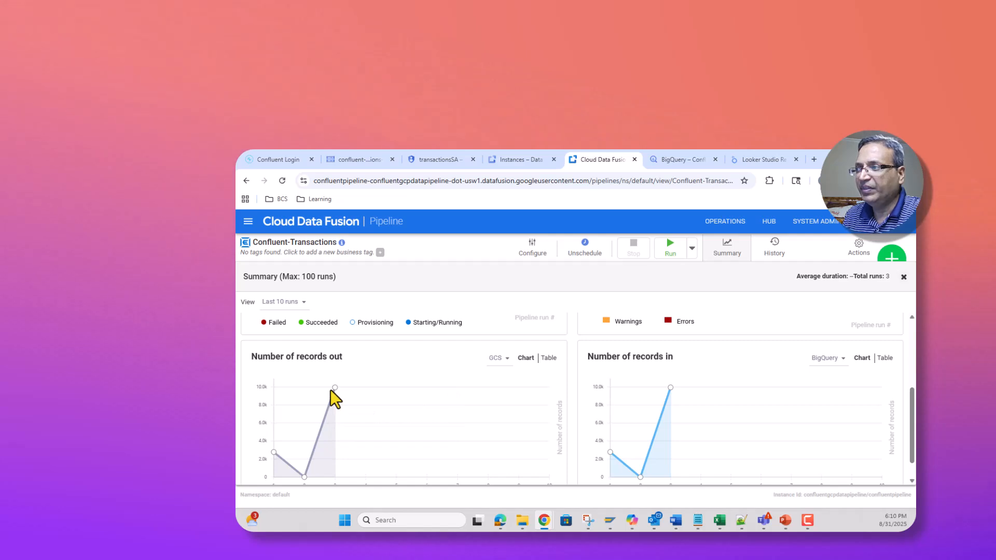
click(273, 453)
click(304, 476)
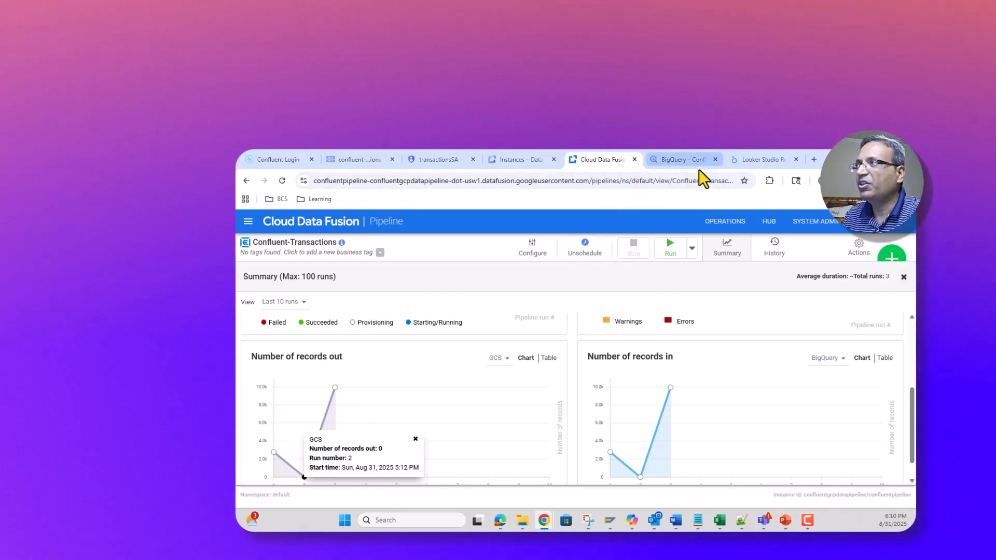
Switch to BigQuery, run the transactions count query without its user_id condition, and check it against run 3's records out in Cloud Data Fusion.
click(683, 160)
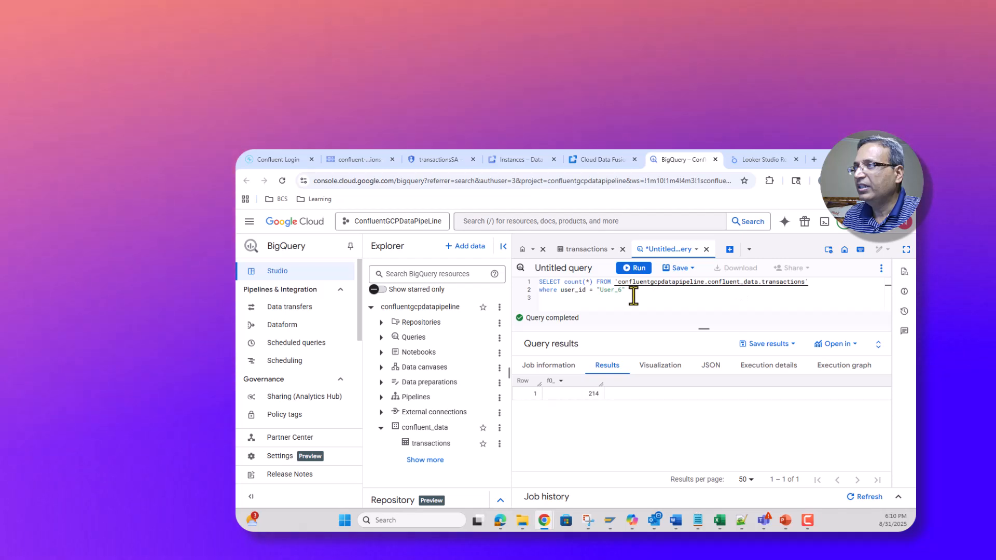
drag(637, 292, 532, 291)
key(BackSpace)
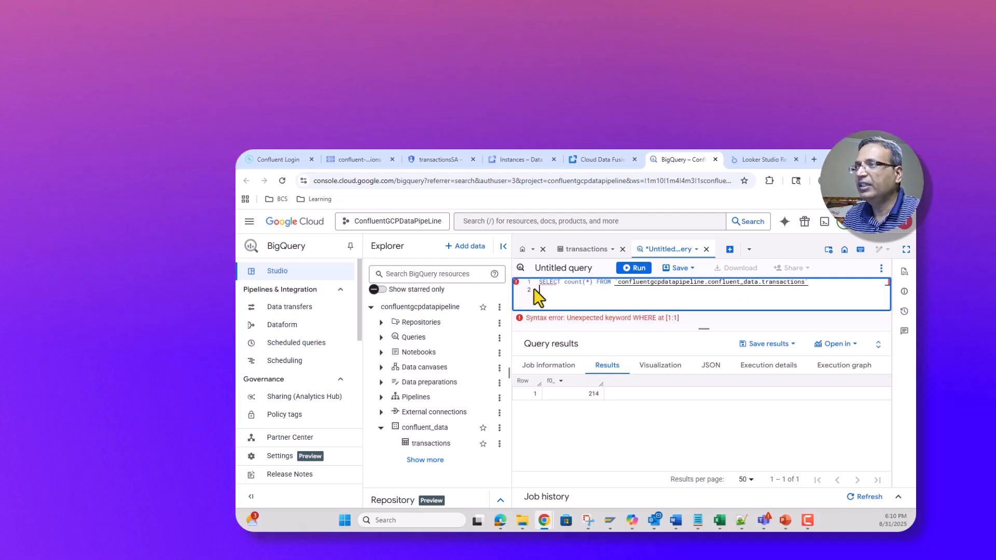
click(638, 268)
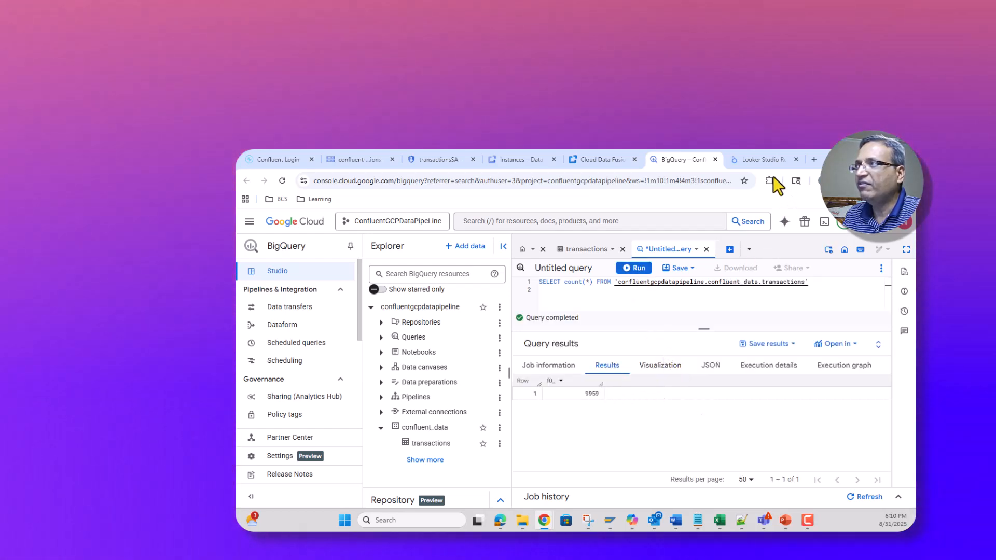
click(607, 158)
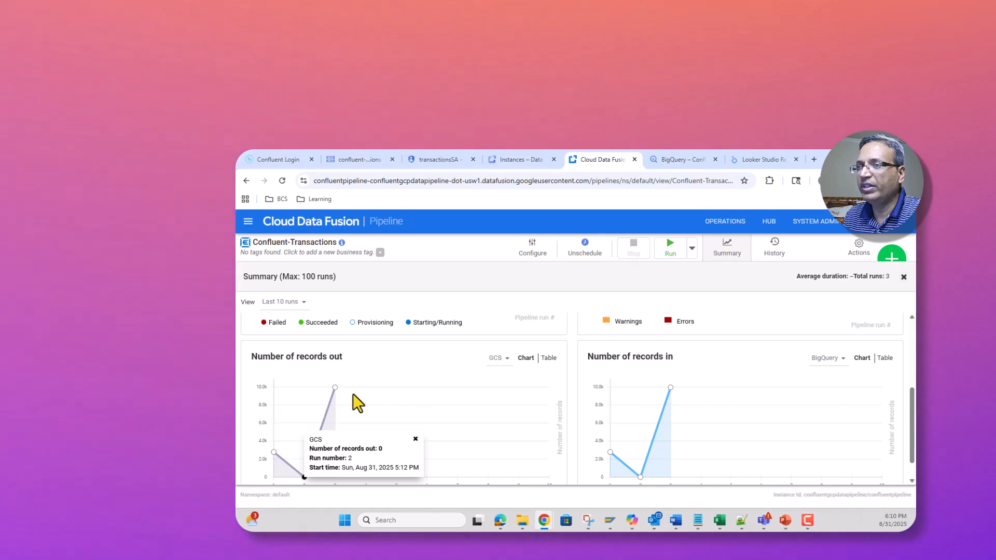
click(334, 387)
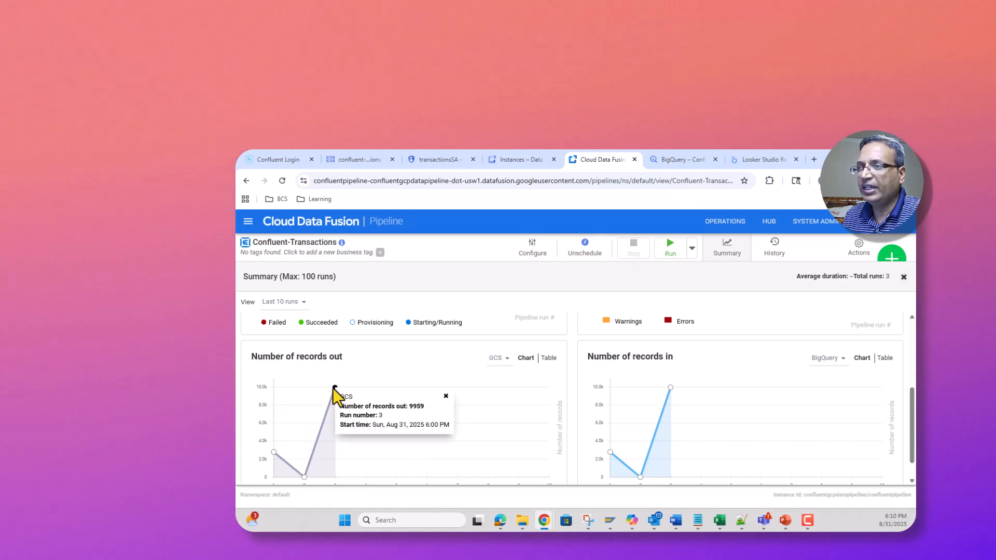
Switch to Looker Studio and refresh the transactions report with the data from the latest pipeline run.
click(773, 163)
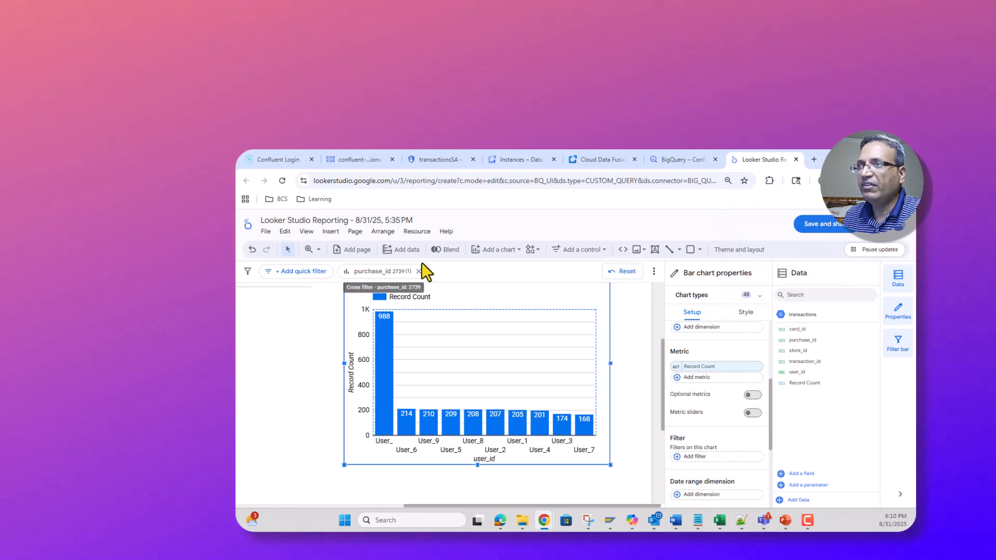
click(307, 231)
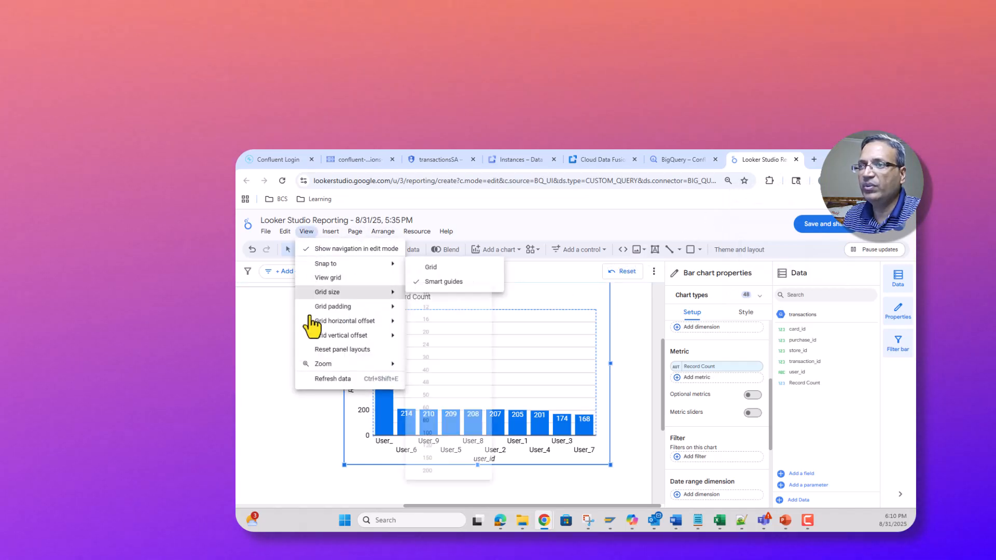
click(322, 381)
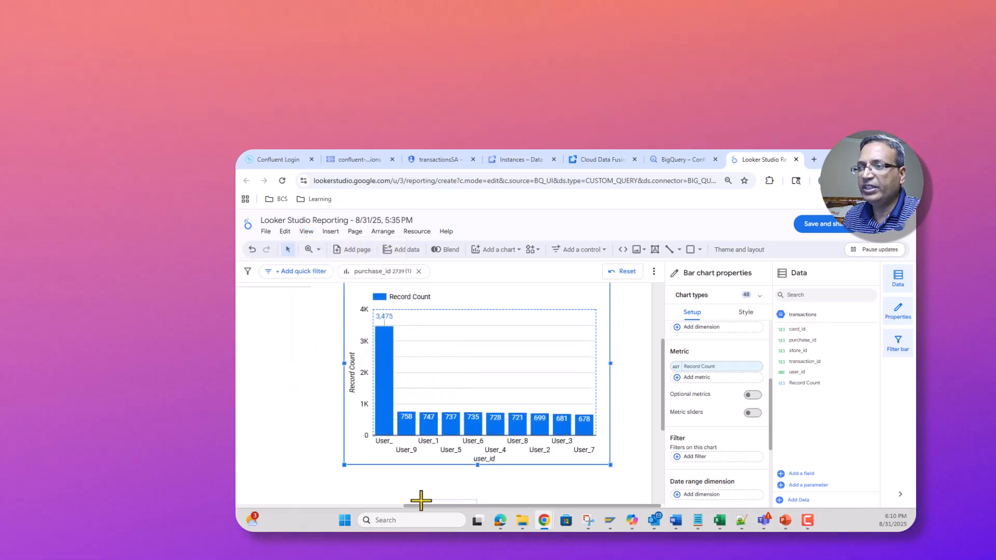
Remove the purchase_id 2739 cross filter from the report so the store_id table covers all records.
drag(479, 506, 296, 505)
click(415, 429)
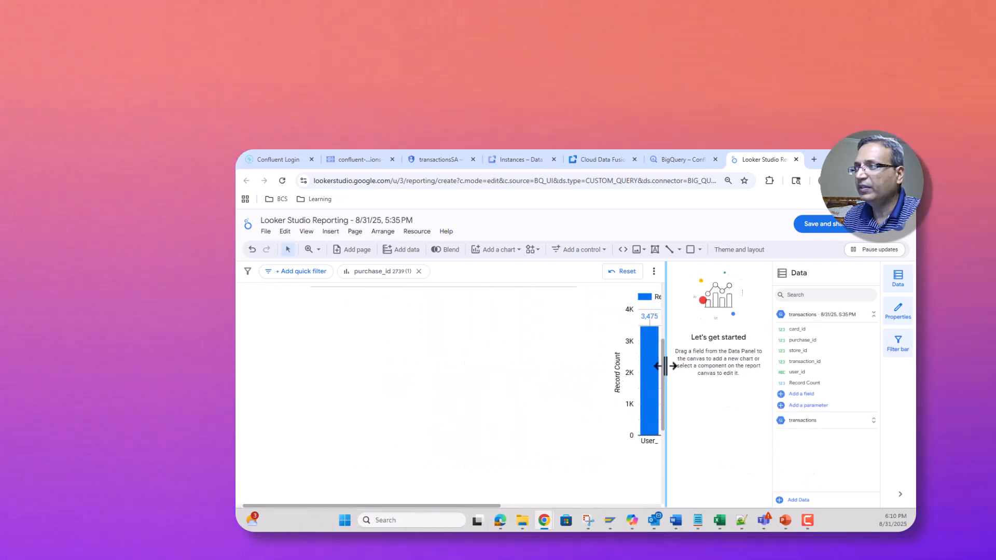
drag(661, 366, 662, 316)
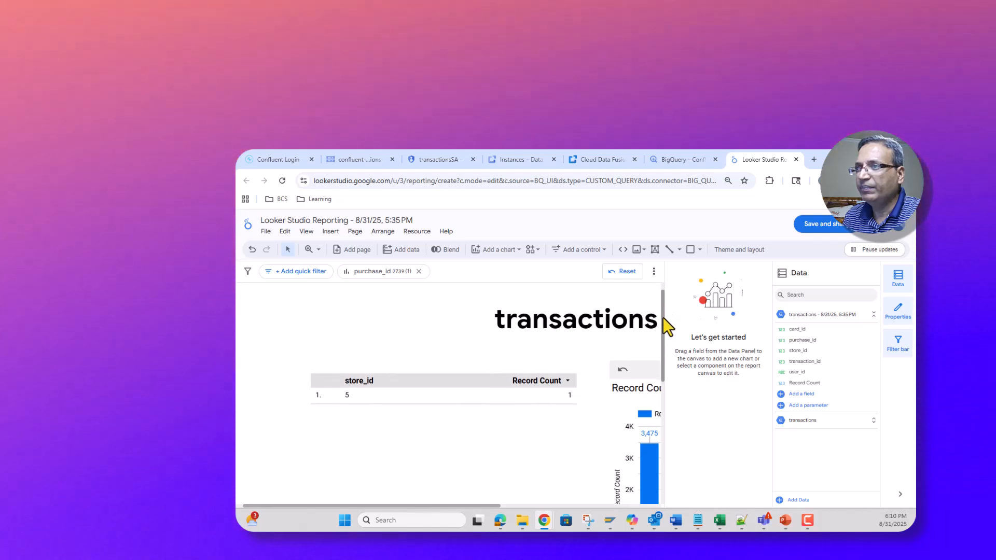
click(419, 271)
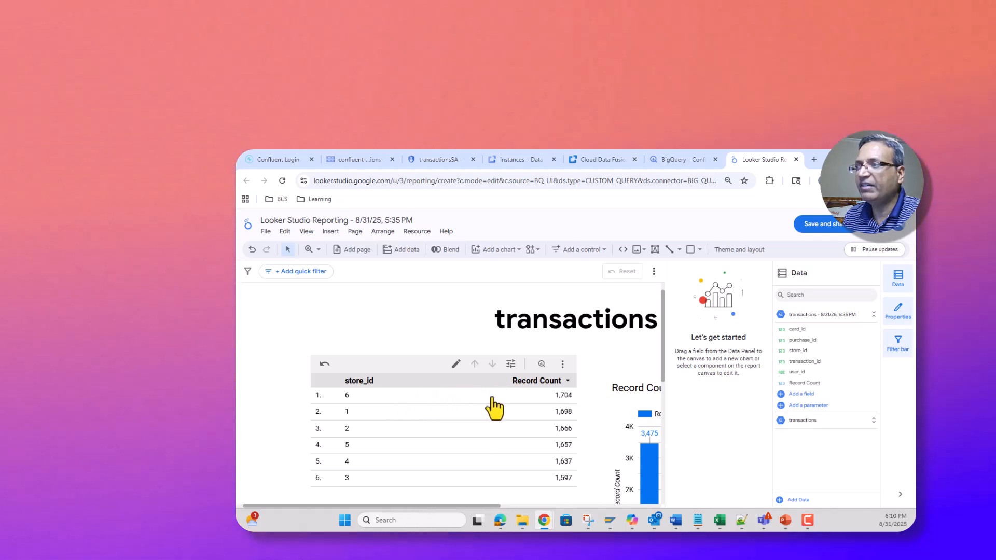
Examine the Record Count by user_id bar chart, including its tallest bar and the User_9 bar.
drag(483, 506, 609, 521)
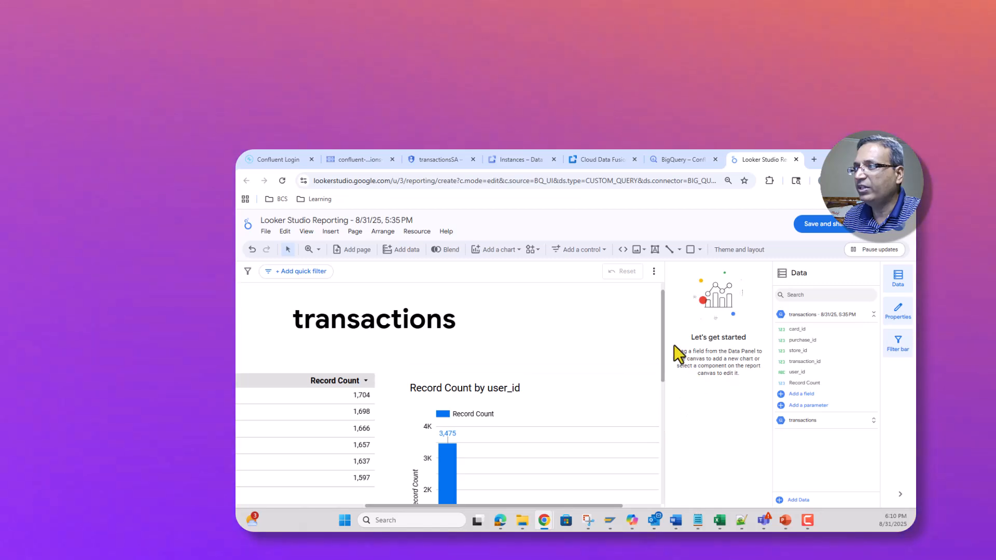
drag(661, 350, 661, 390)
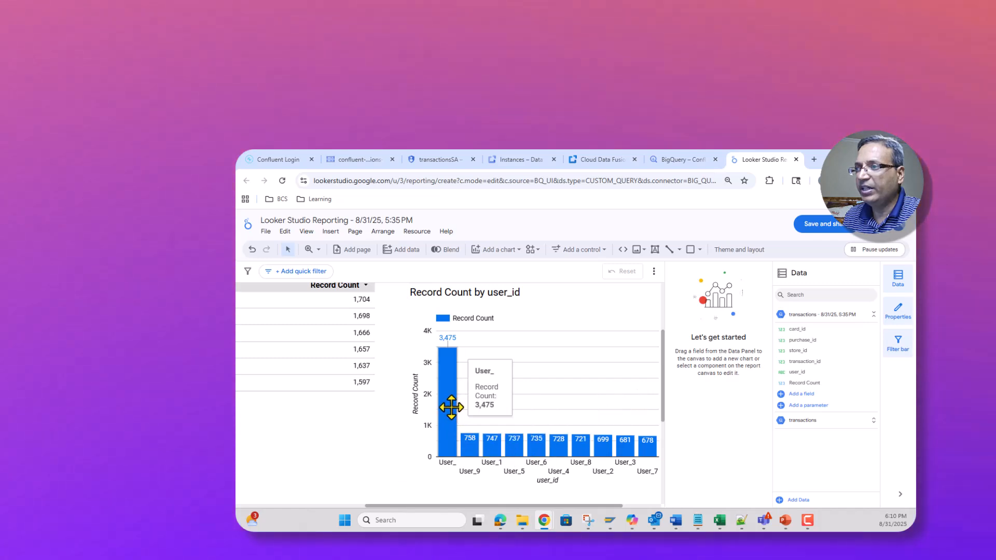
mouse_move(474, 444)
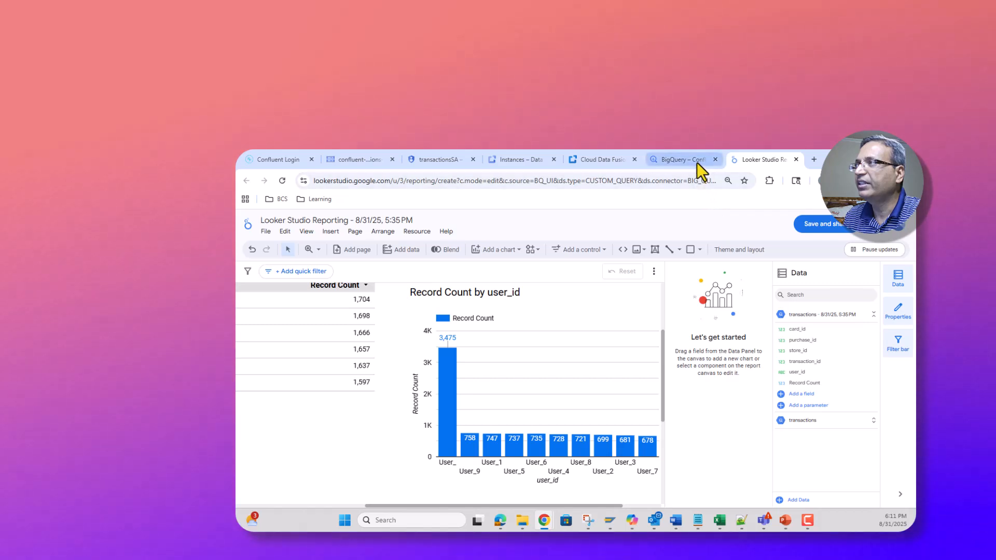
Switch to BigQuery, add the condition where user_id = 'User_9' to the transactions count query, and run it.
click(680, 159)
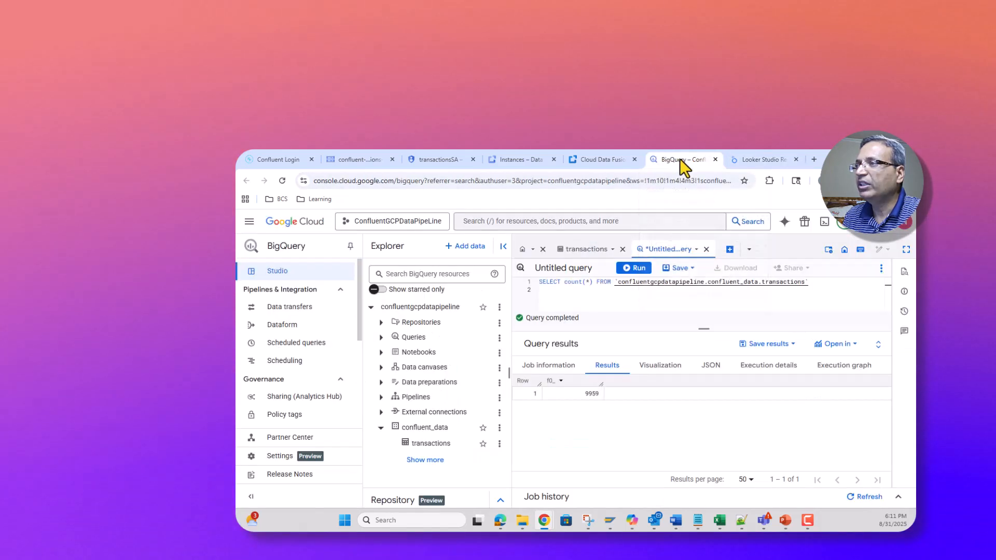
click(577, 296)
text(where user_id = "User_6")
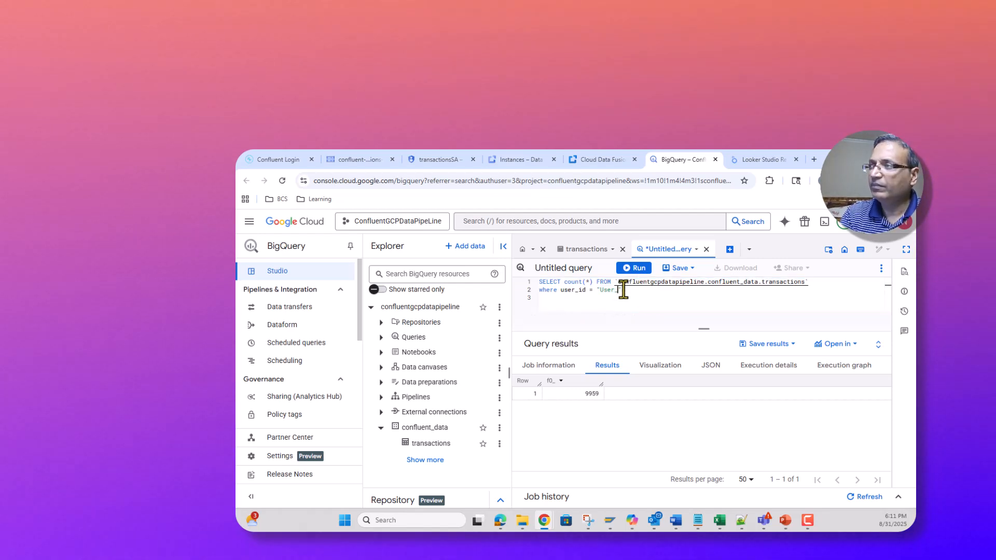
text(9)
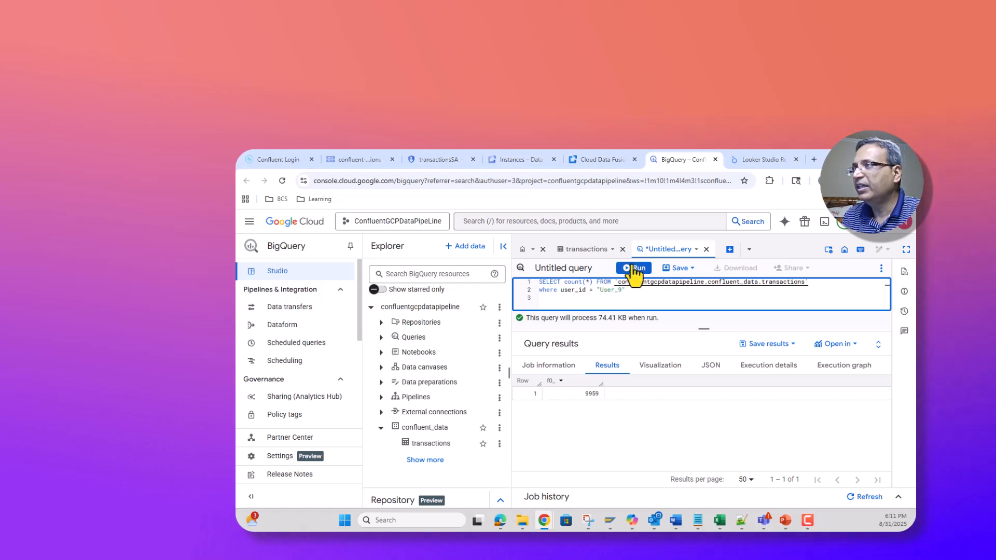
click(634, 269)
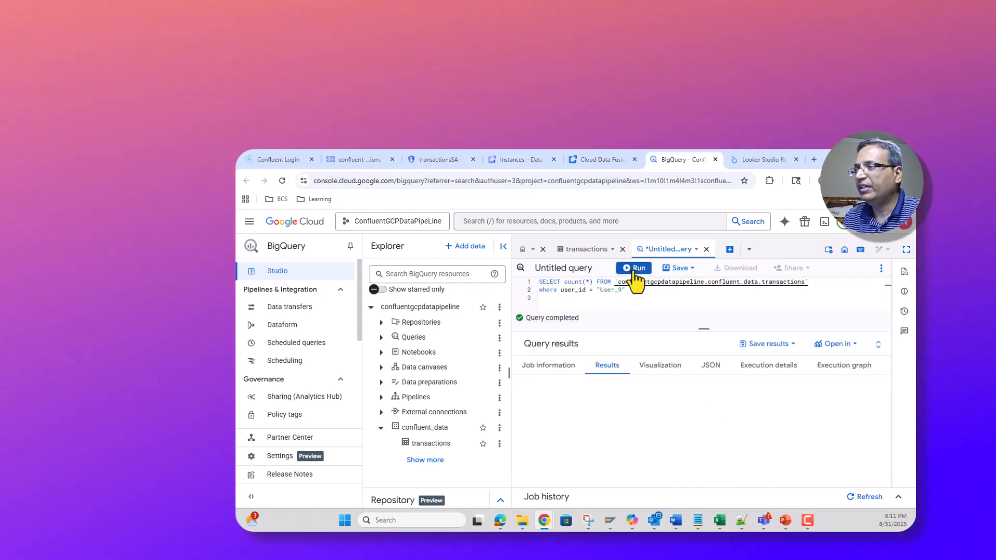
Compare the query result with the User_9 bar in Looker Studio, and revisit the pipeline summary in Cloud Data Fusion.
click(752, 161)
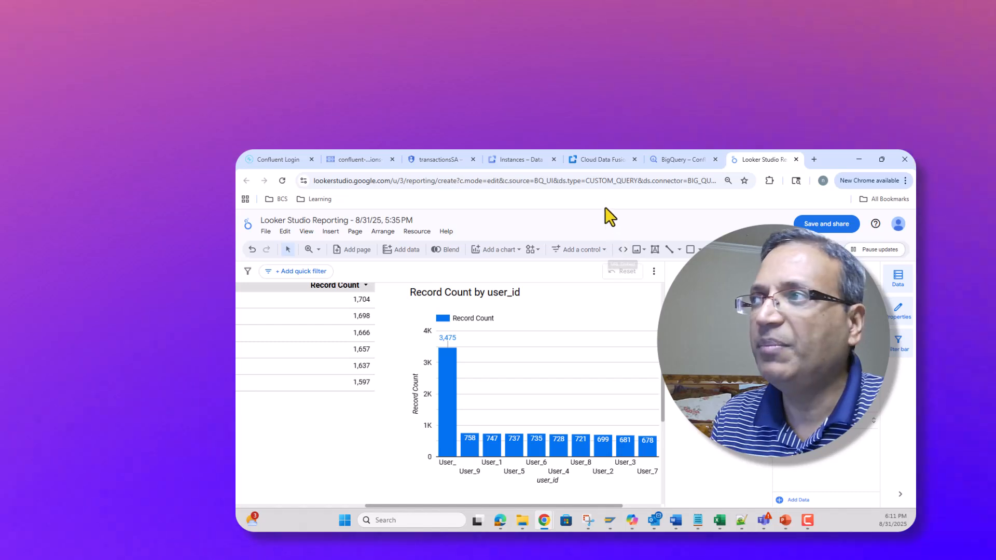
click(604, 159)
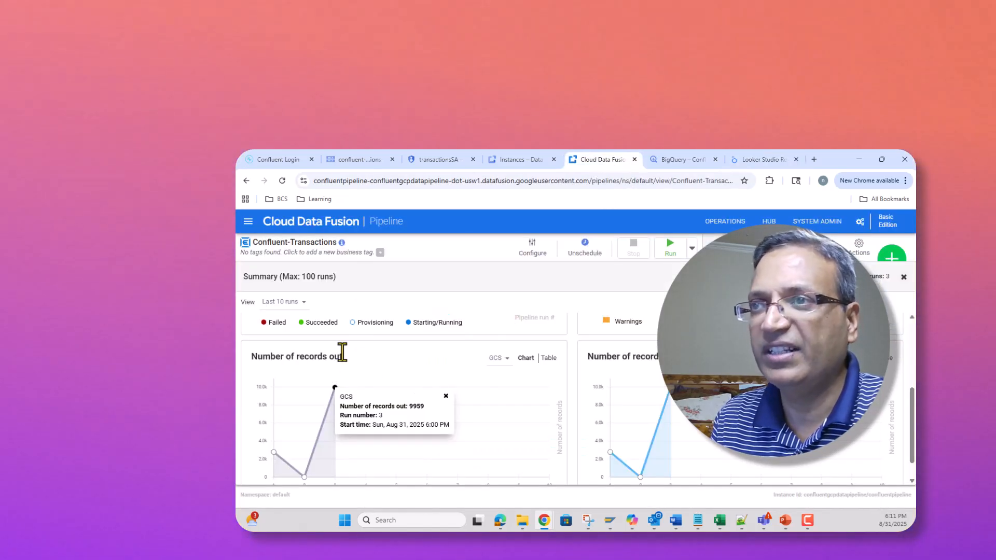